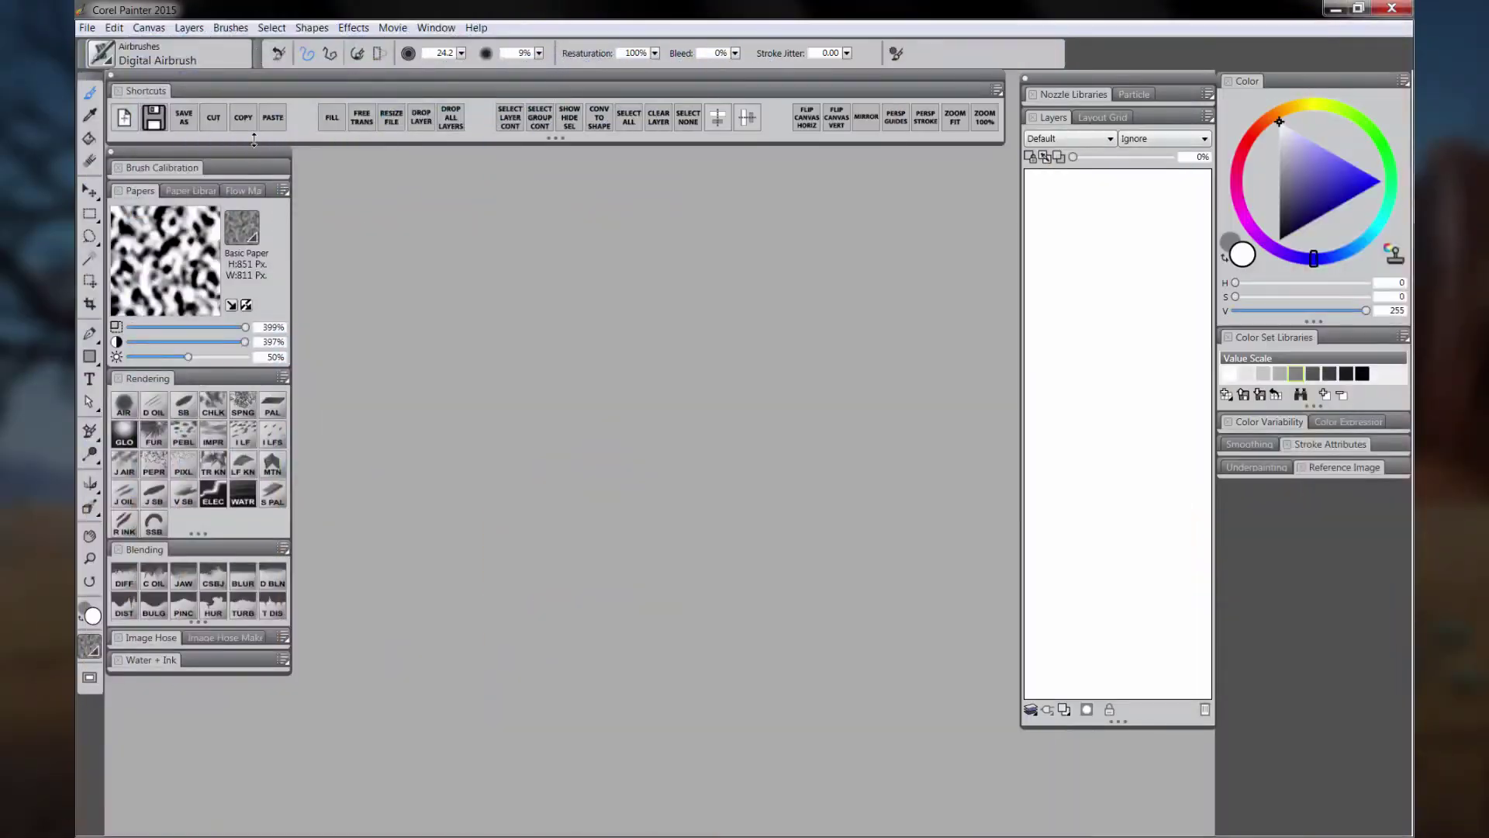
# Step: Create a new image from the 1920x1080@72dpi canvas preset
pyautogui.click(123, 118)
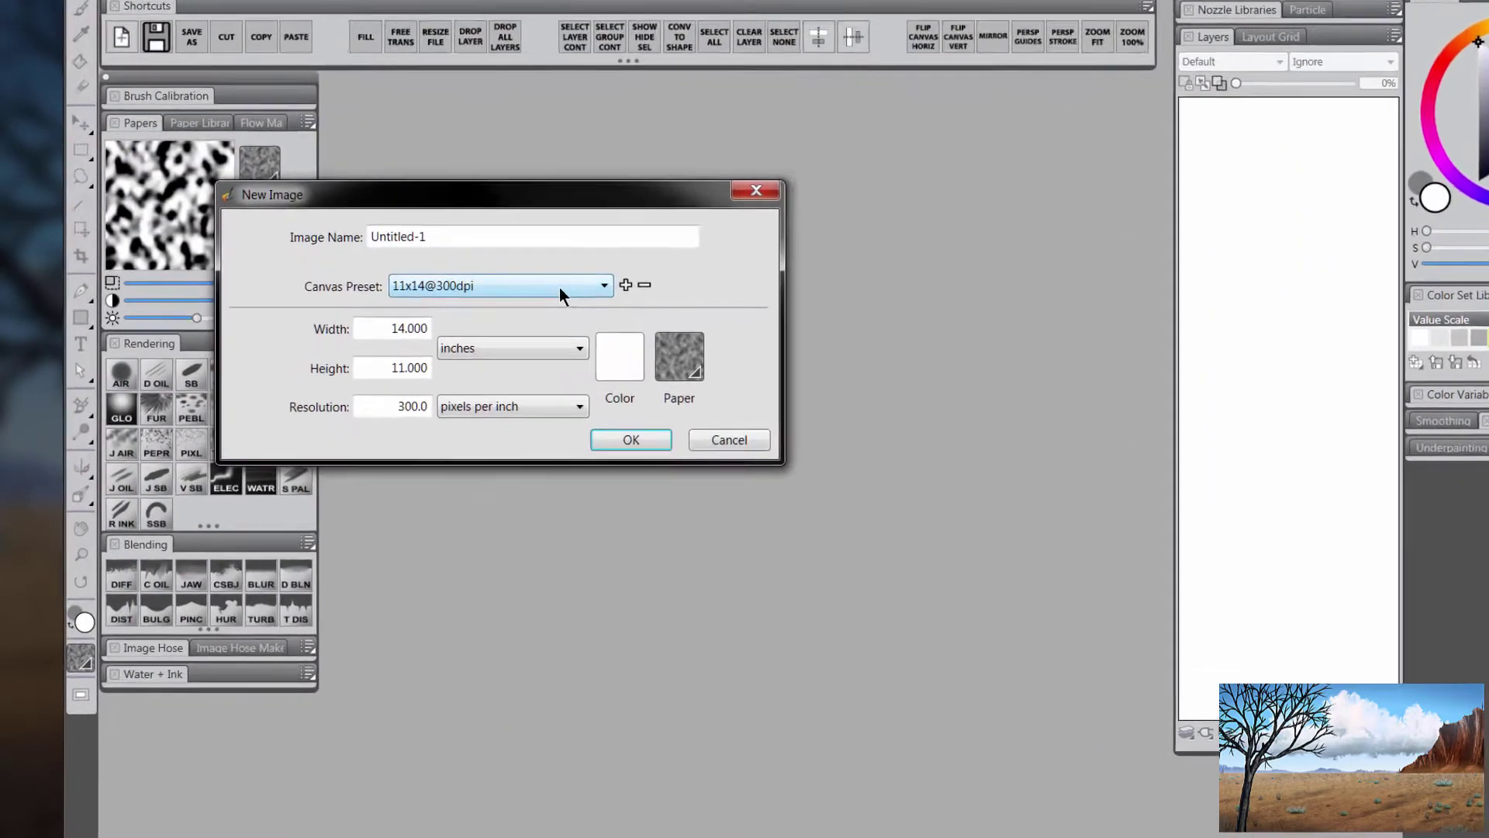
pyautogui.click(505, 329)
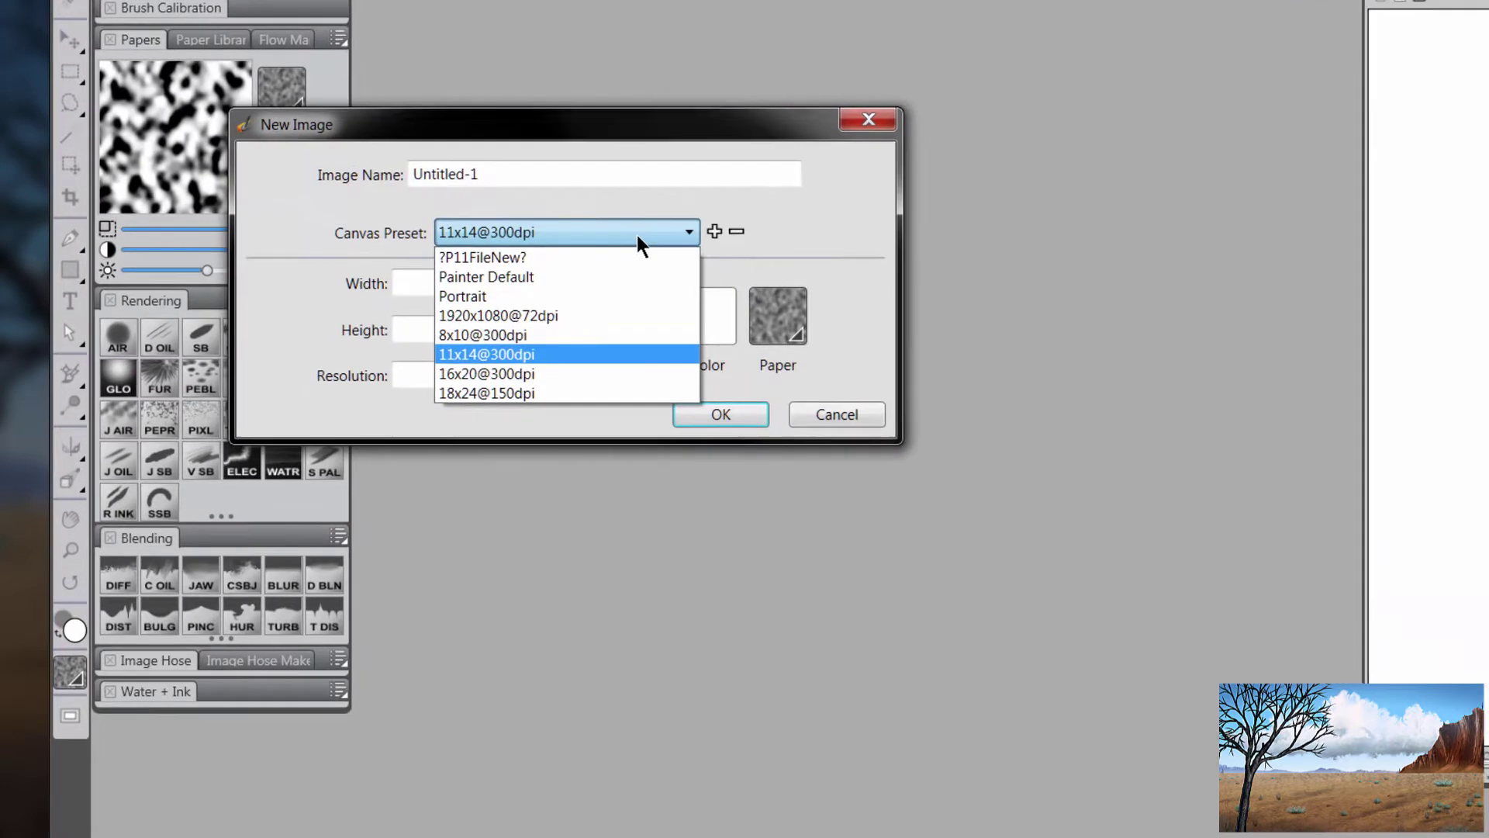
pyautogui.click(600, 315)
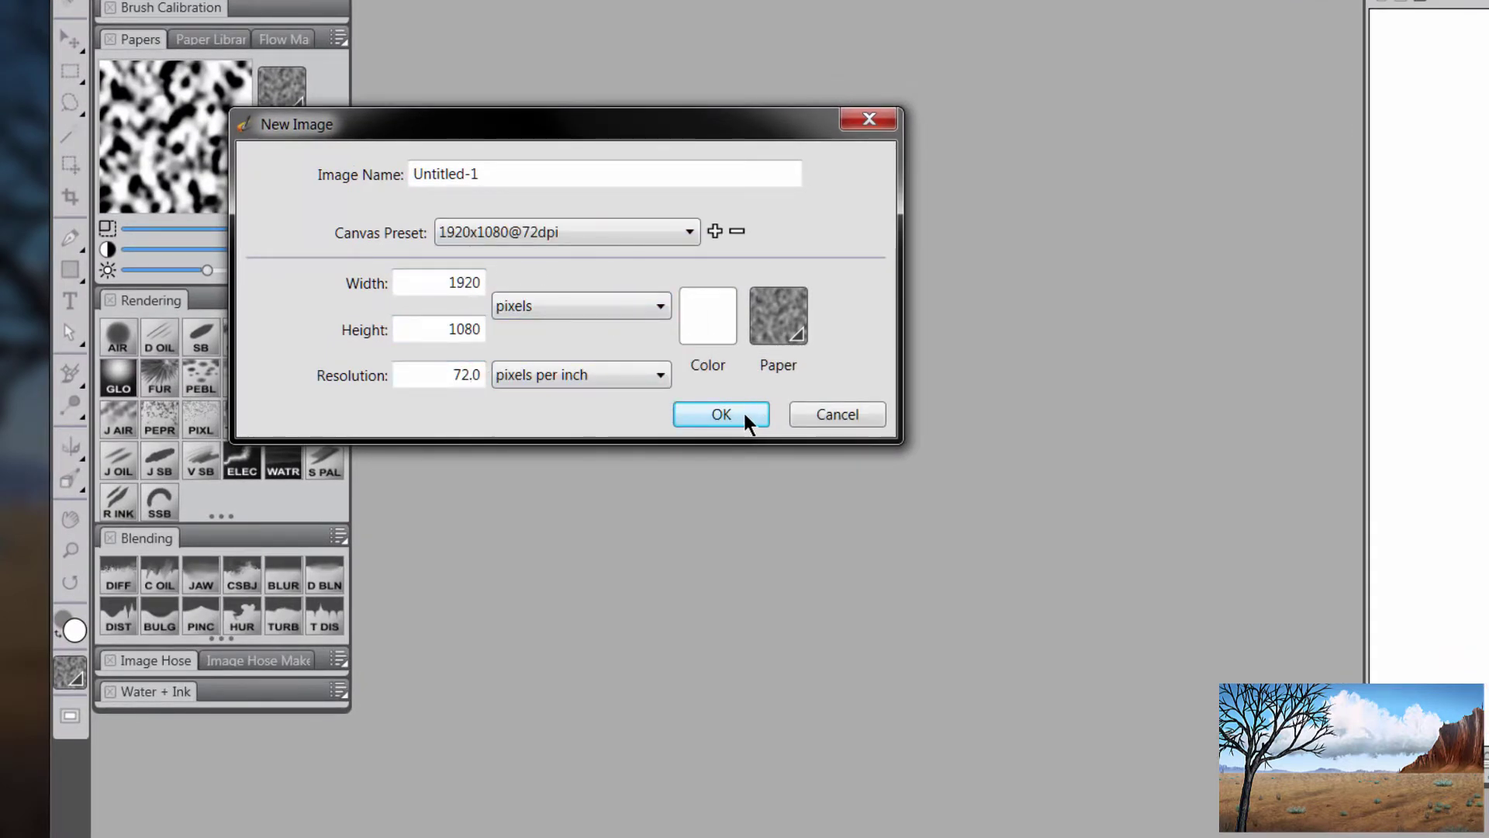
pyautogui.click(721, 414)
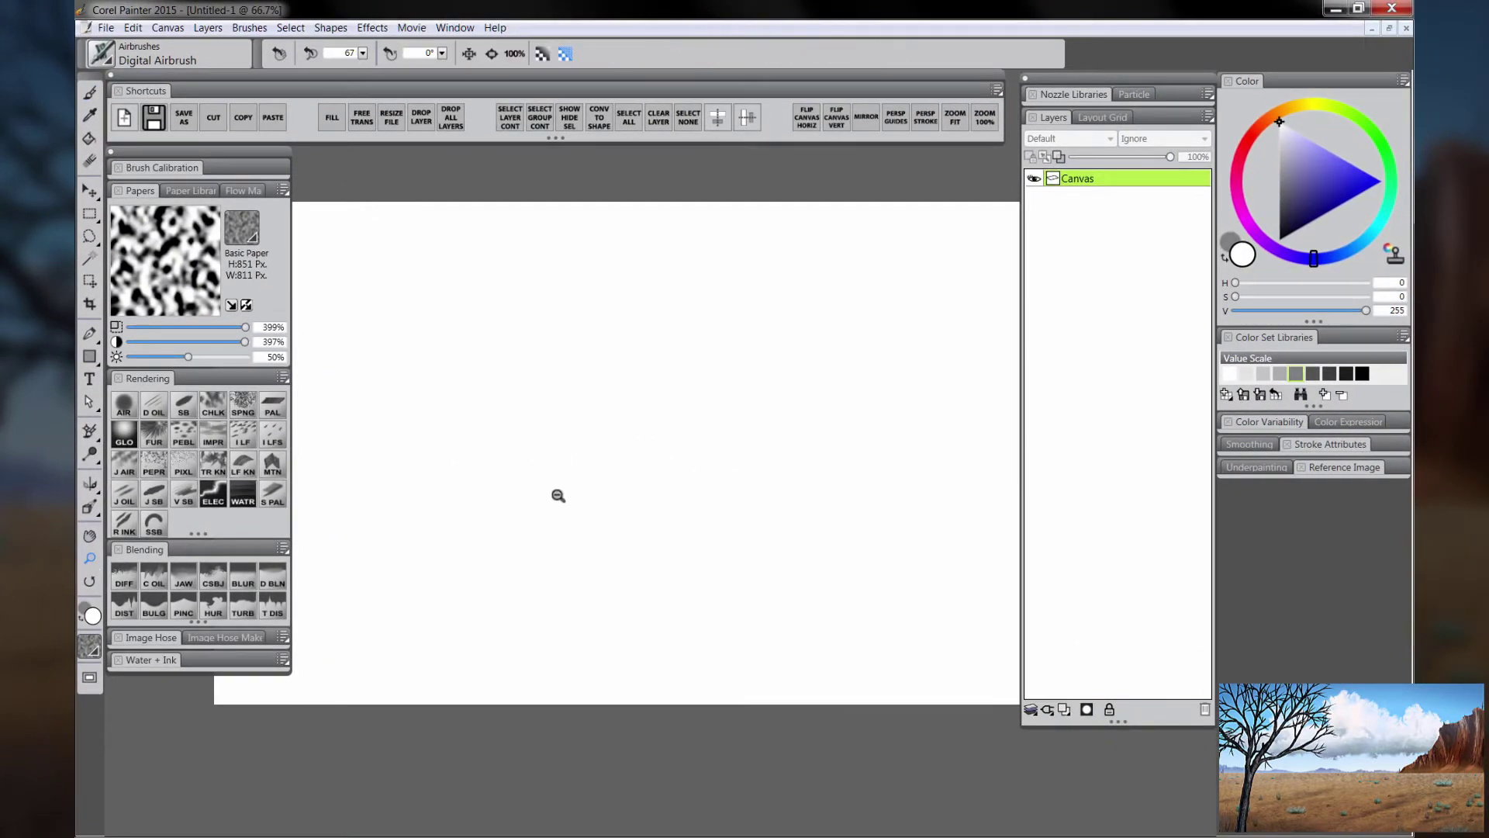
# Step: Name the new upper layers ground, shrubs and tree in ascending order, and add cloud1 and cloud2 above the sky layer
pyautogui.keyDown('alt'); pyautogui.click(559, 496); pyautogui.keyUp('alt')
pyautogui.moveTo(561, 498); pyautogui.dragTo(627, 520)
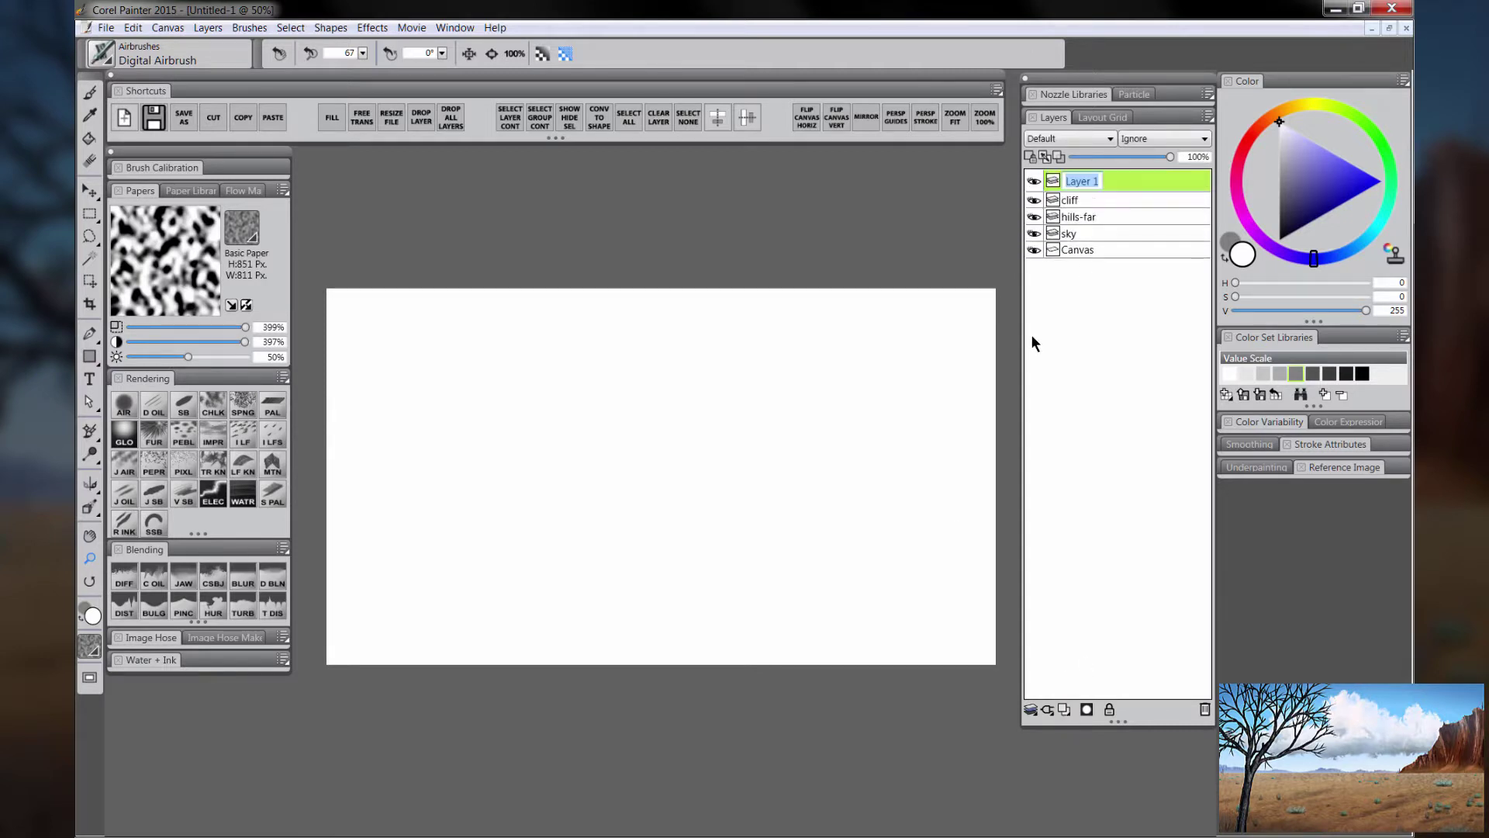
pyautogui.write('ground')
pyautogui.click(1064, 709)
pyautogui.doubleClick(1078, 182)
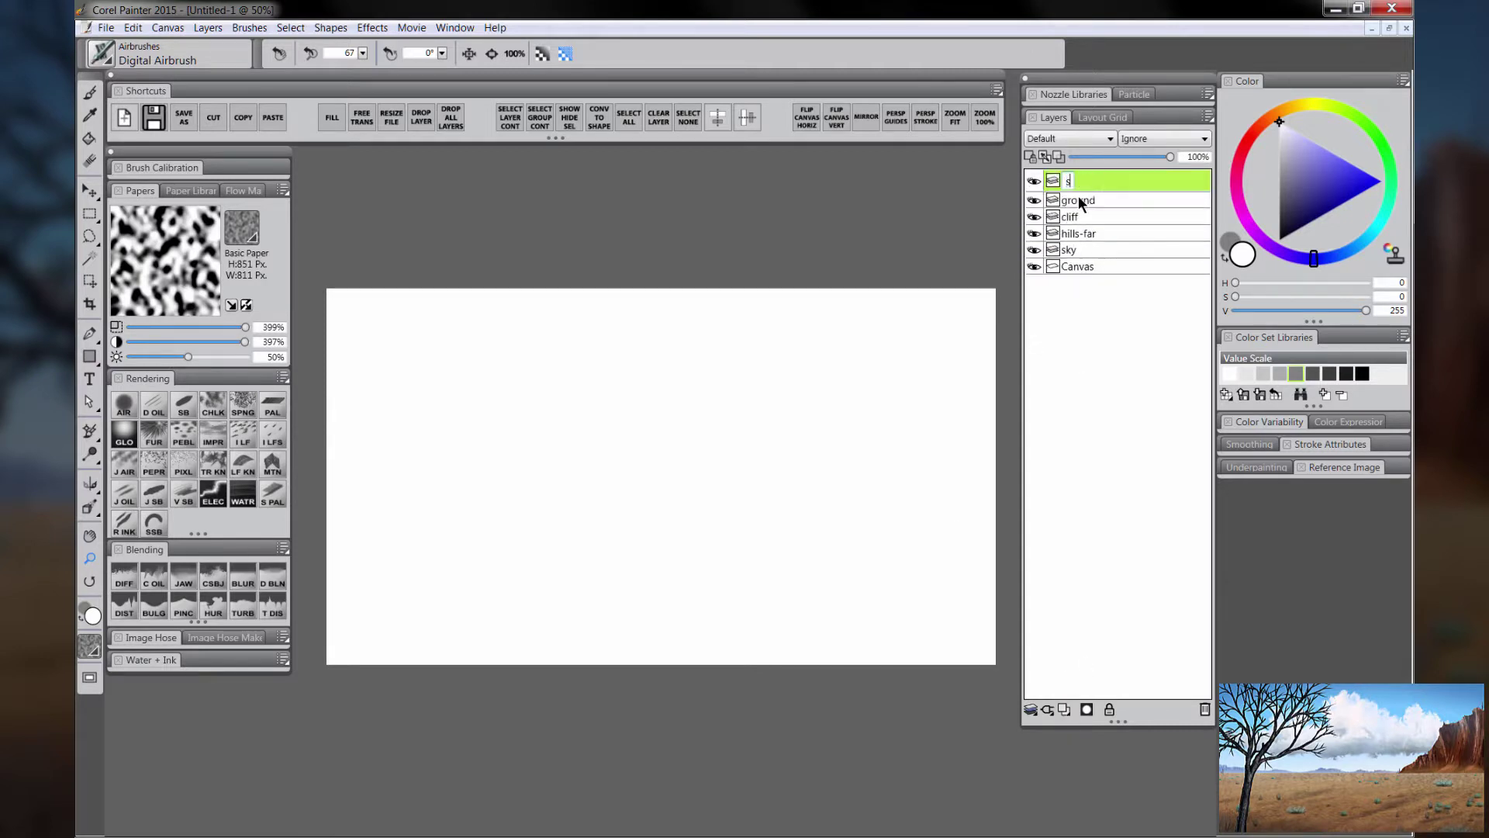
pyautogui.write('shrubs')
pyautogui.click(1064, 709)
pyautogui.doubleClick(1078, 180)
pyautogui.write('tree')
pyautogui.click(1070, 261)
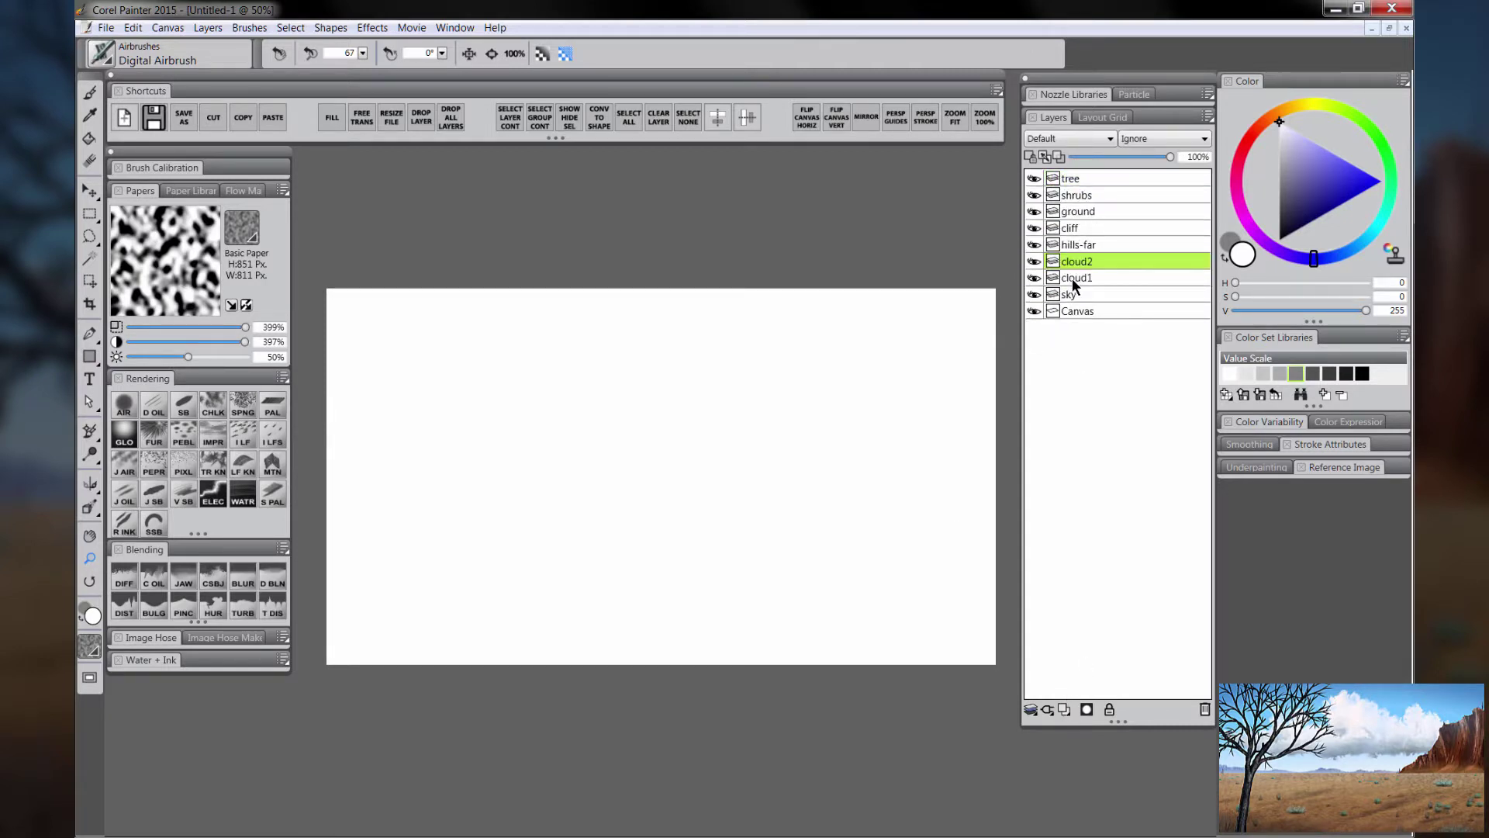
# Step: Fill the sky layer with light blue at 100% opacity, using the current color
pyautogui.click(1092, 293)
pyautogui.click(1351, 250)
pyautogui.click(1324, 147)
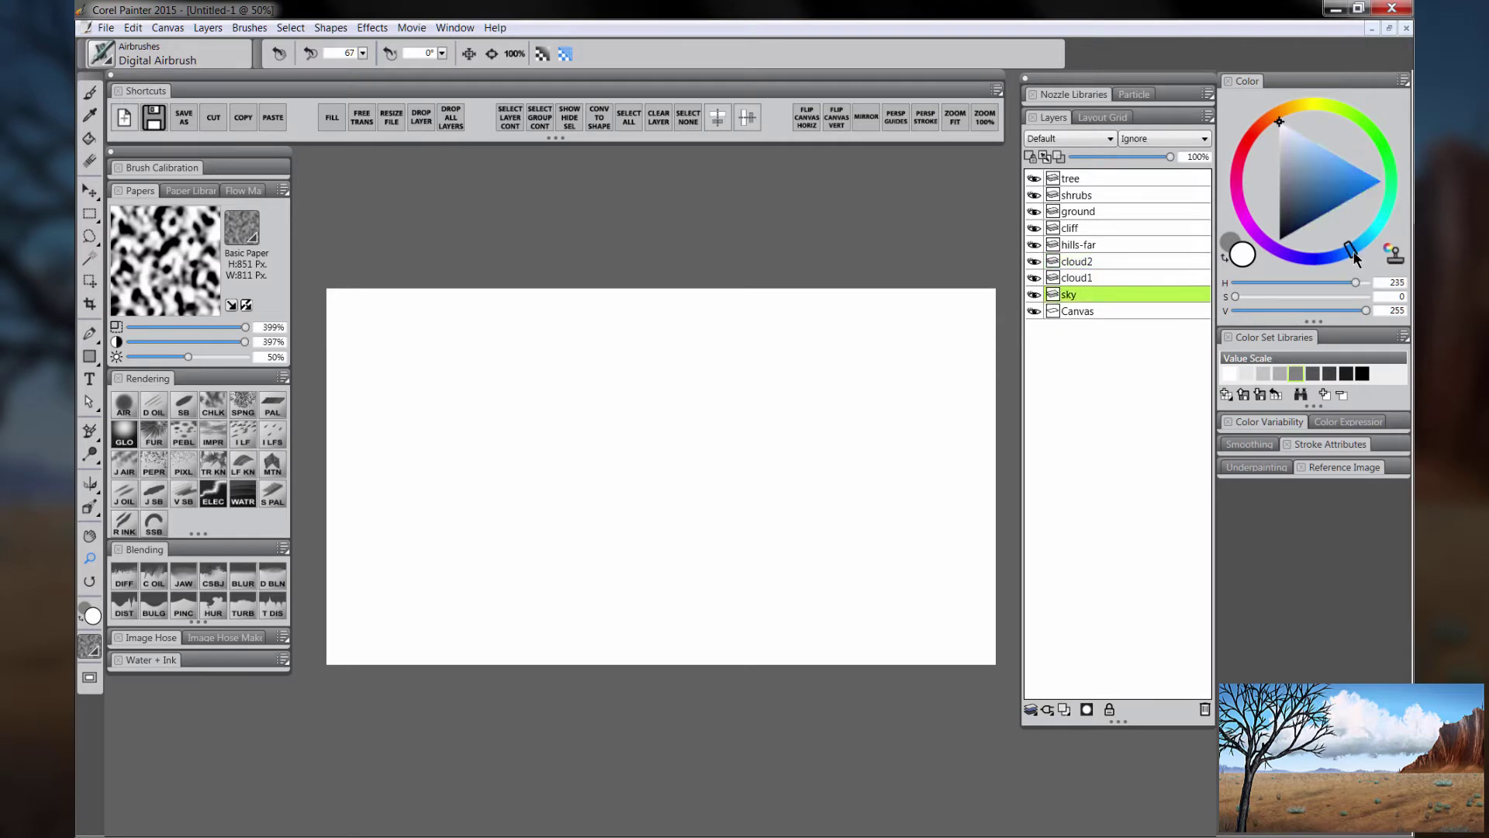
pyautogui.click(333, 118)
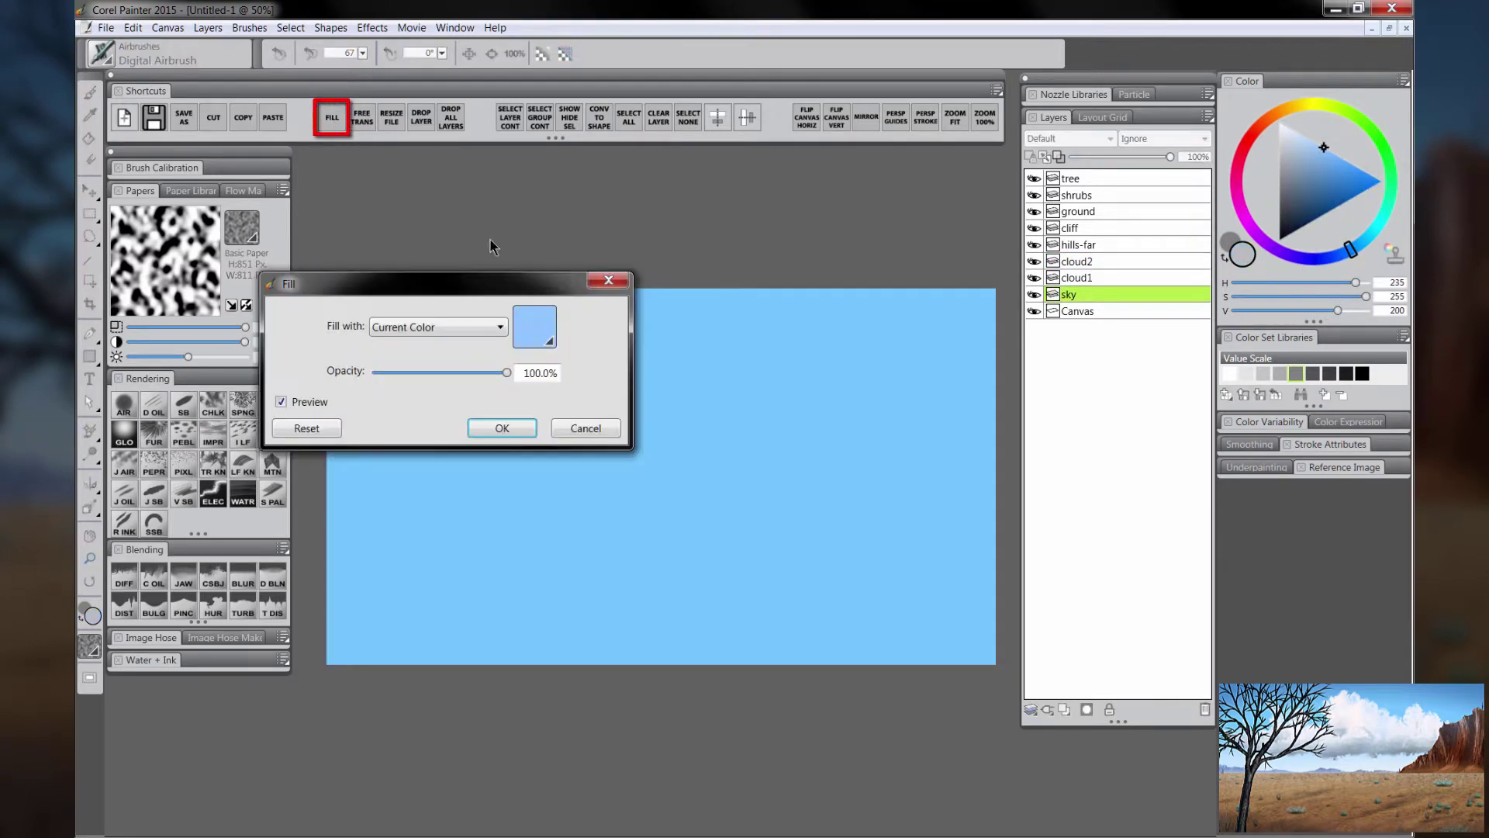
pyautogui.click(502, 429)
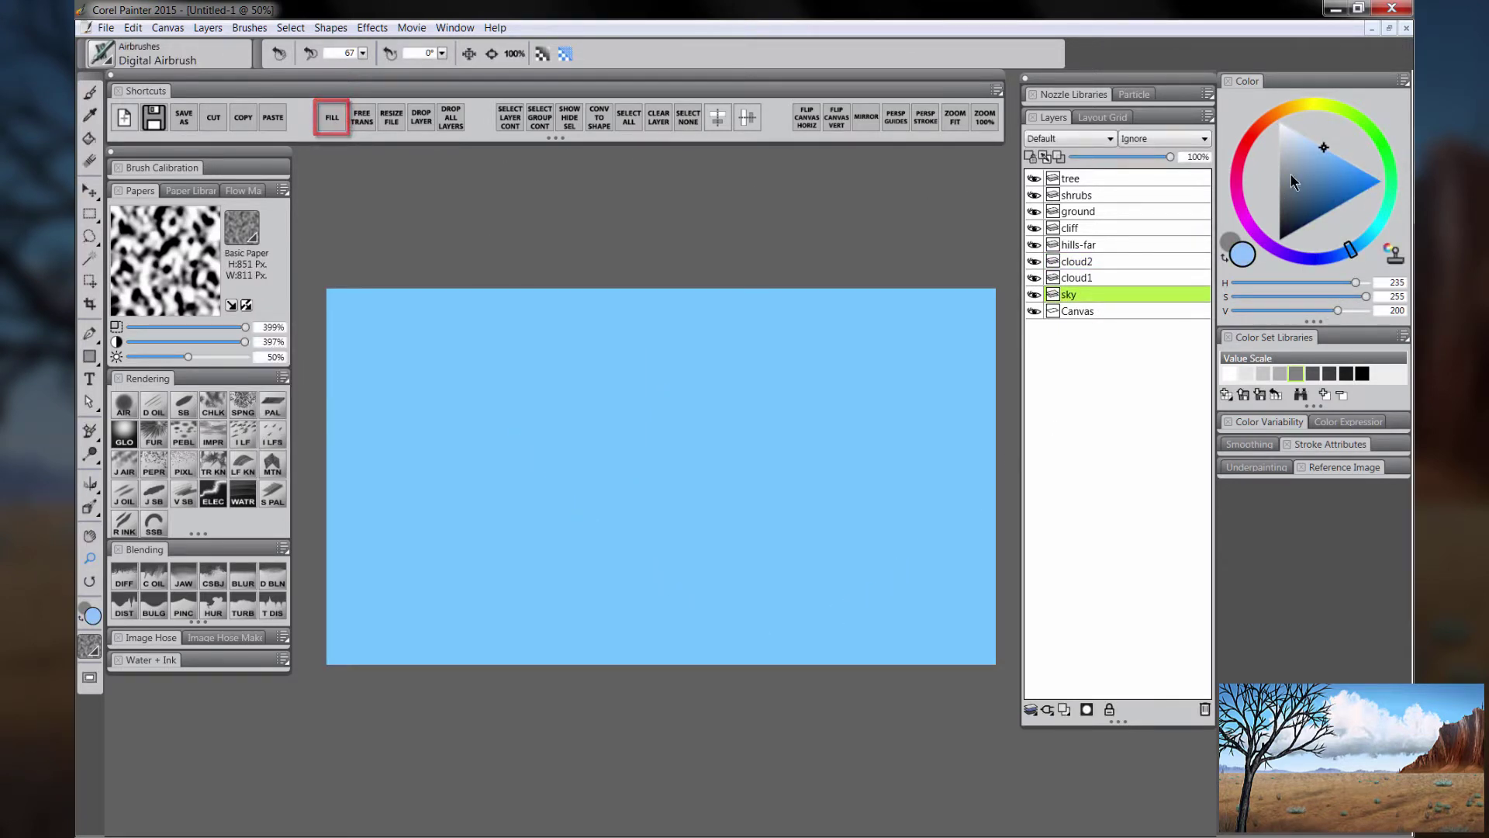
# Step: Brush a pale blue haze across the full width of the lower sky with the Digital Airbrush at size 185.8
pyautogui.click(1302, 135)
pyautogui.moveTo(1349, 245); pyautogui.dragTo(1361, 242)
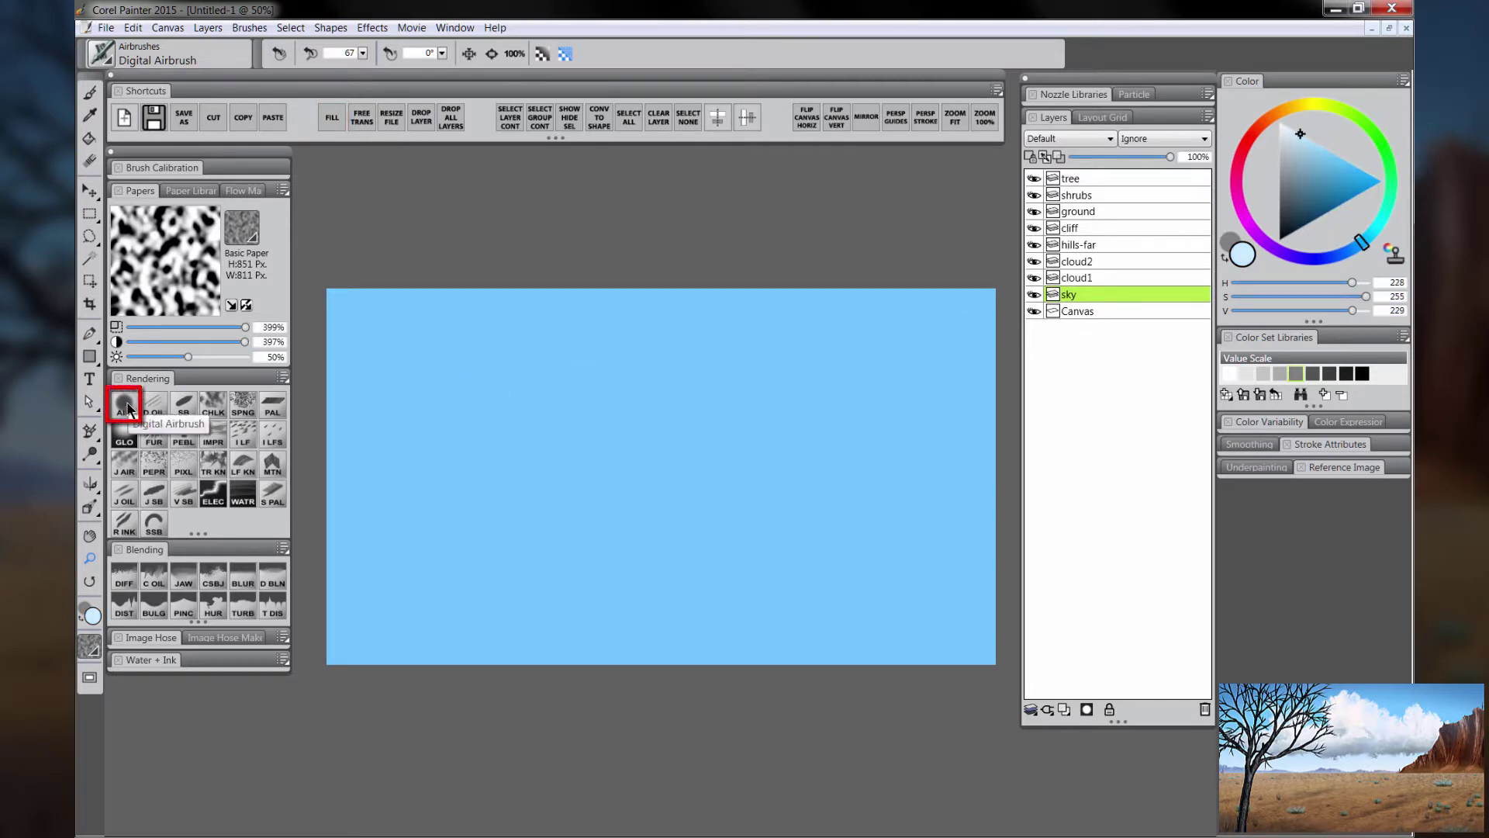
pyautogui.click(127, 405)
pyautogui.moveTo(421, 486); pyautogui.dragTo(440, 550)
pyautogui.press('Tab')
pyautogui.moveTo(365, 512)
pyautogui.mouseDown()
pyautogui.moveTo(972, 501)
pyautogui.moveTo(1190, 525)
pyautogui.moveTo(600, 519)
pyautogui.moveTo(236, 557)
pyautogui.moveTo(1025, 517)
pyautogui.moveTo(1115, 550)
pyautogui.moveTo(417, 585)
pyautogui.moveTo(1057, 573)
pyautogui.moveTo(475, 517)
pyautogui.moveTo(546, 454)
pyautogui.moveTo(1151, 472)
pyautogui.moveTo(653, 446)
pyautogui.moveTo(320, 468)
pyautogui.moveTo(1073, 469)
pyautogui.moveTo(1080, 515)
pyautogui.mouseUp()
pyautogui.press('Tab')
# Step: Airbrush a very pale cream glow along the horizon of the sky layer with the brush at size 122.4
pyautogui.click(1304, 106)
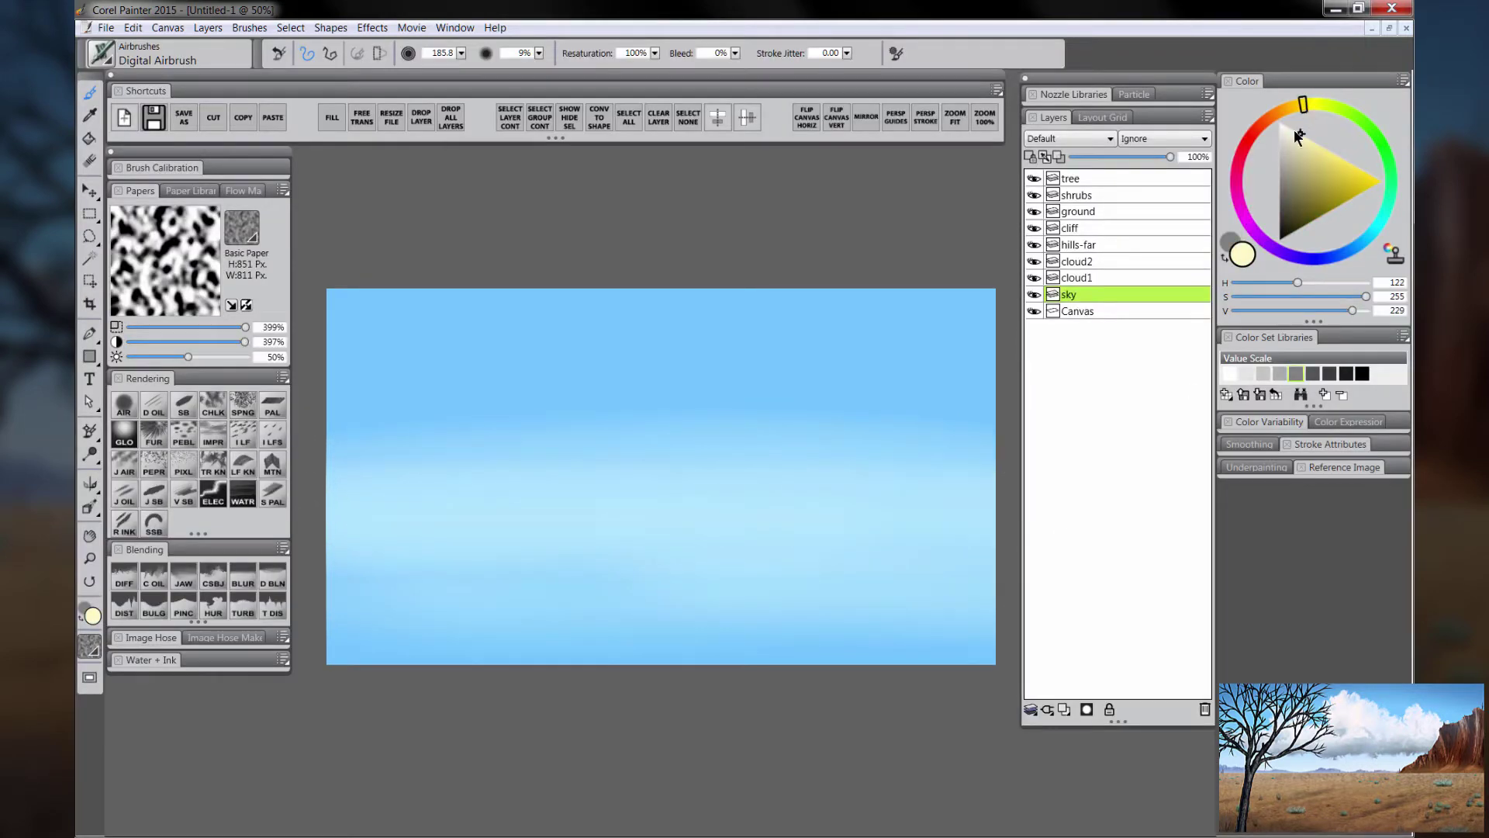
pyautogui.moveTo(461, 52); pyautogui.dragTo(450, 70)
pyautogui.moveTo(1032, 518)
pyautogui.mouseDown()
pyautogui.moveTo(782, 525)
pyautogui.moveTo(1019, 529)
pyautogui.moveTo(765, 505)
pyautogui.mouseUp()
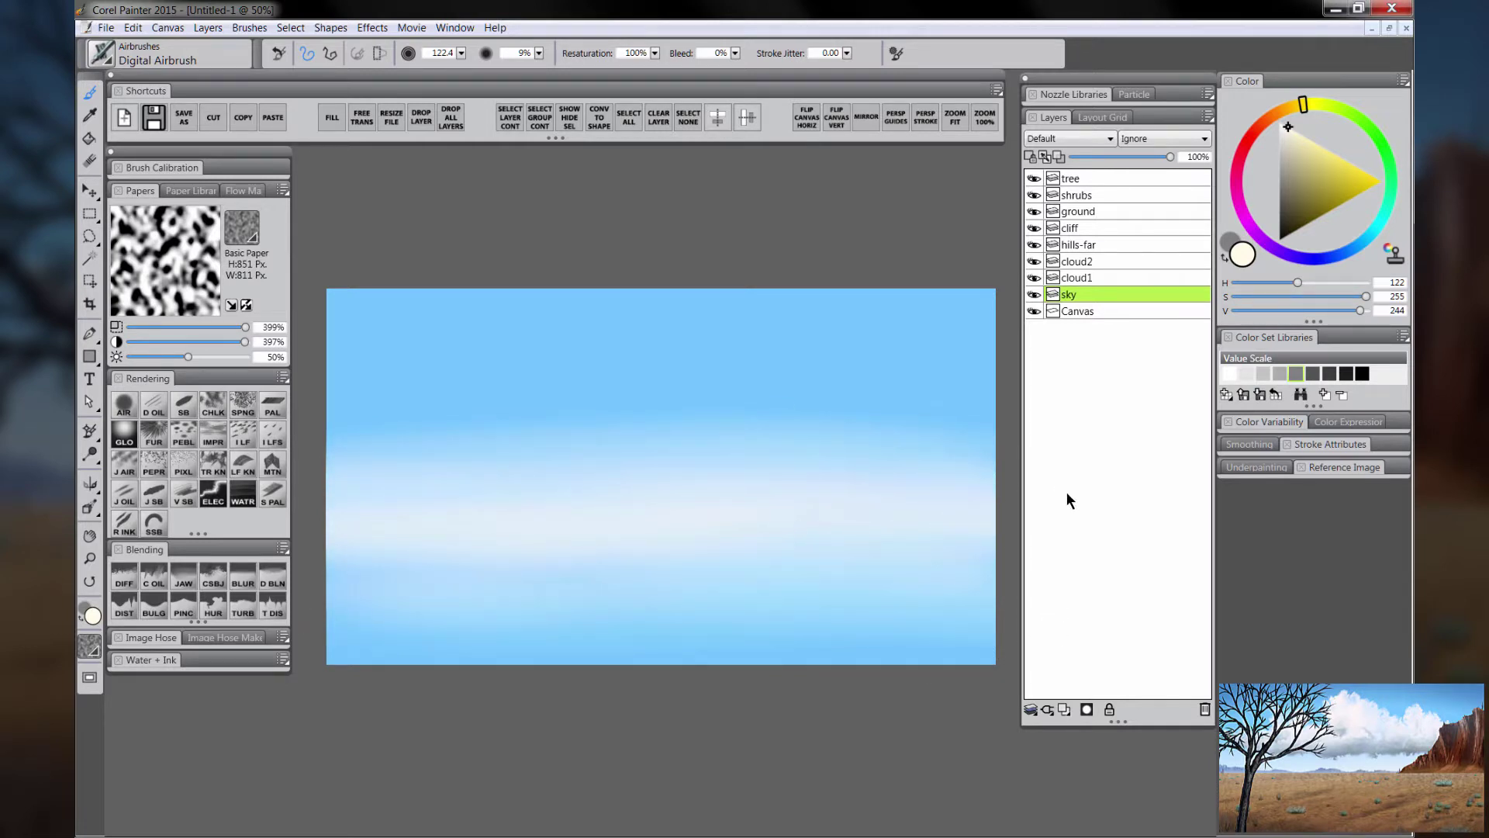
# Step: On the ground layer, fill a full-width rectangular selection over the lower two fifths of the canvas with medium brown, and deselect it
pyautogui.click(1082, 212)
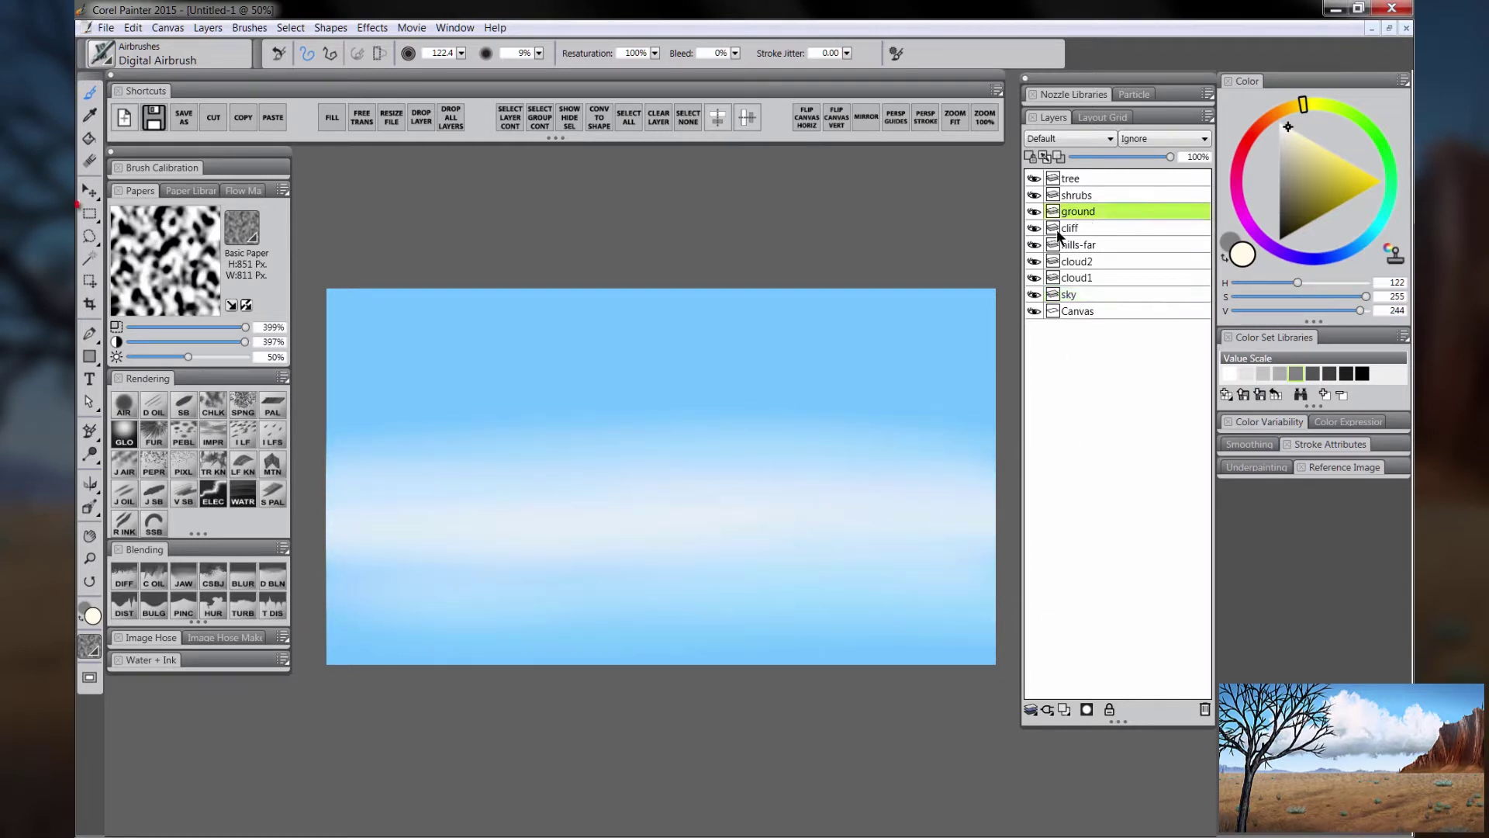
pyautogui.click(91, 217)
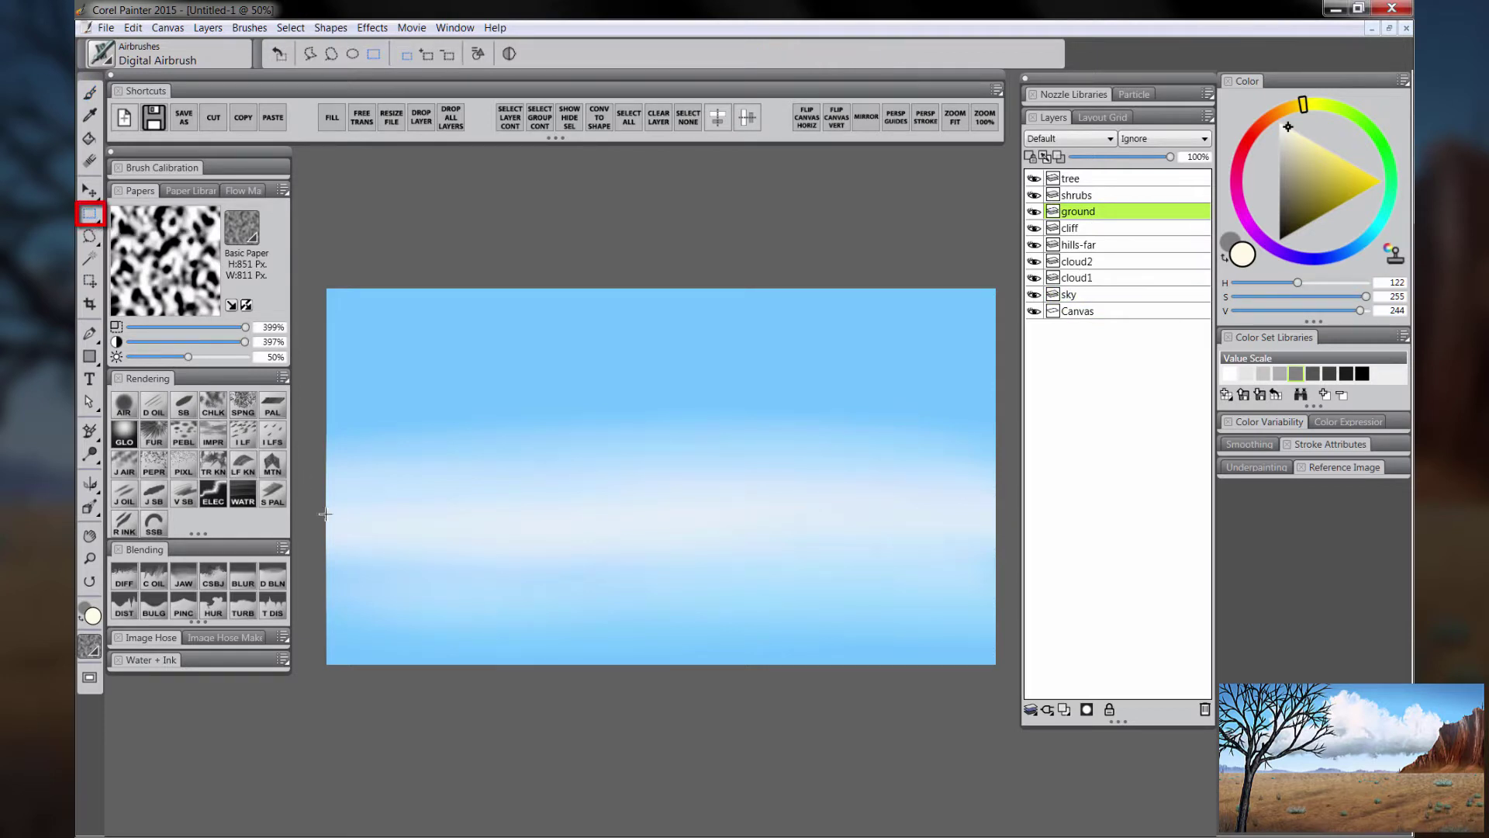
pyautogui.moveTo(327, 515); pyautogui.dragTo(995, 706)
pyautogui.click(1279, 112)
pyautogui.click(1314, 190)
pyautogui.moveTo(1315, 191); pyautogui.dragTo(1312, 188)
pyautogui.click(332, 117)
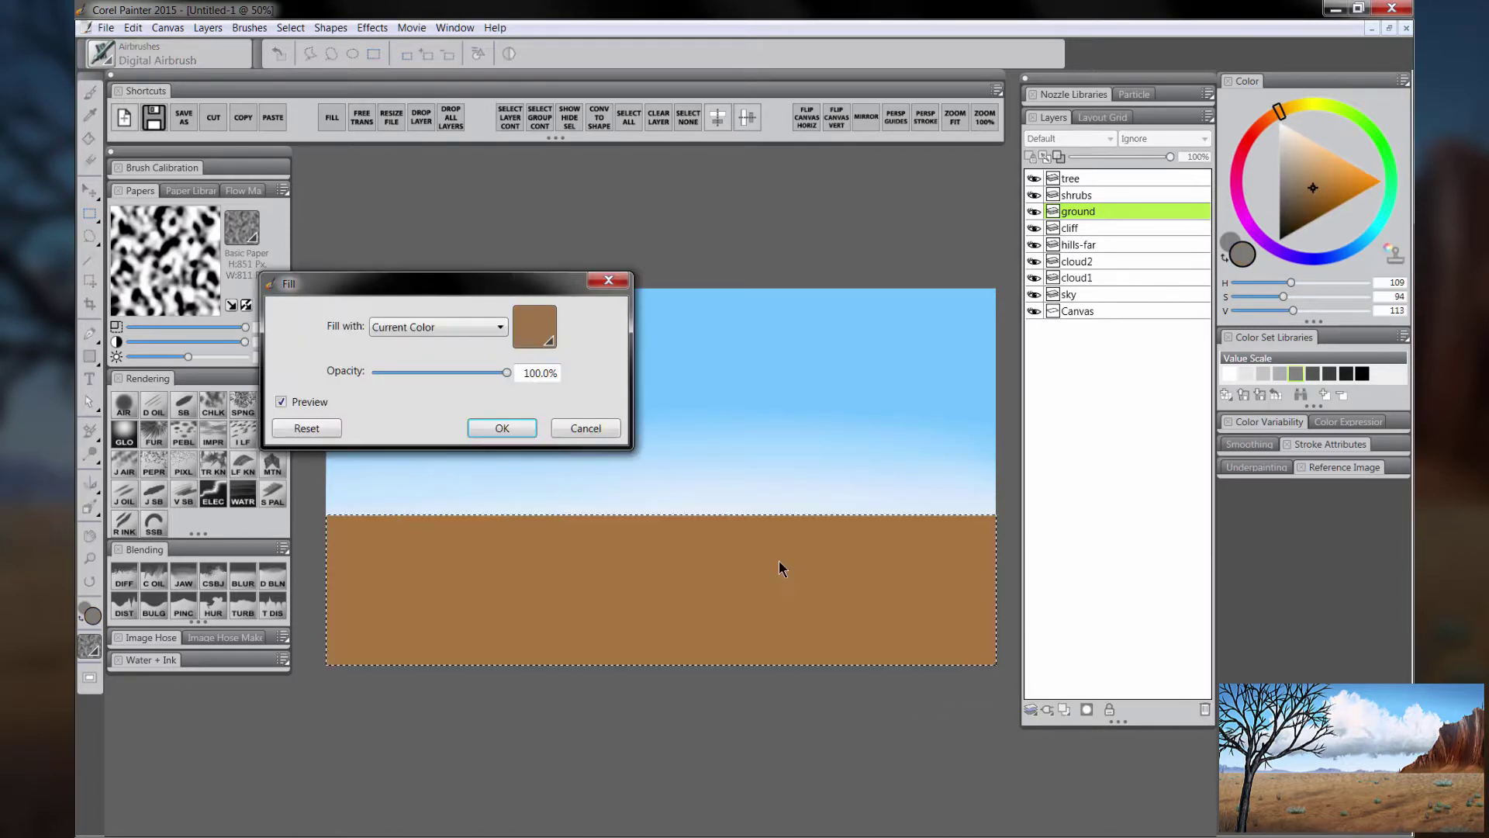
pyautogui.click(504, 427)
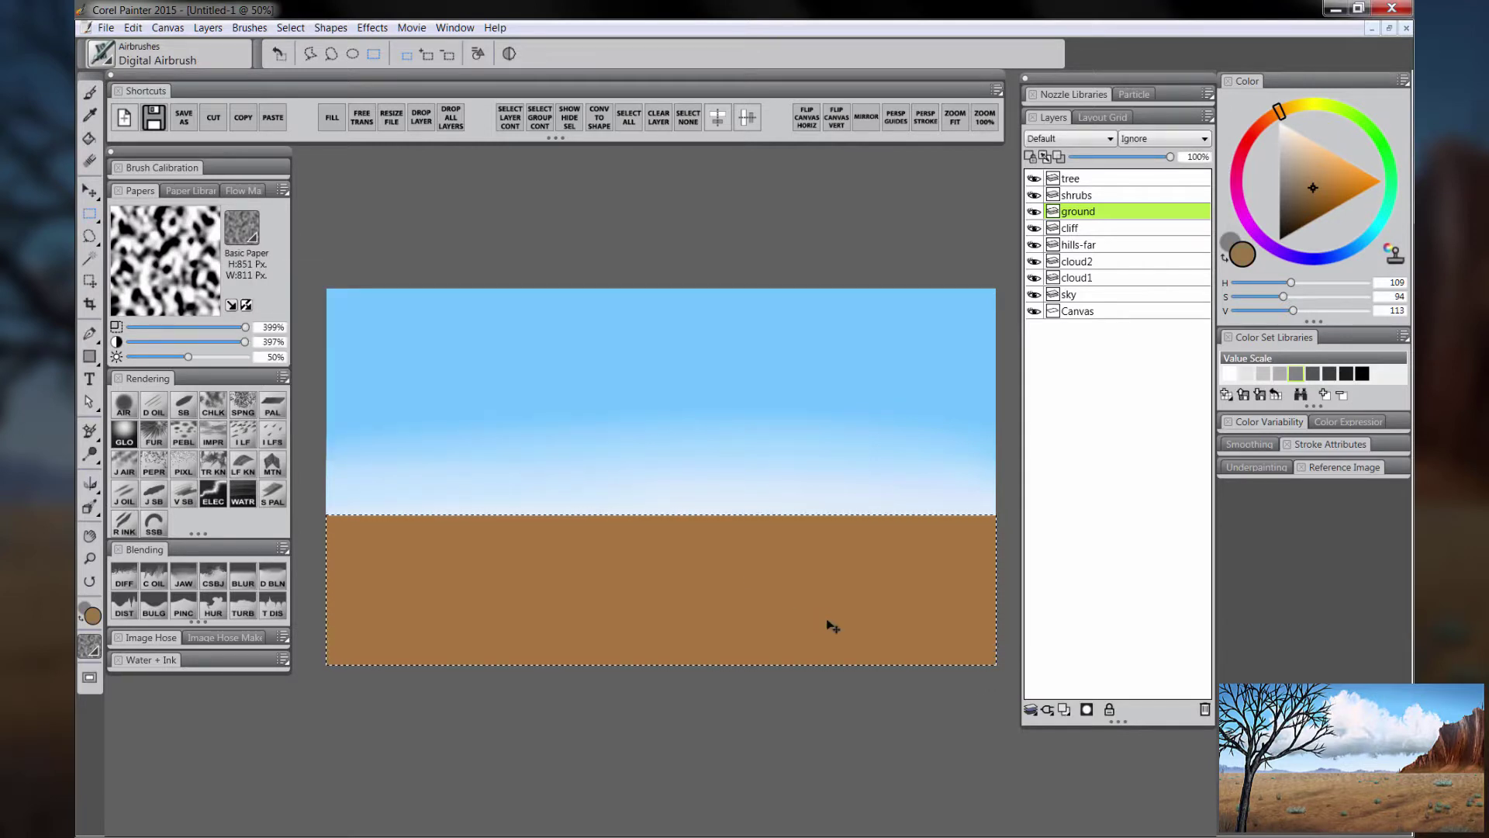
pyautogui.hotkey('ctrl', 'd')
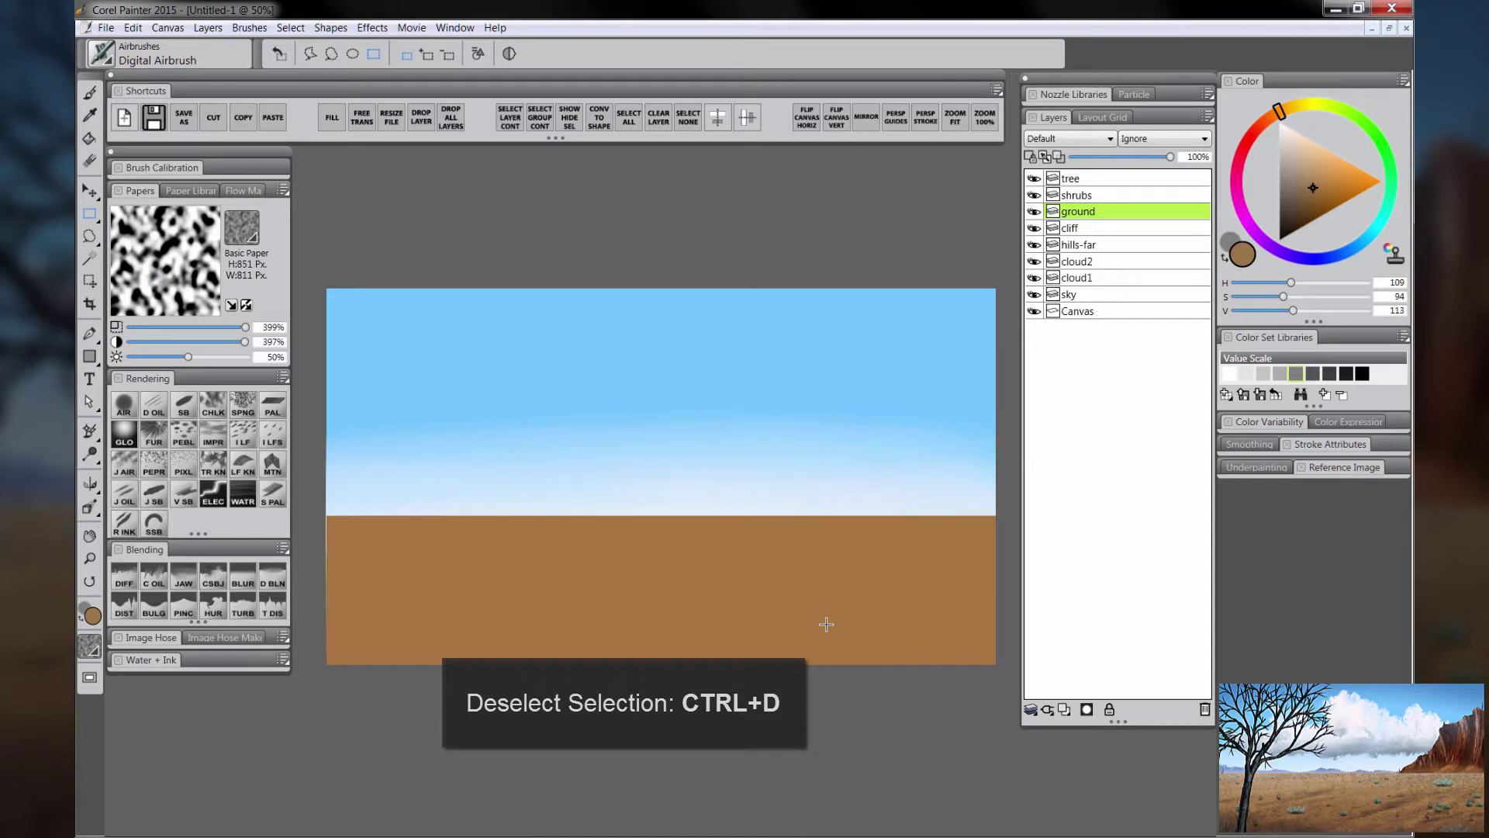
# Step: On the cliff layer, paint a dark reddish-brown cliff rising from the horizon to the canvas's right edge with the Mountain Knife
pyautogui.click(1086, 227)
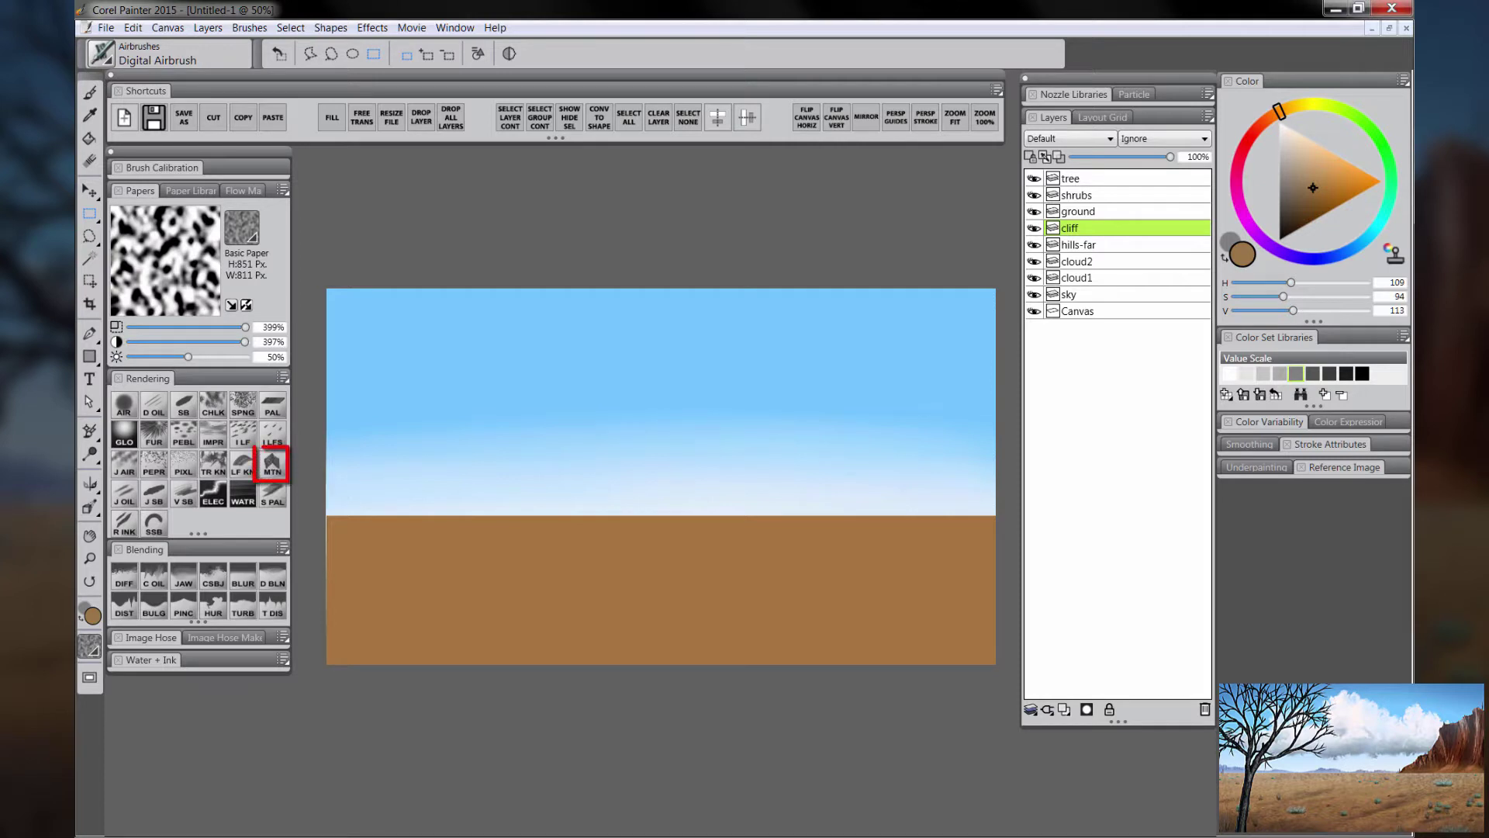
pyautogui.click(273, 465)
pyautogui.click(1300, 215)
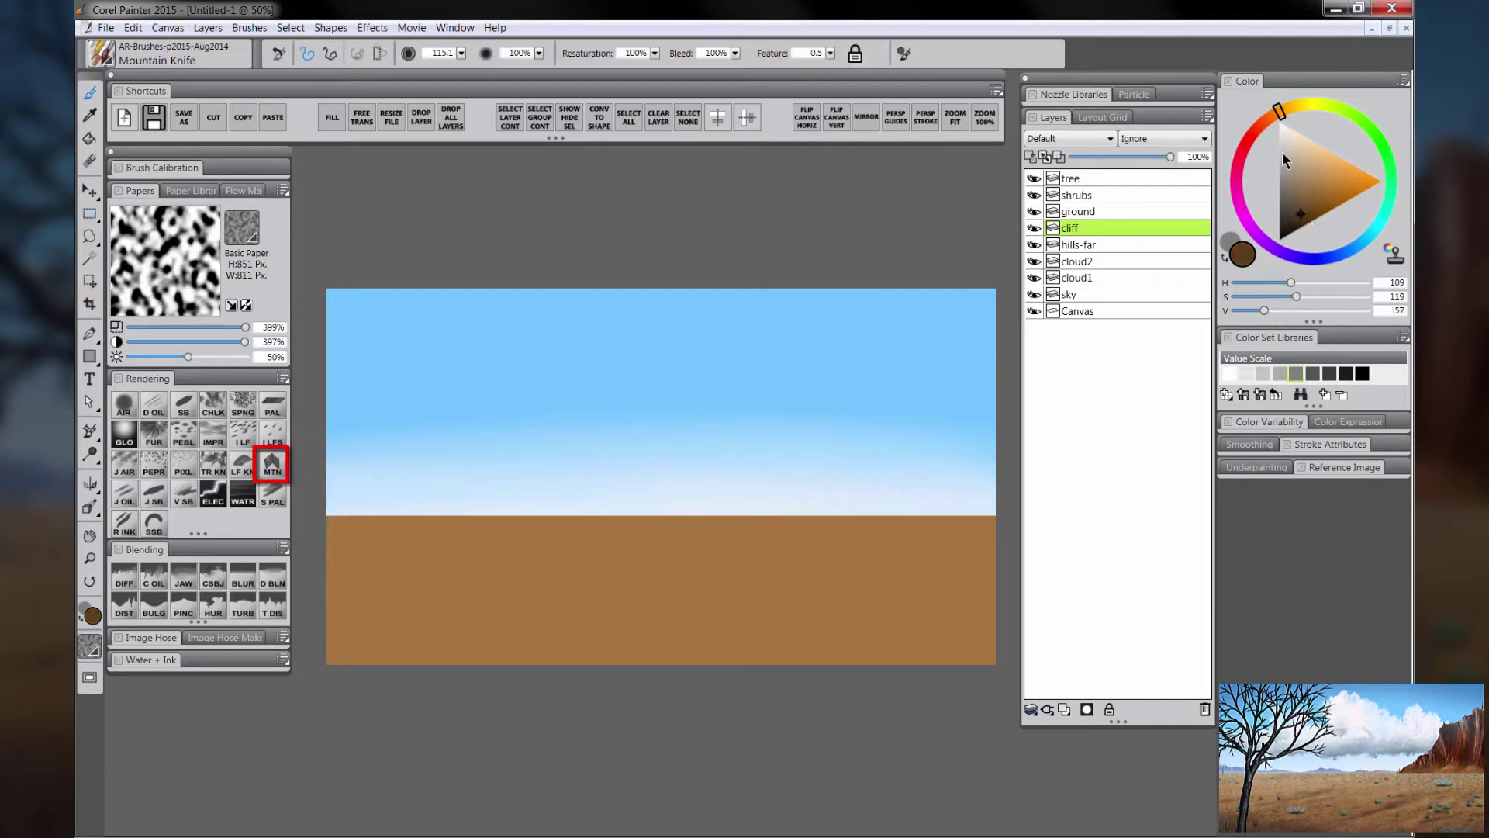
pyautogui.click(1271, 118)
pyautogui.moveTo(858, 475); pyautogui.dragTo(939, 474)
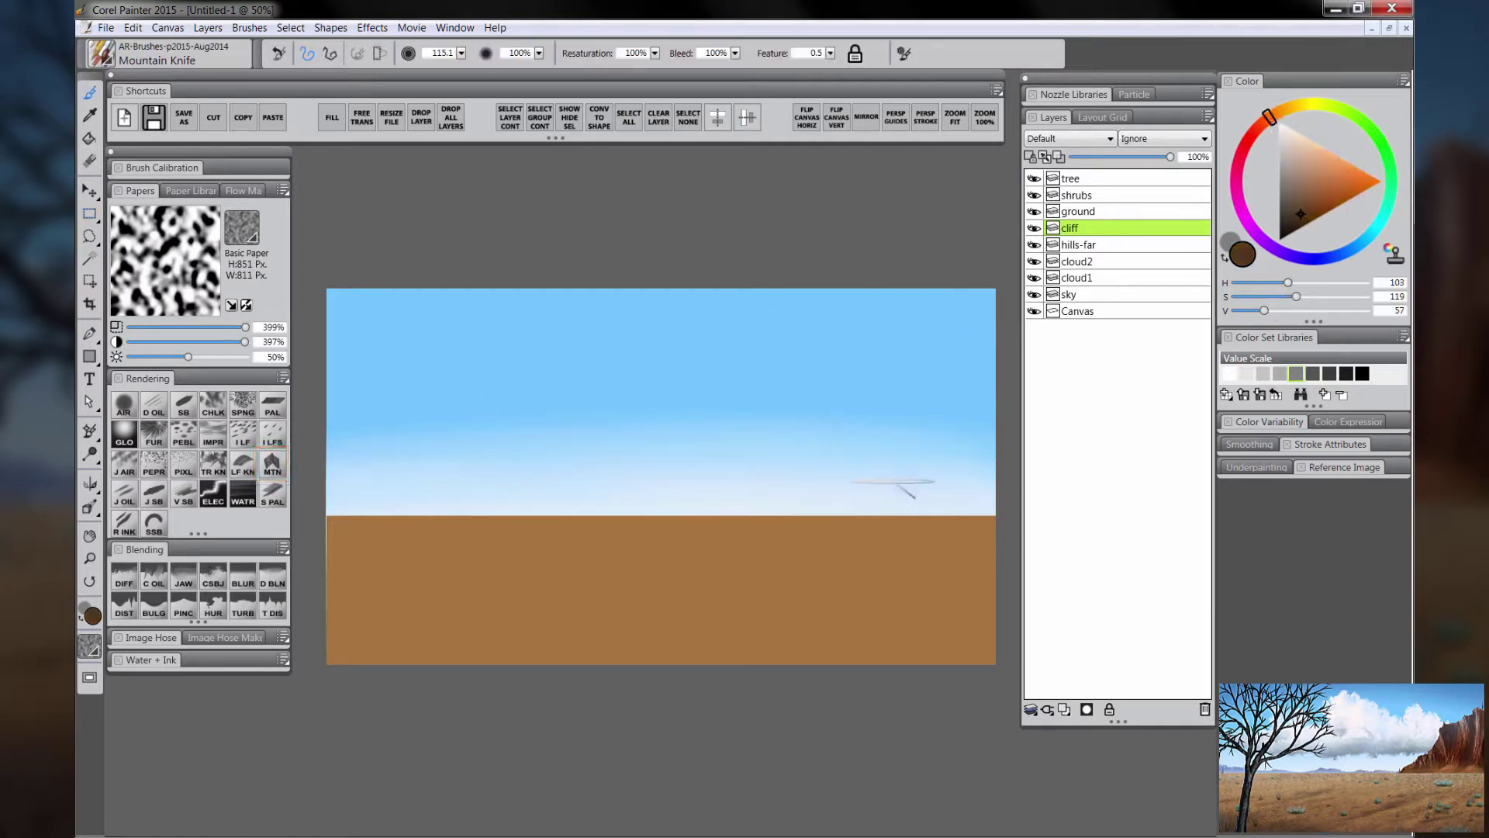
pyautogui.moveTo(838, 503); pyautogui.dragTo(844, 524)
pyautogui.moveTo(829, 474)
pyautogui.mouseDown()
pyautogui.moveTo(822, 510)
pyautogui.moveTo(787, 536)
pyautogui.mouseUp()
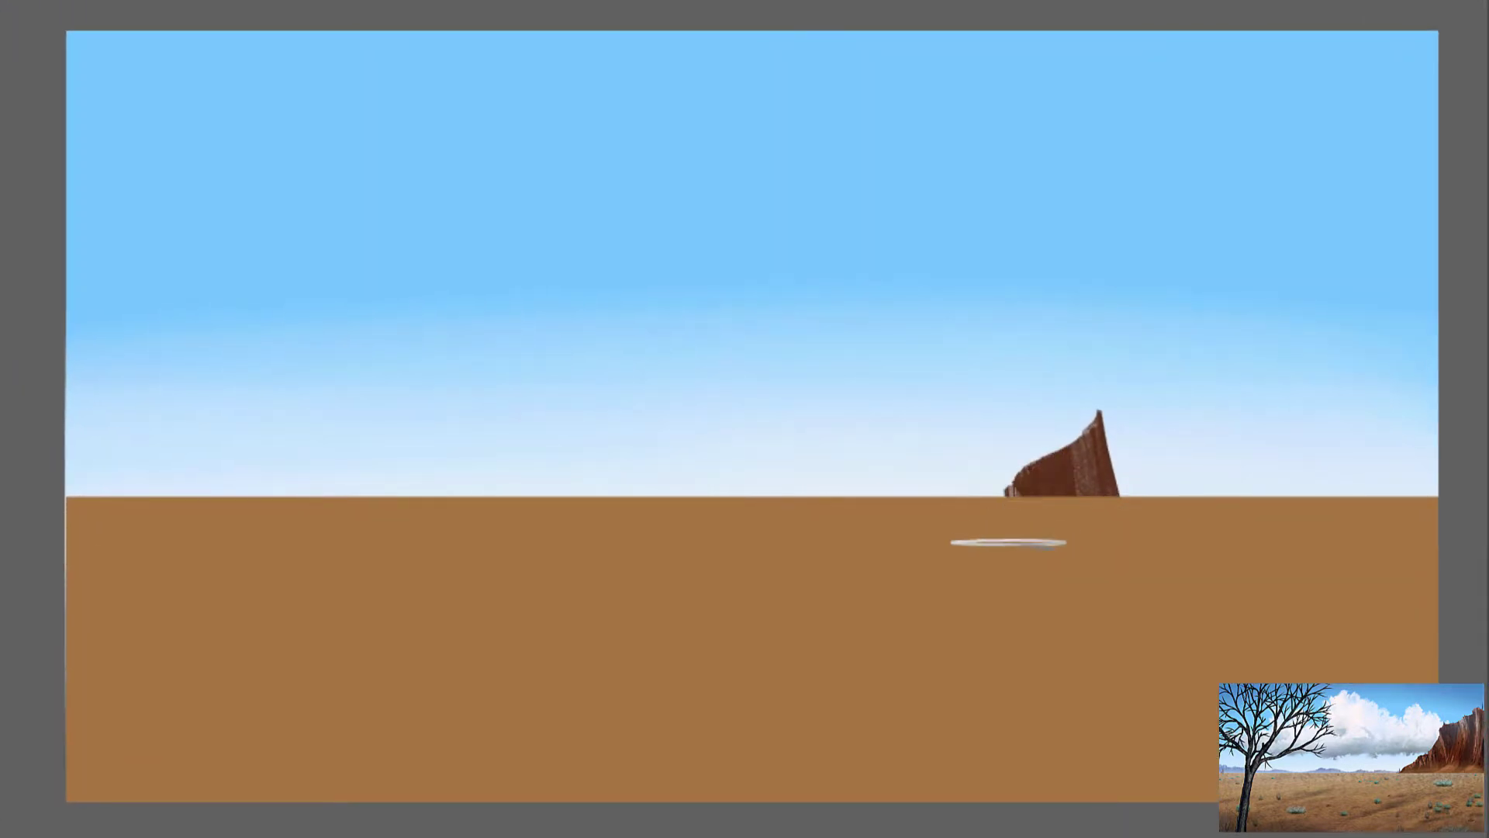
pyautogui.moveTo(1054, 521)
pyautogui.mouseDown()
pyautogui.moveTo(1107, 465)
pyautogui.moveTo(1207, 403)
pyautogui.moveTo(1276, 292)
pyautogui.moveTo(1406, 206)
pyautogui.moveTo(1254, 377)
pyautogui.moveTo(1355, 333)
pyautogui.moveTo(1349, 409)
pyautogui.moveTo(1441, 324)
pyautogui.moveTo(1129, 476)
pyautogui.moveTo(1240, 329)
pyautogui.moveTo(1389, 239)
pyautogui.moveTo(1369, 498)
pyautogui.mouseUp()
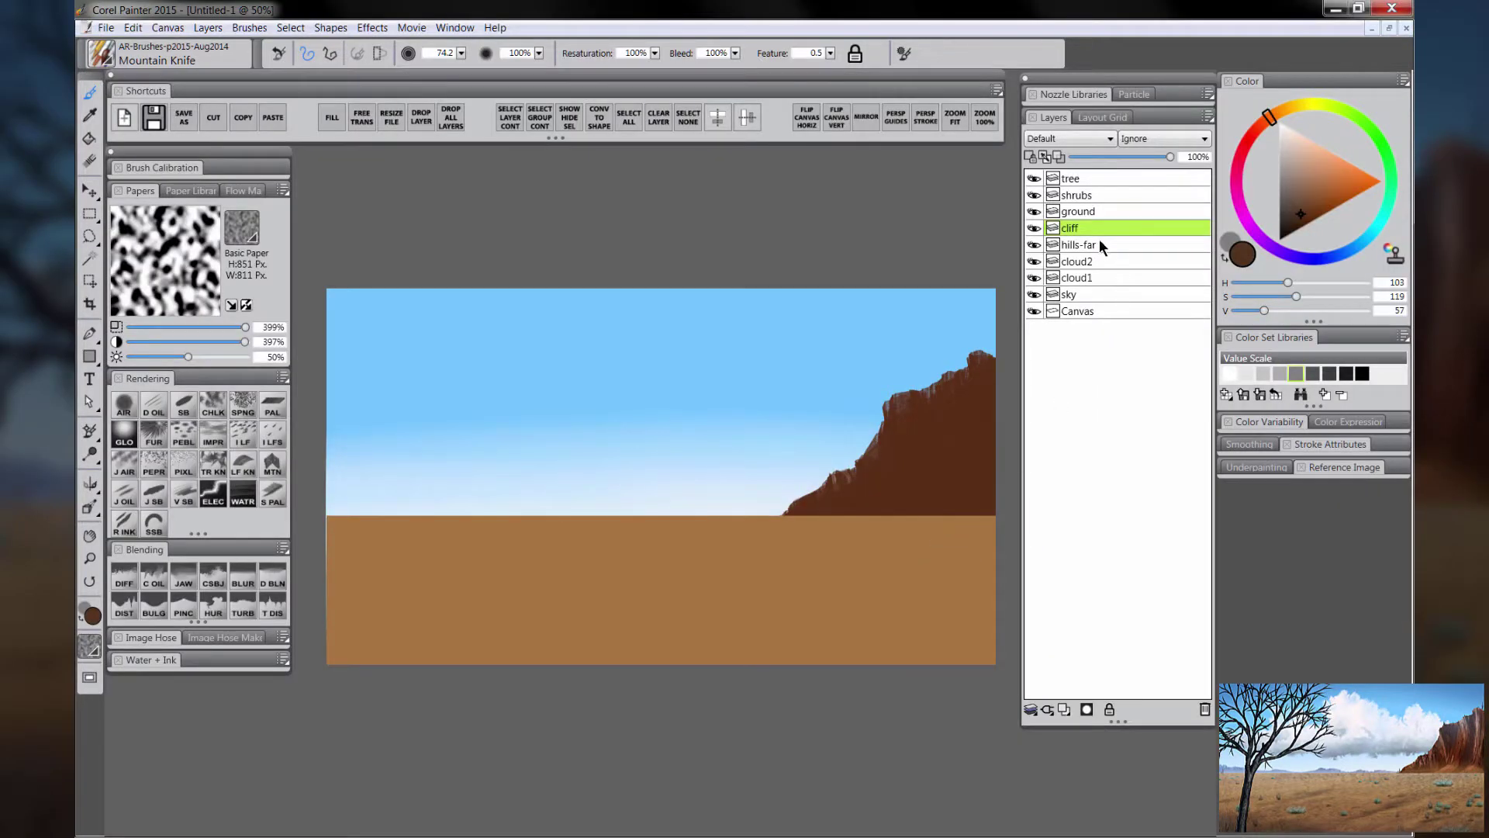
# Step: On the hills-far layer, paint a low range of muted blue distant hills along the horizon with the Mountain Knife at size 74.2
pyautogui.click(1095, 242)
pyautogui.keyDown('alt'); pyautogui.click(864, 317); pyautogui.keyUp('alt')
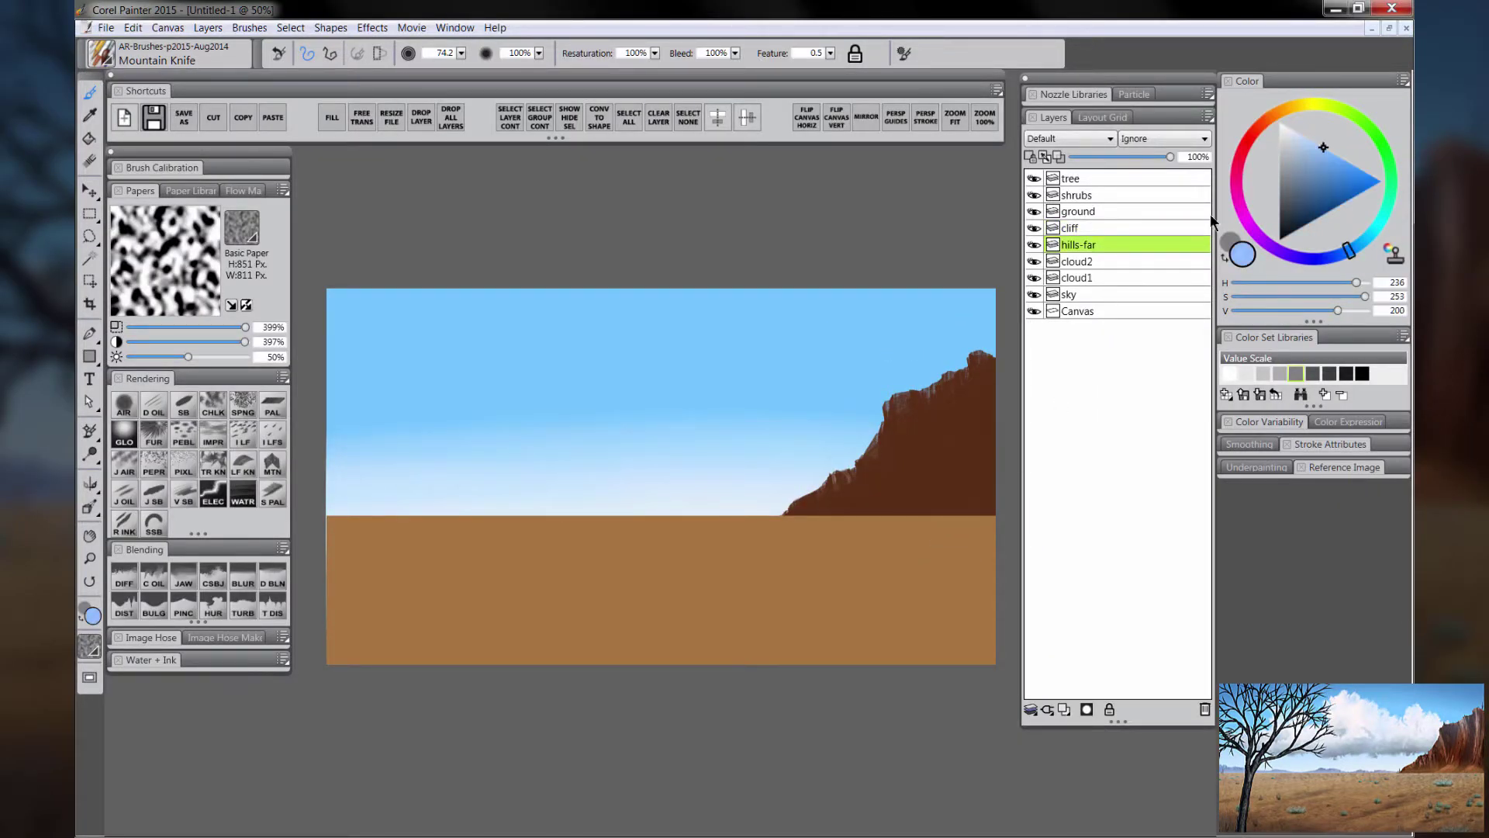
pyautogui.click(1307, 167)
pyautogui.moveTo(1353, 256); pyautogui.dragTo(1326, 264)
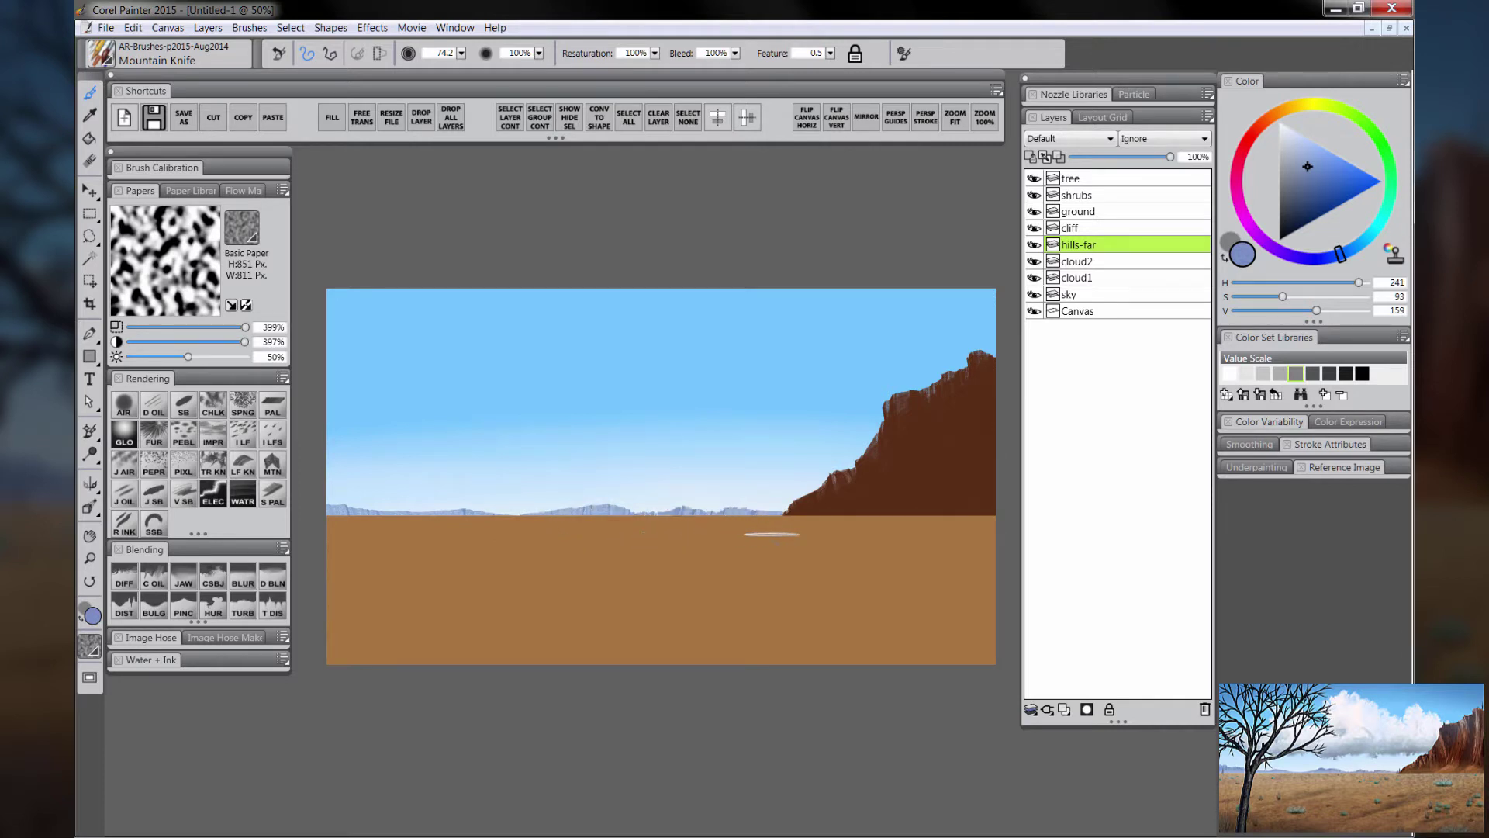
pyautogui.moveTo(549, 536); pyautogui.dragTo(325, 516)
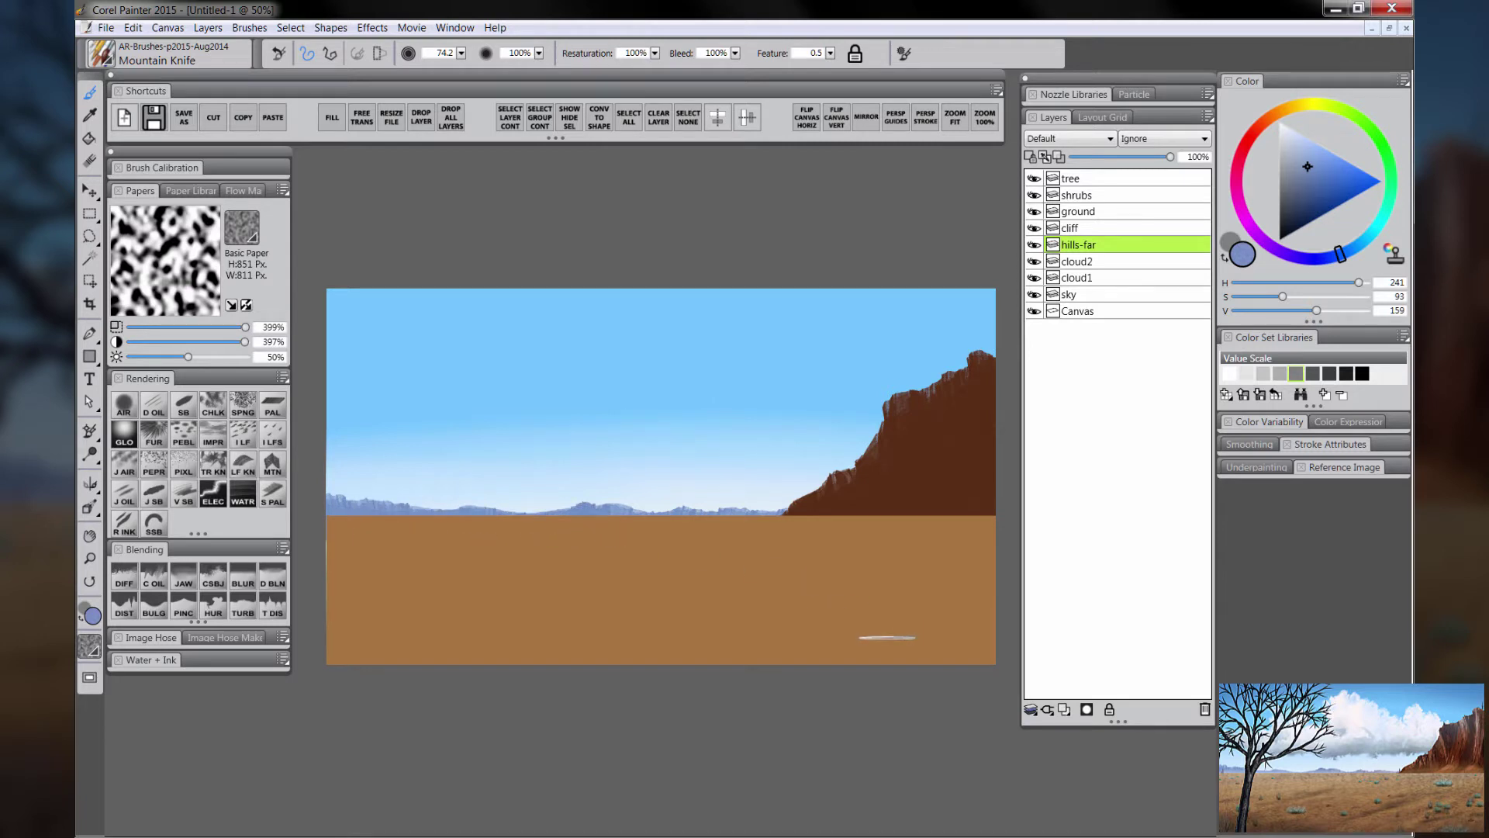
# Step: On the tree layer, paint a black bare trunk and its main branches near the canvas's left edge with the Rough-Ink brush
pyautogui.moveTo(882, 642); pyautogui.dragTo(871, 632)
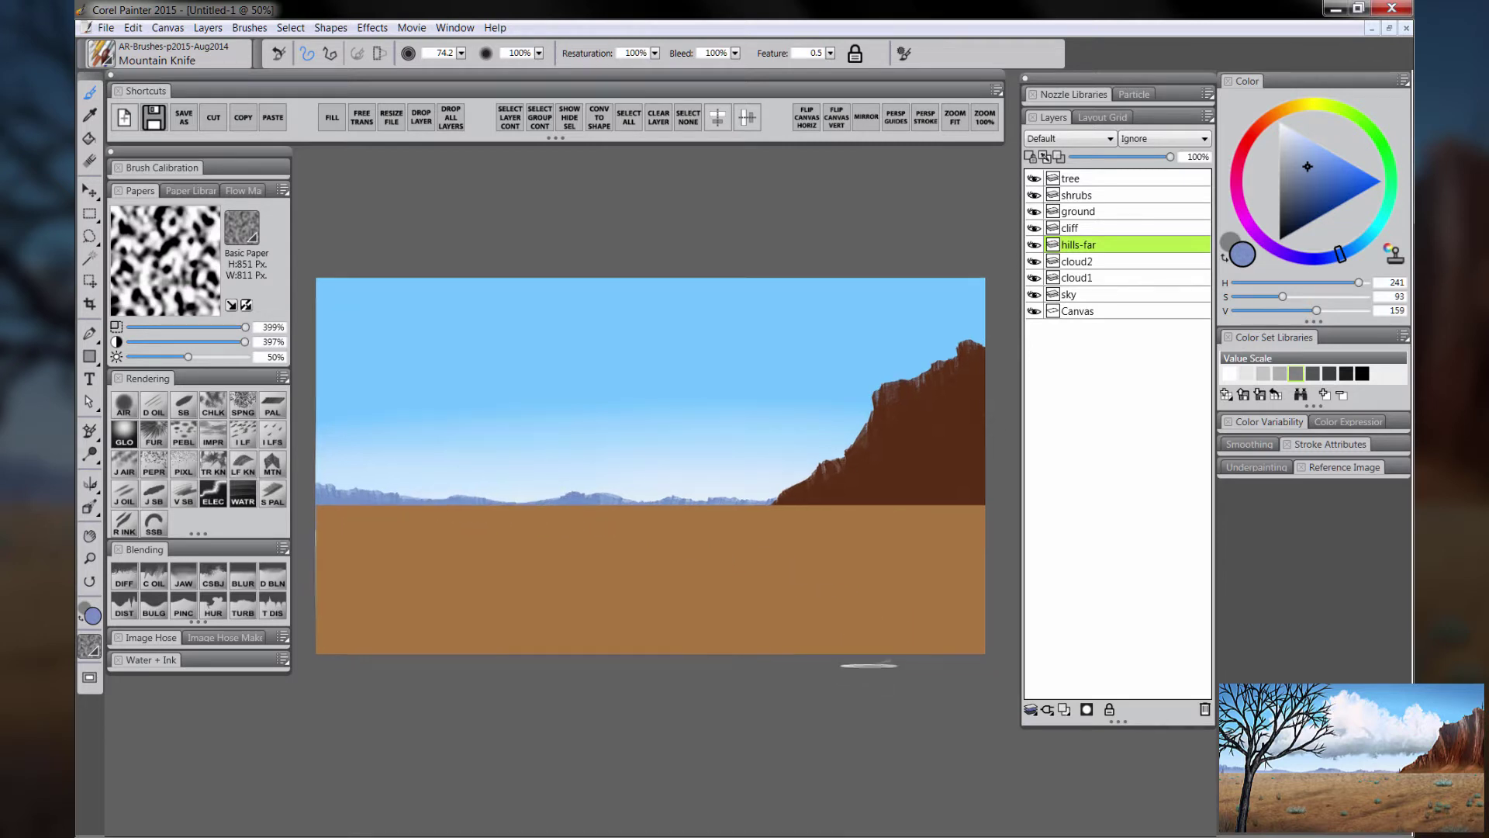
pyautogui.click(1084, 179)
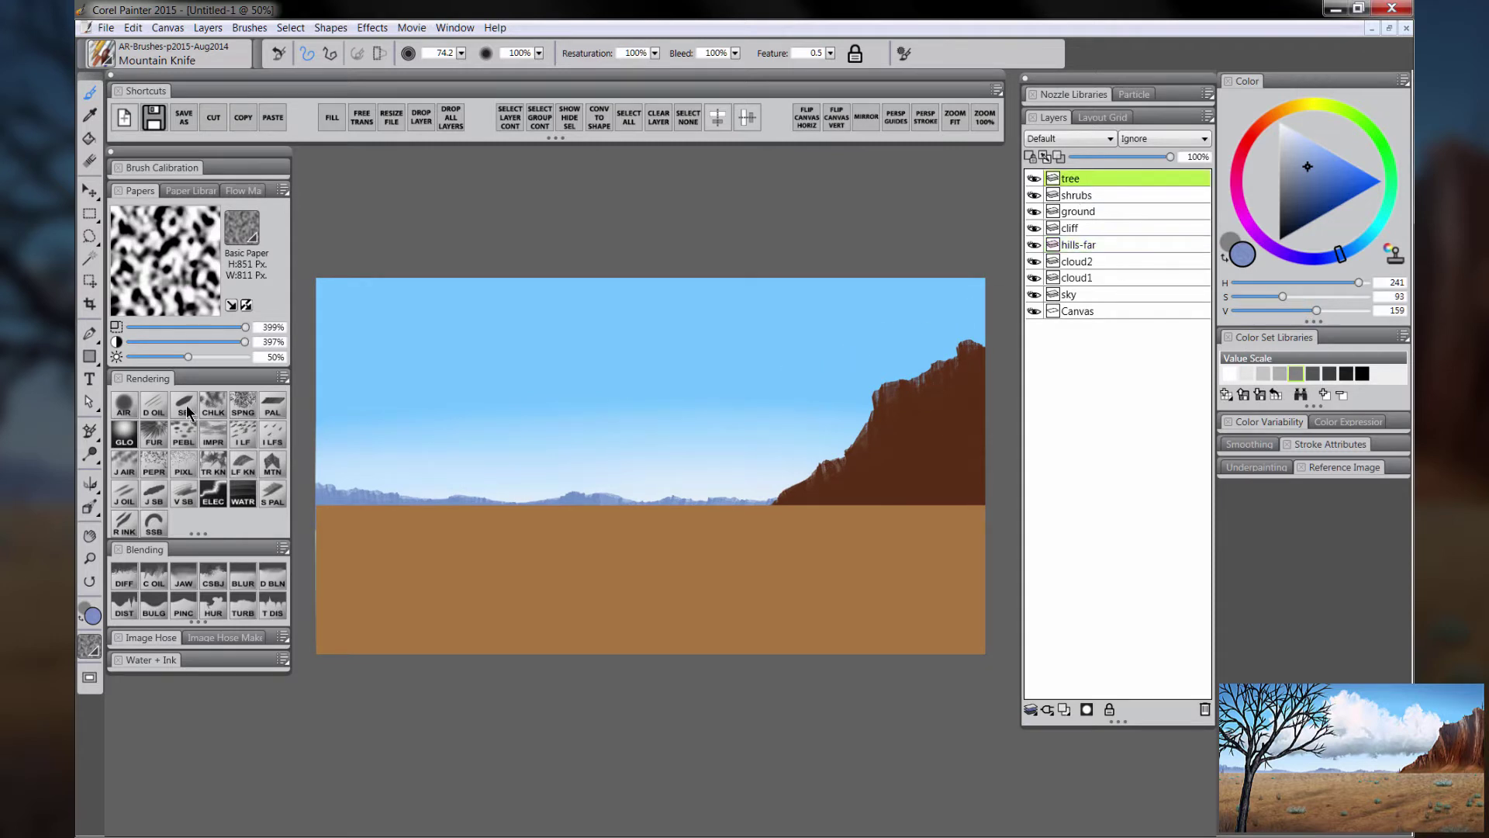
pyautogui.click(124, 528)
pyautogui.moveTo(1278, 241); pyautogui.dragTo(1268, 259)
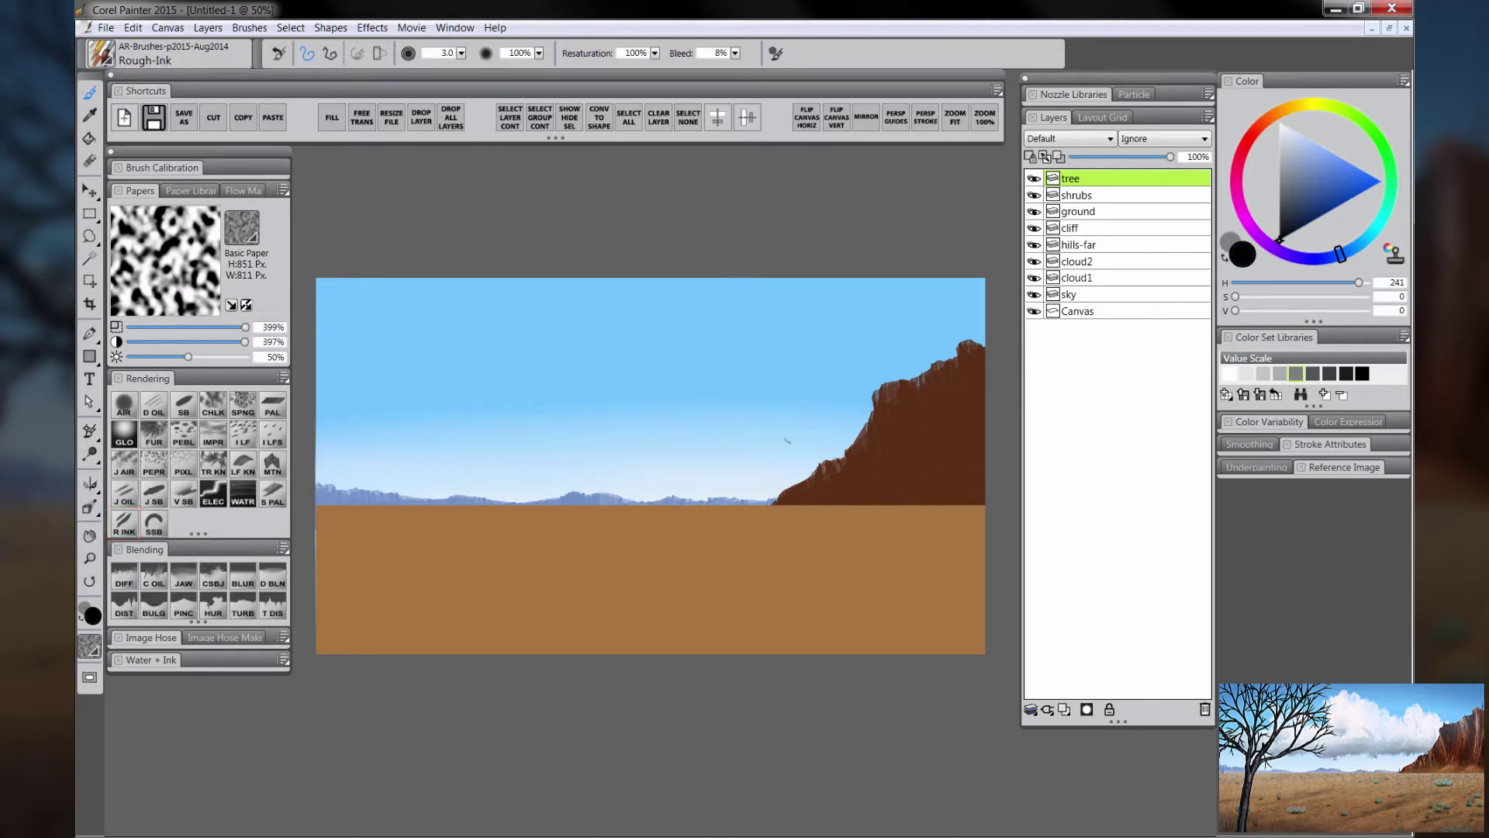
pyautogui.moveTo(350, 678); pyautogui.dragTo(374, 563)
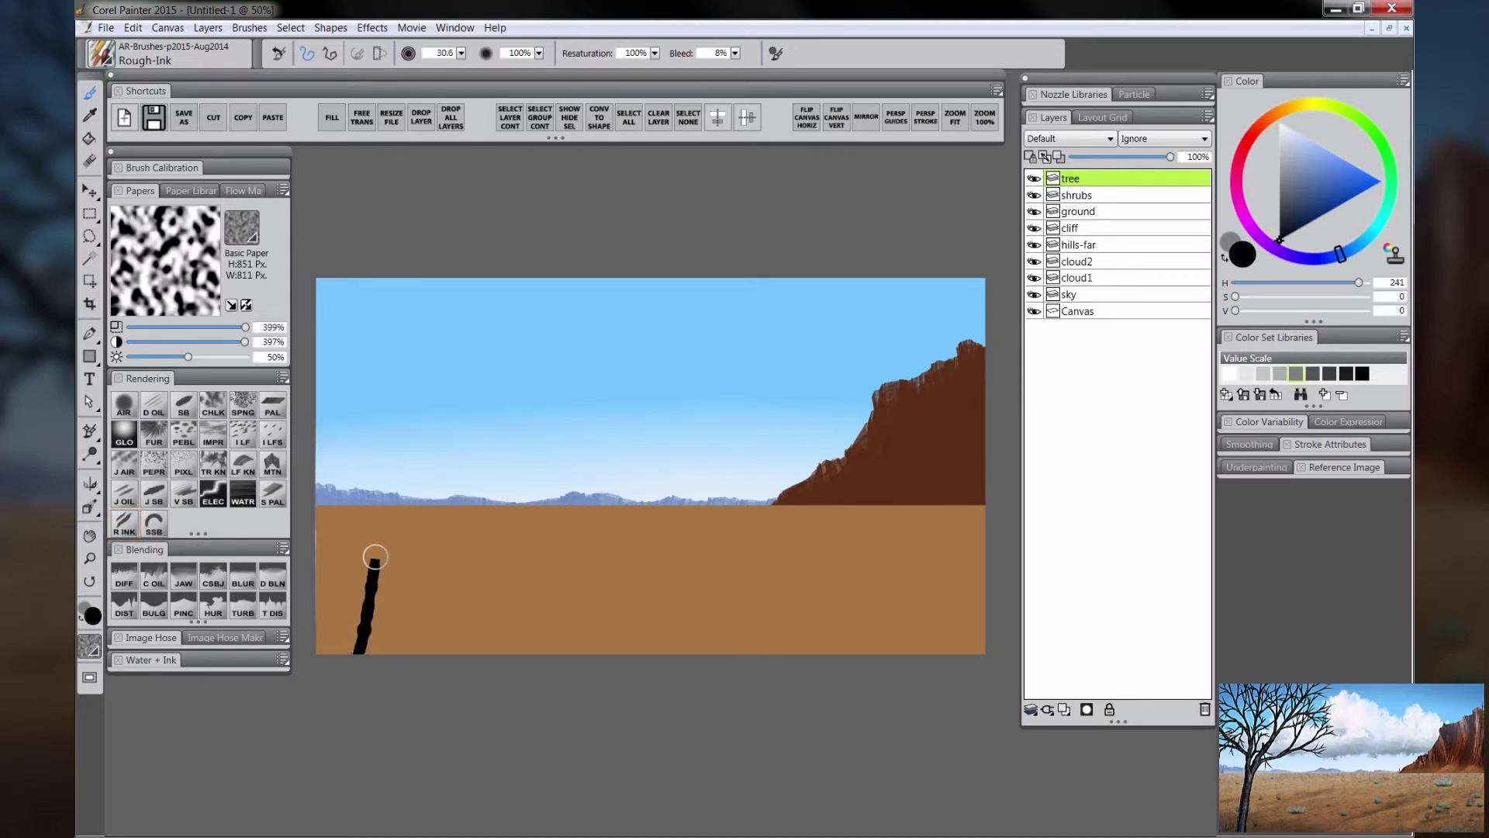
pyautogui.moveTo(383, 498); pyautogui.dragTo(338, 347)
pyautogui.moveTo(386, 531); pyautogui.dragTo(514, 355)
pyautogui.moveTo(379, 451); pyautogui.dragTo(316, 394)
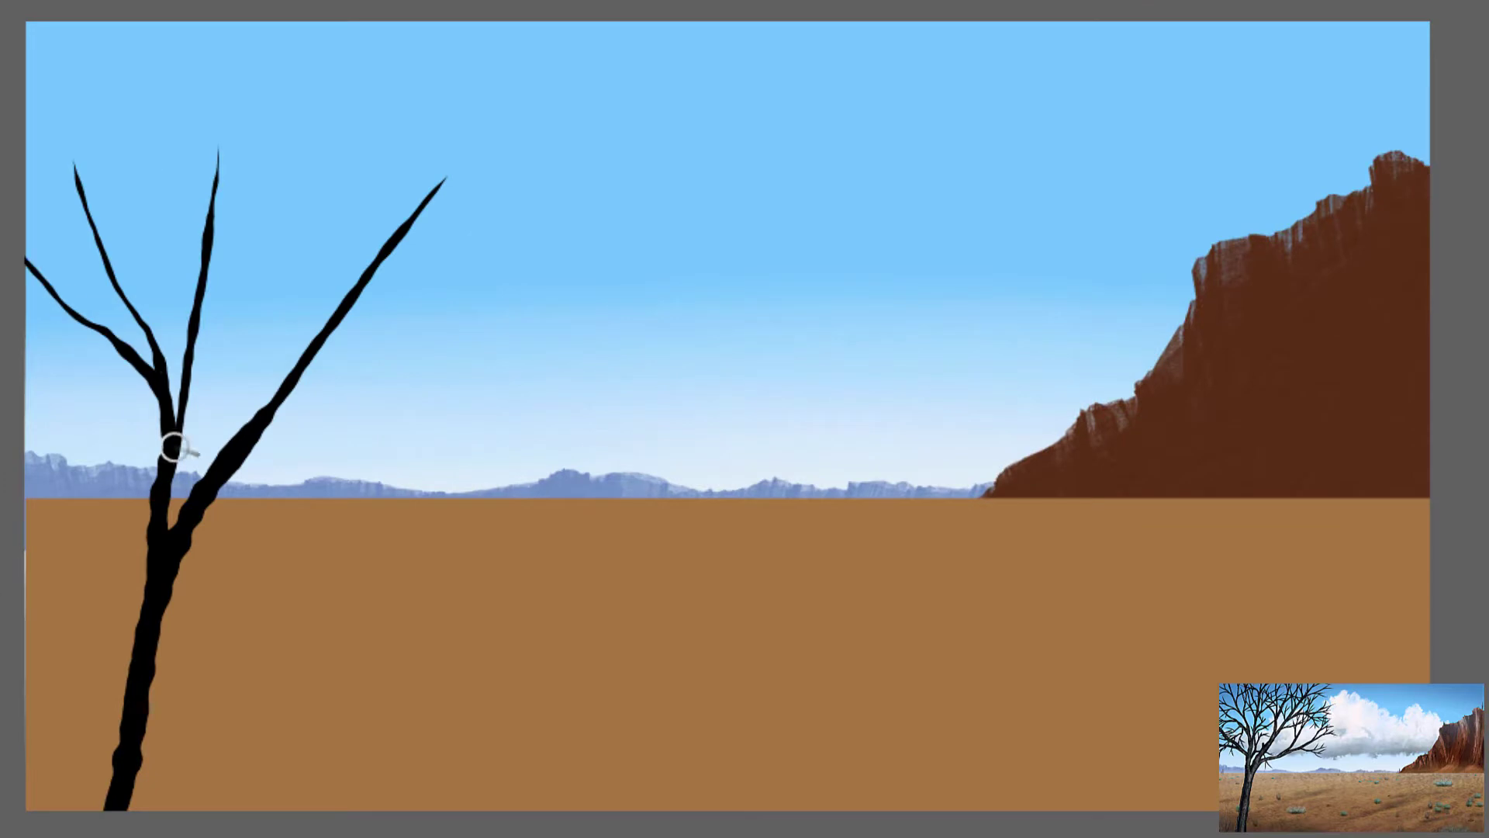
pyautogui.moveTo(395, 515); pyautogui.dragTo(530, 462)
pyautogui.moveTo(379, 487); pyautogui.dragTo(315, 435)
pyautogui.moveTo(471, 421); pyautogui.dragTo(535, 411)
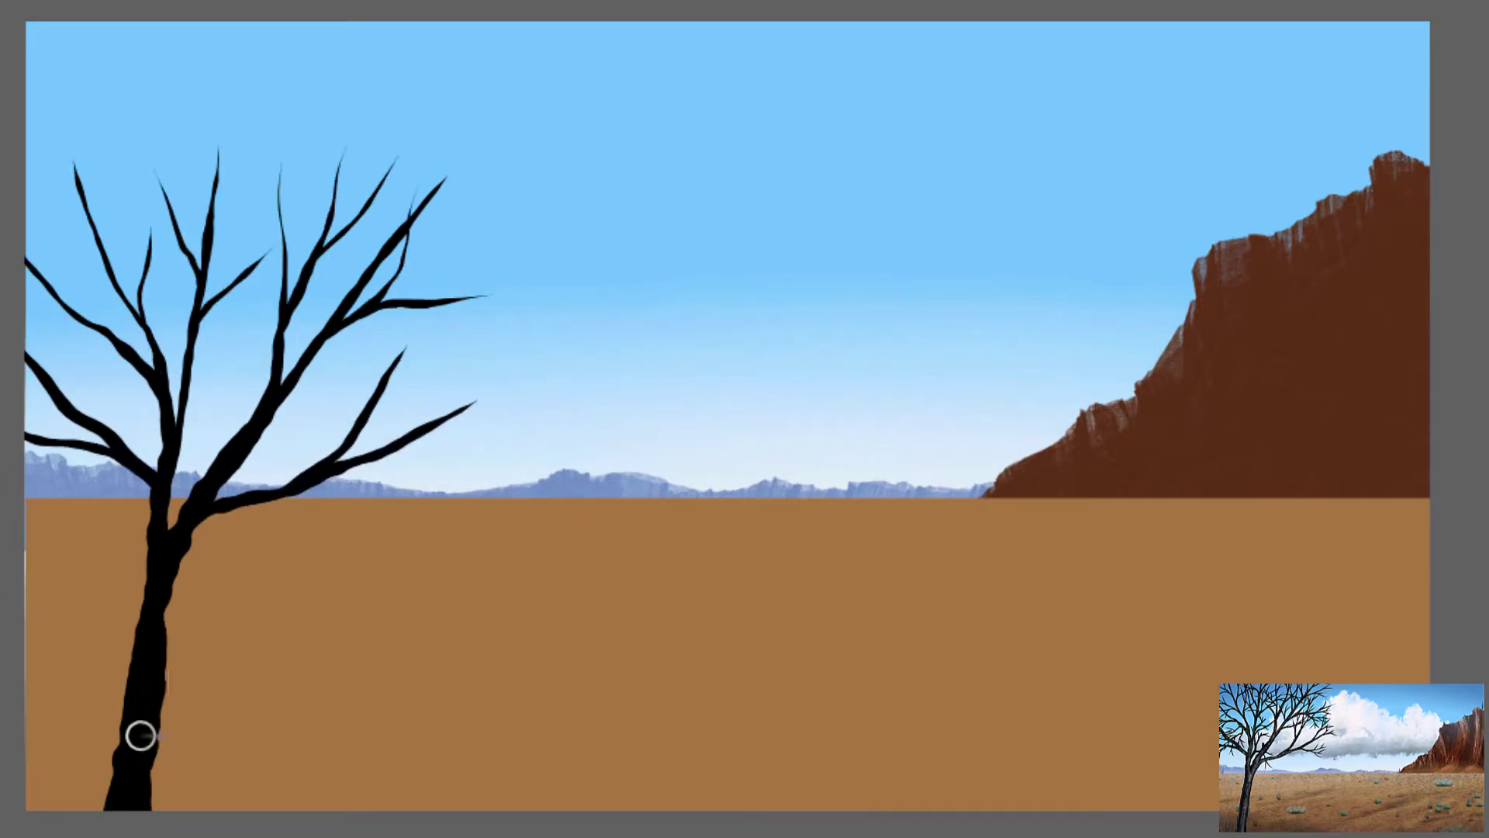
# Step: Add smaller black side branches throughout the tree's crown with a thinner Rough-Ink brush
pyautogui.hotkey('ctrl', '+')
pyautogui.moveTo(373, 406); pyautogui.dragTo(397, 385)
pyautogui.moveTo(487, 28)
pyautogui.mouseDown()
pyautogui.moveTo(193, 232)
pyautogui.moveTo(289, 323)
pyautogui.moveTo(731, 57)
pyautogui.moveTo(828, 68)
pyautogui.mouseUp()
pyautogui.moveTo(921, 117); pyautogui.dragTo(888, 4)
pyautogui.moveTo(1016, 20); pyautogui.dragTo(1086, 4)
pyautogui.moveTo(1016, 186); pyautogui.dragTo(1140, 241)
pyautogui.moveTo(1101, 163); pyautogui.dragTo(1179, 107)
pyautogui.moveTo(969, 298); pyautogui.dragTo(1105, 149)
pyautogui.moveTo(973, 477); pyautogui.dragTo(1123, 484)
pyautogui.moveTo(621, 601); pyautogui.dragTo(539, 807)
# Step: Fill out the tree's crown with fine black twigs, using the Rough-Ink brush at about size 2.2
pyautogui.moveTo(642, 465); pyautogui.dragTo(642, 438)
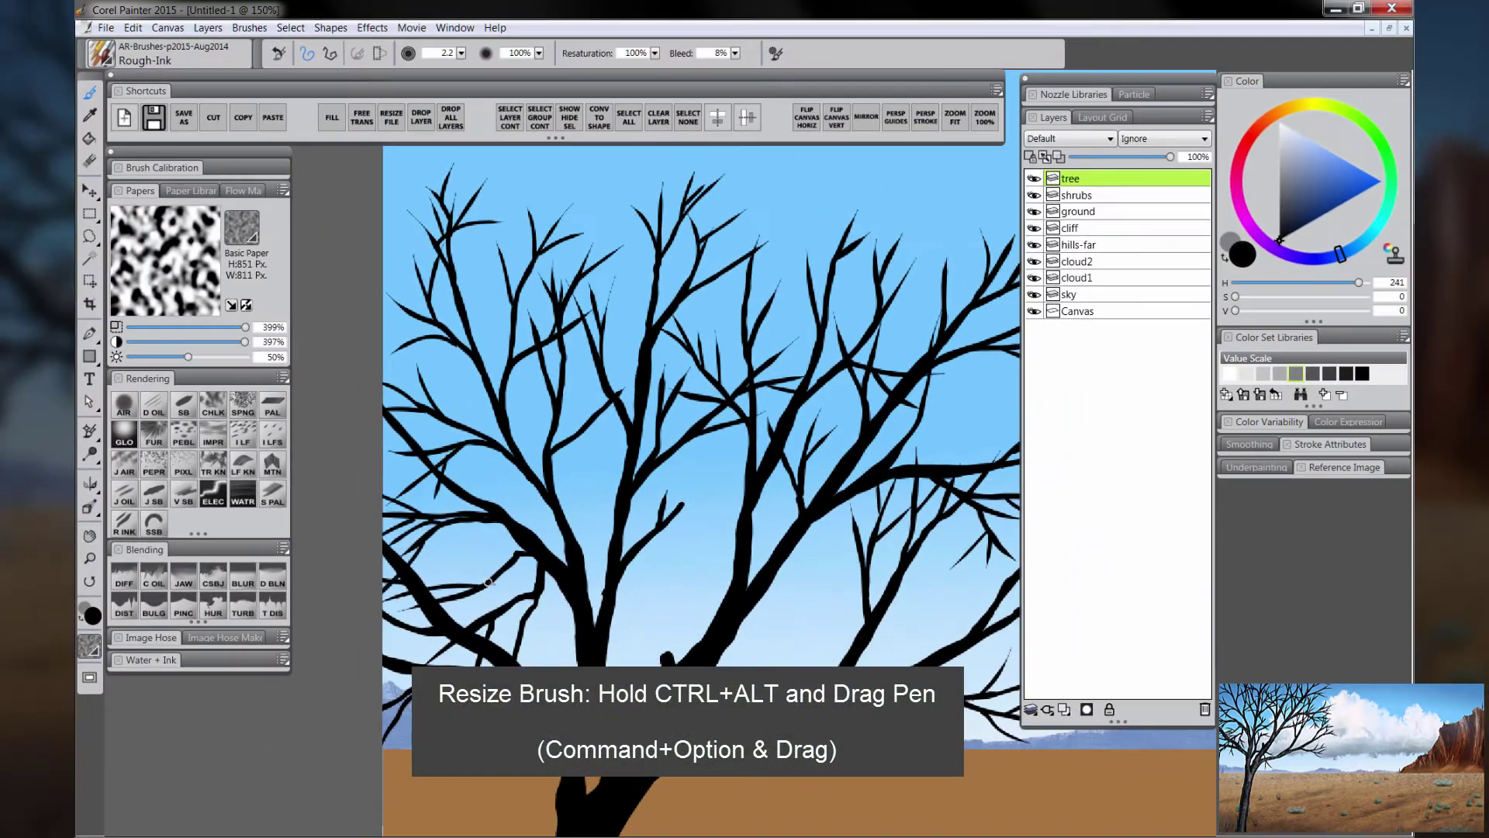
pyautogui.moveTo(489, 582); pyautogui.dragTo(435, 561)
pyautogui.moveTo(675, 402); pyautogui.dragTo(741, 326)
pyautogui.moveTo(930, 388); pyautogui.dragTo(631, 397)
pyautogui.moveTo(784, 299); pyautogui.dragTo(841, 240)
pyautogui.moveTo(759, 265); pyautogui.dragTo(818, 193)
pyautogui.moveTo(543, 620); pyautogui.dragTo(814, 403)
# Step: On the cloud1 layer, paint a long near-white cloud across the sky with the Jitter Airbrush at about size 17.4
pyautogui.hotkey('ctrl', '-')
pyautogui.hotkey('ctrl', '-')
pyautogui.moveTo(611, 397)
pyautogui.mouseDown()
pyautogui.moveTo(664, 370)
pyautogui.moveTo(616, 427)
pyautogui.mouseUp()
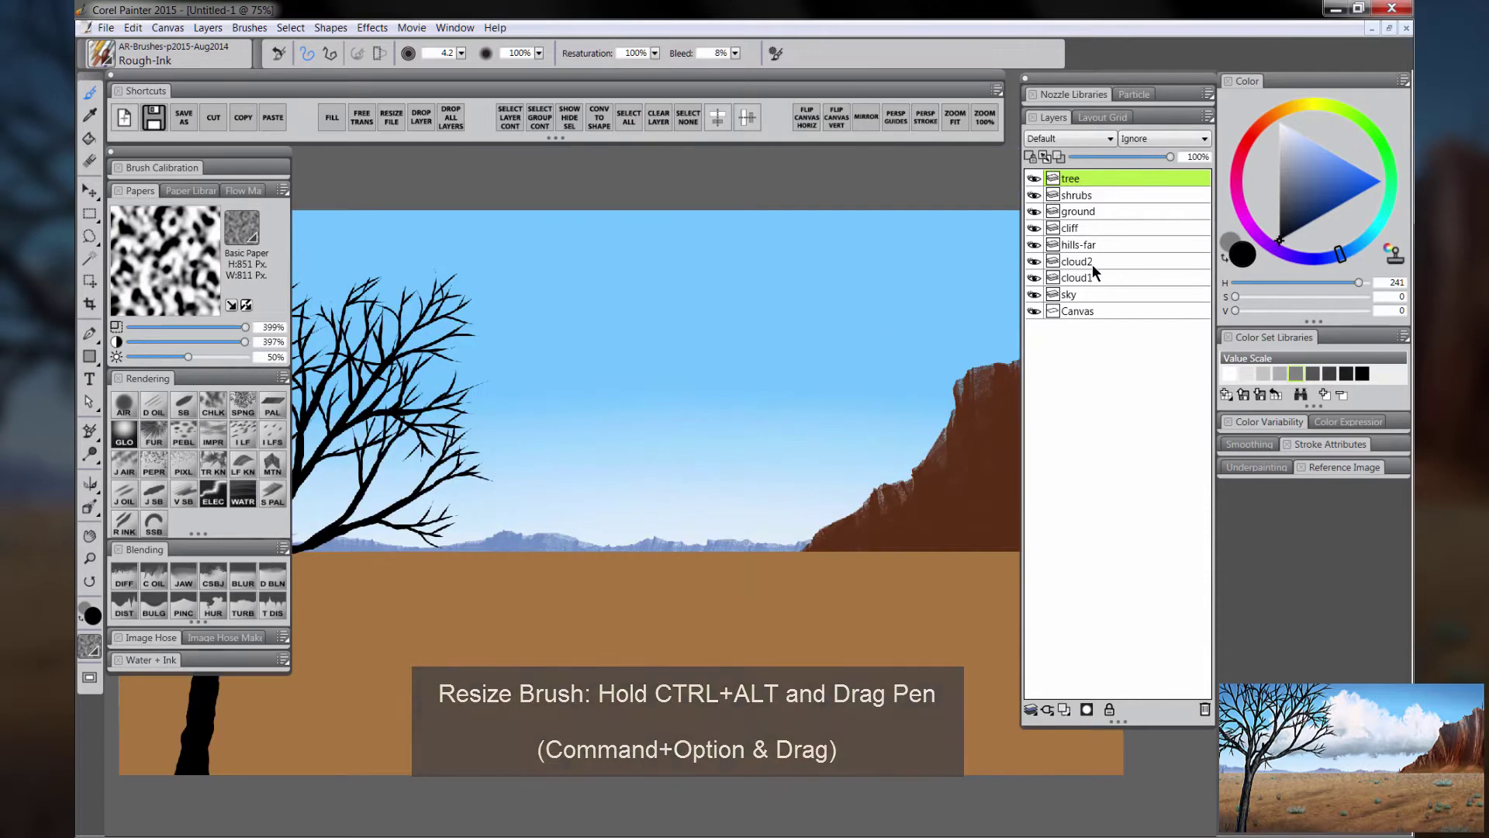
pyautogui.click(1086, 277)
pyautogui.click(1287, 126)
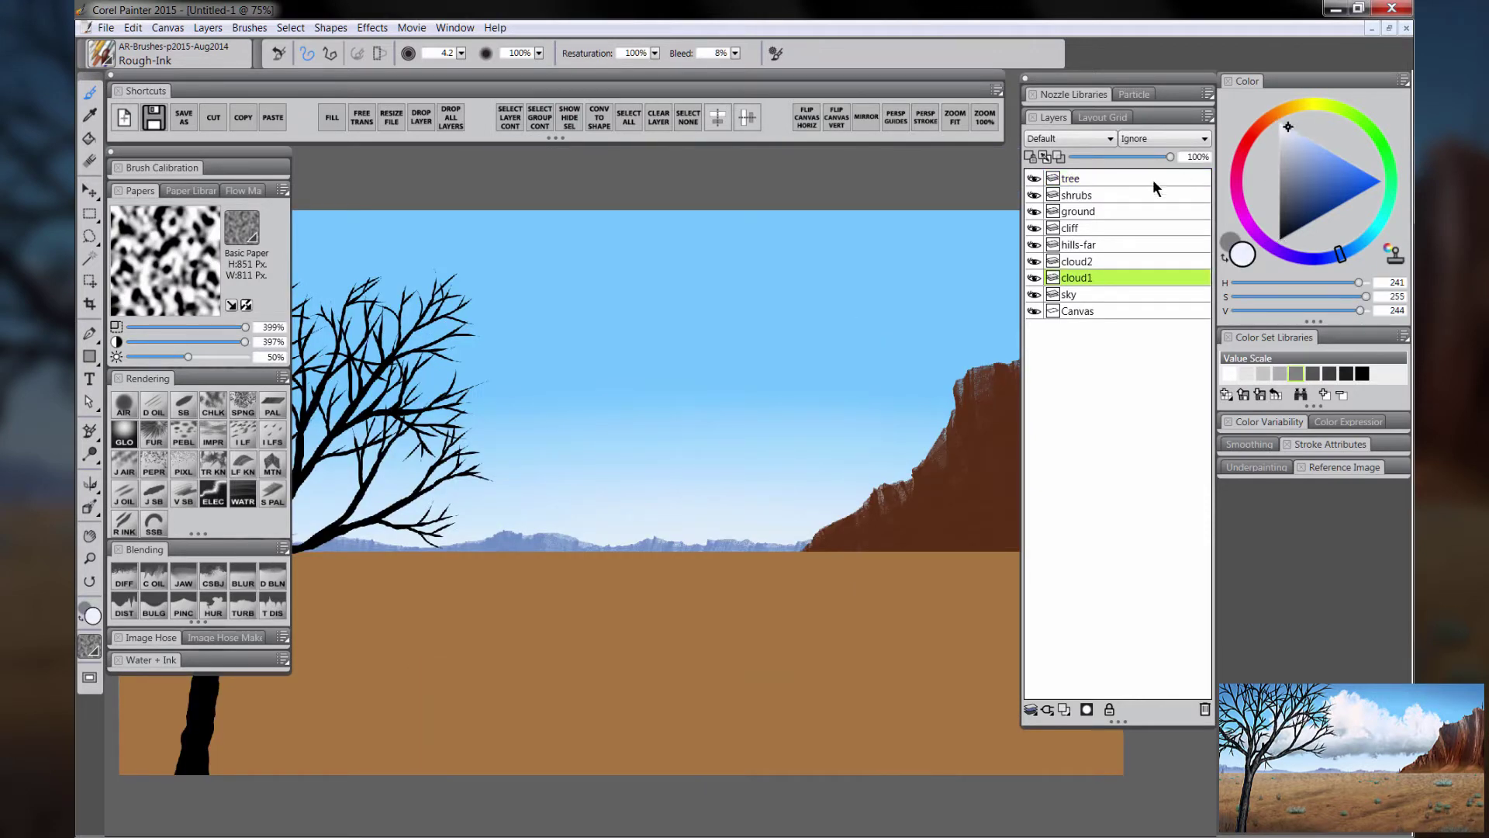
pyautogui.click(124, 464)
pyautogui.moveTo(738, 267)
pyautogui.mouseDown()
pyautogui.moveTo(694, 320)
pyautogui.moveTo(629, 281)
pyautogui.moveTo(626, 329)
pyautogui.moveTo(590, 361)
pyautogui.moveTo(514, 300)
pyautogui.moveTo(462, 351)
pyautogui.moveTo(498, 389)
pyautogui.moveTo(522, 346)
pyautogui.moveTo(578, 387)
pyautogui.moveTo(802, 369)
pyautogui.moveTo(862, 251)
pyautogui.moveTo(749, 294)
pyautogui.moveTo(793, 277)
pyautogui.moveTo(797, 343)
pyautogui.moveTo(709, 328)
pyautogui.moveTo(762, 334)
pyautogui.moveTo(794, 359)
pyautogui.moveTo(671, 347)
pyautogui.moveTo(612, 277)
pyautogui.mouseUp()
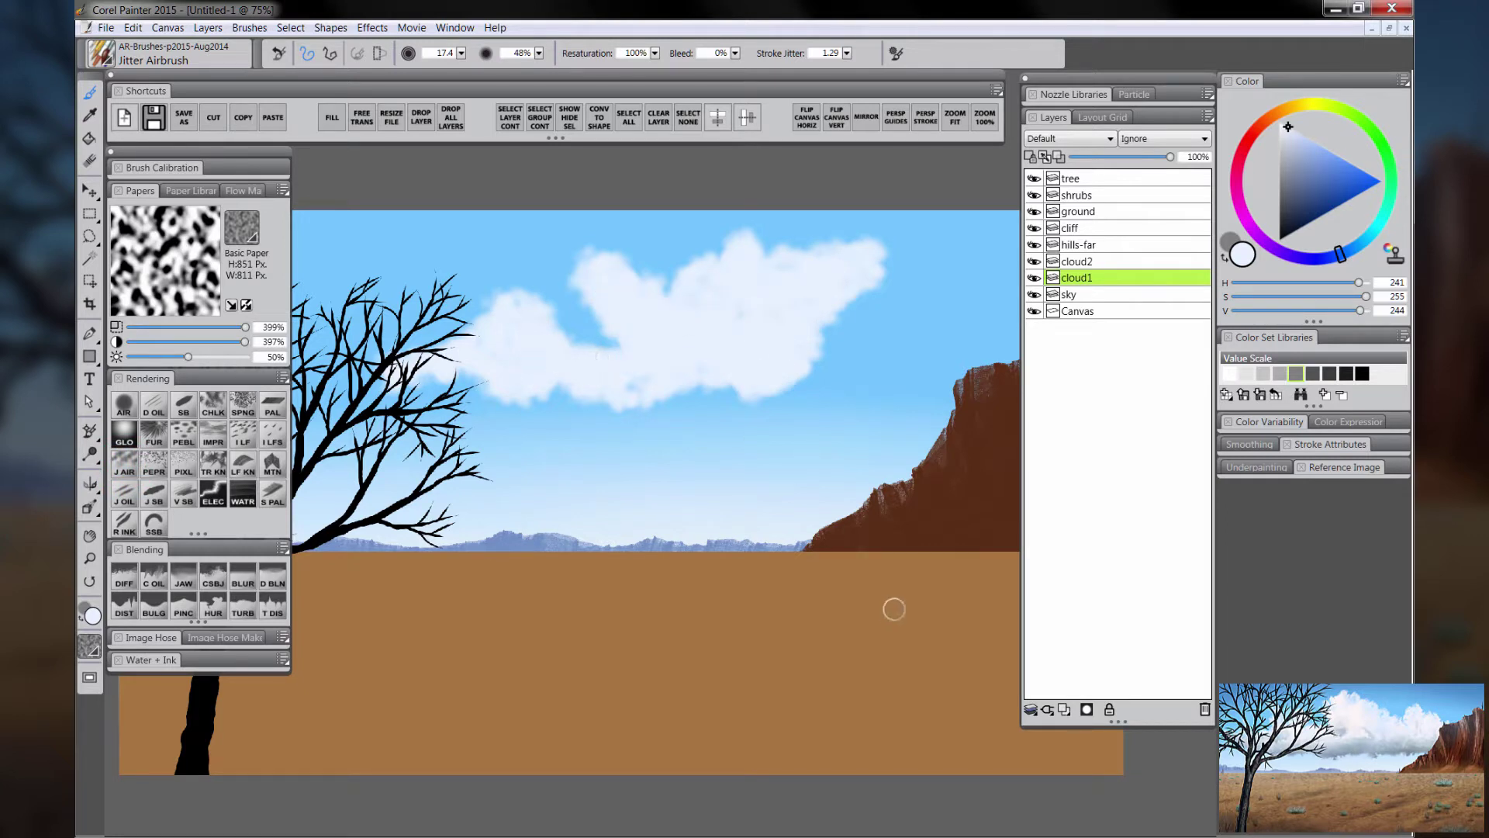
# Step: Hide the tree layer and extend the cloud1 cloud with wispy tails towards the left side of the sky
pyautogui.click(1034, 178)
pyautogui.press('Tab')
pyautogui.moveTo(752, 454)
pyautogui.mouseDown()
pyautogui.moveTo(666, 457)
pyautogui.moveTo(778, 427)
pyautogui.mouseUp()
pyautogui.moveTo(976, 481); pyautogui.dragTo(900, 538)
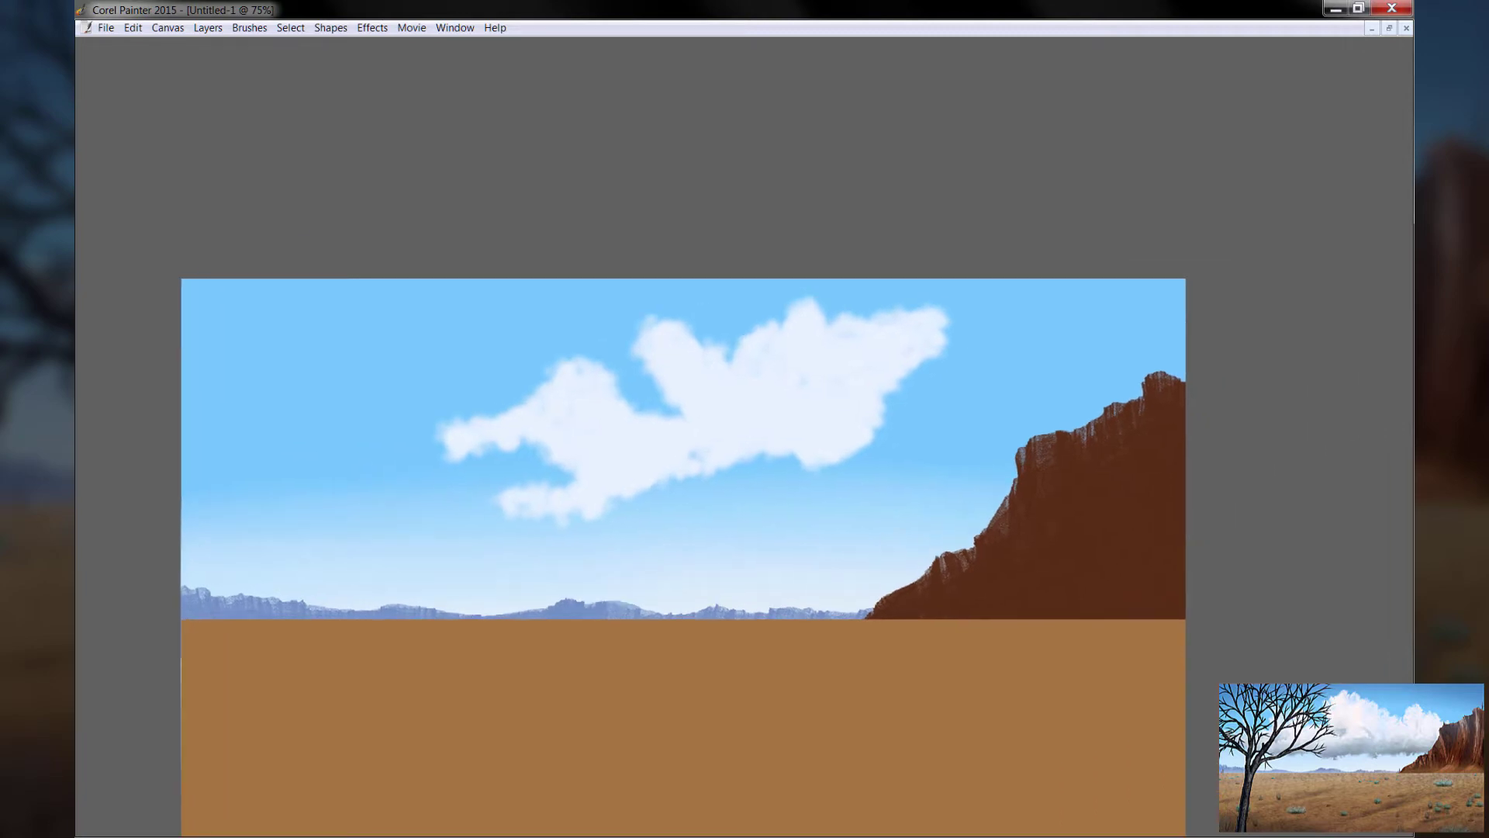
# Step: Hide the cloud1 layer and paint a billowing near-white cumulus cloud bank on the cloud2 layer
pyautogui.press('Tab')
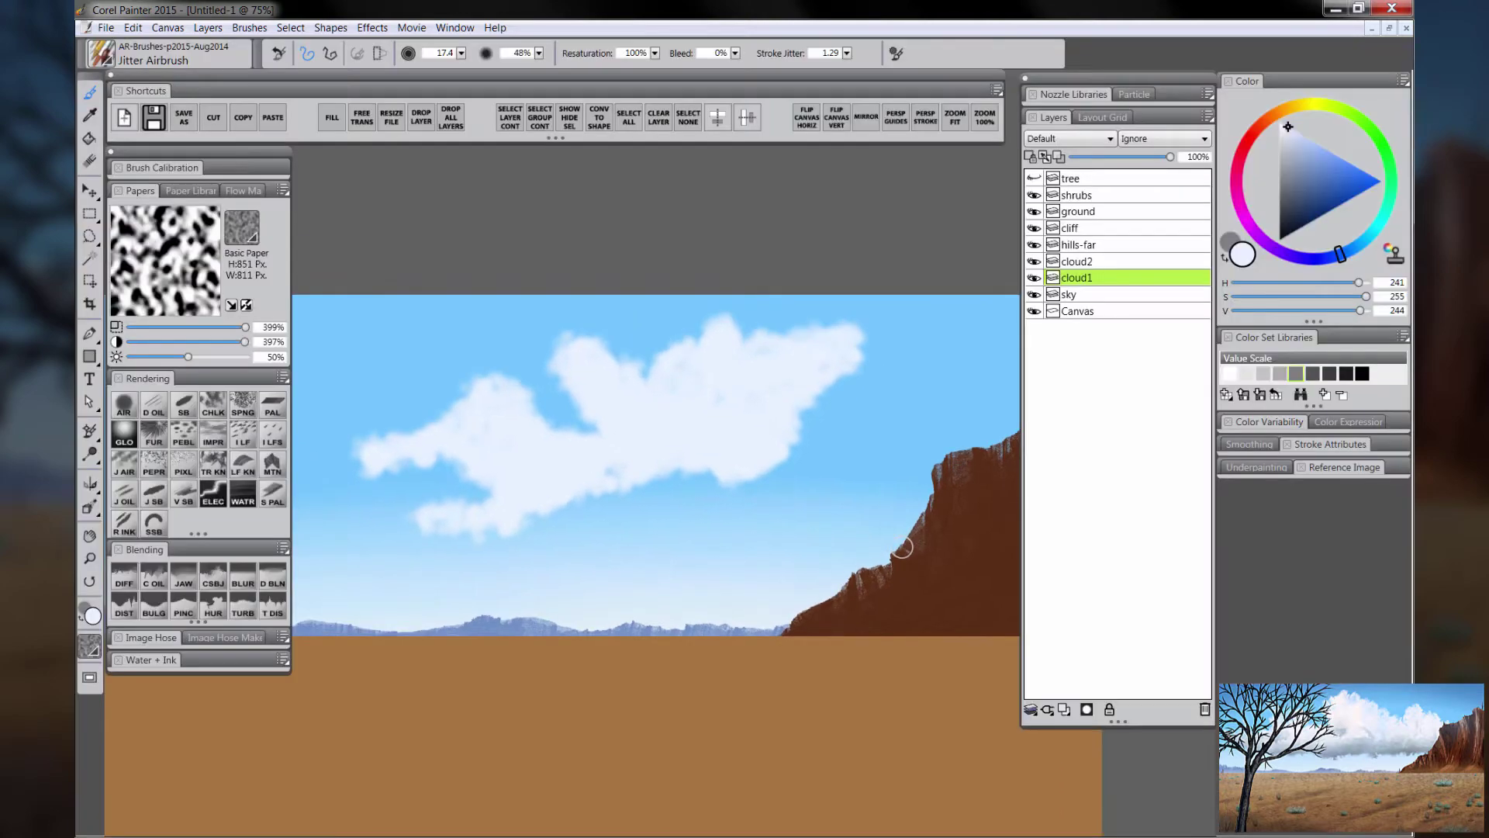
pyautogui.click(1035, 276)
pyautogui.click(1074, 261)
pyautogui.press('Tab')
pyautogui.moveTo(649, 369)
pyautogui.mouseDown()
pyautogui.moveTo(554, 441)
pyautogui.moveTo(306, 458)
pyautogui.moveTo(677, 467)
pyautogui.moveTo(1000, 407)
pyautogui.moveTo(426, 428)
pyautogui.moveTo(753, 432)
pyautogui.moveTo(891, 410)
pyautogui.moveTo(624, 465)
pyautogui.moveTo(587, 391)
pyautogui.moveTo(849, 419)
pyautogui.mouseUp()
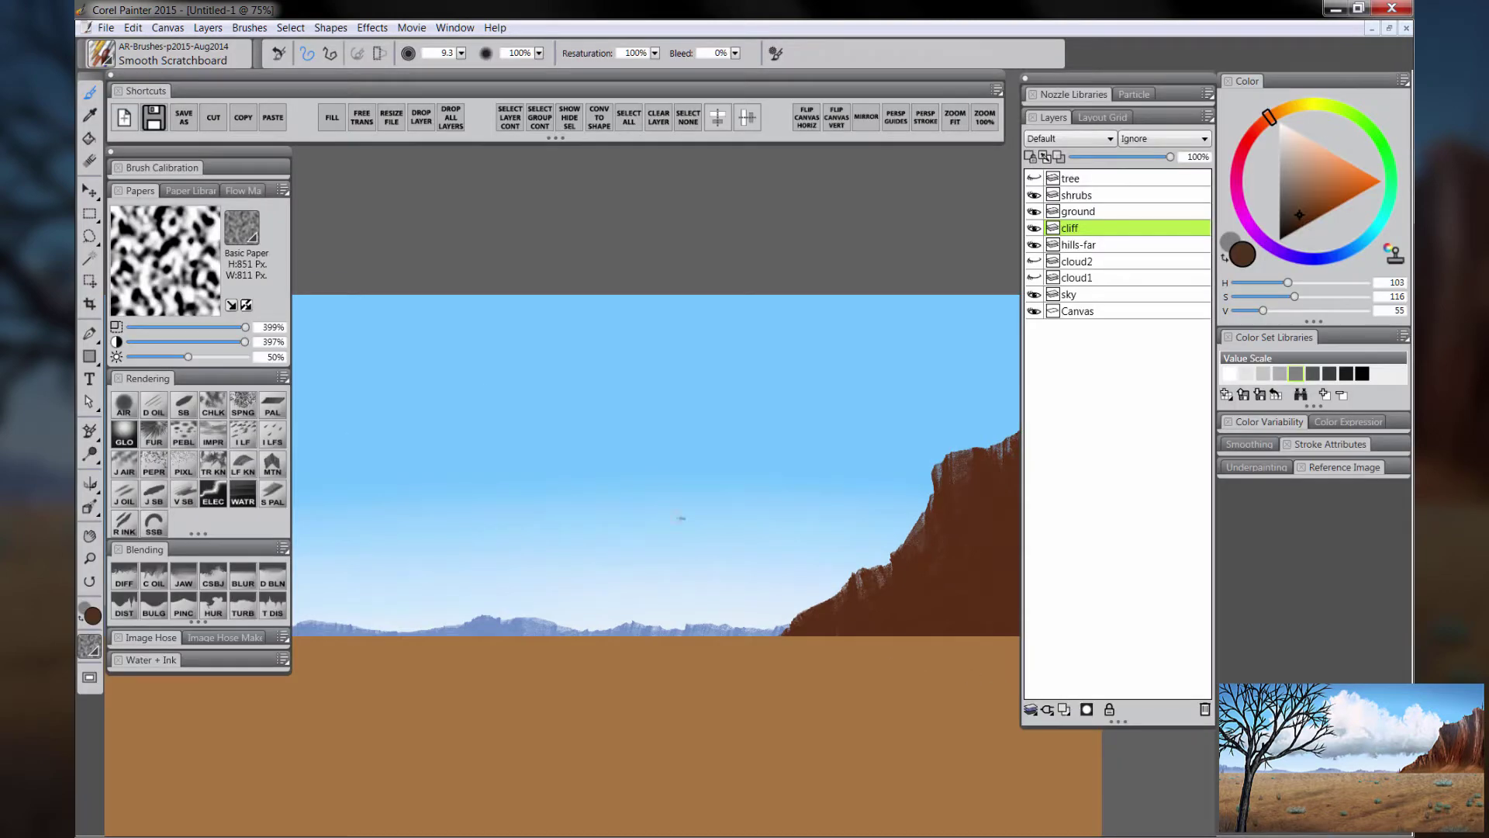
# Step: Select the cliff's shape by picking the empty area around it with the Magic Wand and inverting the selection
pyautogui.click(94, 257)
pyautogui.click(843, 454)
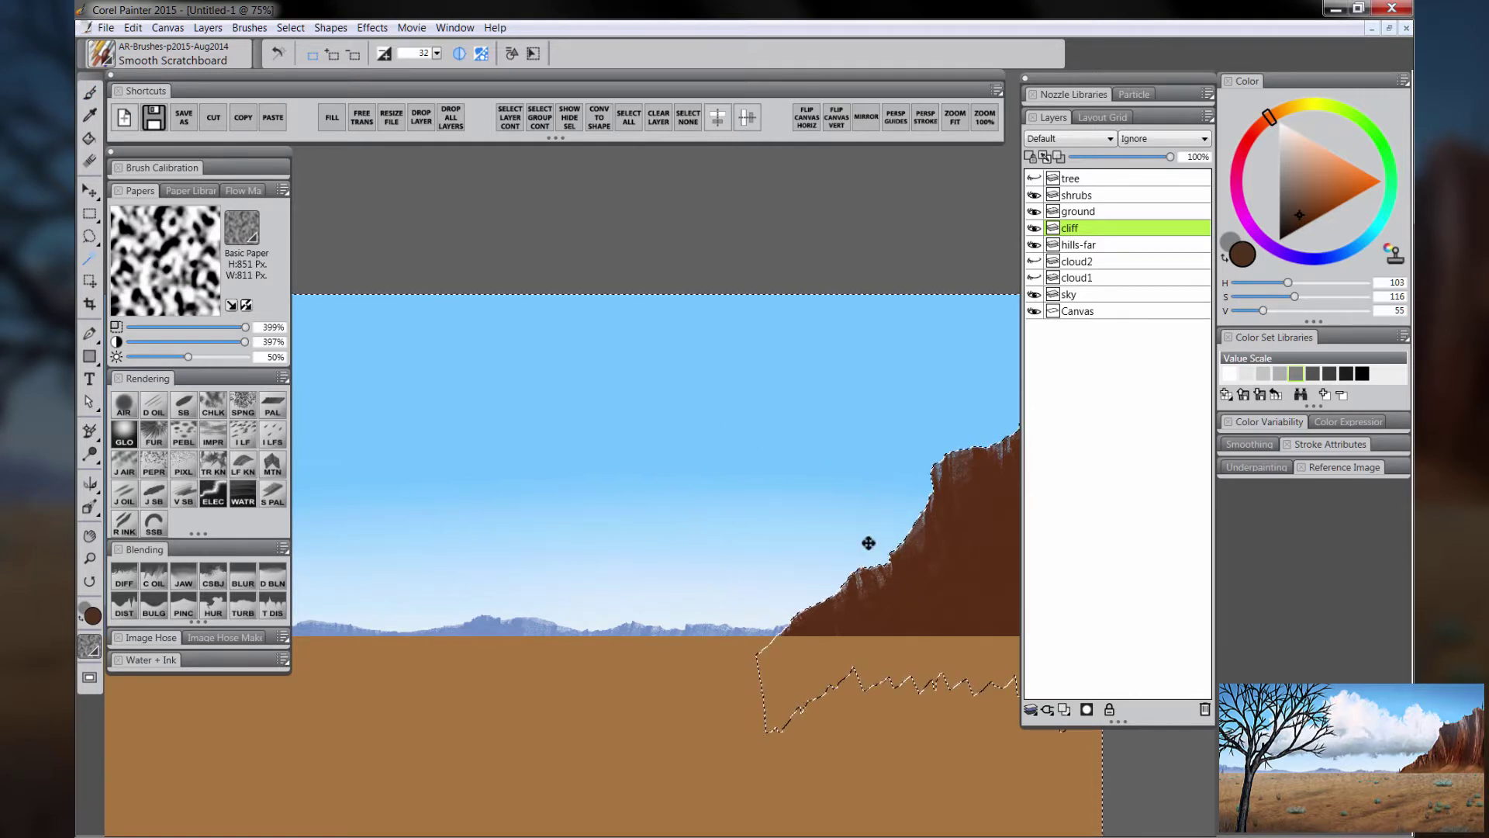
pyautogui.click(291, 28)
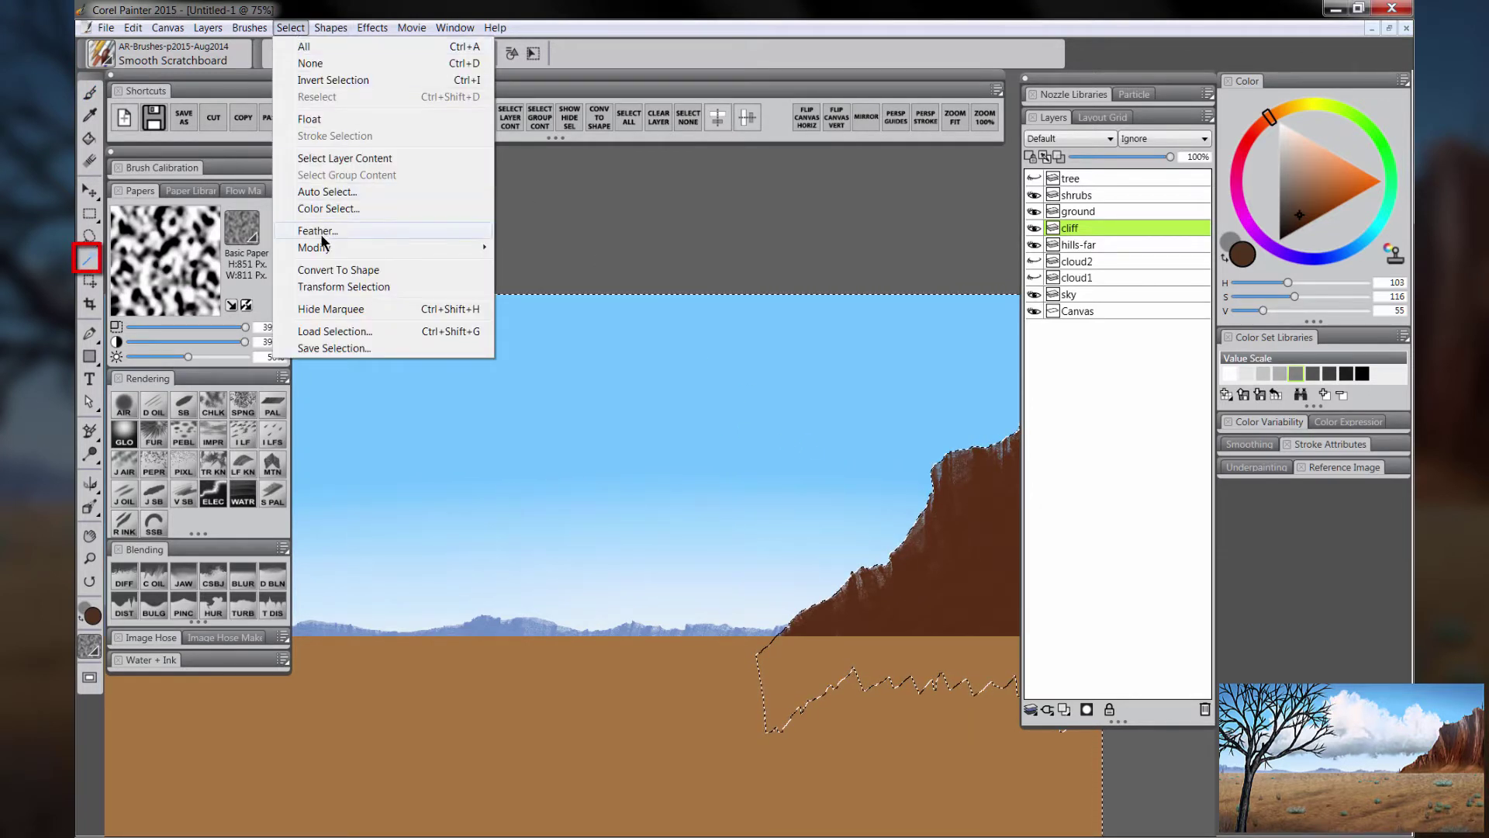
pyautogui.click(332, 81)
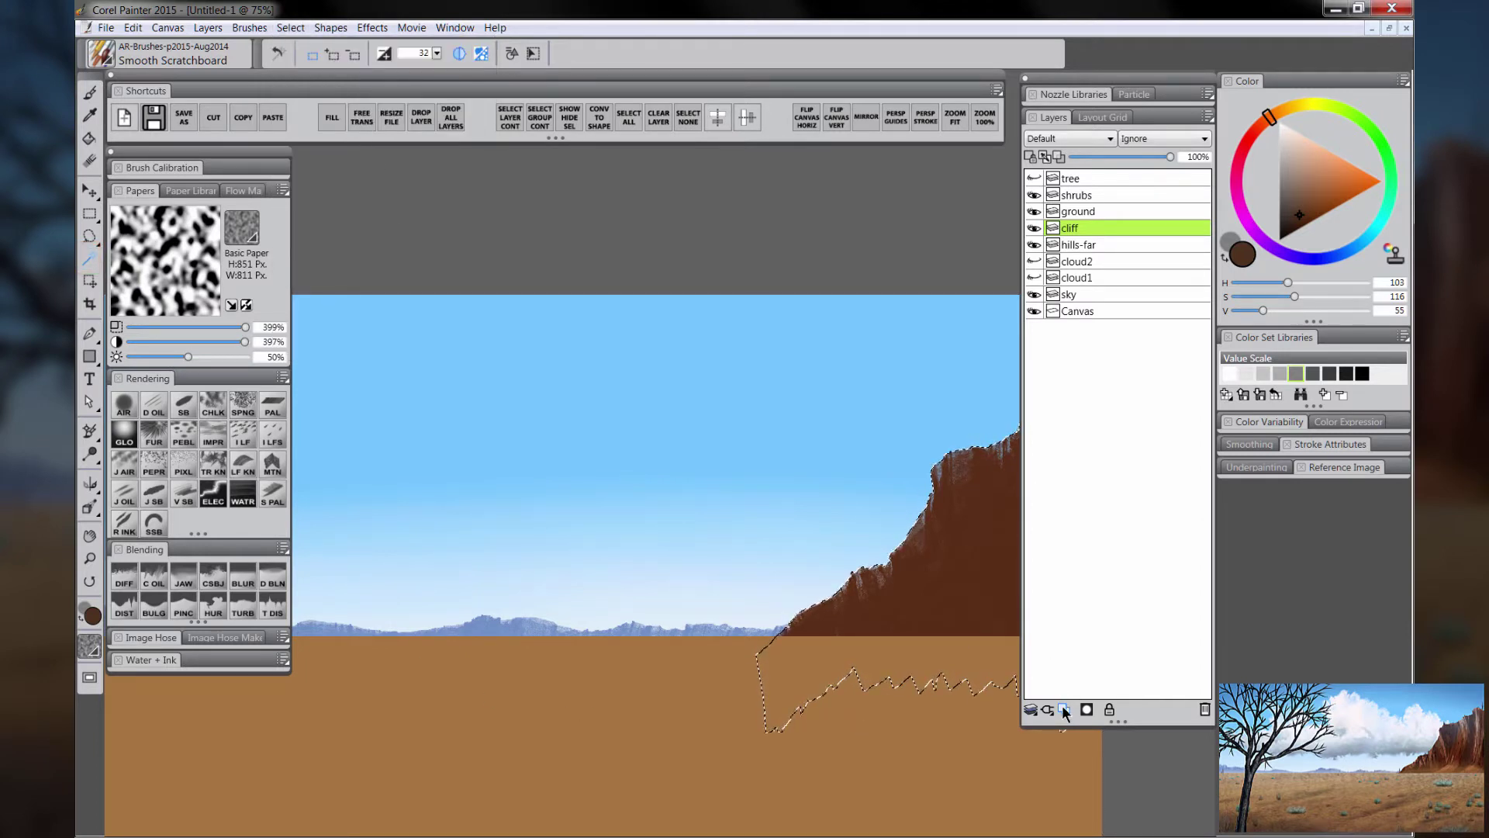
# Step: Create a cliff-bg layer beneath the cliff layer, fill the selection with dark reddish brown at 100% opacity, and deselect
pyautogui.click(1066, 710)
pyautogui.moveTo(1071, 229); pyautogui.dragTo(1086, 250)
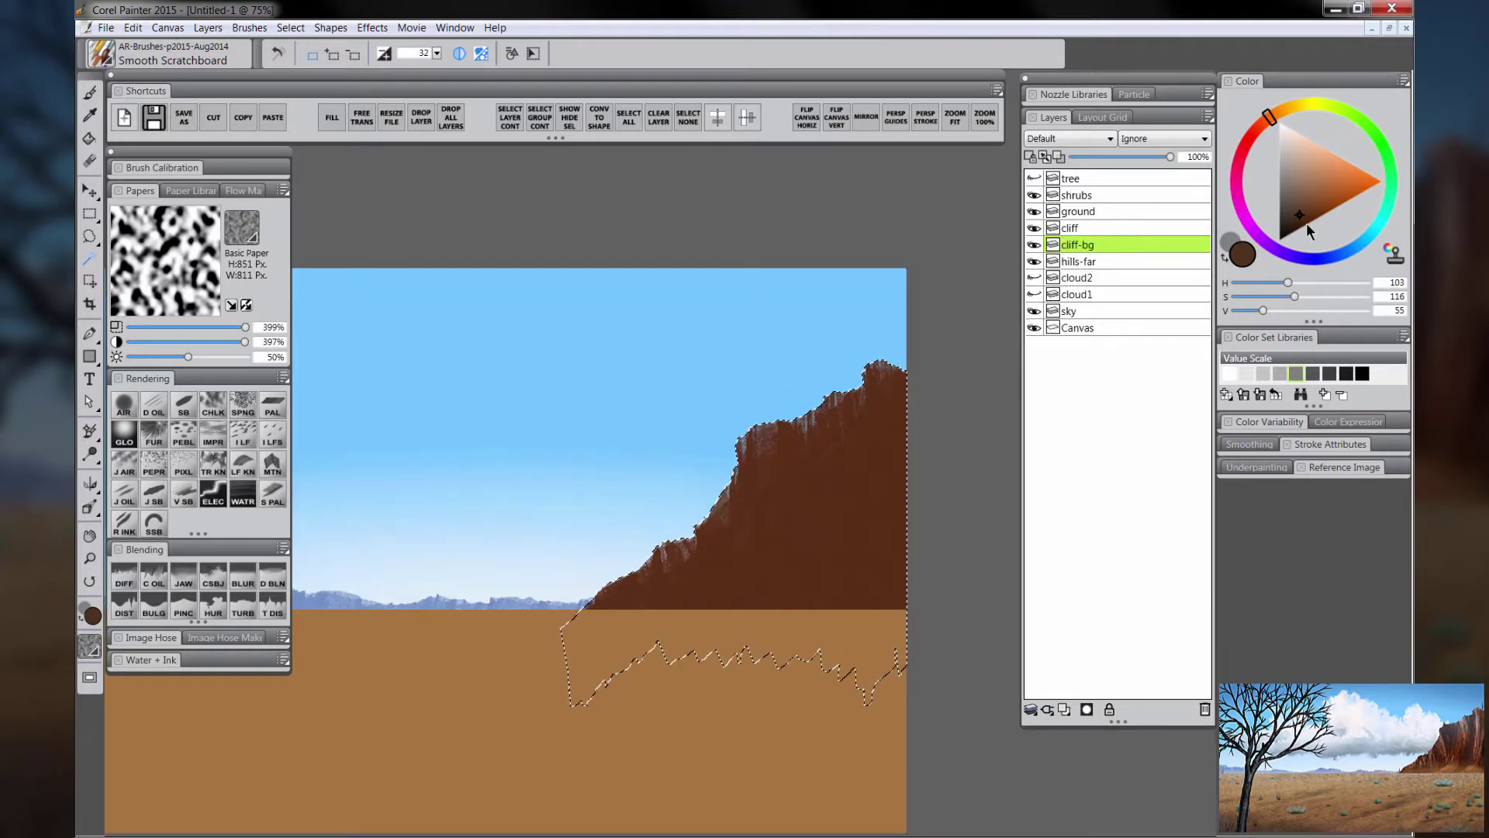
pyautogui.click(1297, 228)
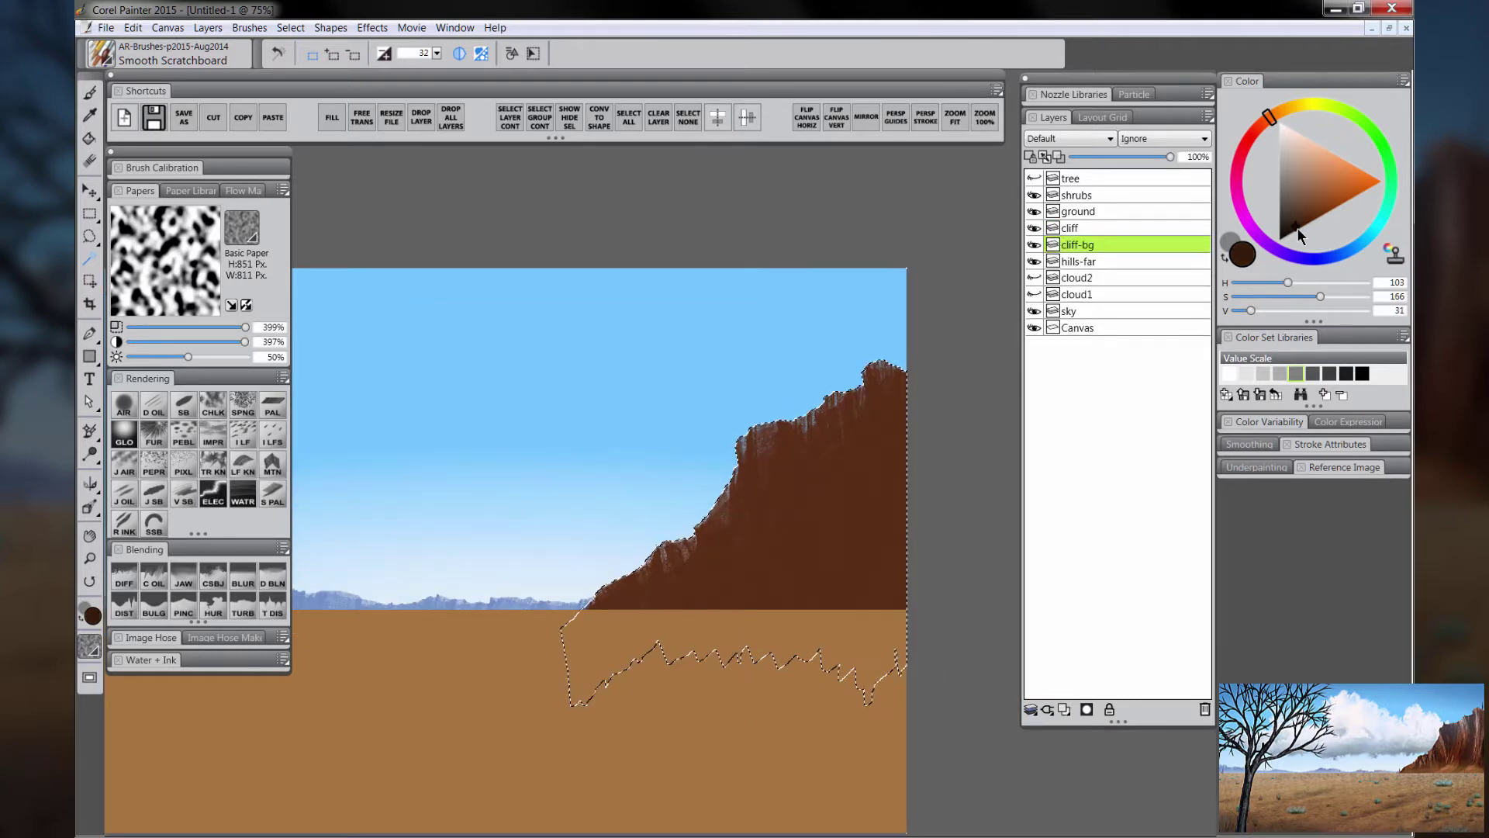
pyautogui.click(1264, 122)
pyautogui.hotkey('ctrl', 'f')
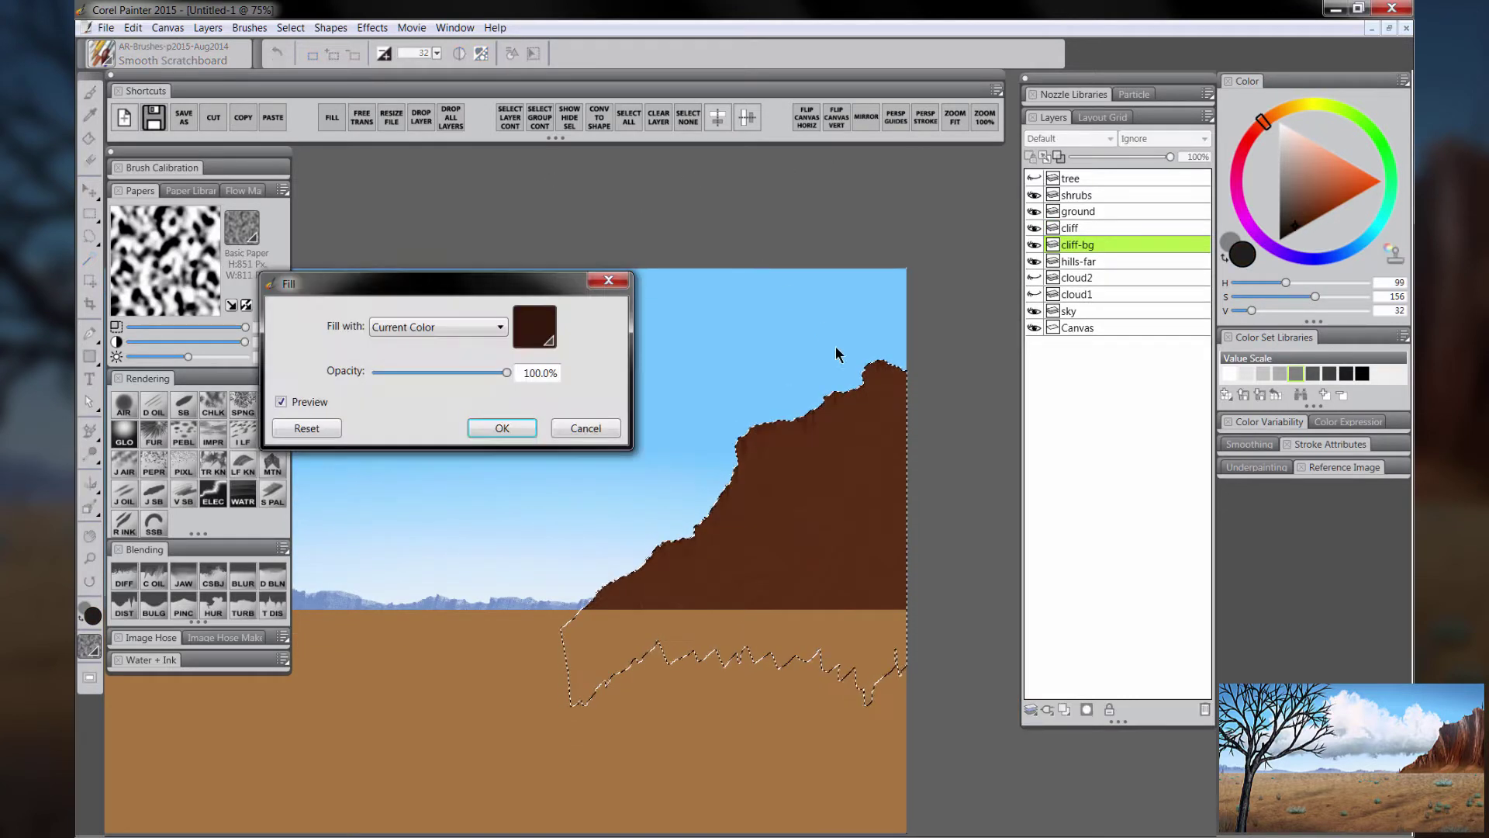
pyautogui.click(503, 427)
pyautogui.hotkey('ctrl', 'd')
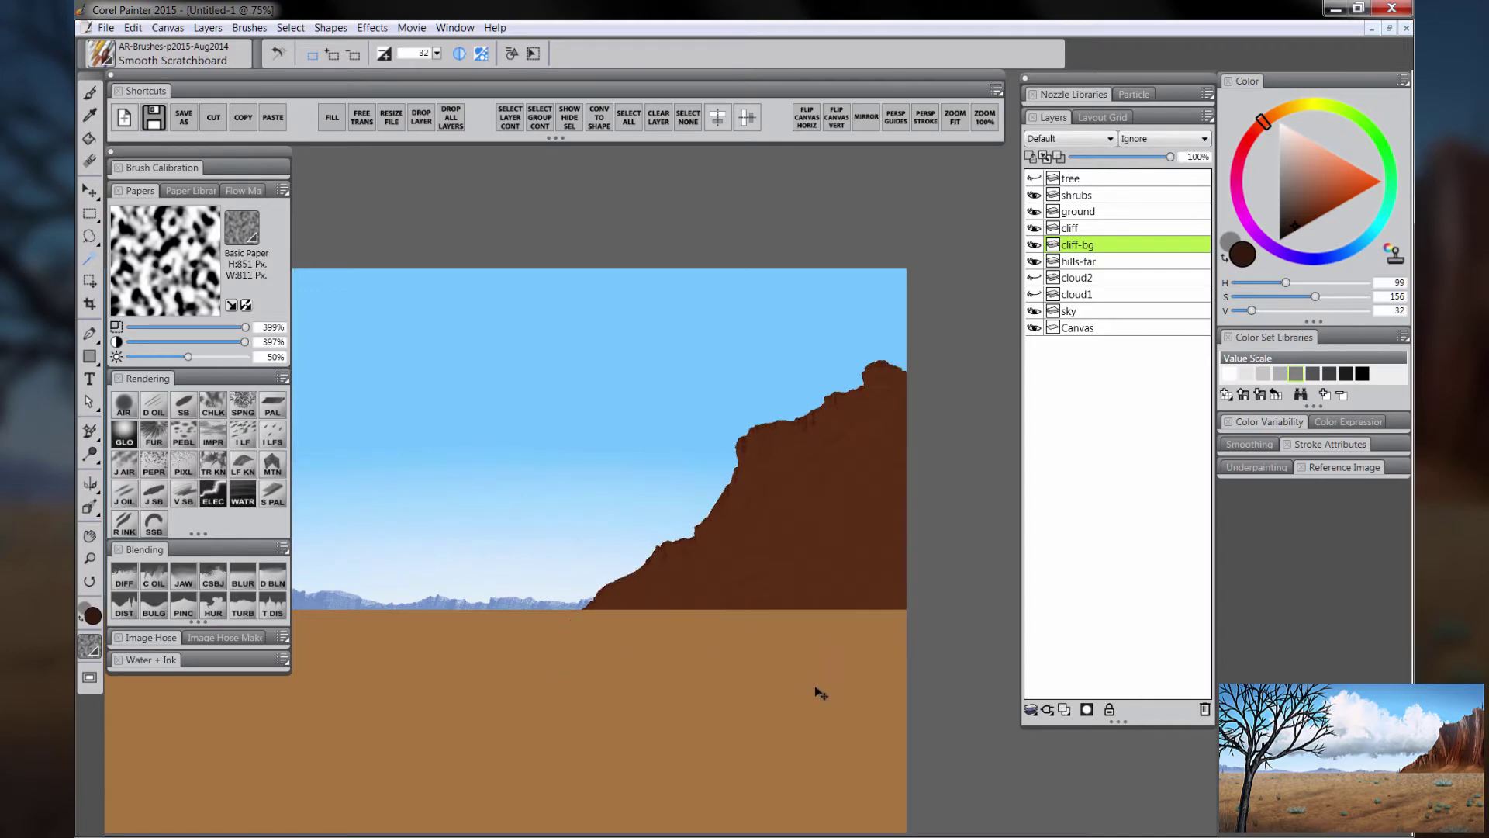
# Step: Show the cloud2 layer and merge cliff-bg with the cliff layer into one layer named cliff
pyautogui.click(1034, 277)
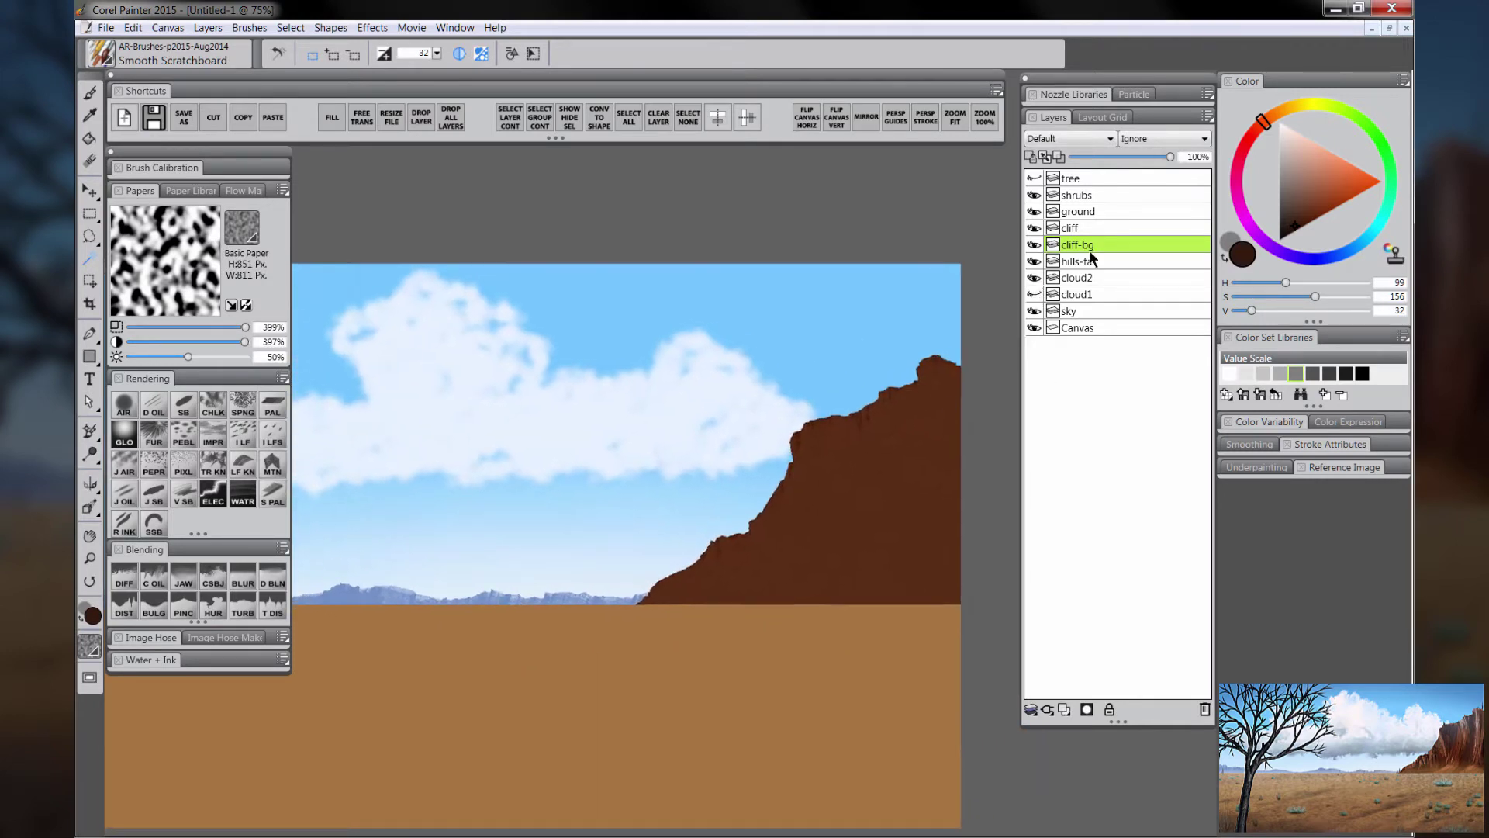
pyautogui.keyDown('shift'); pyautogui.click(1089, 232); pyautogui.keyUp('shift')
pyautogui.hotkey('ctrl', 'e')
pyautogui.doubleClick(1081, 232)
pyautogui.click(525, 506)
# Step: Preserve the cliff layer's transparency and paint dark brown crevices down the cliff face with the Mountain Knife
pyautogui.click(1031, 157)
pyautogui.click(245, 459)
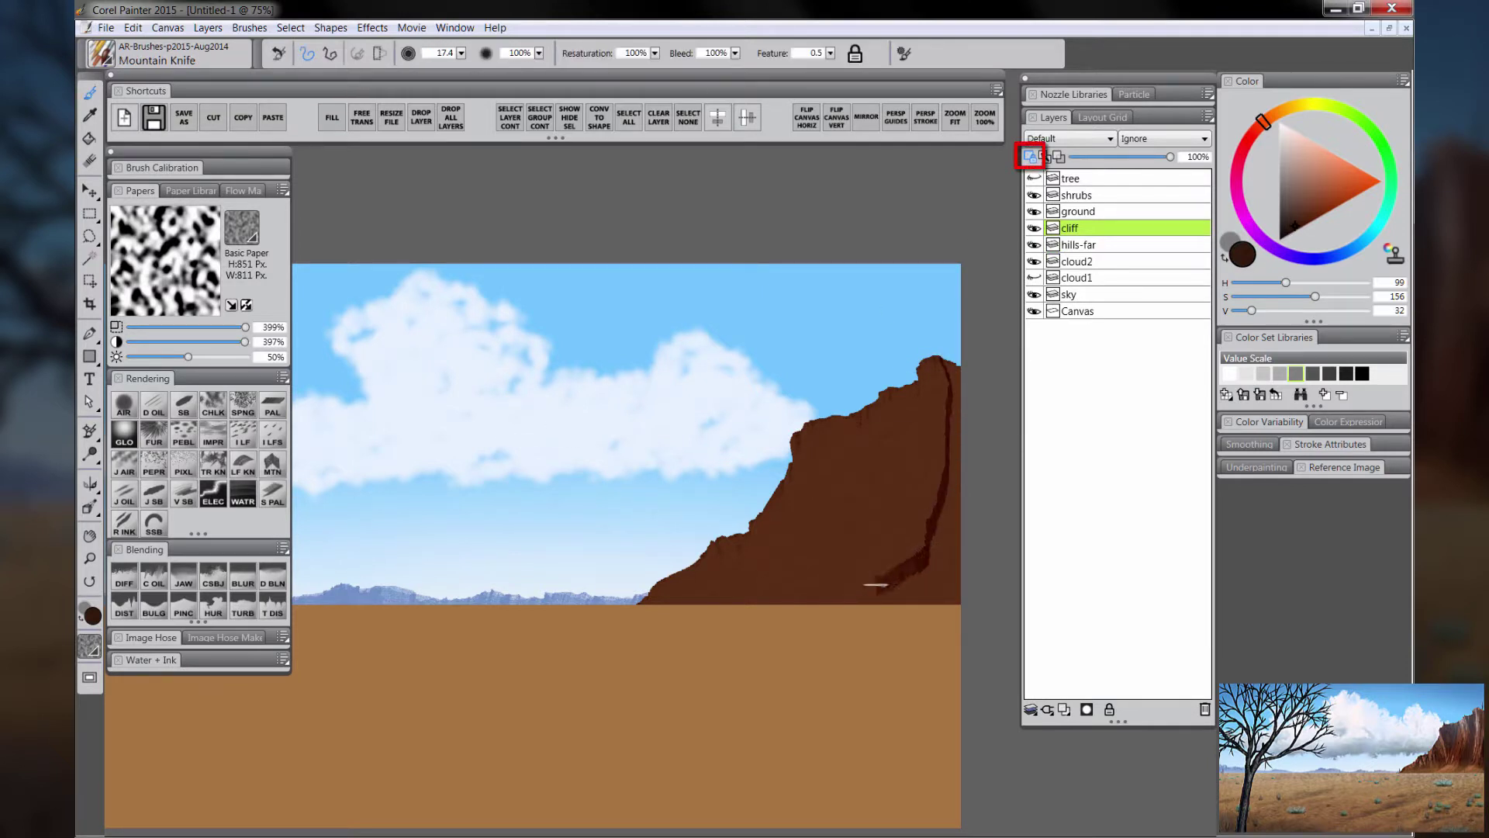
pyautogui.moveTo(914, 382); pyautogui.dragTo(896, 597)
pyautogui.moveTo(860, 417)
pyautogui.mouseDown()
pyautogui.moveTo(857, 597)
pyautogui.moveTo(847, 520)
pyautogui.mouseUp()
pyautogui.moveTo(803, 449)
pyautogui.mouseDown()
pyautogui.moveTo(781, 529)
pyautogui.moveTo(668, 599)
pyautogui.mouseUp()
pyautogui.moveTo(954, 543); pyautogui.dragTo(943, 602)
# Step: Paint lighter, pale brown highlight streaks down the upper cliff face with the Mountain Knife
pyautogui.moveTo(1317, 195); pyautogui.dragTo(1316, 177)
pyautogui.moveTo(892, 471); pyautogui.dragTo(892, 521)
pyautogui.hotkey('ctrl', 'z')
pyautogui.click(1301, 165)
pyautogui.moveTo(876, 397)
pyautogui.mouseDown()
pyautogui.moveTo(889, 513)
pyautogui.moveTo(892, 468)
pyautogui.mouseUp()
pyautogui.moveTo(928, 360); pyautogui.dragTo(921, 547)
pyautogui.moveTo(847, 507); pyautogui.dragTo(840, 562)
# Step: Add medium-brown rock facets across the cliff face and its lower slope with the Mountain Knife at size 36.9
pyautogui.click(1289, 156)
pyautogui.click(1308, 198)
pyautogui.moveTo(940, 463); pyautogui.dragTo(927, 578)
pyautogui.moveTo(862, 510); pyautogui.dragTo(842, 597)
pyautogui.moveTo(794, 456); pyautogui.dragTo(820, 547)
pyautogui.moveTo(853, 415); pyautogui.dragTo(861, 535)
pyautogui.moveTo(794, 553); pyautogui.dragTo(783, 598)
pyautogui.moveTo(711, 546); pyautogui.dragTo(667, 598)
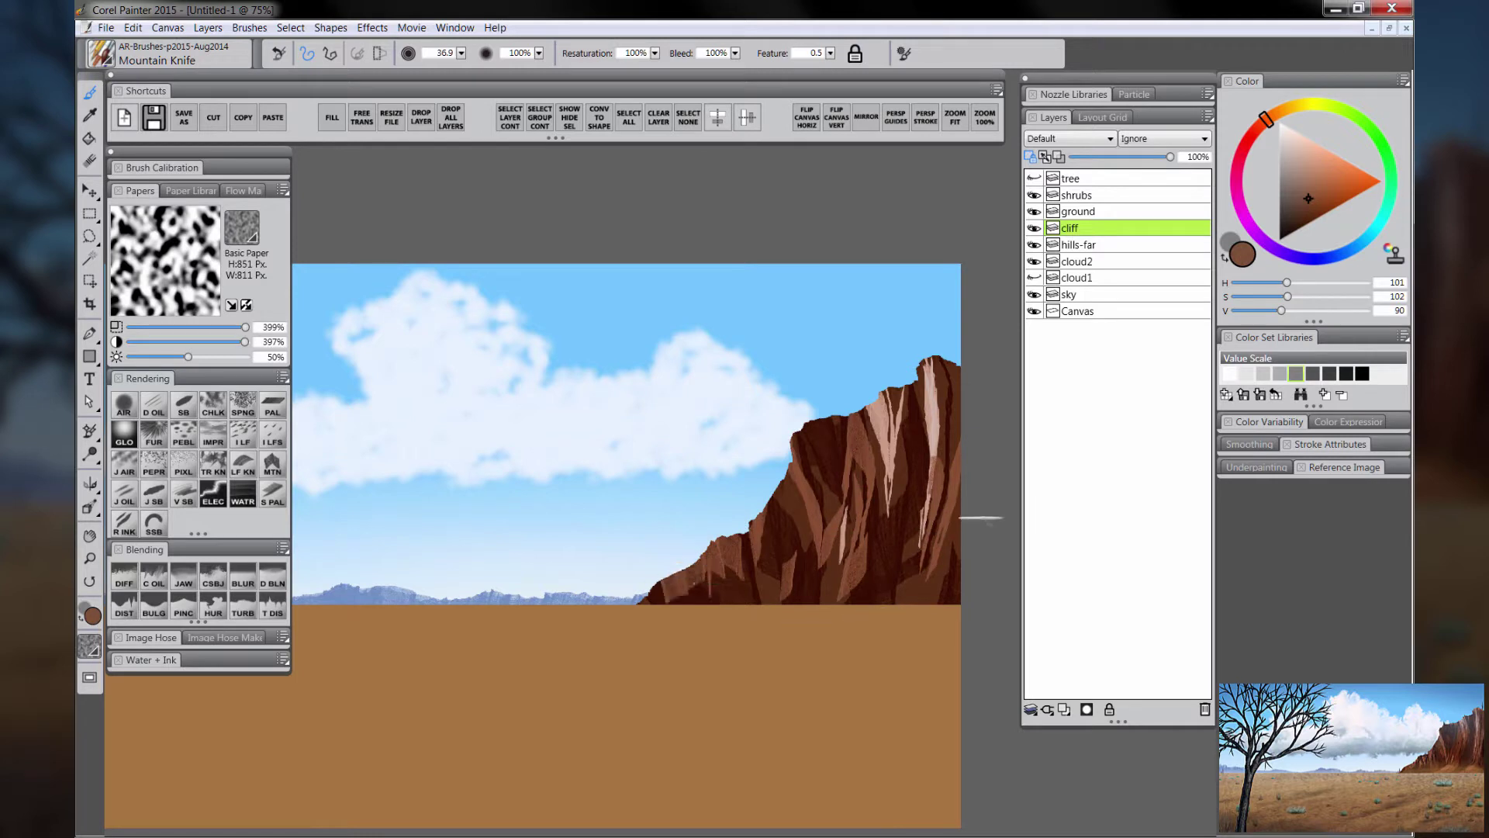
# Step: Set the paper scale and contrast to 400% and blend the cliff's streaks with the Coarse Oily Blender at size 19.1
pyautogui.click(155, 582)
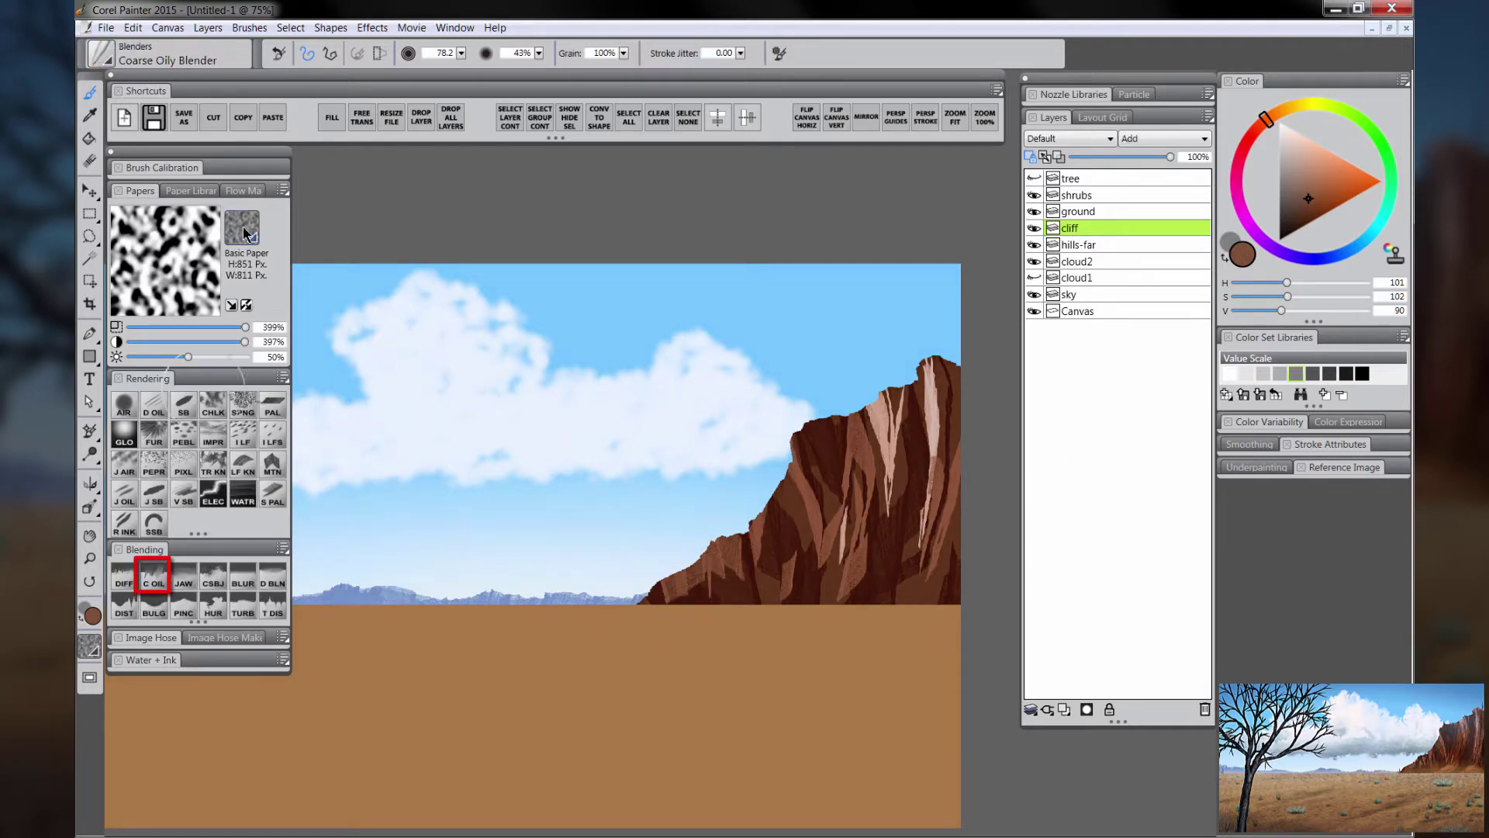
pyautogui.moveTo(245, 328); pyautogui.dragTo(253, 342)
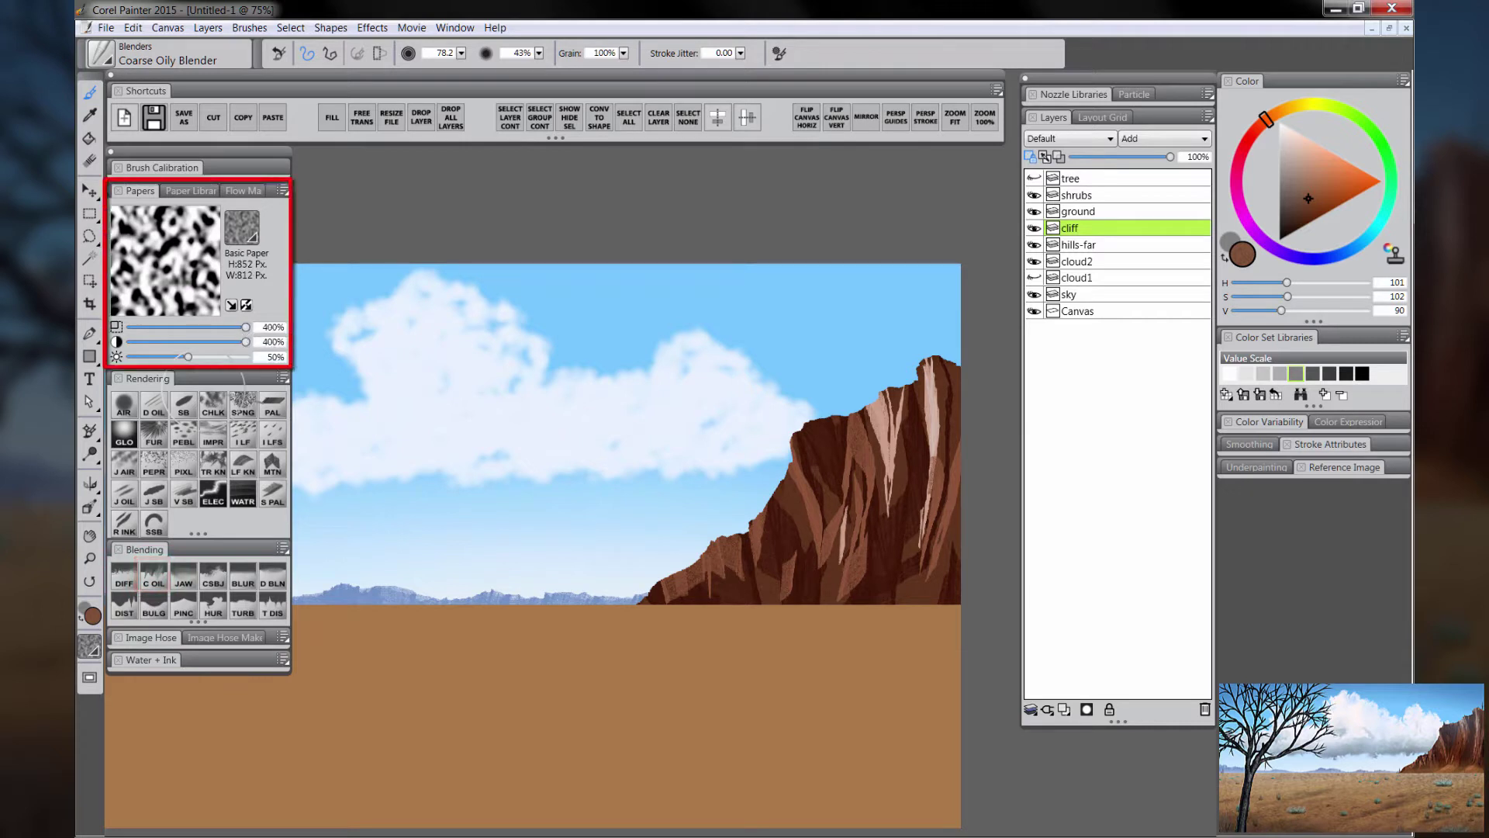
pyautogui.moveTo(849, 462); pyautogui.dragTo(867, 522)
pyautogui.moveTo(856, 432); pyautogui.dragTo(882, 517)
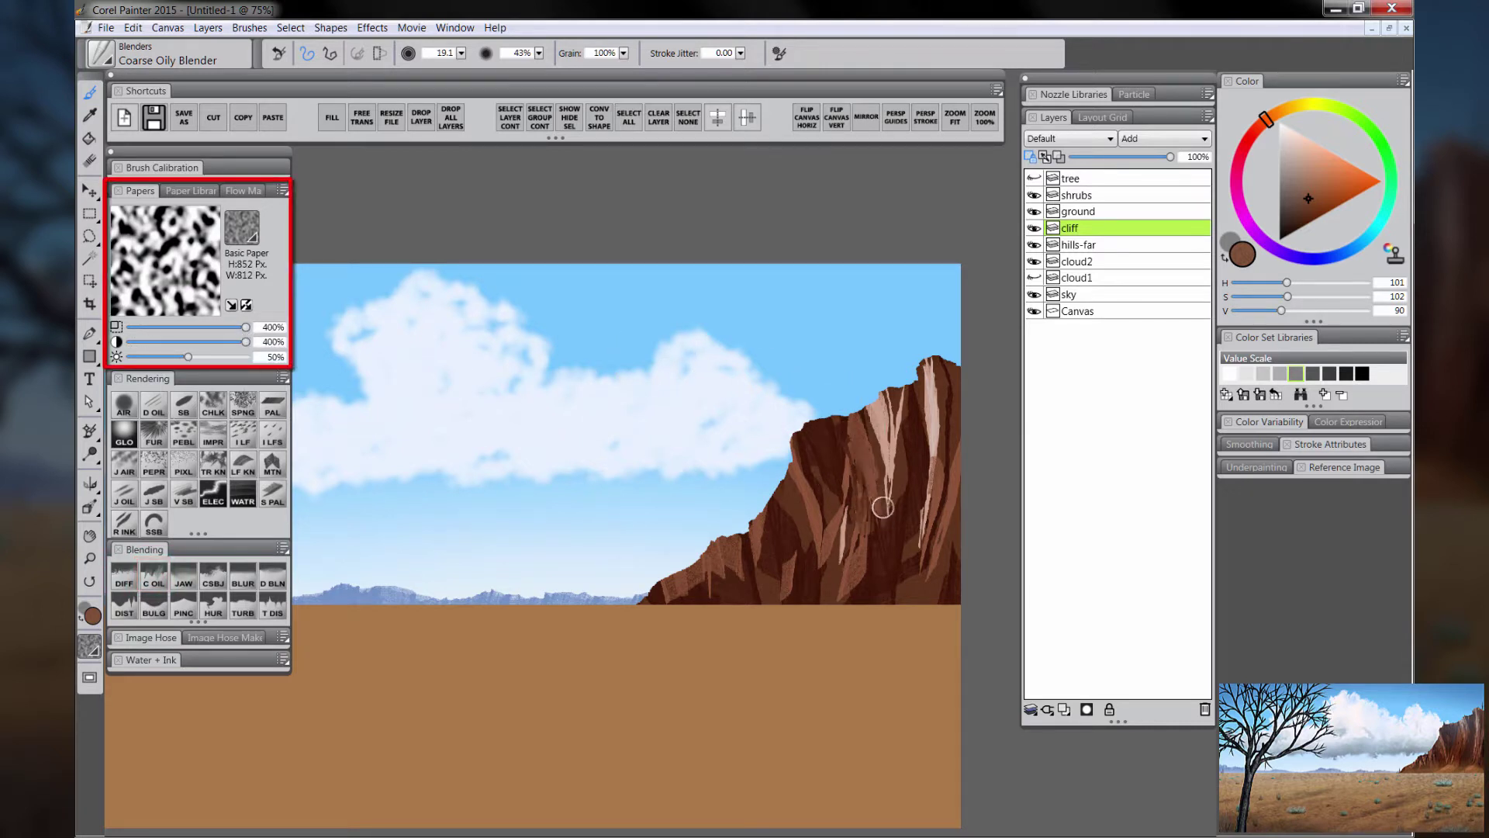
pyautogui.moveTo(929, 399)
pyautogui.mouseDown()
pyautogui.moveTo(928, 529)
pyautogui.moveTo(941, 538)
pyautogui.mouseUp()
pyautogui.moveTo(954, 458); pyautogui.dragTo(934, 533)
pyautogui.moveTo(807, 474)
pyautogui.mouseDown()
pyautogui.moveTo(841, 591)
pyautogui.moveTo(714, 589)
pyautogui.moveTo(759, 564)
pyautogui.moveTo(681, 590)
pyautogui.moveTo(901, 567)
pyautogui.mouseUp()
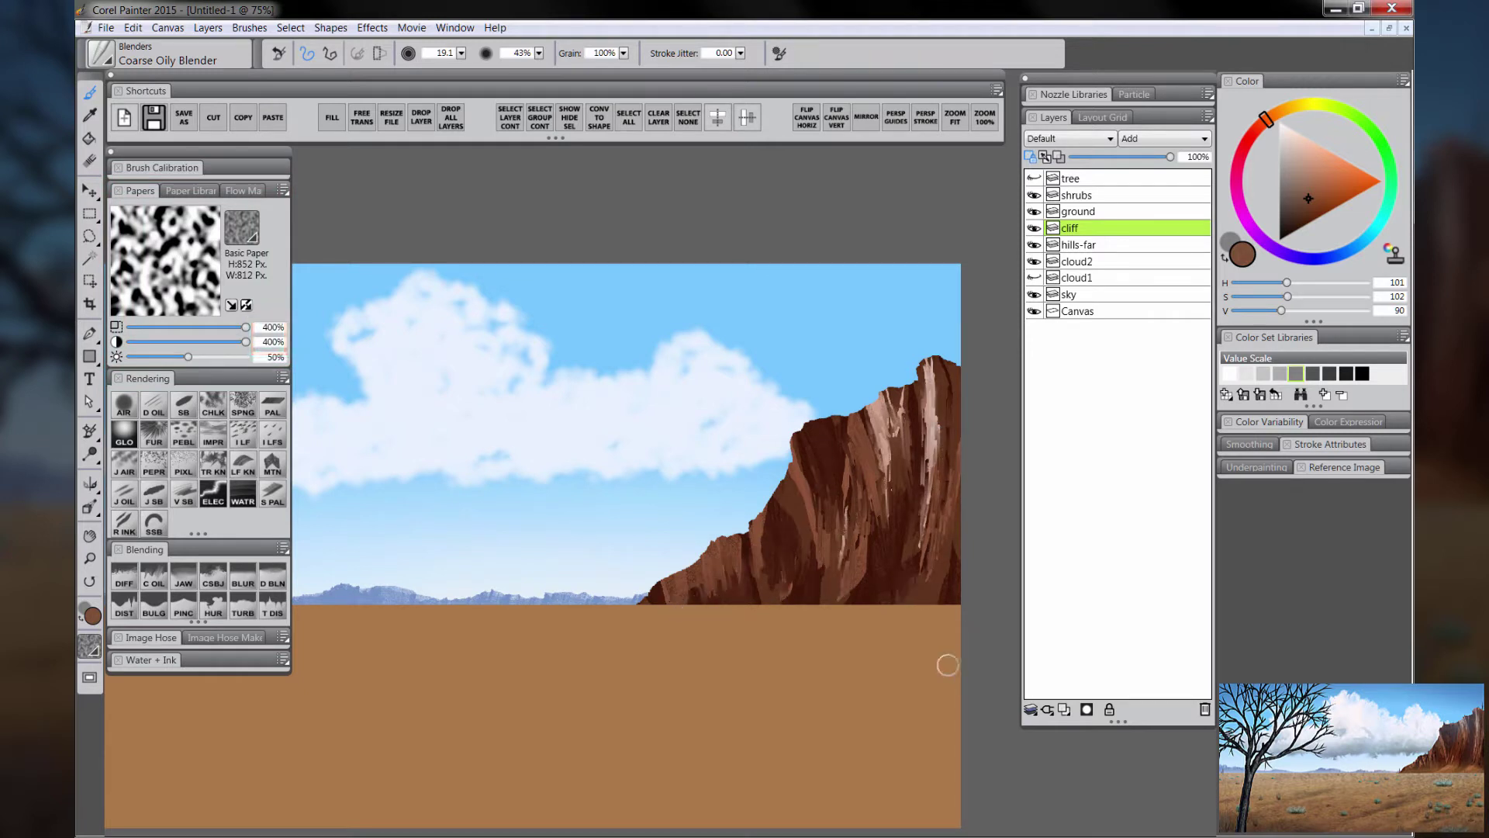
# Step: With the Mountain Knife, paint near-black shadows along the cliff's base and right edge and dark cracks down its face
pyautogui.click(269, 469)
pyautogui.keyDown('alt'); pyautogui.click(883, 449); pyautogui.keyUp('alt')
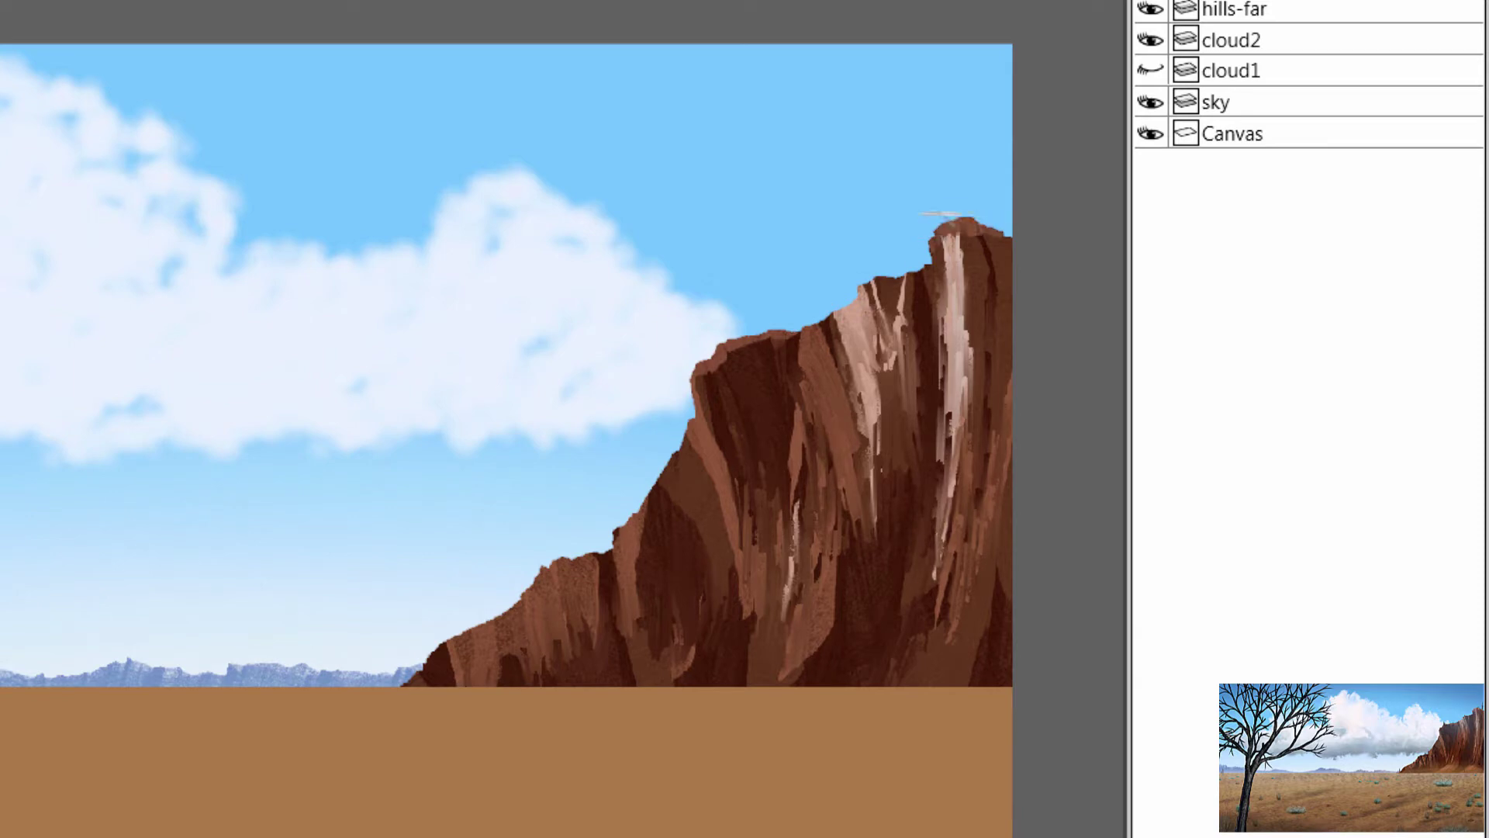
pyautogui.moveTo(984, 576); pyautogui.dragTo(974, 684)
pyautogui.moveTo(1008, 436); pyautogui.dragTo(1007, 684)
pyautogui.moveTo(874, 626); pyautogui.dragTo(818, 683)
pyautogui.moveTo(668, 667); pyautogui.dragTo(620, 684)
pyautogui.moveTo(597, 667); pyautogui.dragTo(565, 684)
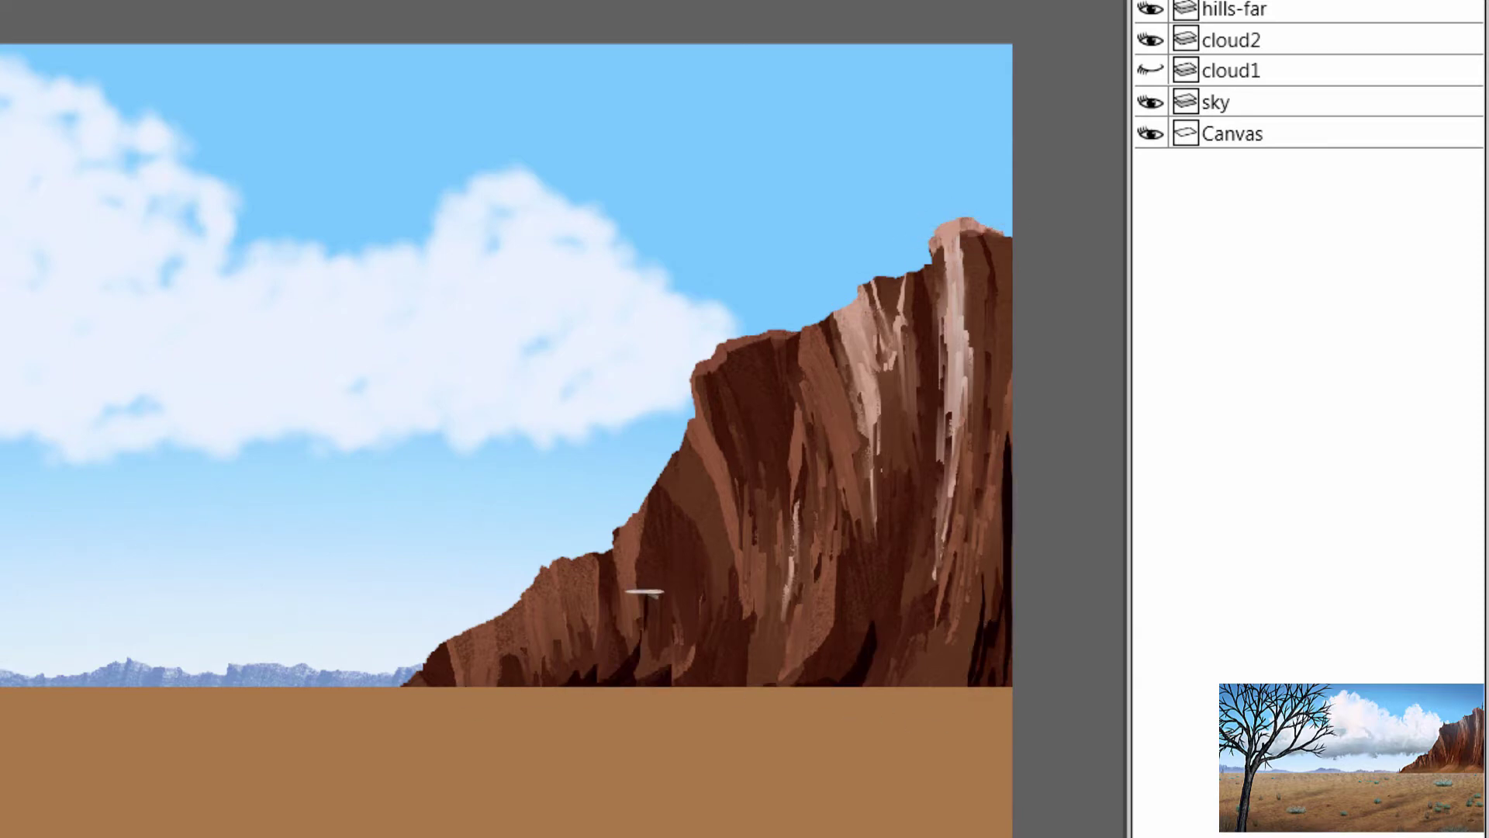
pyautogui.moveTo(668, 534); pyautogui.dragTo(650, 666)
pyautogui.moveTo(741, 382); pyautogui.dragTo(739, 473)
pyautogui.moveTo(765, 387); pyautogui.dragTo(749, 621)
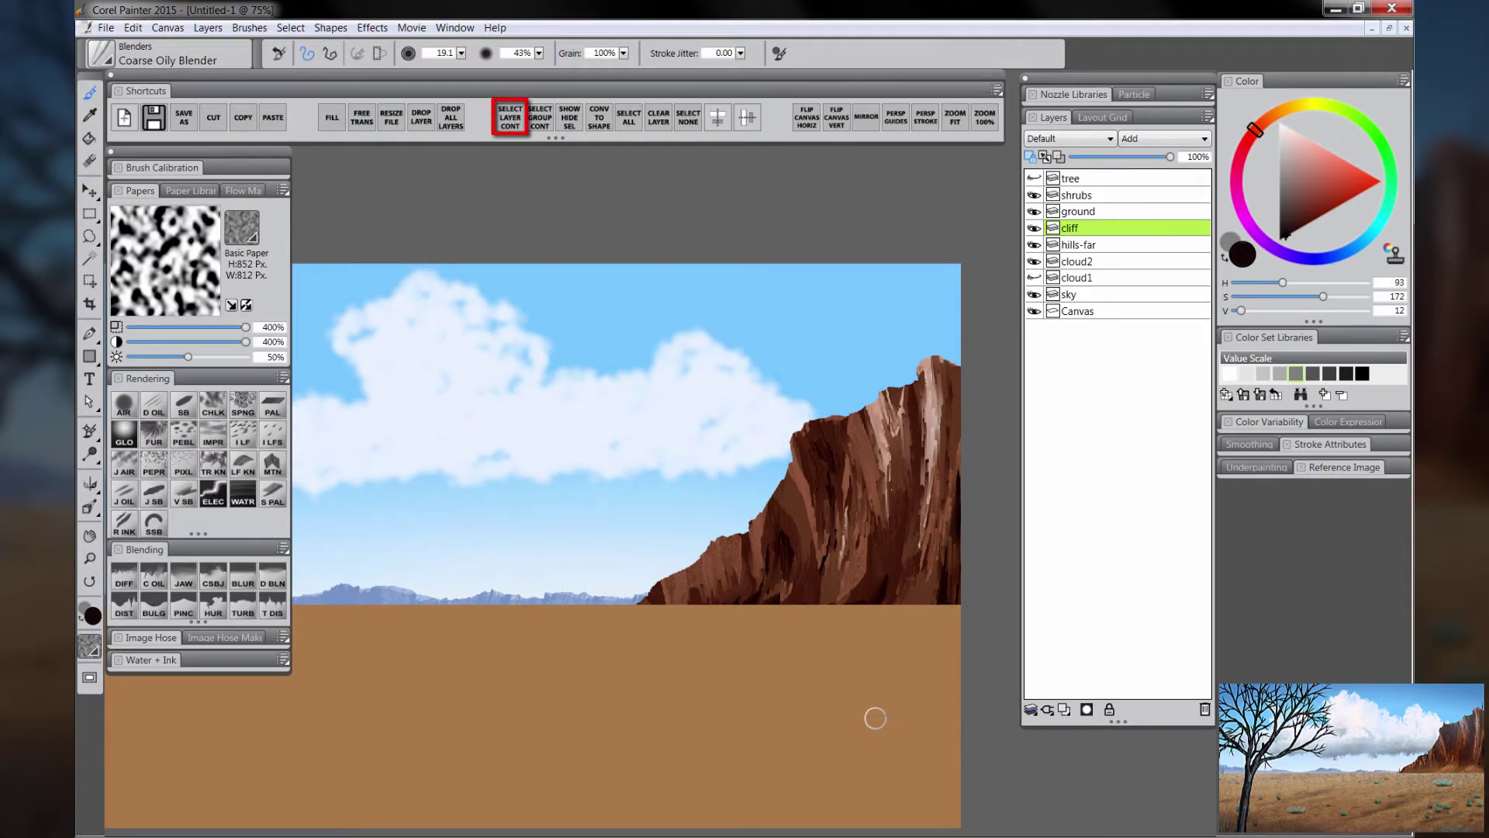
# Step: Select the cliff layer's content and add a new layer named cliff-tex above it in Multiply mode
pyautogui.click(1064, 707)
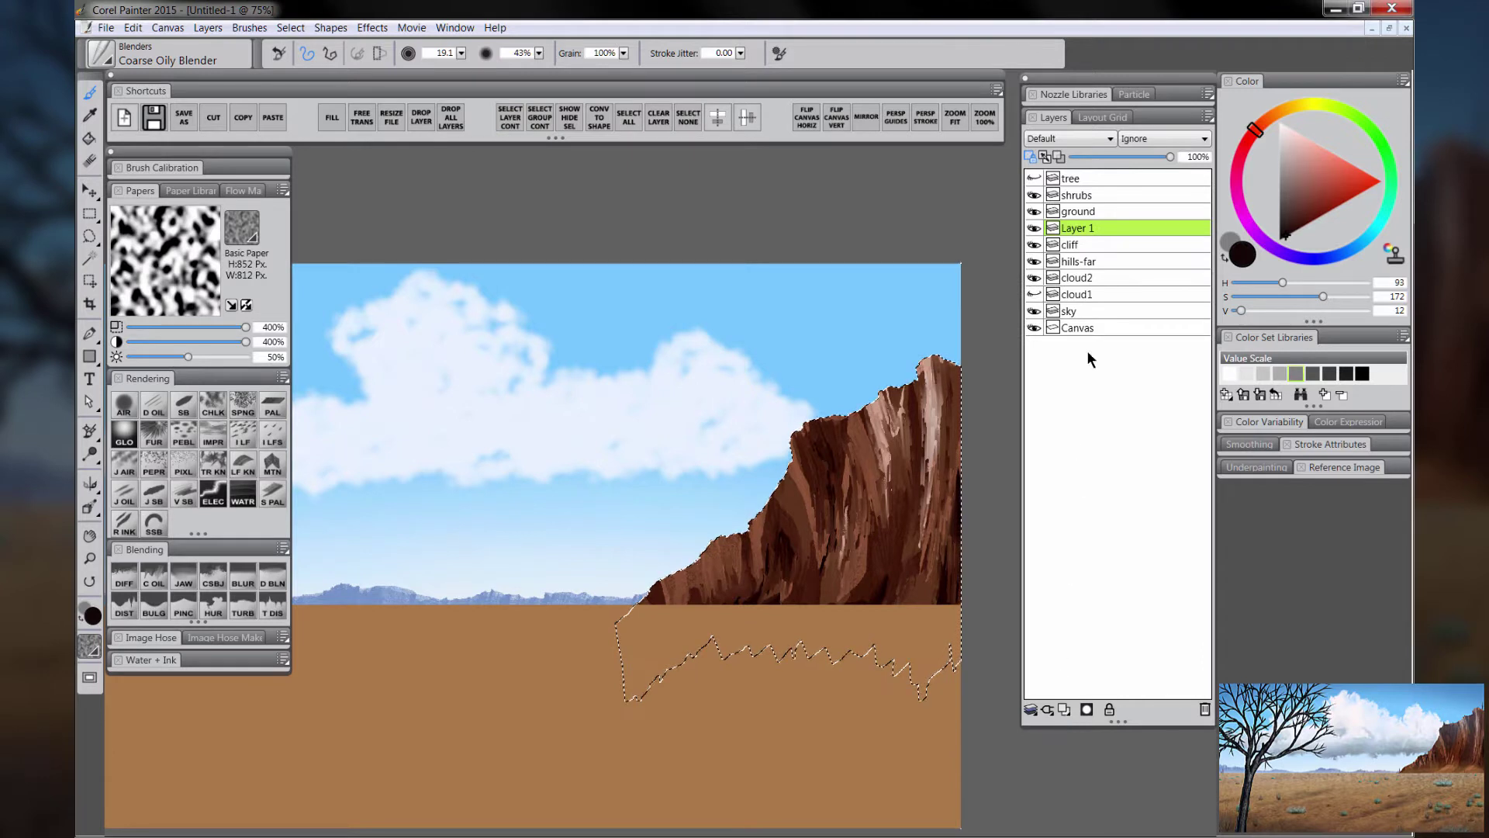
pyautogui.click(1030, 157)
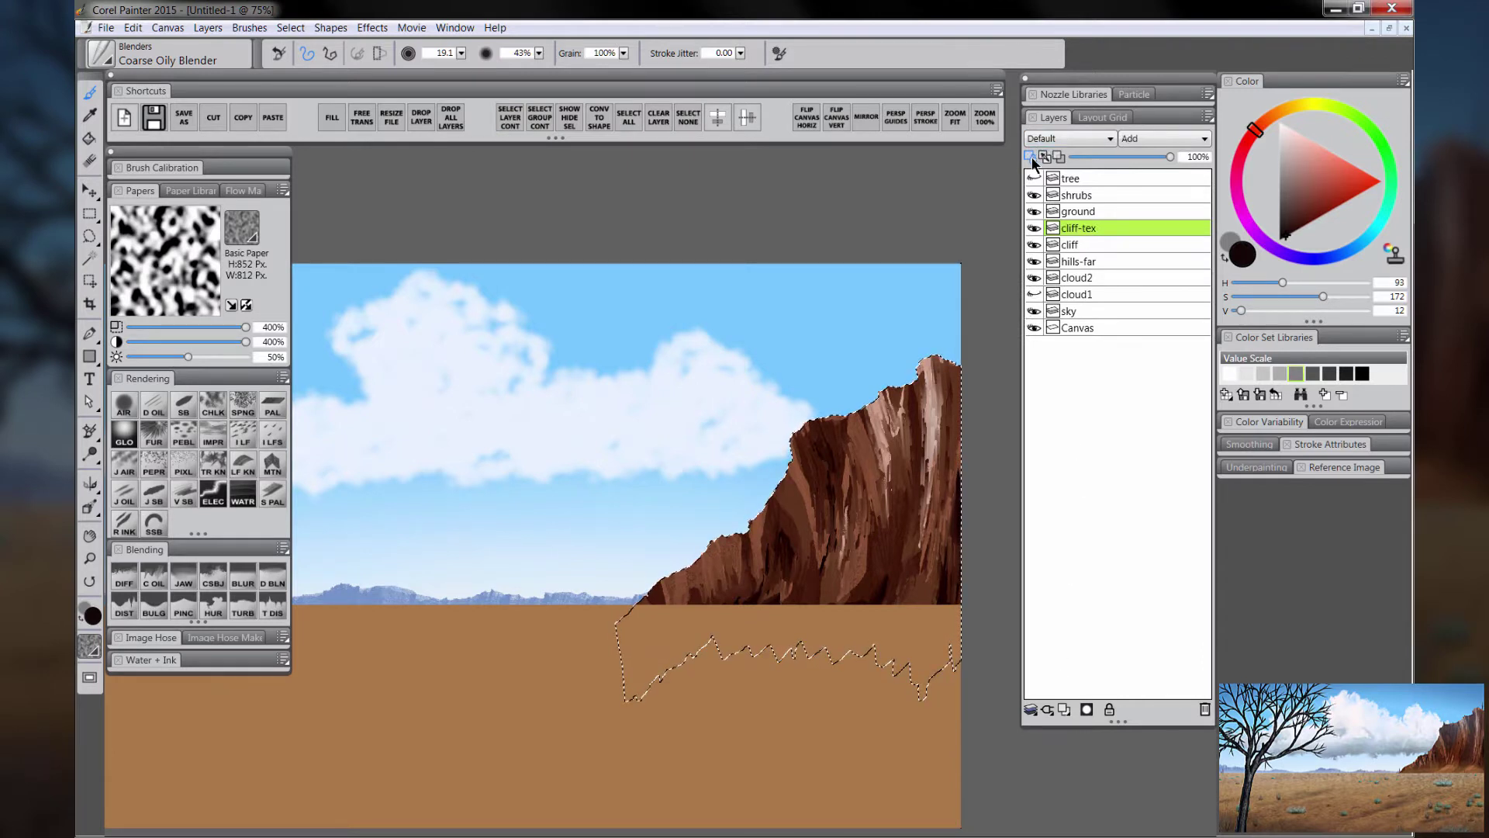
pyautogui.click(1064, 142)
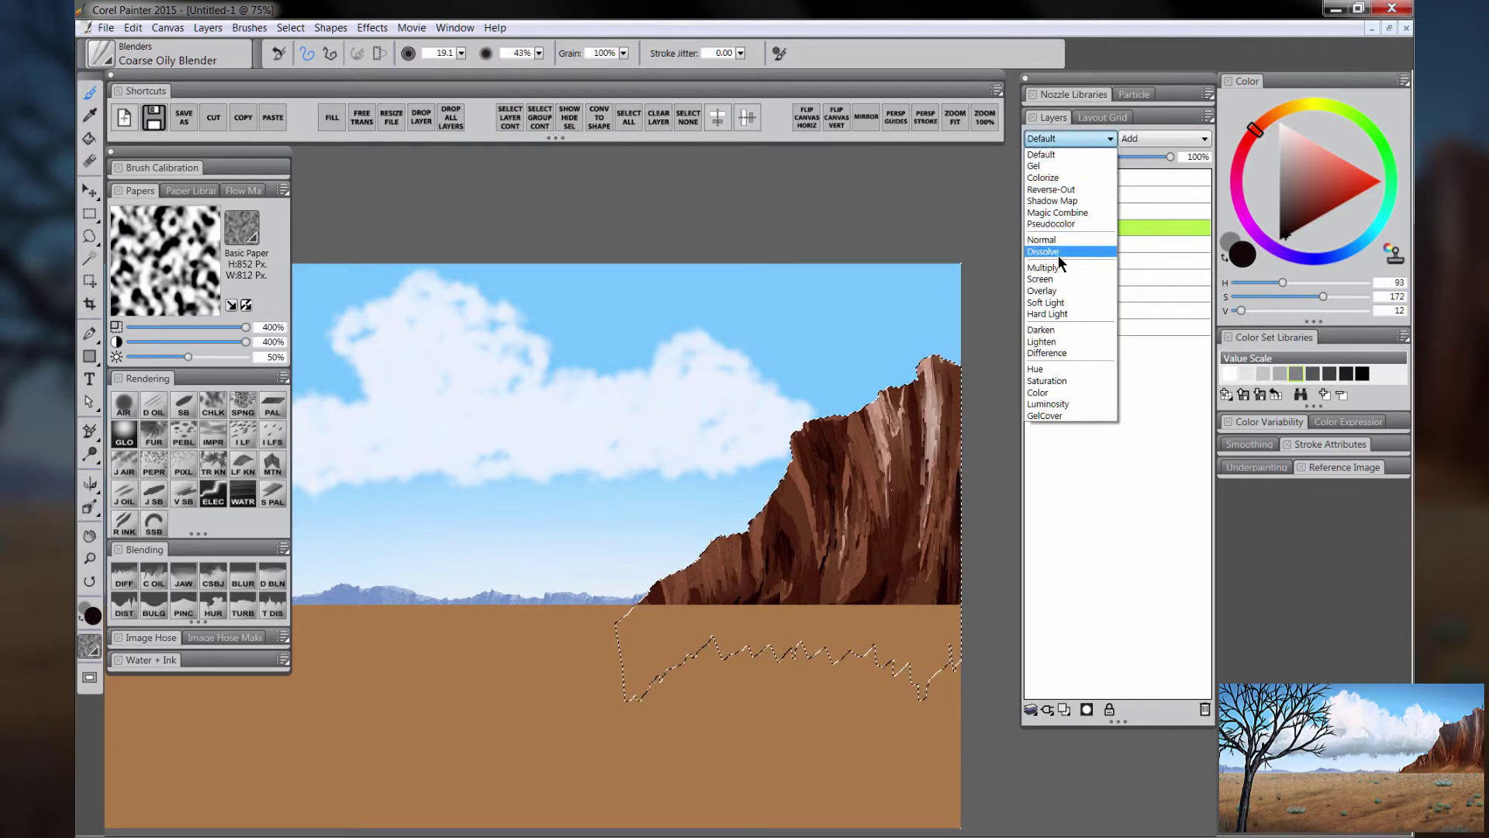
pyautogui.click(1091, 259)
# Step: On the cliff-tex layer, add dark brown rock texture over the cliff with the Sponge and Square Chalk brushes
pyautogui.click(1294, 225)
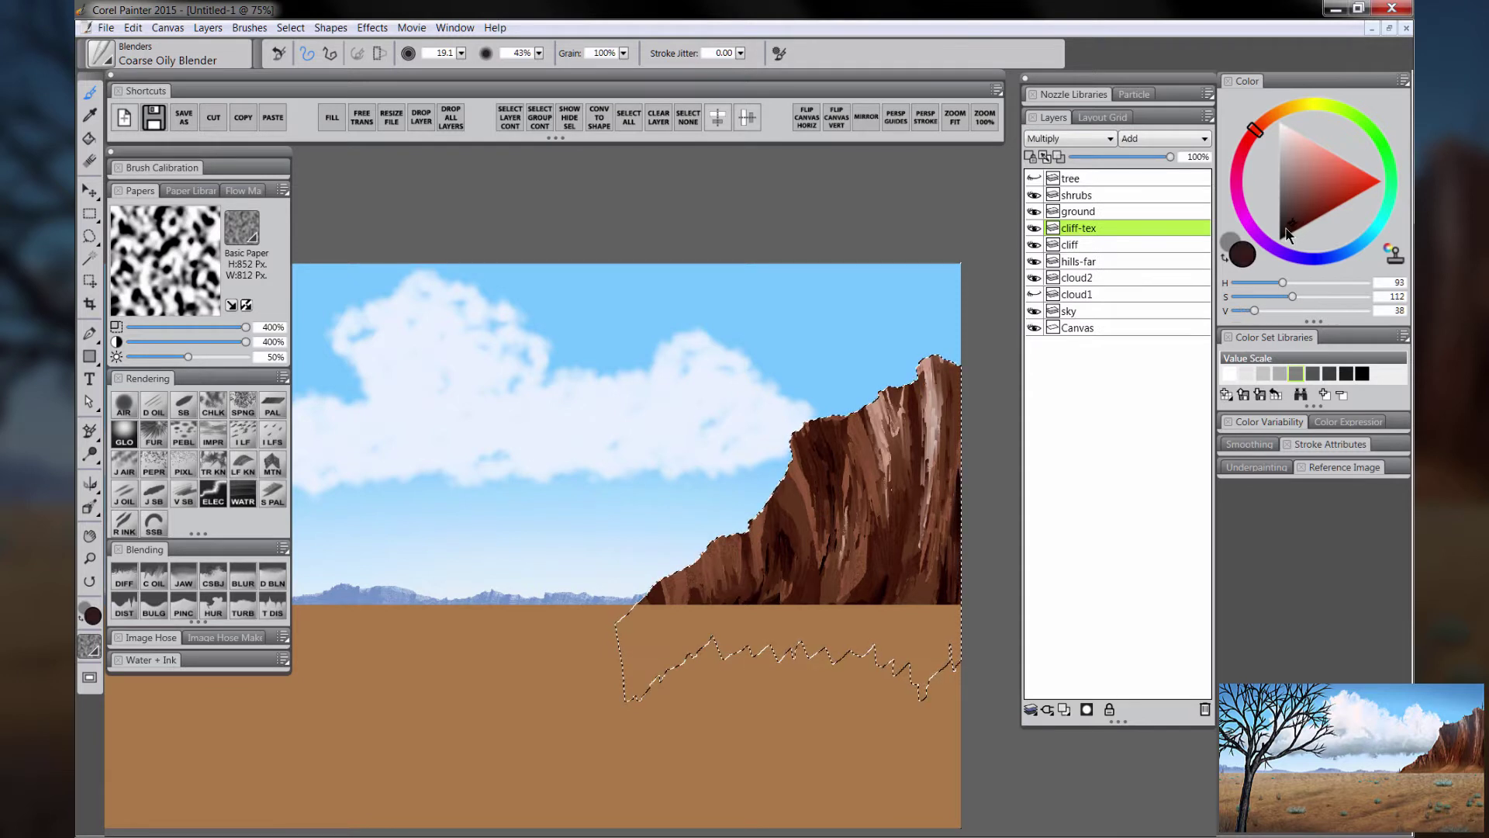
pyautogui.click(243, 409)
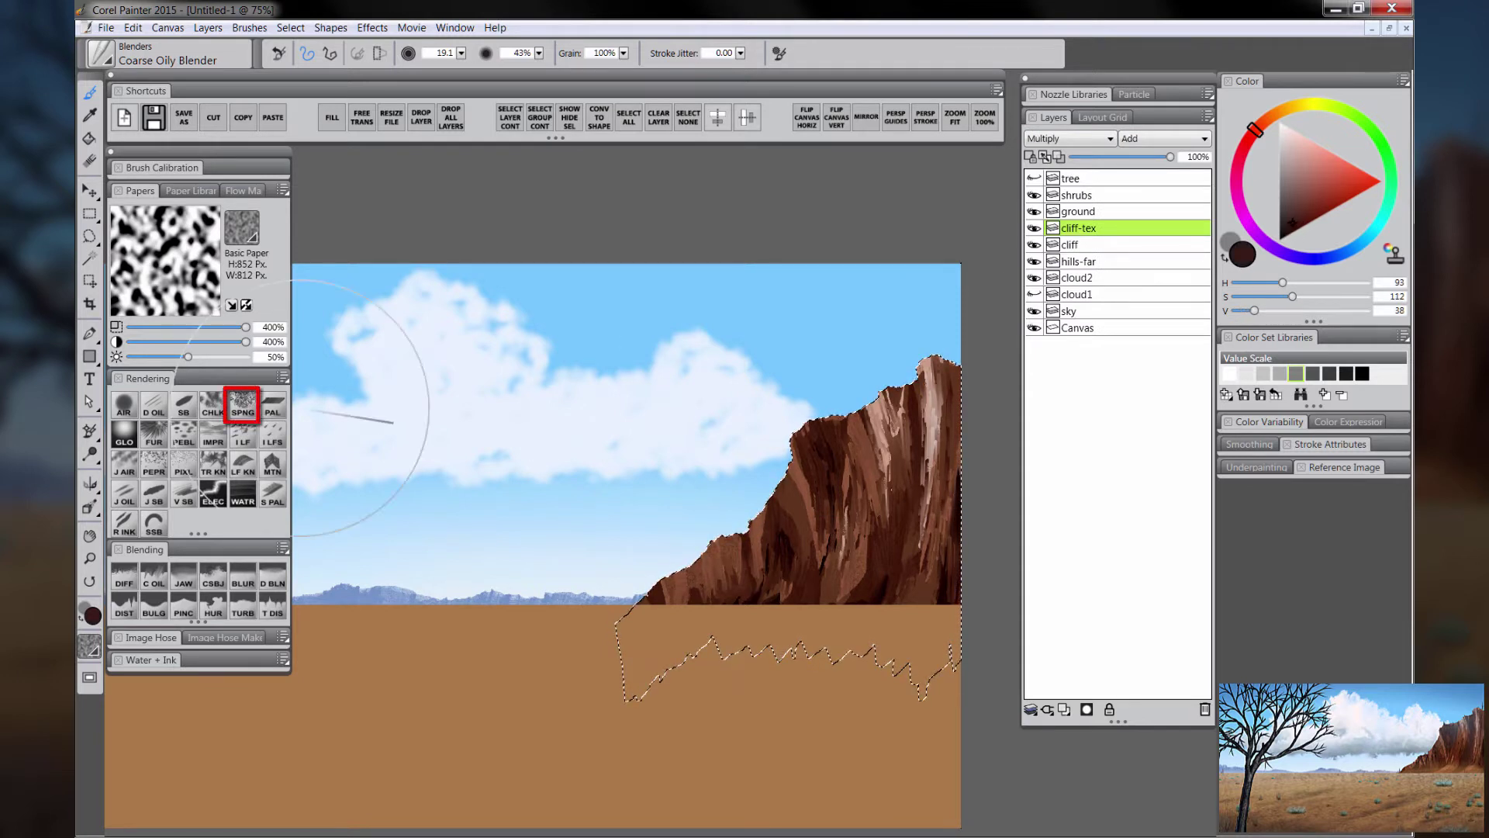
pyautogui.moveTo(975, 371)
pyautogui.mouseDown()
pyautogui.moveTo(810, 471)
pyautogui.moveTo(655, 646)
pyautogui.moveTo(1018, 545)
pyautogui.moveTo(904, 755)
pyautogui.mouseUp()
pyautogui.click(212, 405)
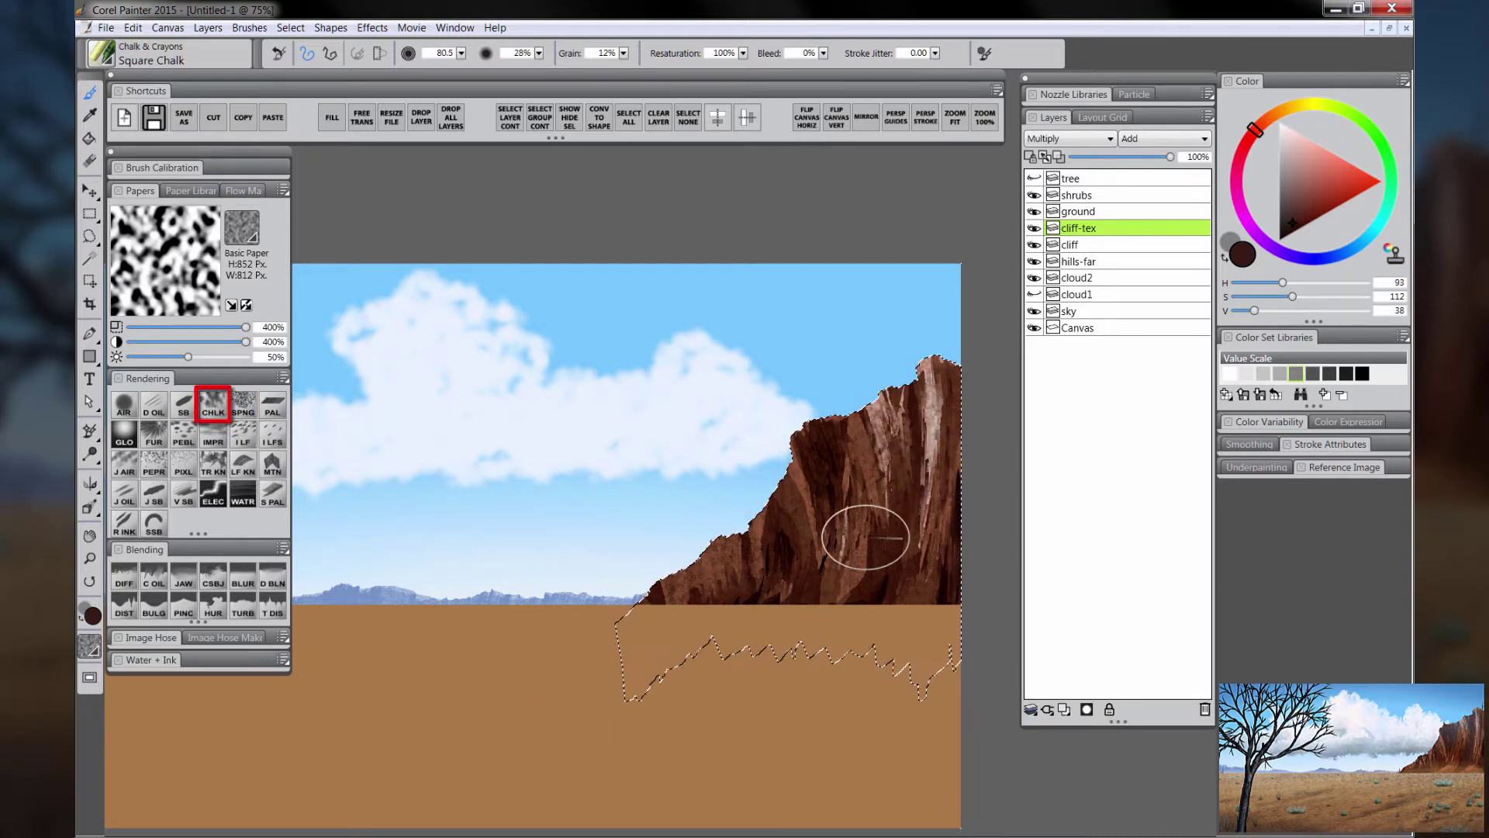
pyautogui.keyDown('alt'); pyautogui.click(928, 403); pyautogui.keyUp('alt')
pyautogui.keyDown('alt'); pyautogui.click(869, 593); pyautogui.keyUp('alt')
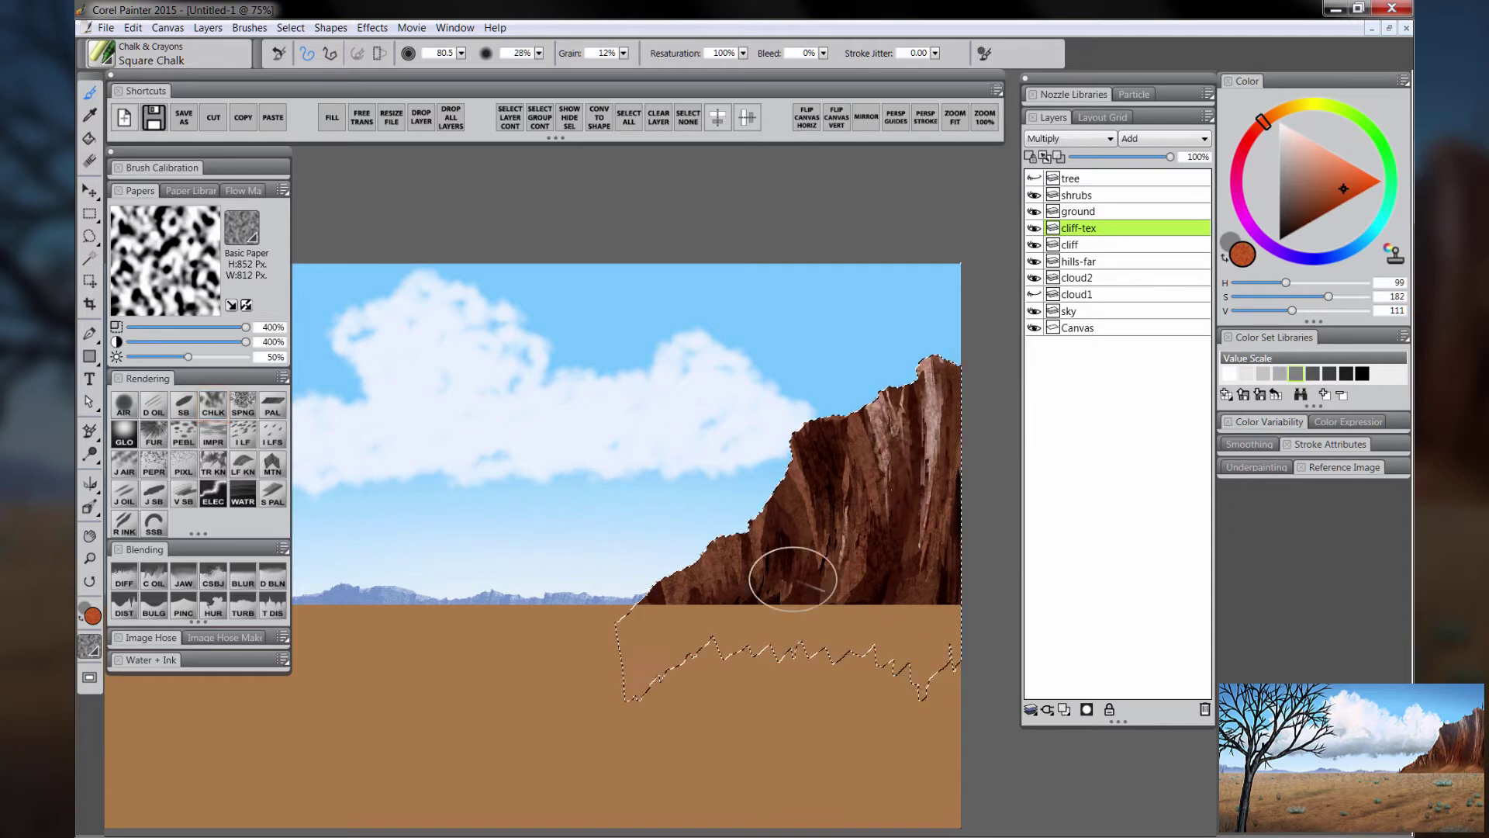
# Step: Add a layer named cliff-tex2 above cliff-tex, set it to Screen mode, and remove the selection marquee from view
pyautogui.moveTo(1278, 124); pyautogui.dragTo(1275, 113)
pyautogui.click(1065, 709)
pyautogui.doubleClick(1078, 229)
pyautogui.write('cliff-tex2')
pyautogui.press('Return')
pyautogui.click(1071, 139)
pyautogui.click(1043, 270)
pyautogui.hotkey('ctrl', 'shift', 'h')
# Step: On cliff-tex2, brush orange-brown and pale pinkish texture highlights over the cliff with Square Chalk at size 80.5
pyautogui.click(1329, 196)
pyautogui.moveTo(1275, 113); pyautogui.dragTo(1265, 119)
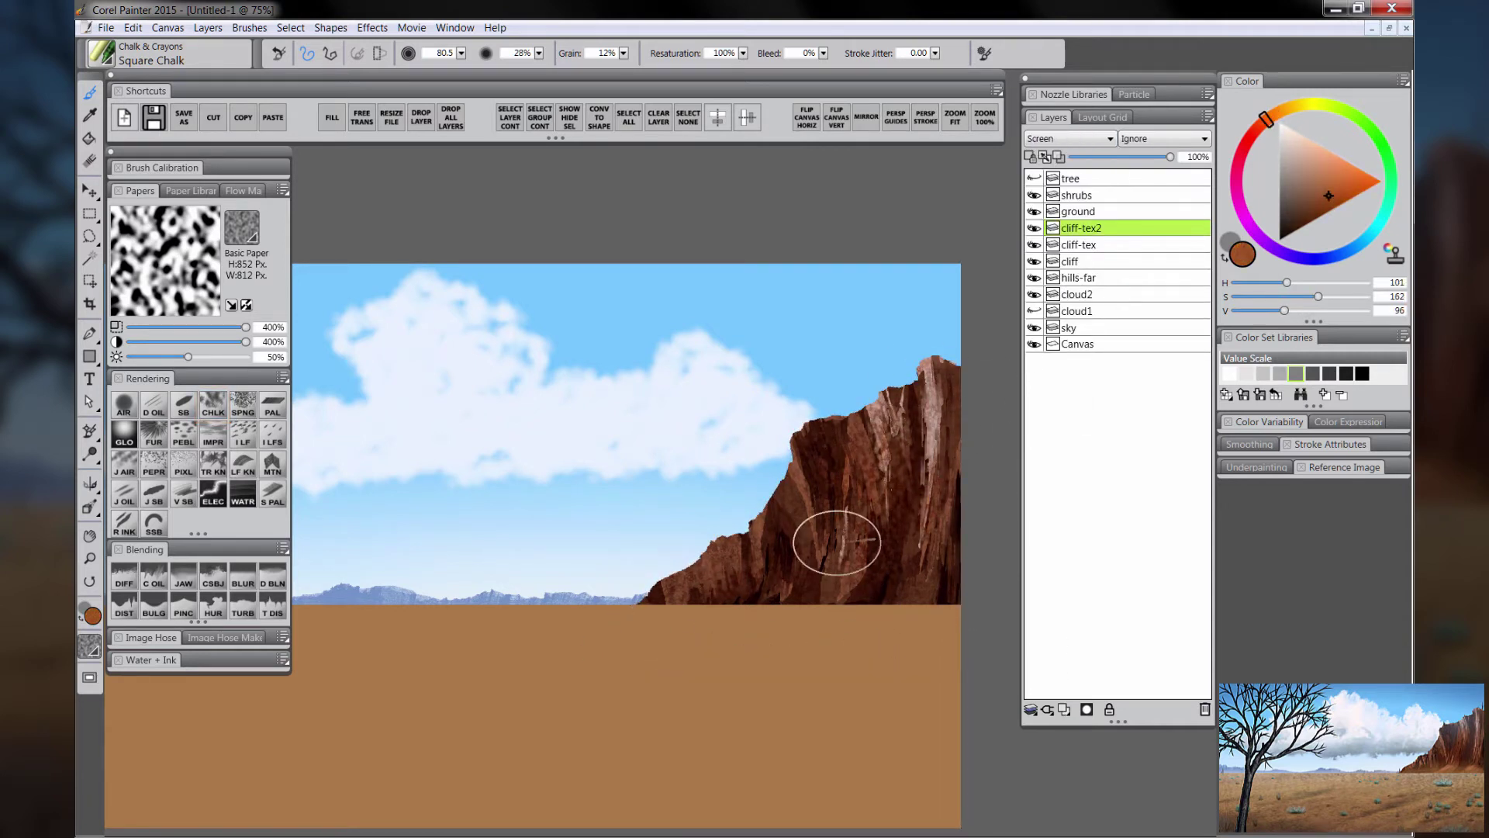
pyautogui.keyDown('alt'); pyautogui.click(925, 380); pyautogui.keyUp('alt')
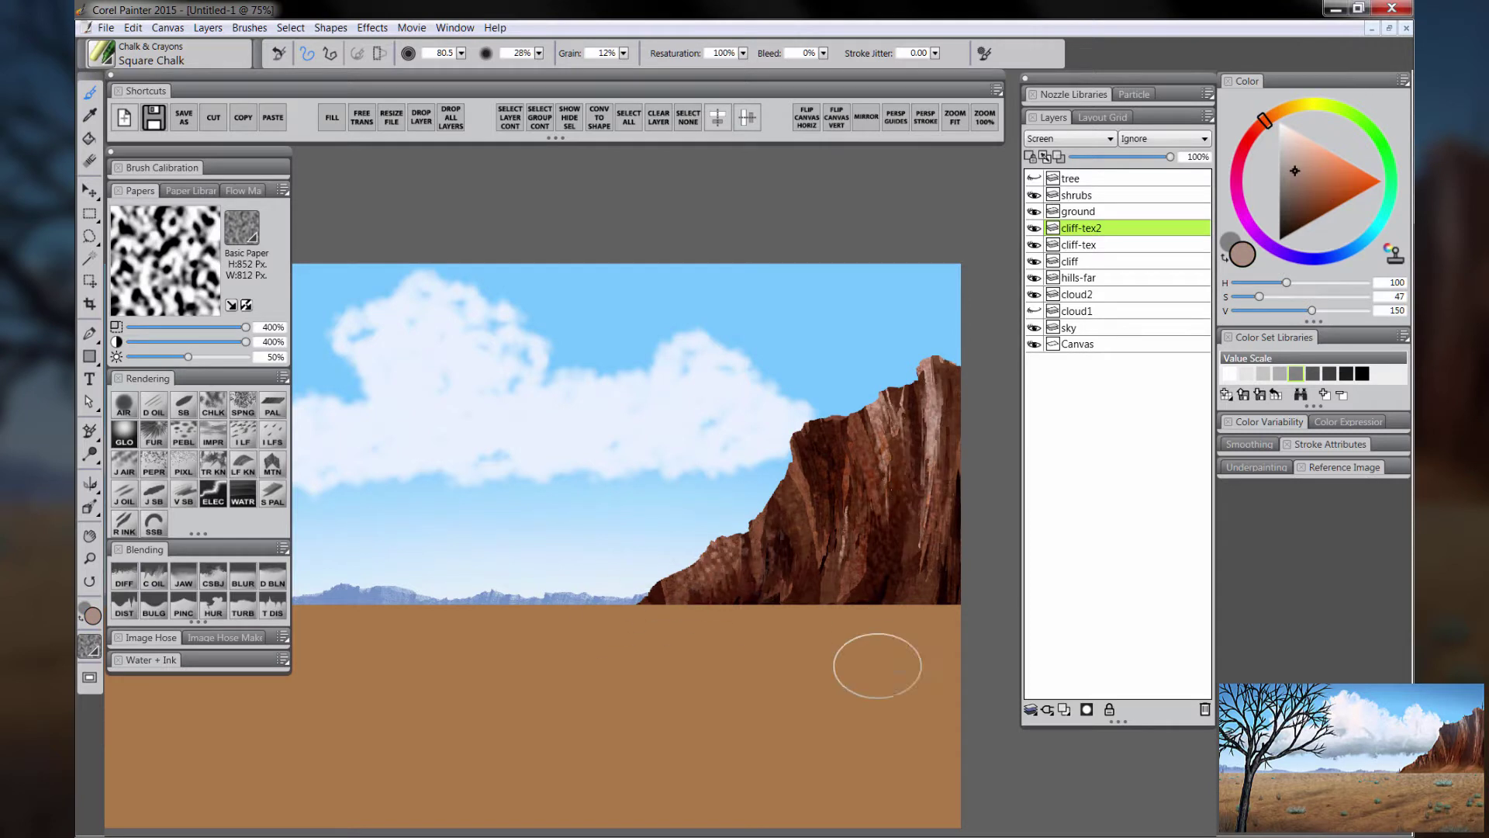
# Step: Merge the cliff-tex2, cliff-tex and cliff layers into one layer named cliff
pyautogui.keyDown('shift'); pyautogui.click(1084, 263); pyautogui.keyUp('shift')
pyautogui.hotkey('ctrl', 'e')
pyautogui.doubleClick(1081, 228)
pyautogui.write('cliff')
pyautogui.press('Return')
# Step: Blend the cliff's chalk texture into streaked rock with the Coarse Oily Blender, varying the size up to about 39
pyautogui.click(155, 578)
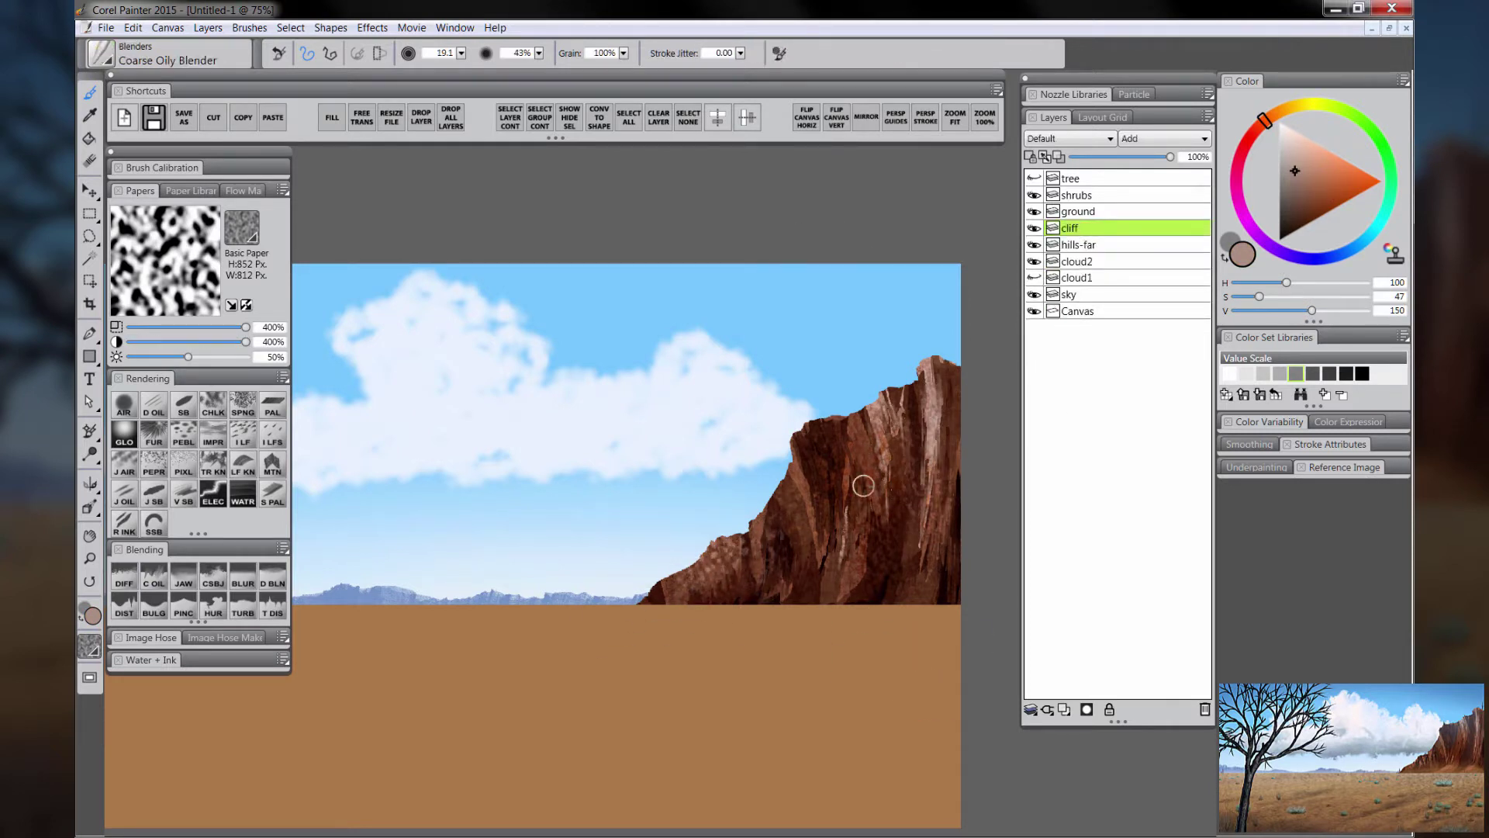
pyautogui.moveTo(935, 427)
pyautogui.mouseDown()
pyautogui.moveTo(929, 485)
pyautogui.moveTo(826, 562)
pyautogui.mouseUp()
pyautogui.press('[')
pyautogui.press('[')
pyautogui.press('[')
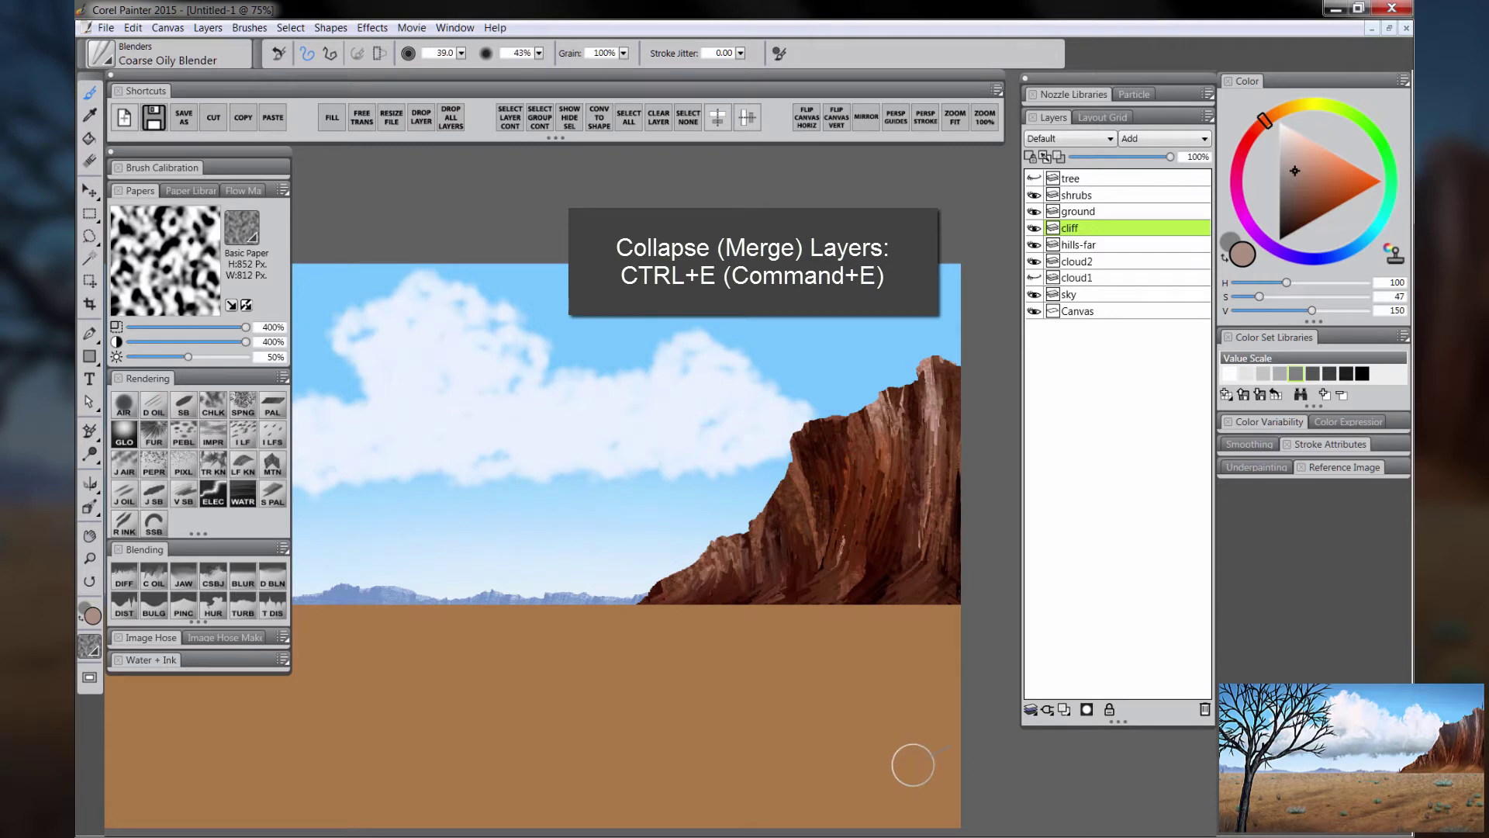
# Step: Add a new layer above cliff and airbrush soft dust in the sampled ground brown along the cliff's base
pyautogui.click(1064, 709)
pyautogui.click(124, 411)
pyautogui.keyDown('alt'); pyautogui.click(702, 624); pyautogui.keyUp('alt')
pyautogui.press(']')
pyautogui.moveTo(613, 613); pyautogui.dragTo(997, 603)
pyautogui.moveTo(669, 636)
pyautogui.mouseDown()
pyautogui.moveTo(942, 613)
pyautogui.moveTo(672, 610)
pyautogui.mouseUp()
pyautogui.moveTo(673, 609); pyautogui.dragTo(991, 592)
# Step: Airbrush a soft haze in the sampled sky blue over the cliff with an enlarged brush, and name the layer cliff-atmosphere
pyautogui.press('[')
pyautogui.keyDown('alt'); pyautogui.click(857, 310); pyautogui.keyUp('alt')
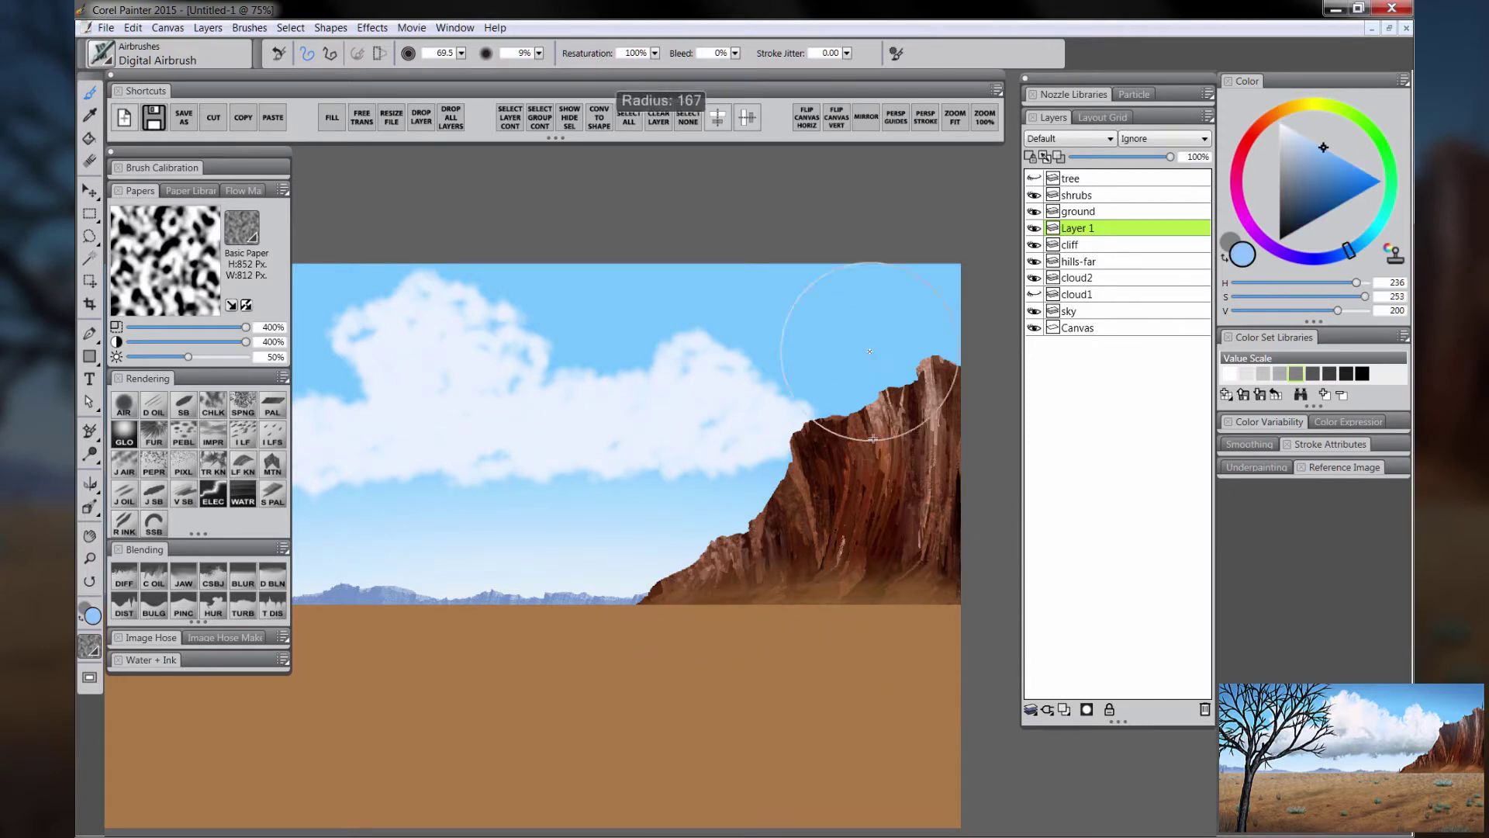
pyautogui.press(']')
pyautogui.press(']')
pyautogui.press(']')
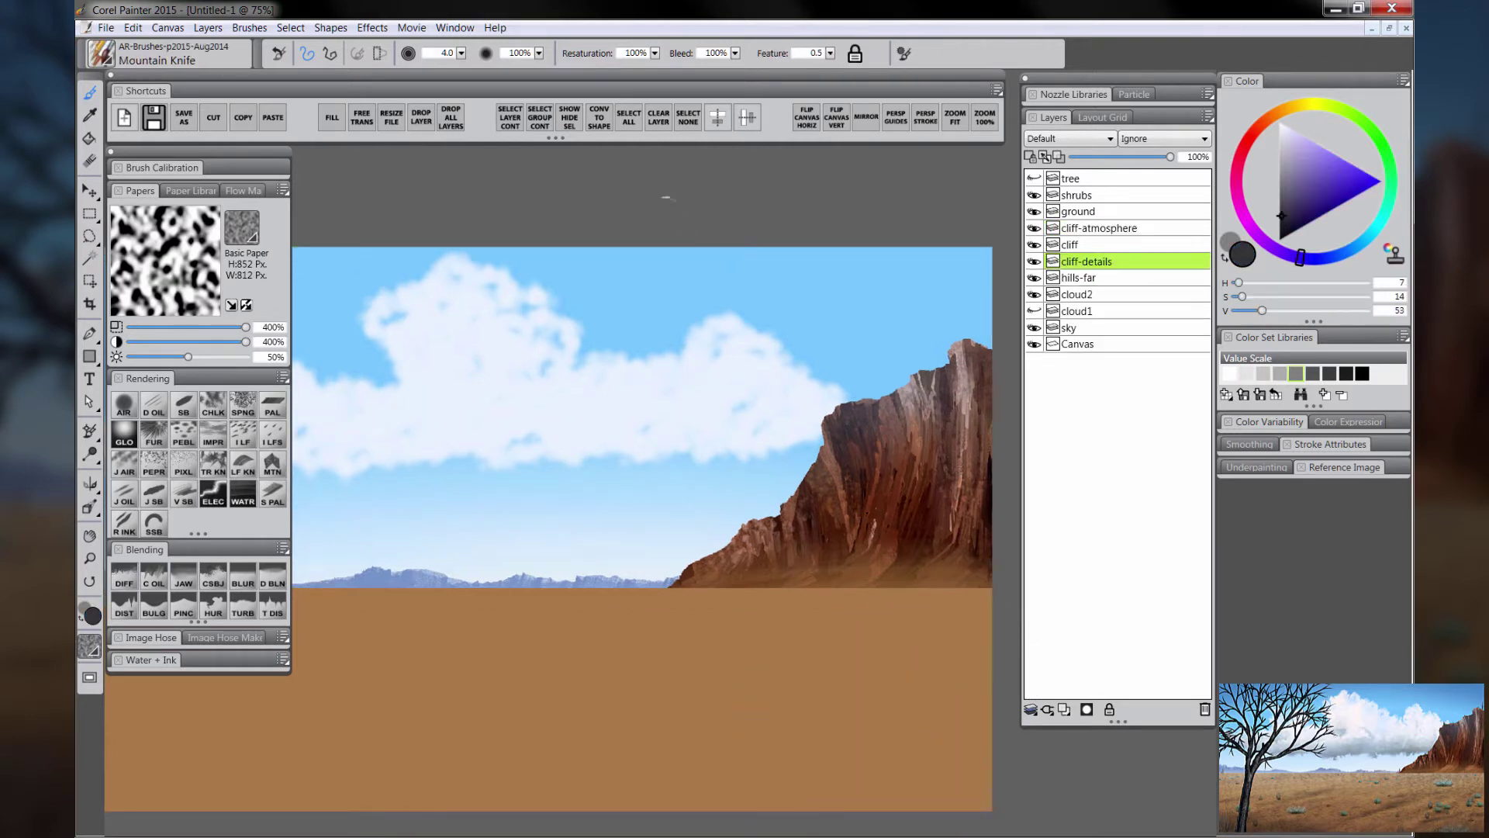
# Step: Paint tiny dark trees along the cliff's edge and the horizon with the Mountain Knife, using the cliff-details and trees-far layers
pyautogui.hotkey('ctrl', 'd')
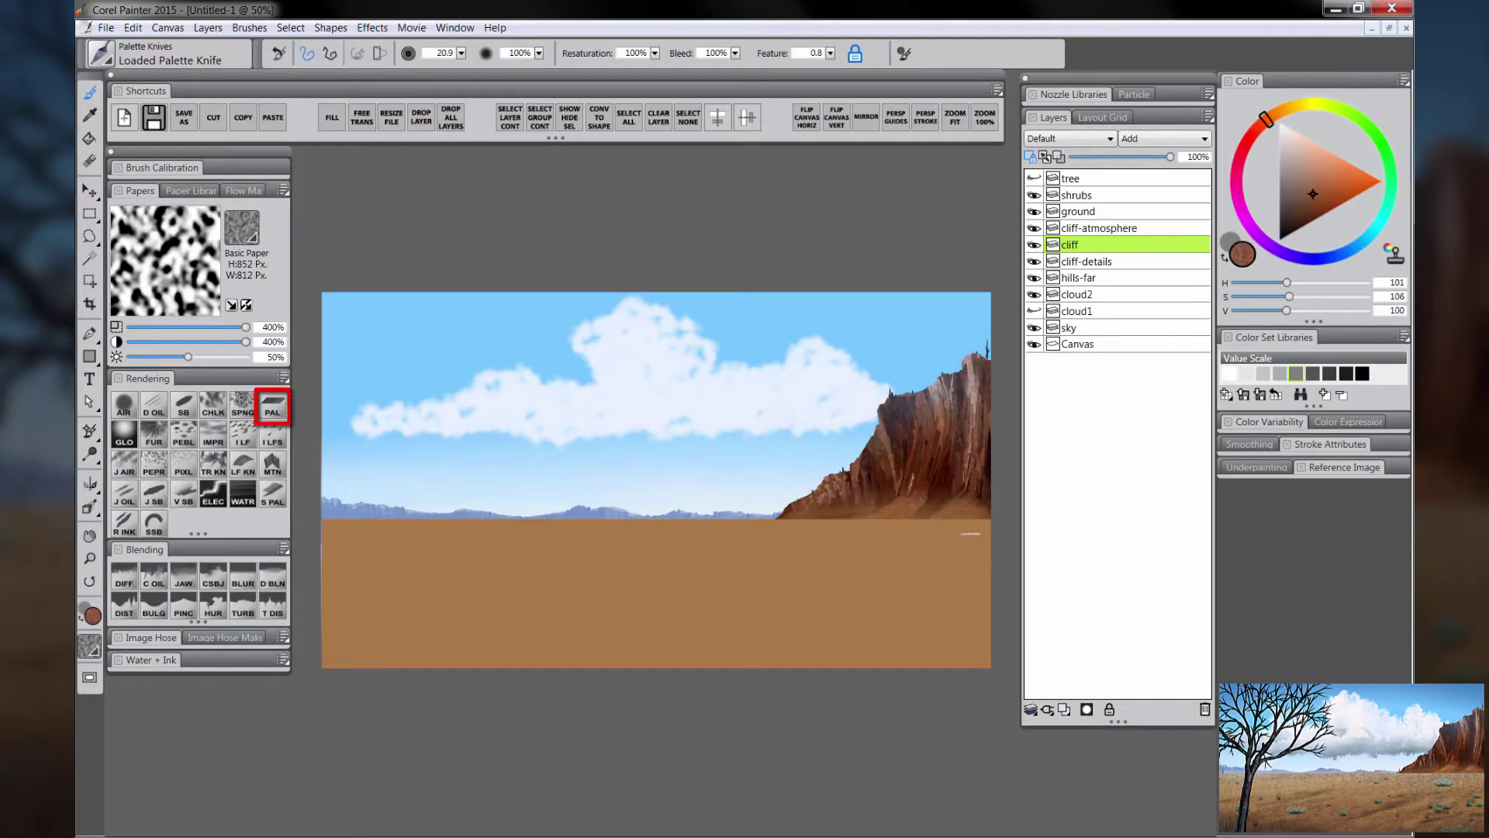
pyautogui.keyDown('alt'); pyautogui.click(904, 442); pyautogui.keyUp('alt')
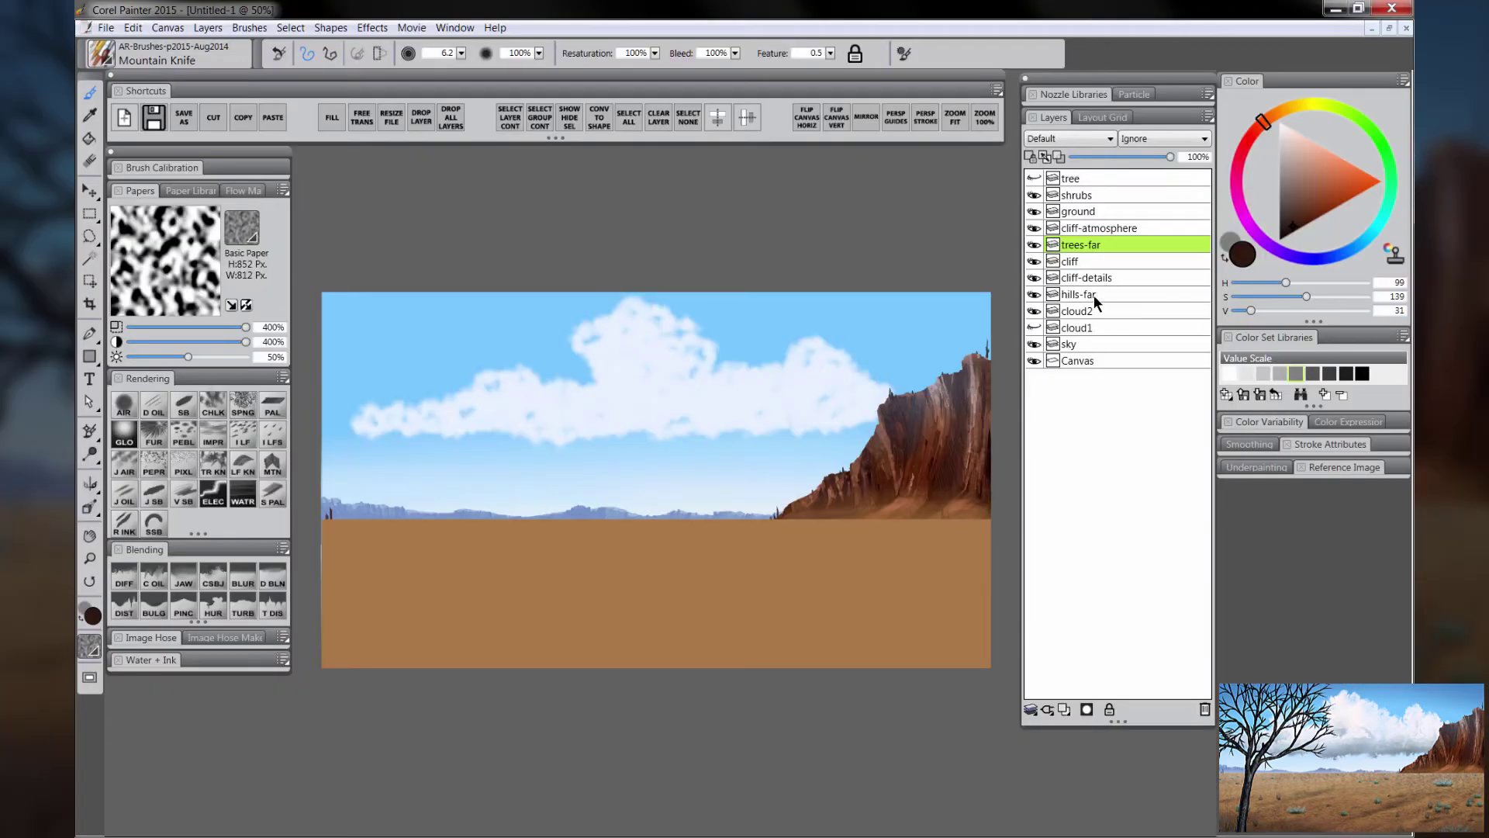
# Step: Apply the Soften focus effect to the hills-far layer to blur the distant hills
pyautogui.click(1091, 295)
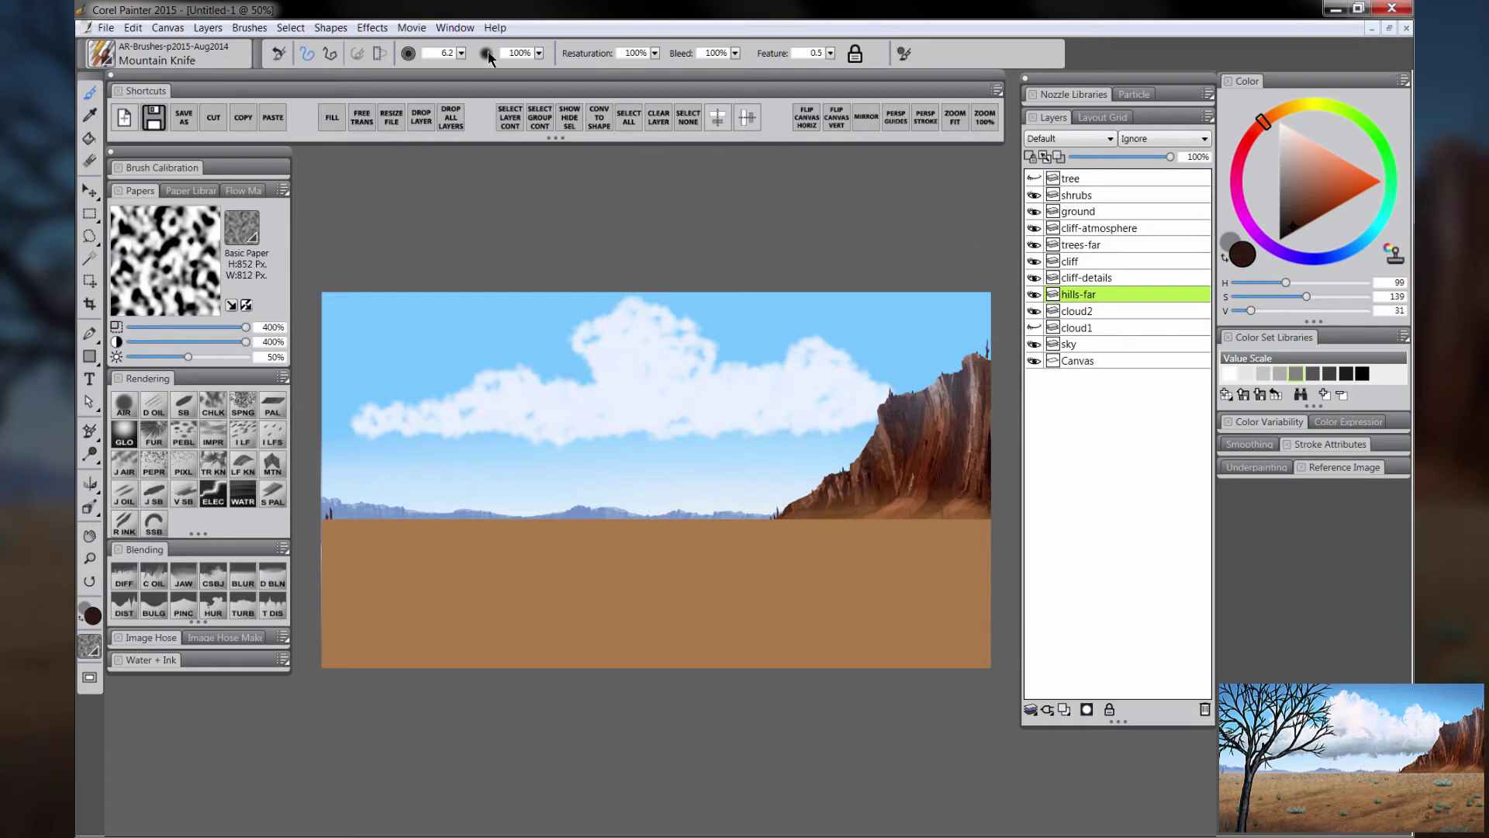
pyautogui.click(372, 29)
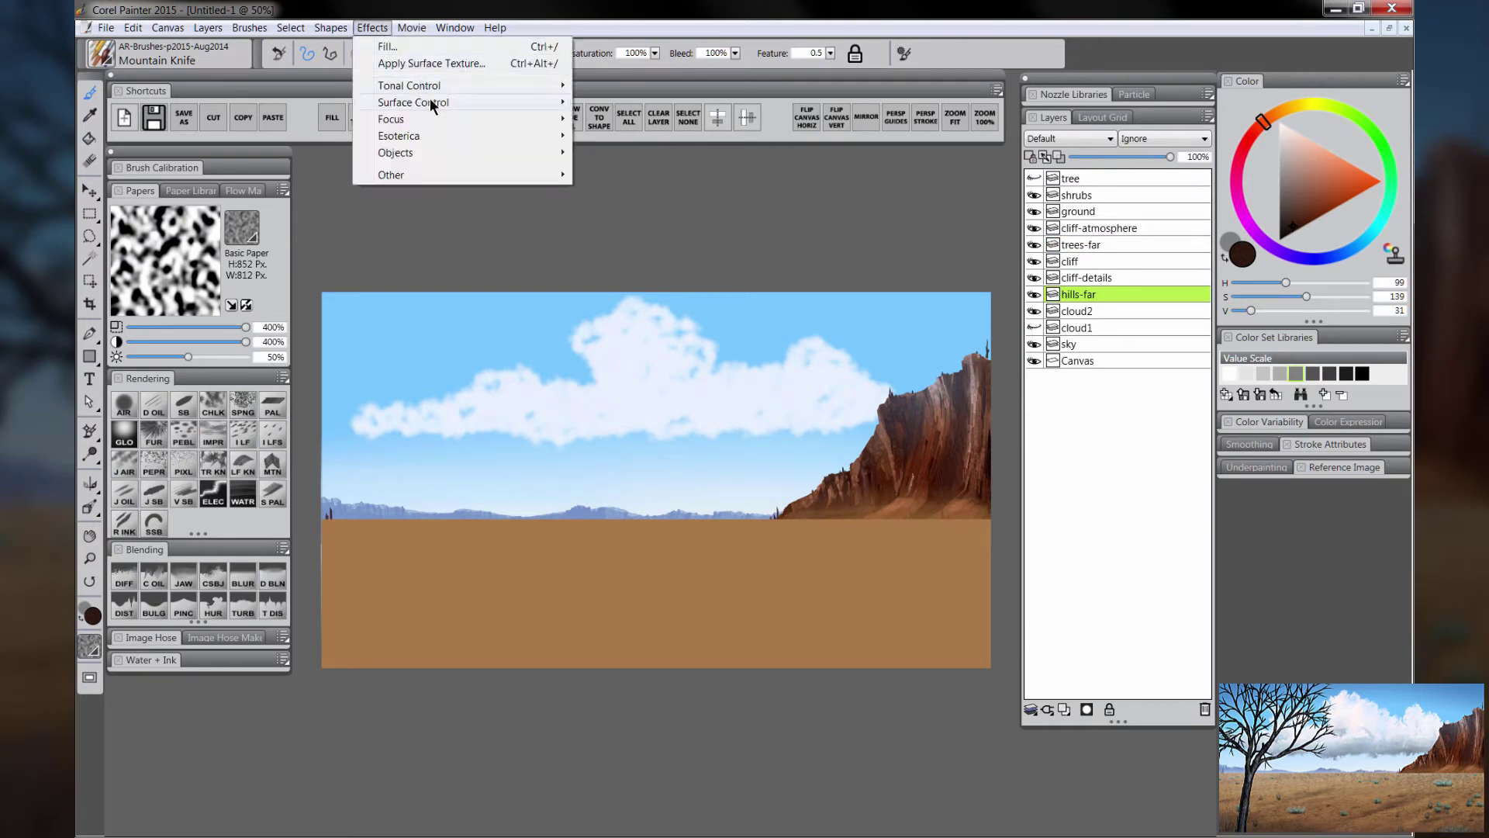
pyautogui.moveTo(442, 121)
pyautogui.click(626, 222)
pyautogui.moveTo(435, 375); pyautogui.dragTo(410, 378)
pyautogui.click(482, 431)
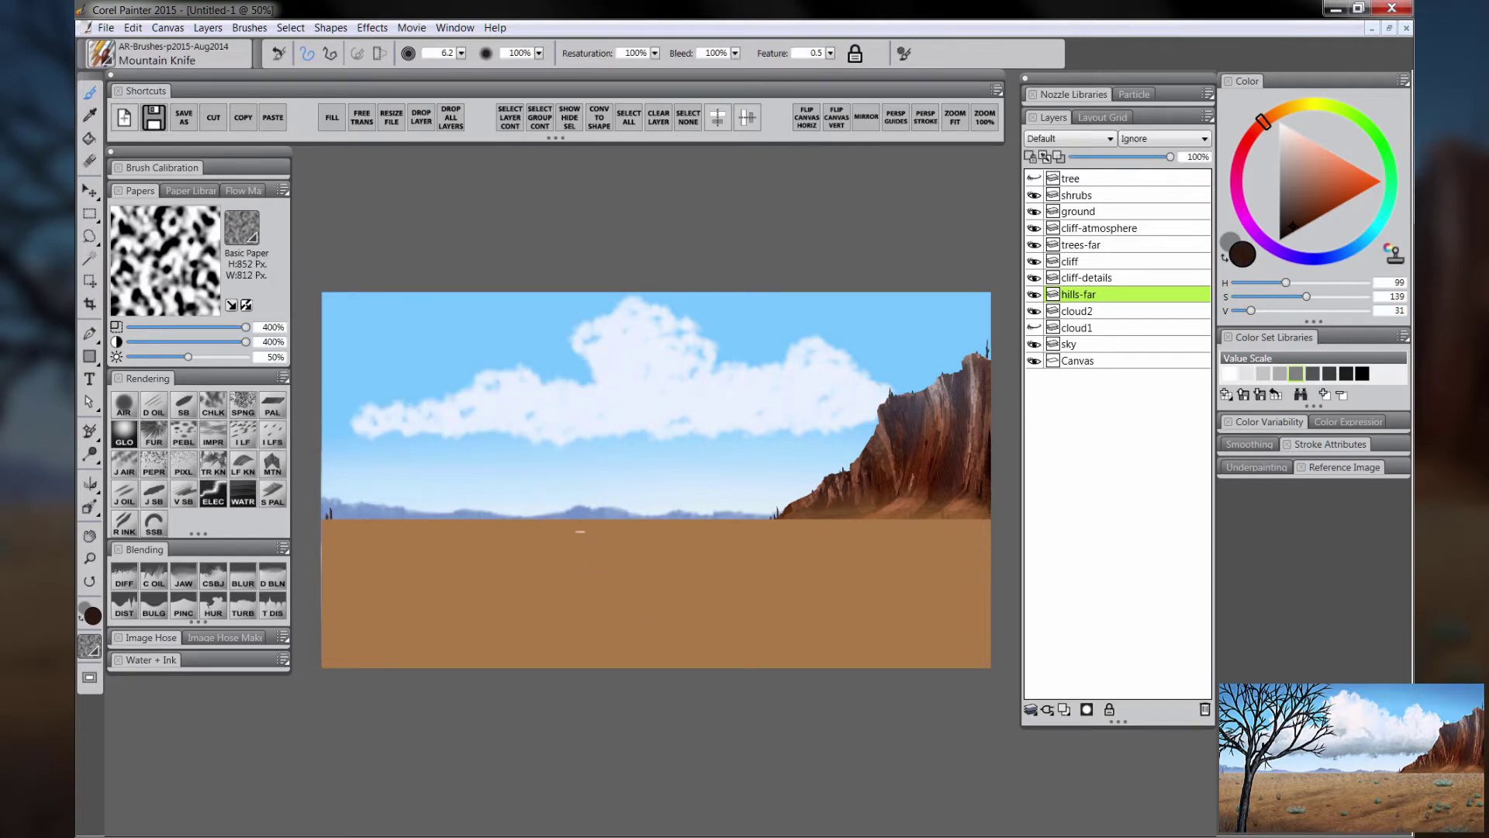
# Step: Airbrush sampled pale horizon haze over the base of the hills on hills-far, raising the Digital Airbrush size from 46 to 118.1
pyautogui.click(124, 405)
pyautogui.keyDown('alt'); pyautogui.click(658, 512); pyautogui.keyUp('alt')
pyautogui.press('[')
pyautogui.moveTo(342, 532); pyautogui.dragTo(941, 530)
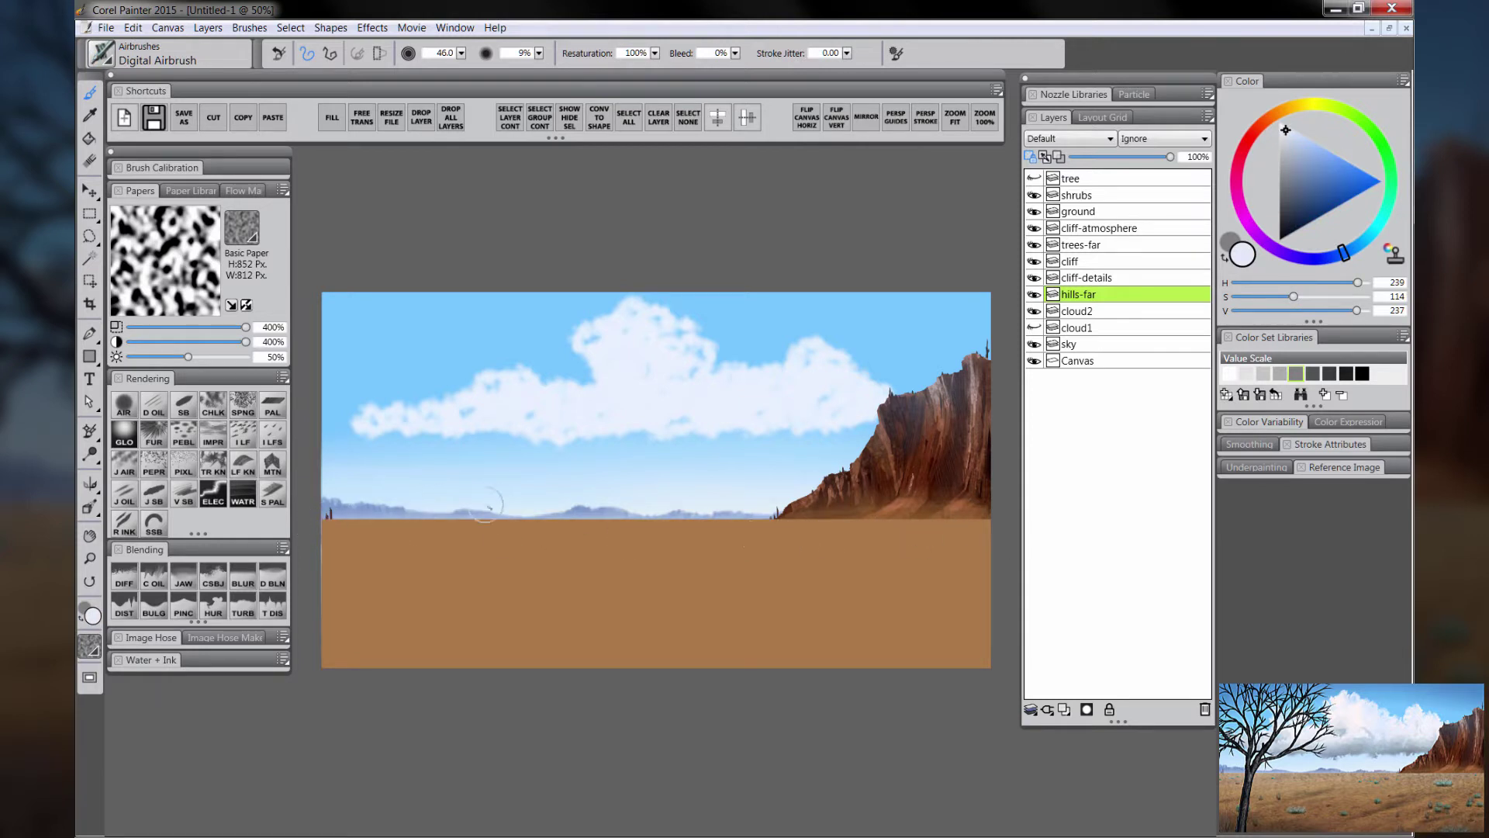
pyautogui.keyDown('alt'); pyautogui.click(798, 504); pyautogui.keyUp('alt')
pyautogui.press(']')
pyautogui.press(']')
pyautogui.press(']')
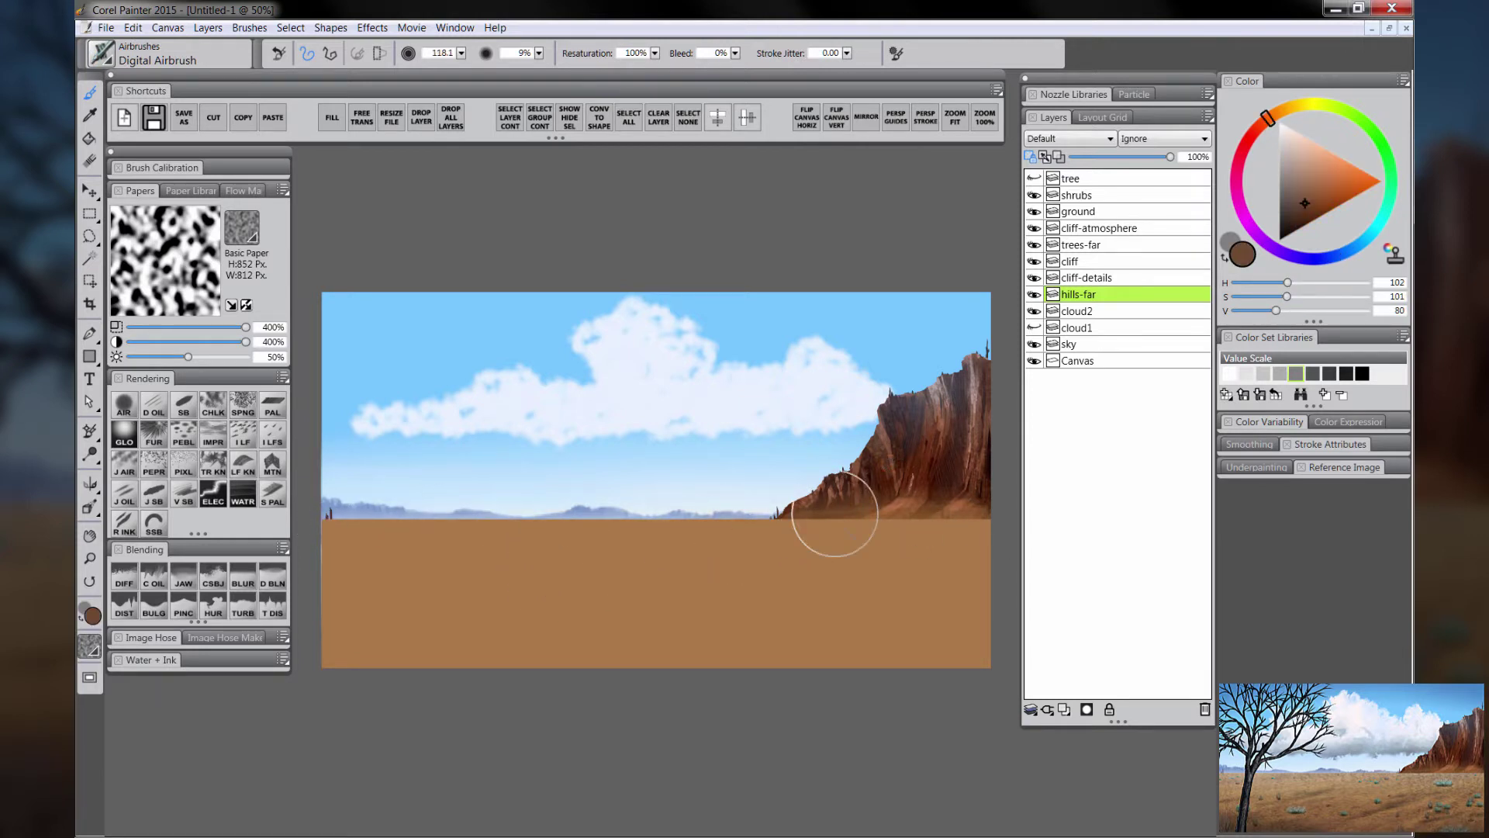
pyautogui.keyDown('alt'); pyautogui.click(766, 515); pyautogui.keyUp('alt')
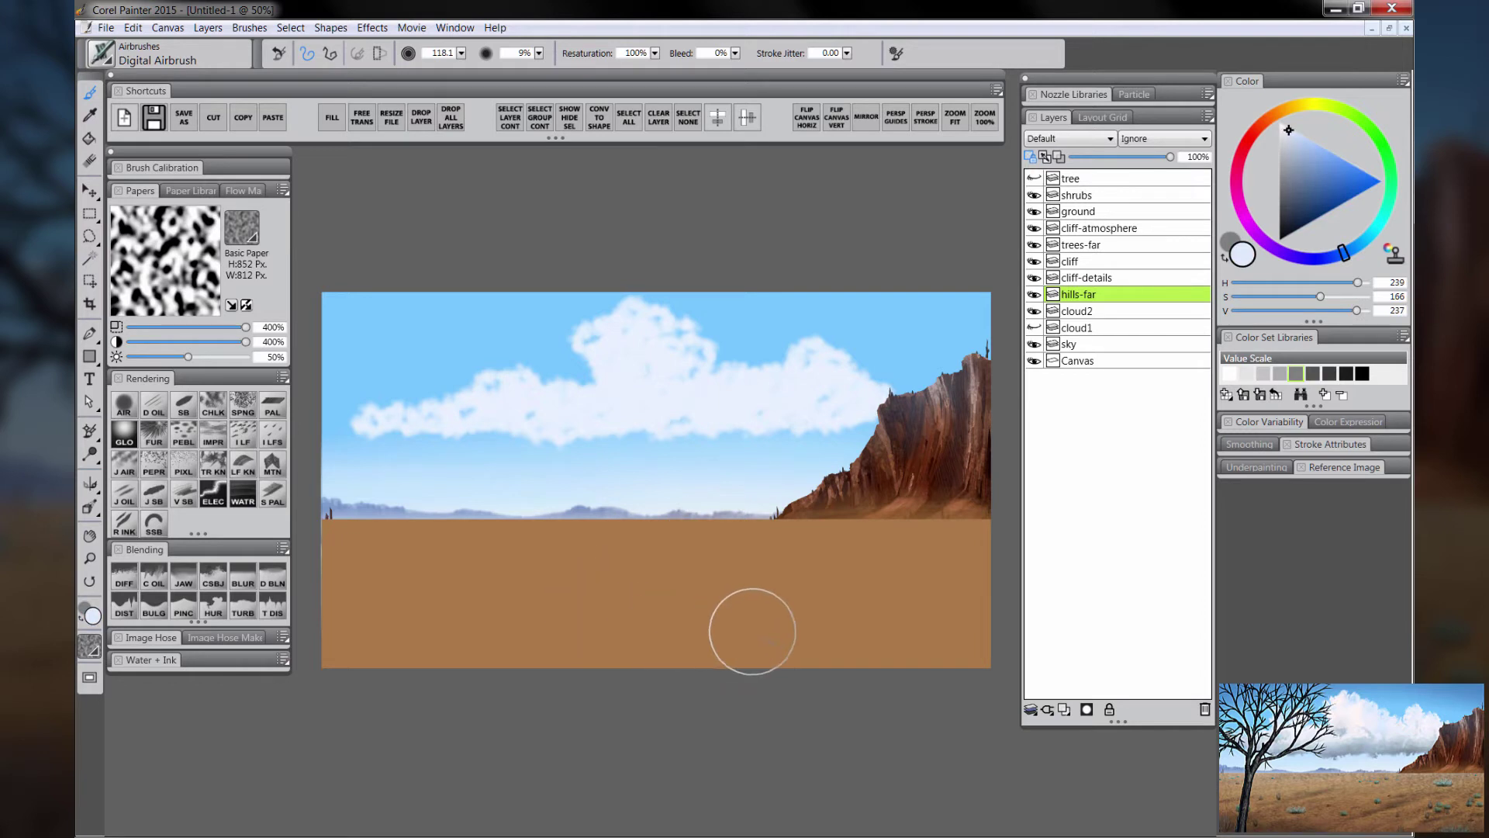
# Step: On the sky layer, airbrush darker blue along the upper sky and its corners with the Digital Airbrush at size 273.6
pyautogui.click(1078, 343)
pyautogui.keyDown('alt'); pyautogui.click(945, 308); pyautogui.keyUp('alt')
pyautogui.press('Tab')
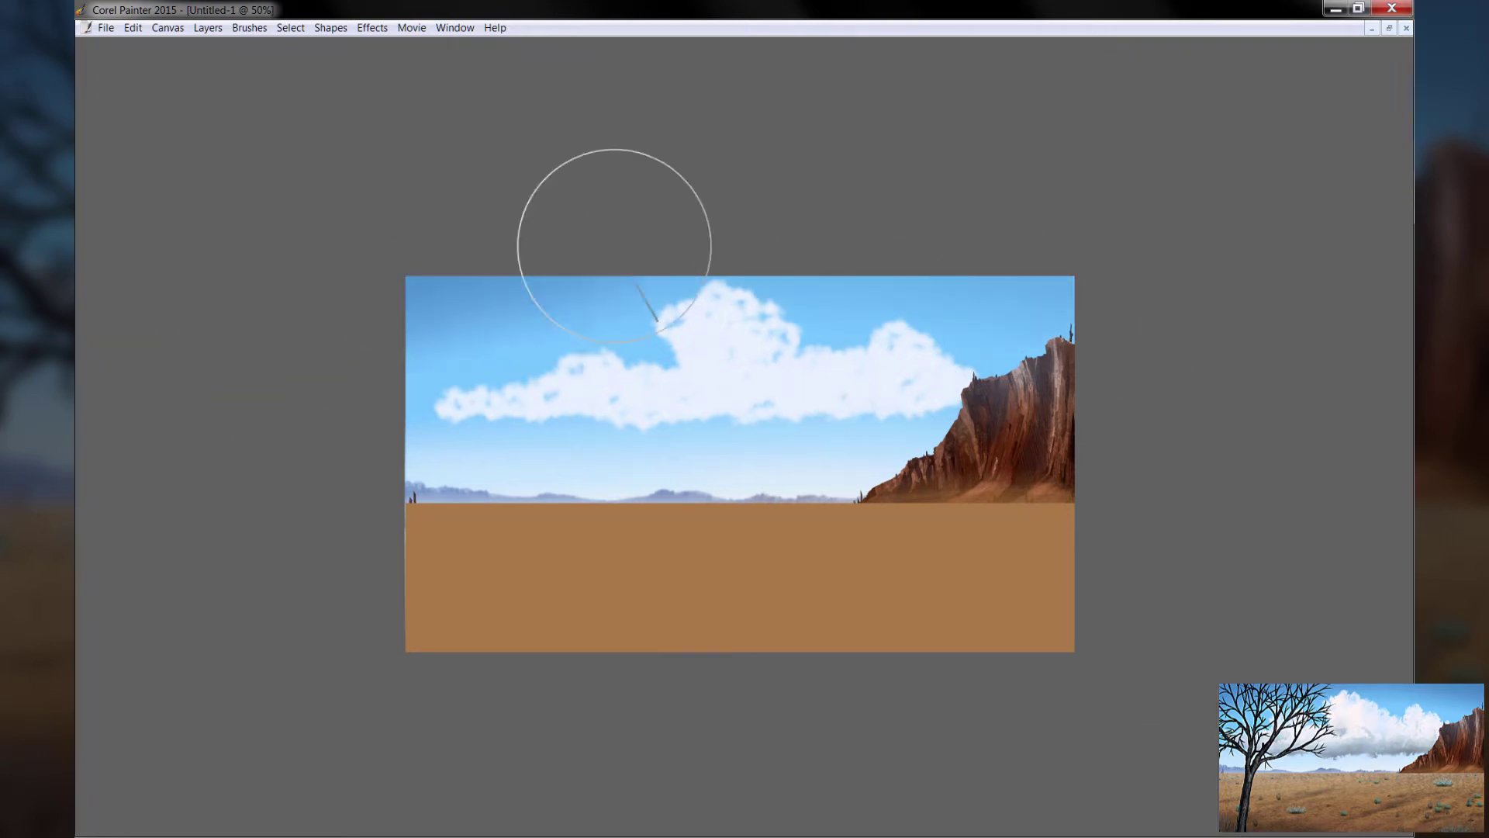
pyautogui.press('Tab')
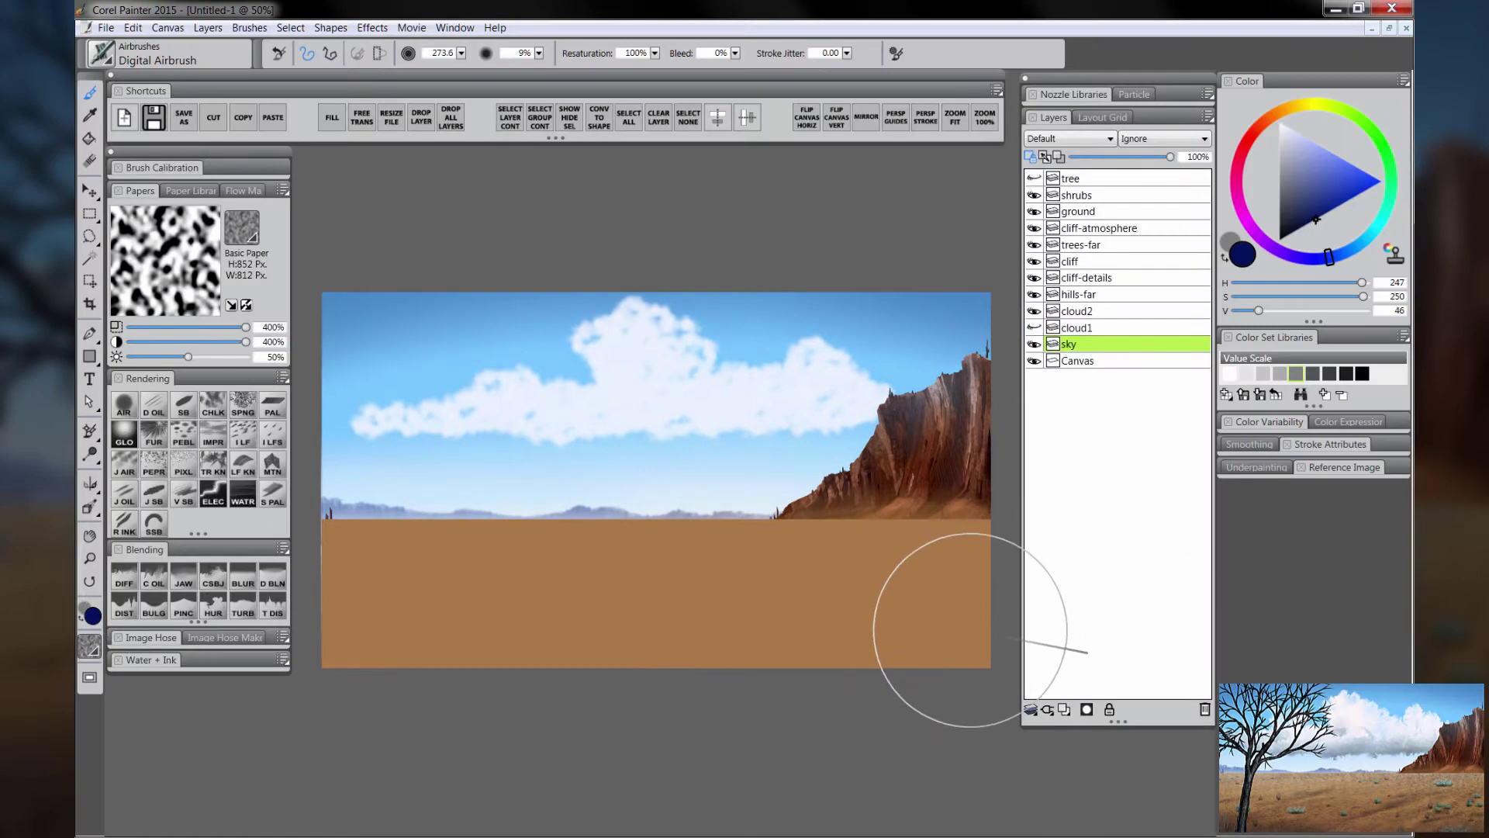
# Step: Shade the ground layer with the airbrush, using lighter tan toward the horizon and darker reddish brown along the lower edge
pyautogui.click(1096, 213)
pyautogui.keyDown('alt'); pyautogui.click(746, 526); pyautogui.keyUp('alt')
pyautogui.click(1318, 166)
pyautogui.press('Tab')
pyautogui.moveTo(388, 507)
pyautogui.mouseDown()
pyautogui.moveTo(1051, 508)
pyautogui.moveTo(348, 548)
pyautogui.mouseUp()
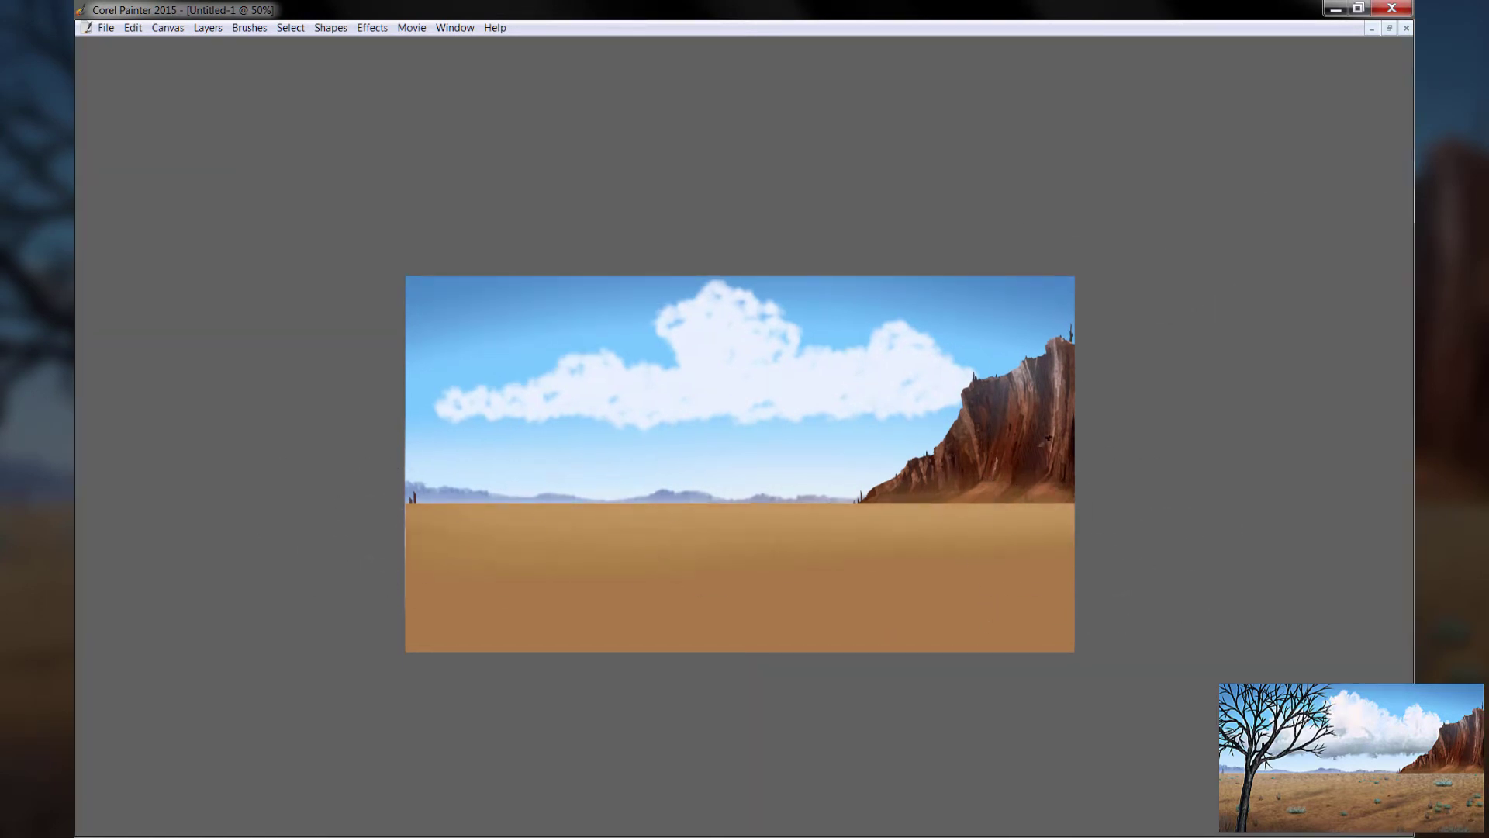
pyautogui.moveTo(863, 673); pyautogui.dragTo(405, 622)
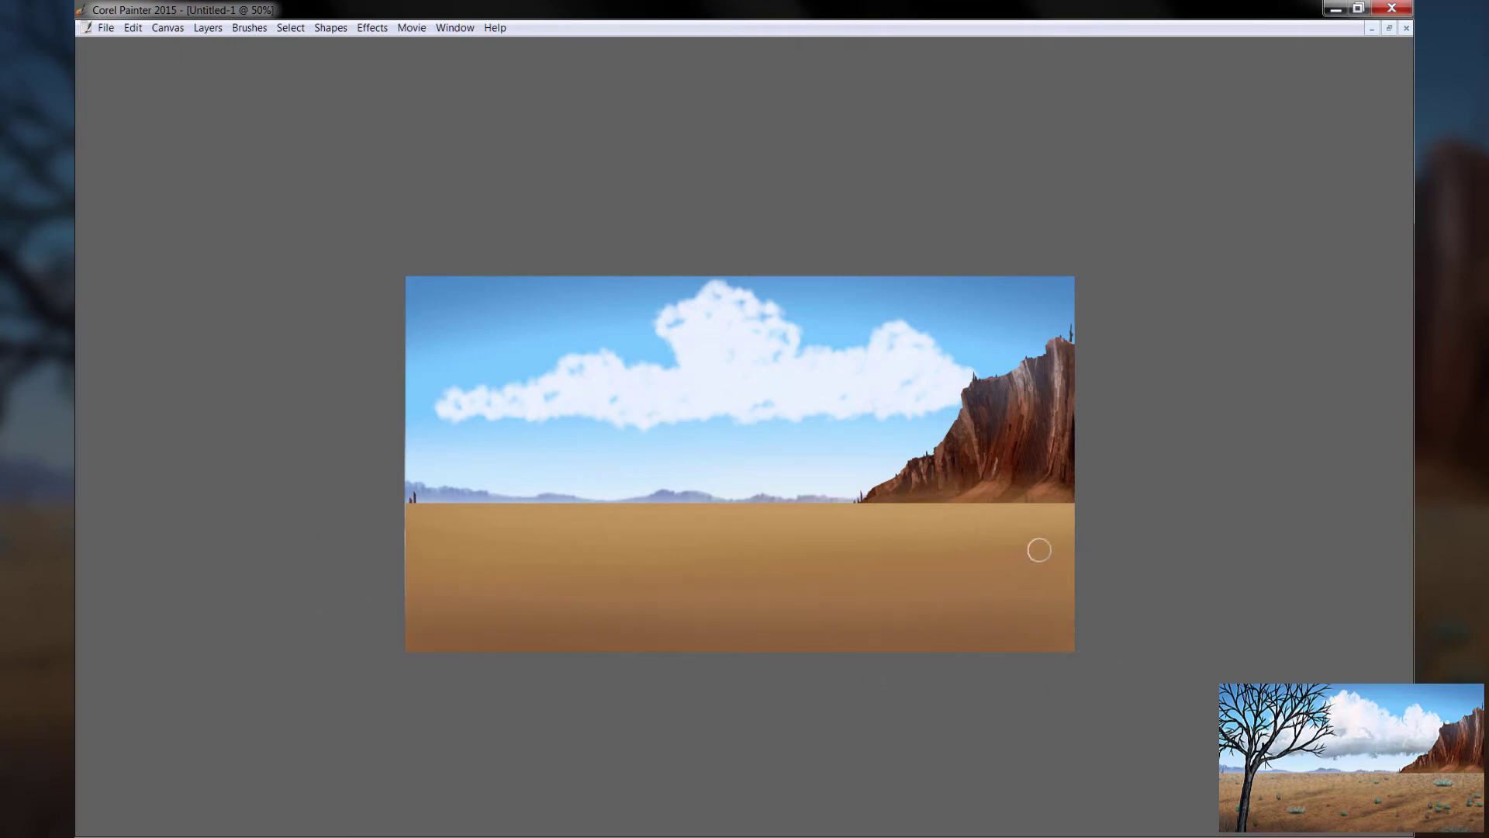
# Step: Brush light and dark streaks across the ground, fanning out from the cliff's base toward the foreground
pyautogui.moveTo(906, 543); pyautogui.dragTo(919, 545)
pyautogui.moveTo(1093, 491)
pyautogui.mouseDown()
pyautogui.moveTo(970, 532)
pyautogui.moveTo(488, 618)
pyautogui.moveTo(317, 594)
pyautogui.moveTo(1113, 504)
pyautogui.moveTo(1065, 552)
pyautogui.moveTo(1070, 659)
pyautogui.mouseUp()
pyautogui.press('Tab')
pyautogui.press('Tab')
pyautogui.moveTo(872, 511)
pyautogui.mouseDown()
pyautogui.moveTo(1063, 561)
pyautogui.moveTo(1014, 648)
pyautogui.mouseUp()
pyautogui.moveTo(1034, 564); pyautogui.dragTo(496, 593)
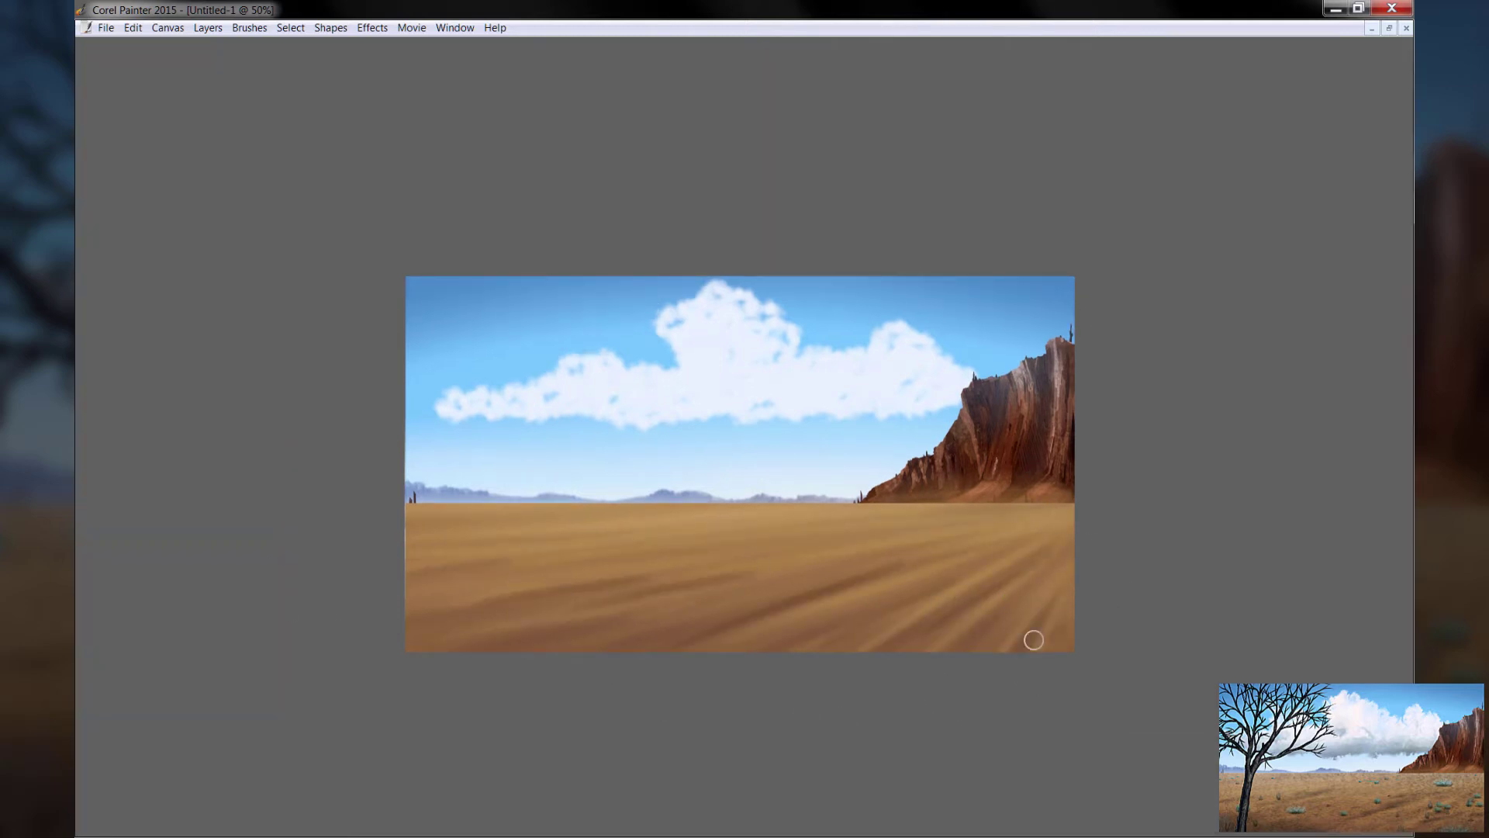
# Step: Break up the ground streaks with darker strokes and soften them with the Diffuse Blur blender at size 108.3
pyautogui.press('Tab')
pyautogui.press('Tab')
pyautogui.moveTo(873, 632); pyautogui.dragTo(655, 637)
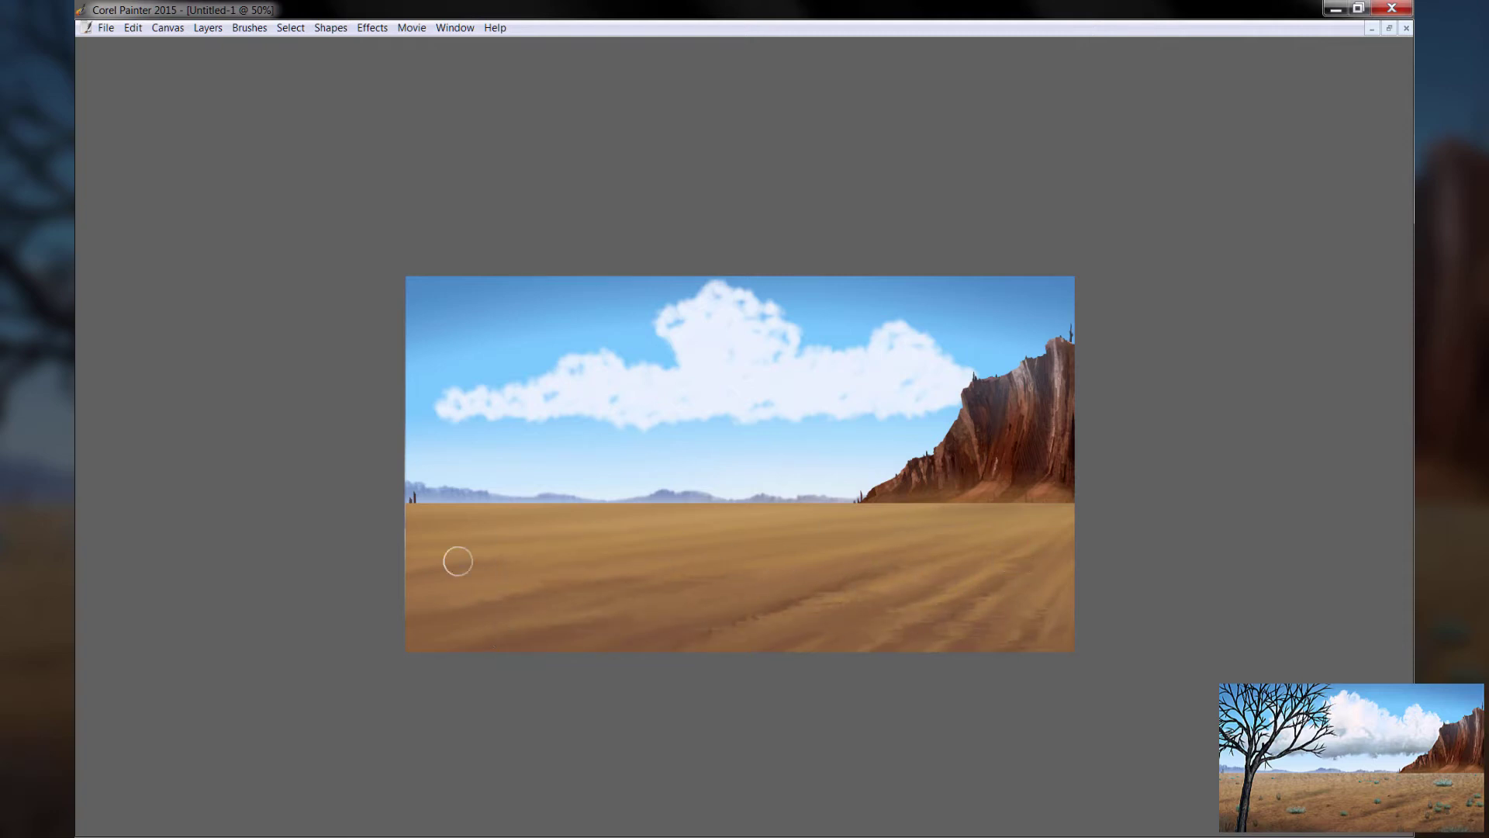
pyautogui.press('Tab')
pyautogui.press('Tab')
pyautogui.press('Tab')
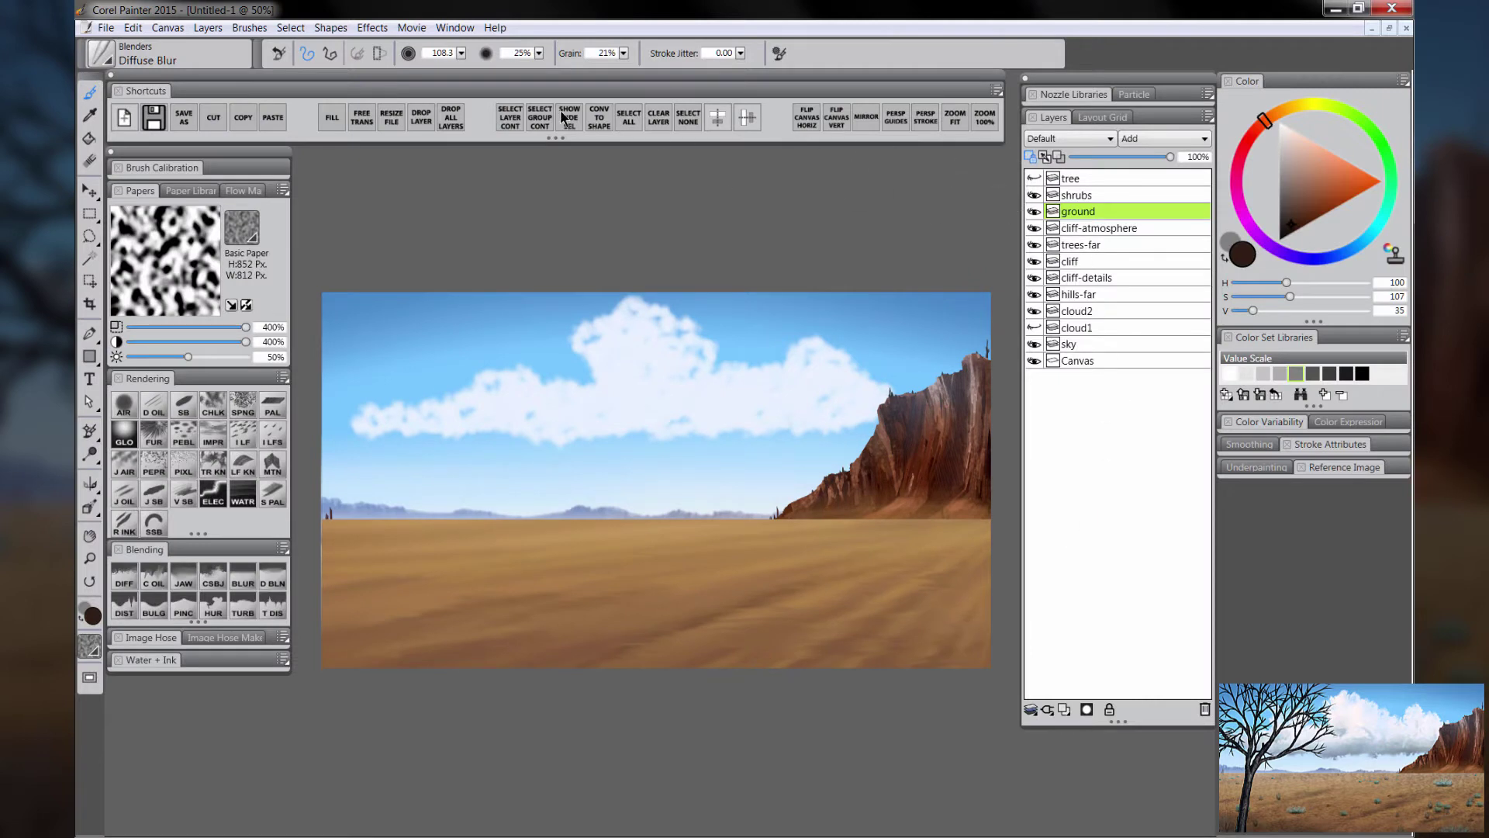
# Step: Add a new layer above ground and set its composite method to Multiply
pyautogui.hotkey('ctrl', 'd')
pyautogui.click(1064, 709)
pyautogui.click(1059, 139)
pyautogui.click(1074, 264)
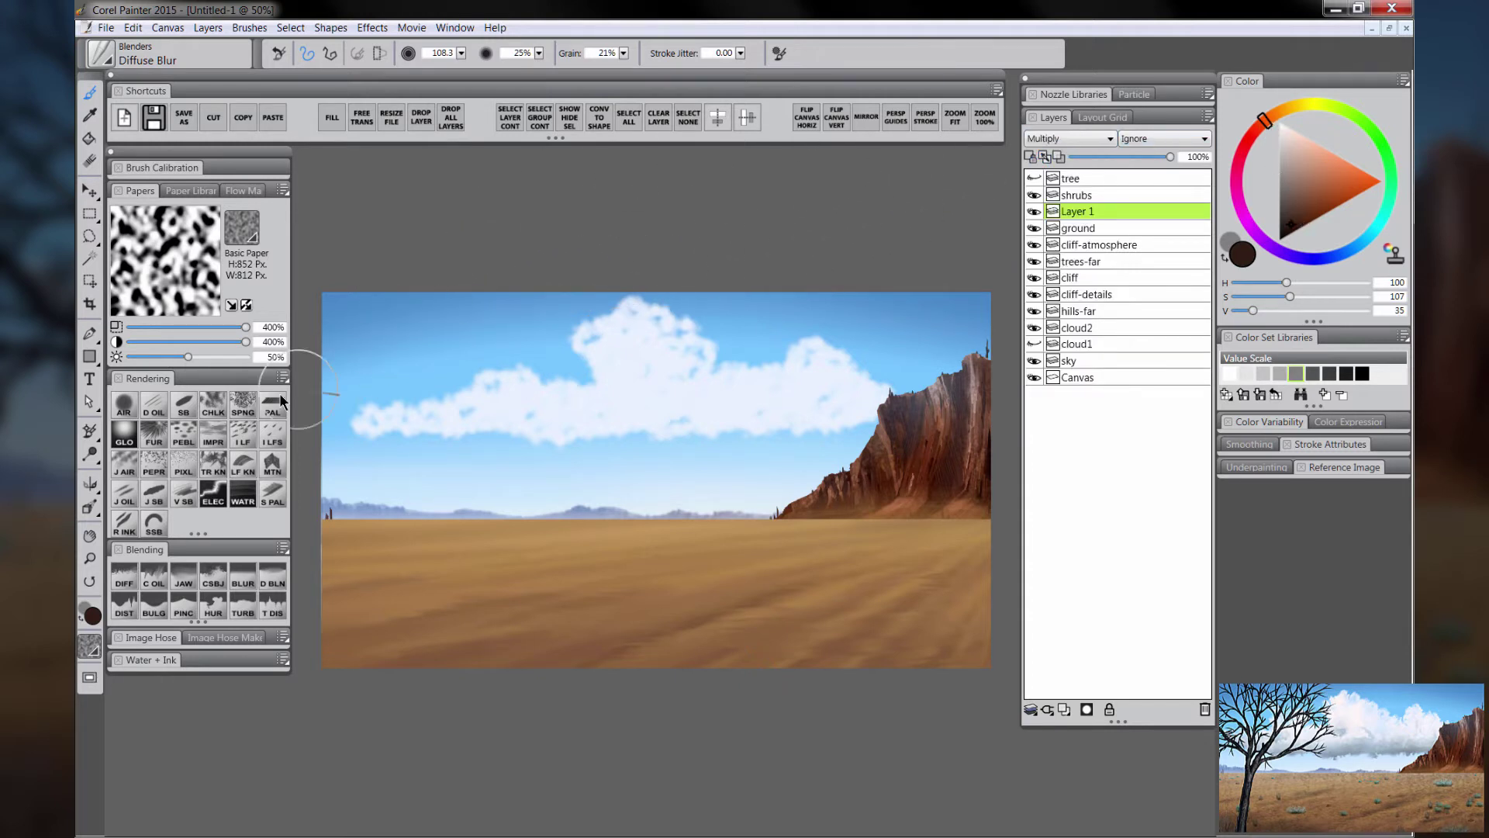
# Step: Paint dark brown speckled texture across the whole ground on the Multiply layer, varying the brush size, and name it ground-tex
pyautogui.press('Tab')
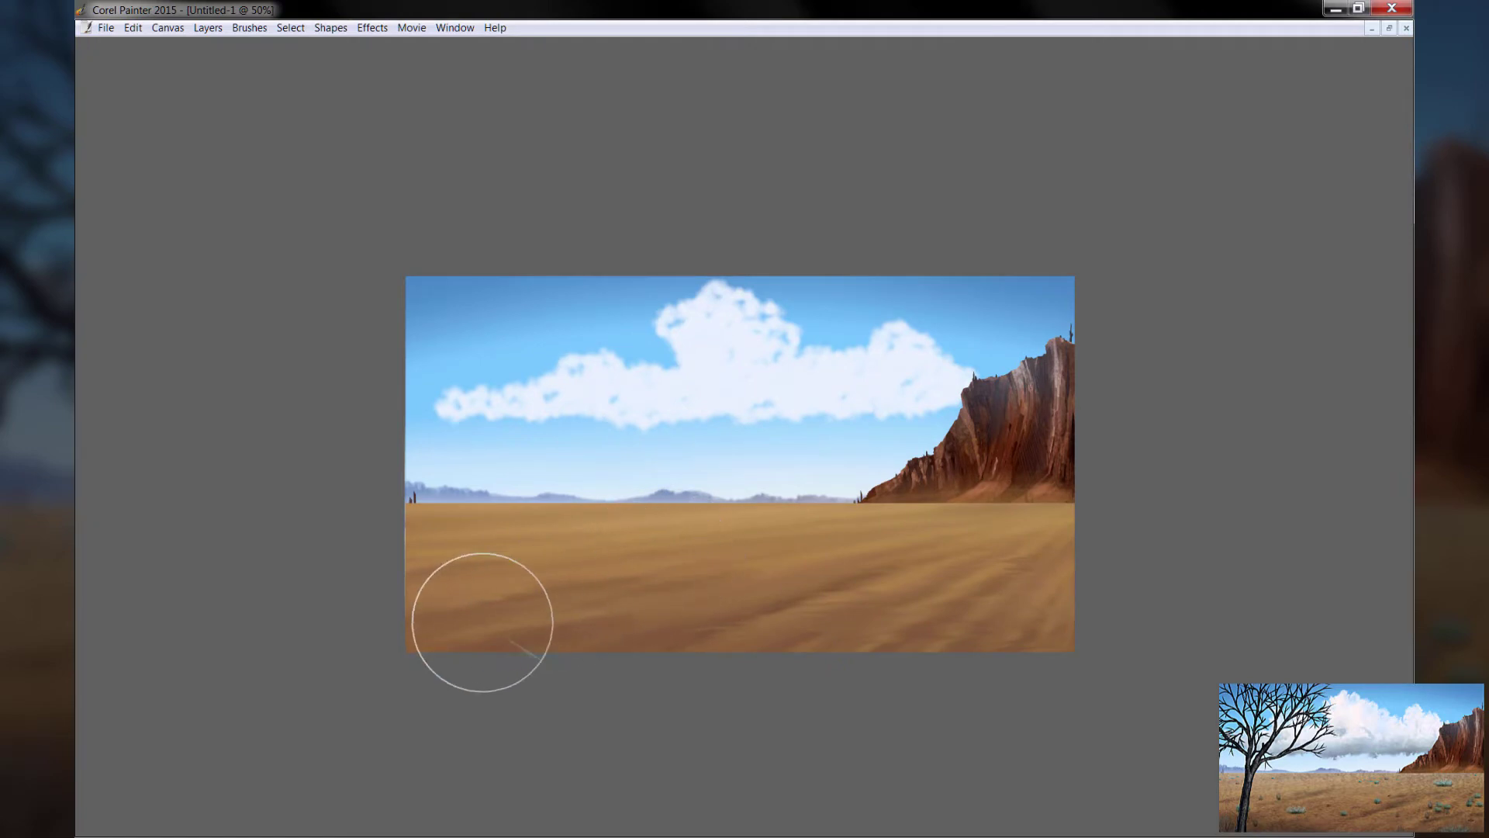
pyautogui.moveTo(420, 514)
pyautogui.mouseDown()
pyautogui.moveTo(1050, 512)
pyautogui.moveTo(432, 538)
pyautogui.moveTo(964, 538)
pyautogui.moveTo(368, 592)
pyautogui.moveTo(924, 565)
pyautogui.moveTo(213, 654)
pyautogui.mouseUp()
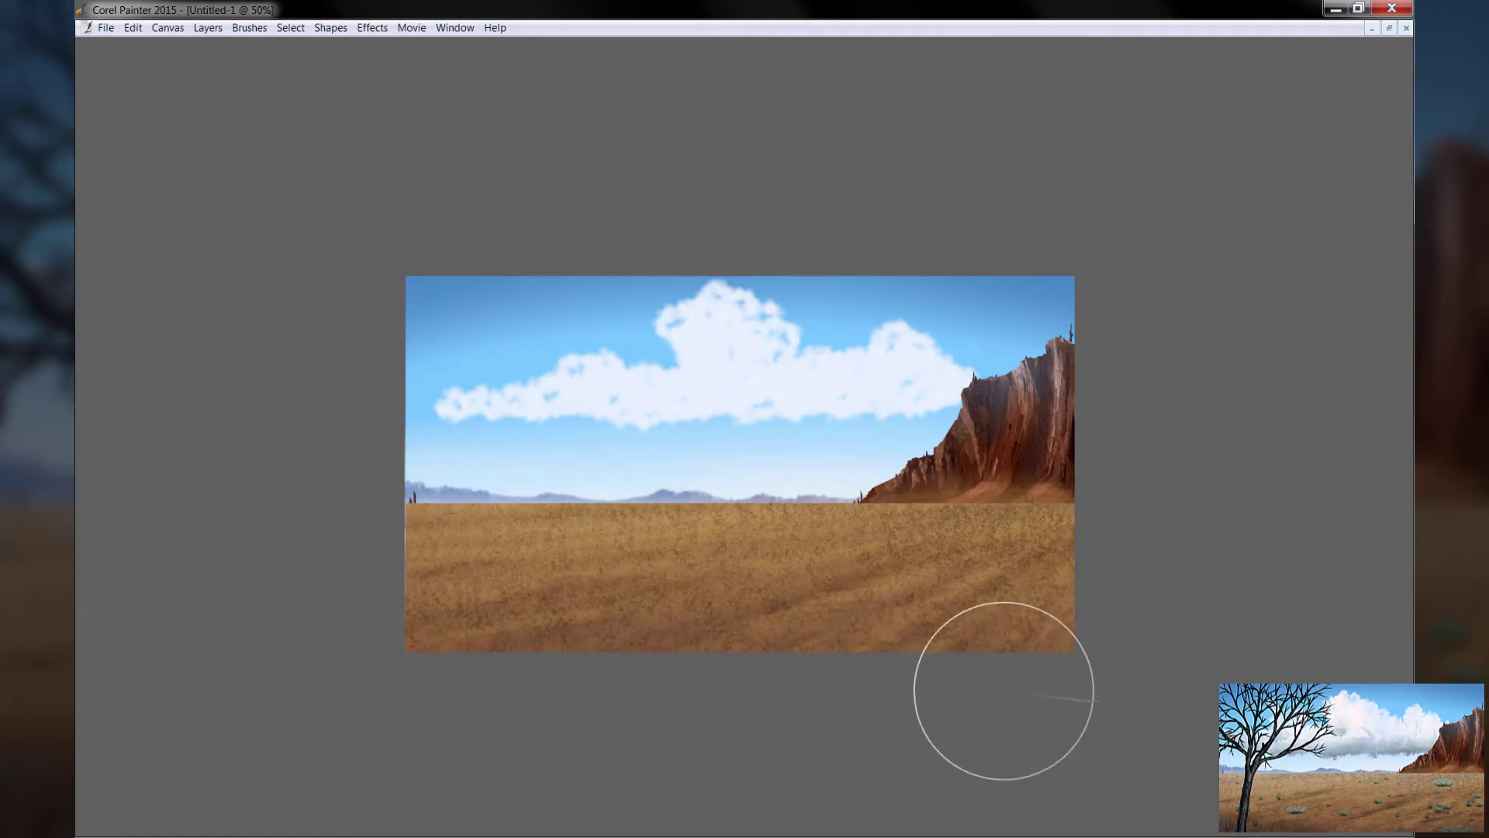
pyautogui.press('Tab')
pyautogui.press('Tab')
pyautogui.moveTo(1166, 516)
pyautogui.mouseDown()
pyautogui.moveTo(927, 508)
pyautogui.moveTo(834, 546)
pyautogui.moveTo(663, 572)
pyautogui.mouseUp()
pyautogui.press(']')
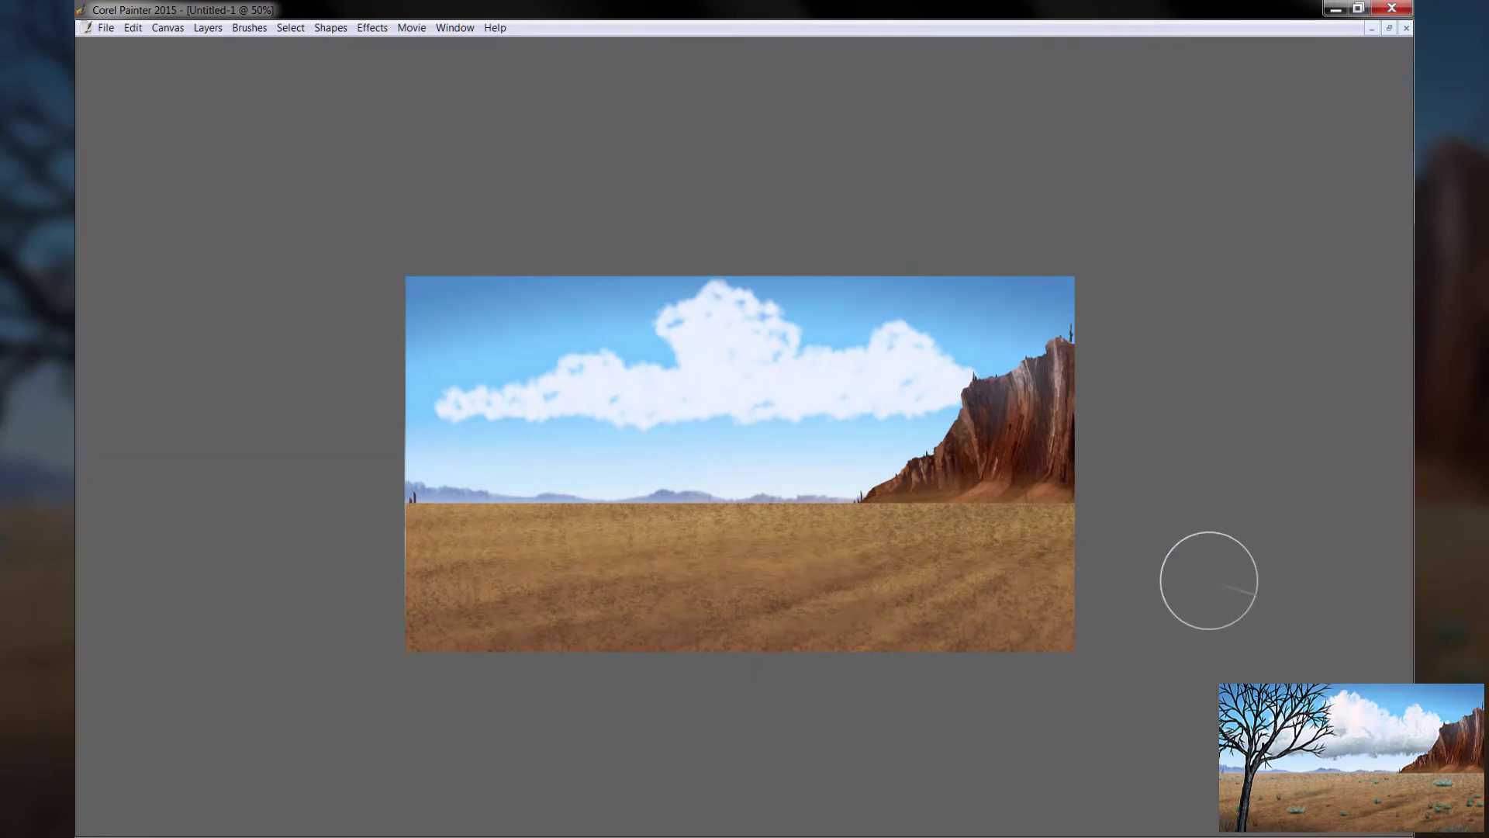
# Step: Airbrush pale blue haze over the distant ground at size 142.9 and blur the texture near the horizon
pyautogui.press('Tab')
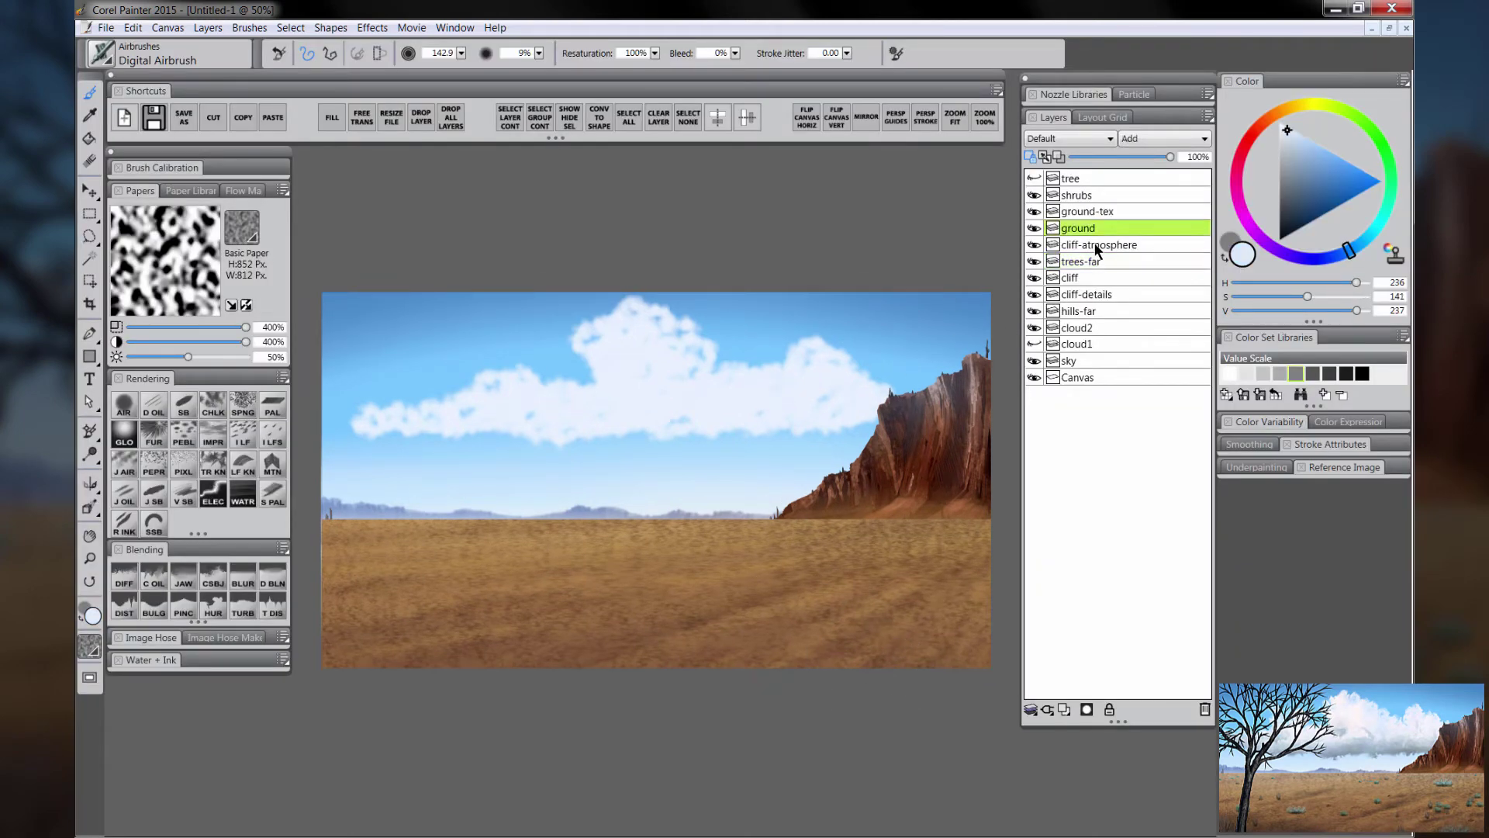
pyautogui.press('Tab')
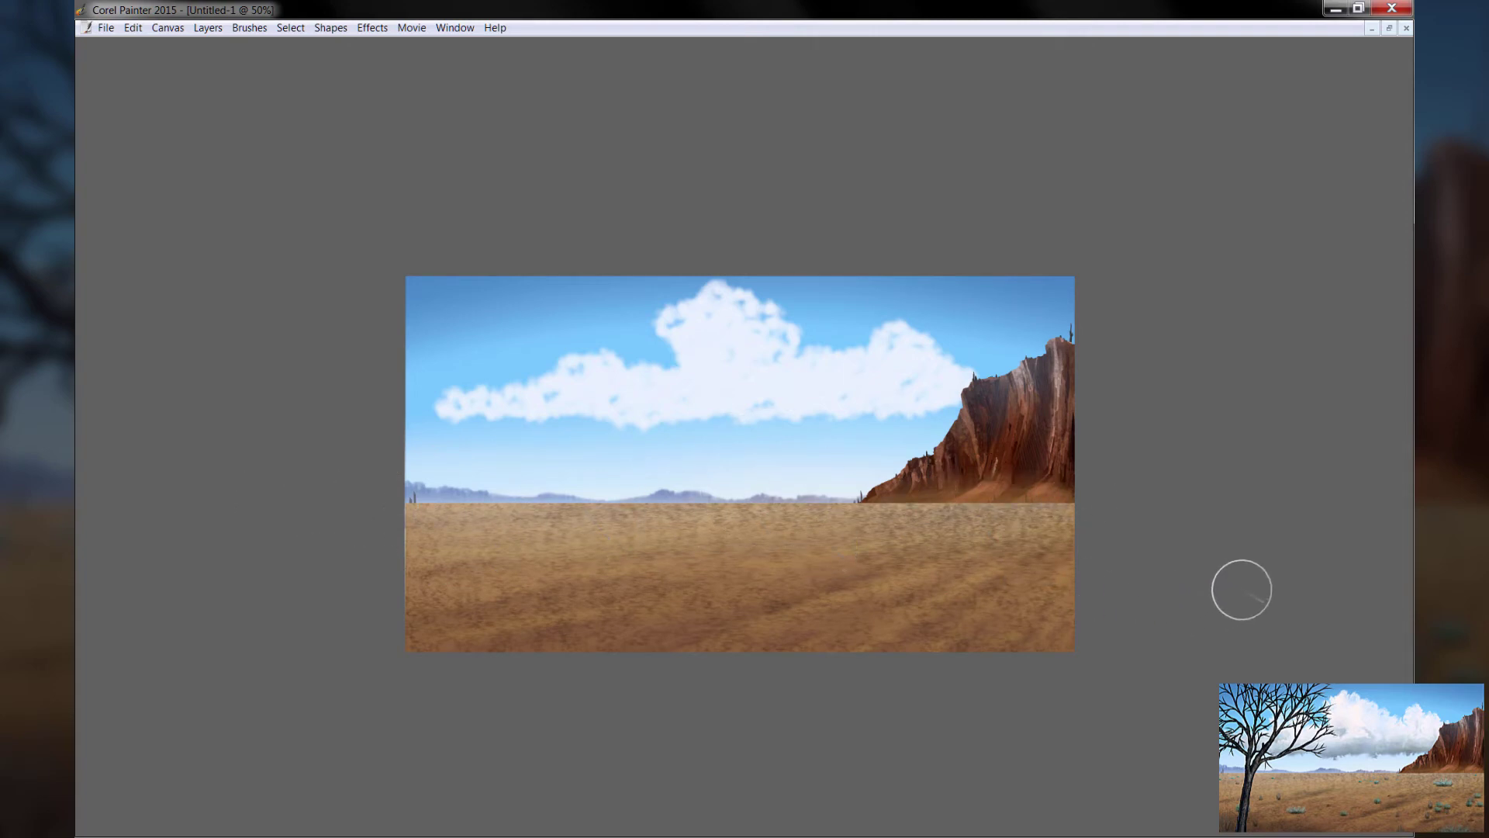
pyautogui.press('Tab')
# Step: Merge the ground-tex and ground layers into one layer named ground, and duplicate it
pyautogui.keyDown('shift'); pyautogui.click(1099, 211); pyautogui.keyUp('shift')
pyautogui.hotkey('ctrl', 'e')
pyautogui.doubleClick(1097, 212)
pyautogui.write('gr')
pyautogui.press('Return')
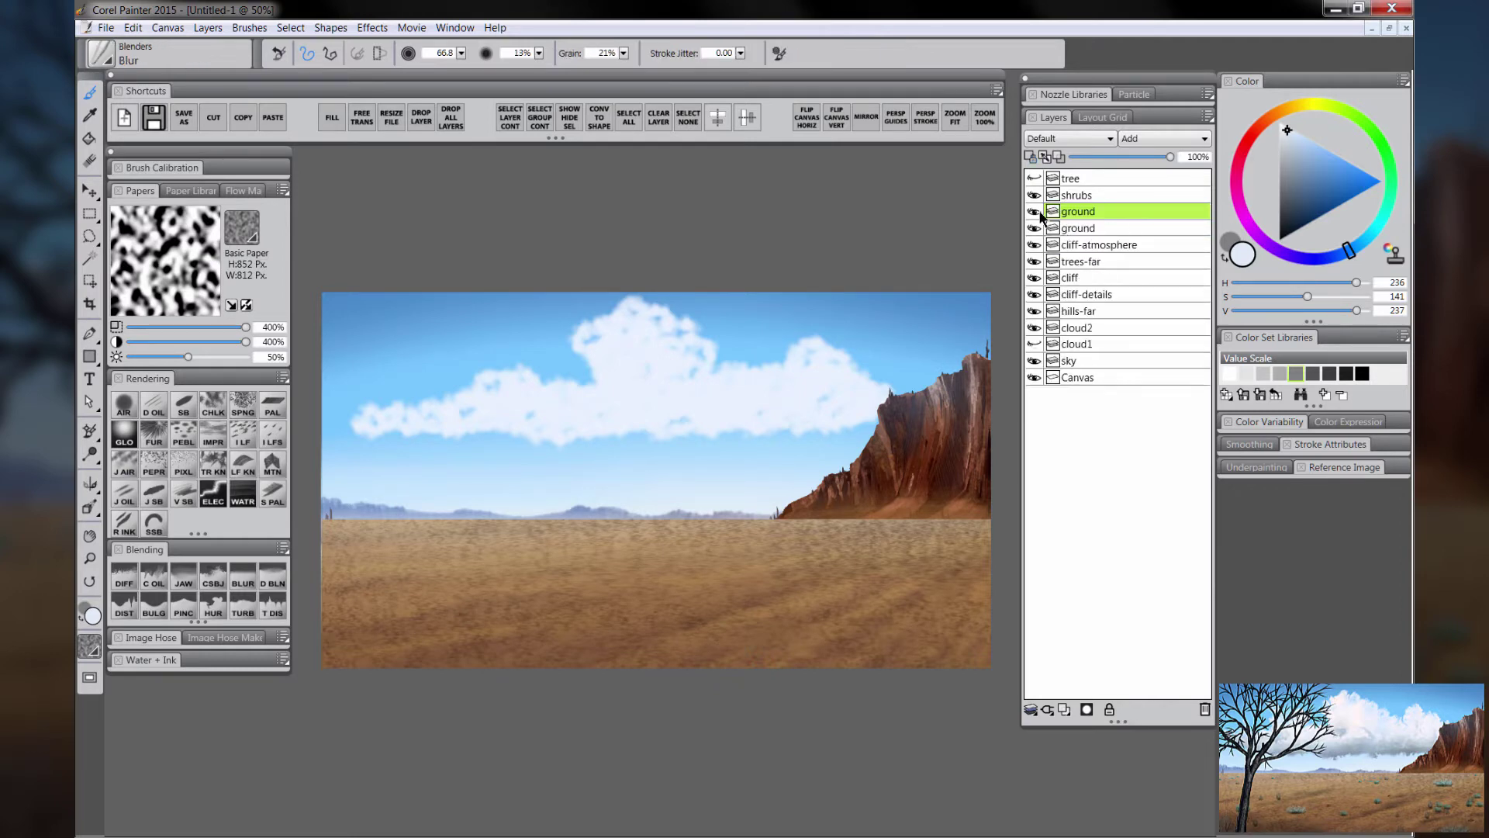
# Step: Hide the upper ground layer and apply a Gaussian Soften of 5.36 to the lower ground layer
pyautogui.click(1034, 212)
pyautogui.click(1076, 229)
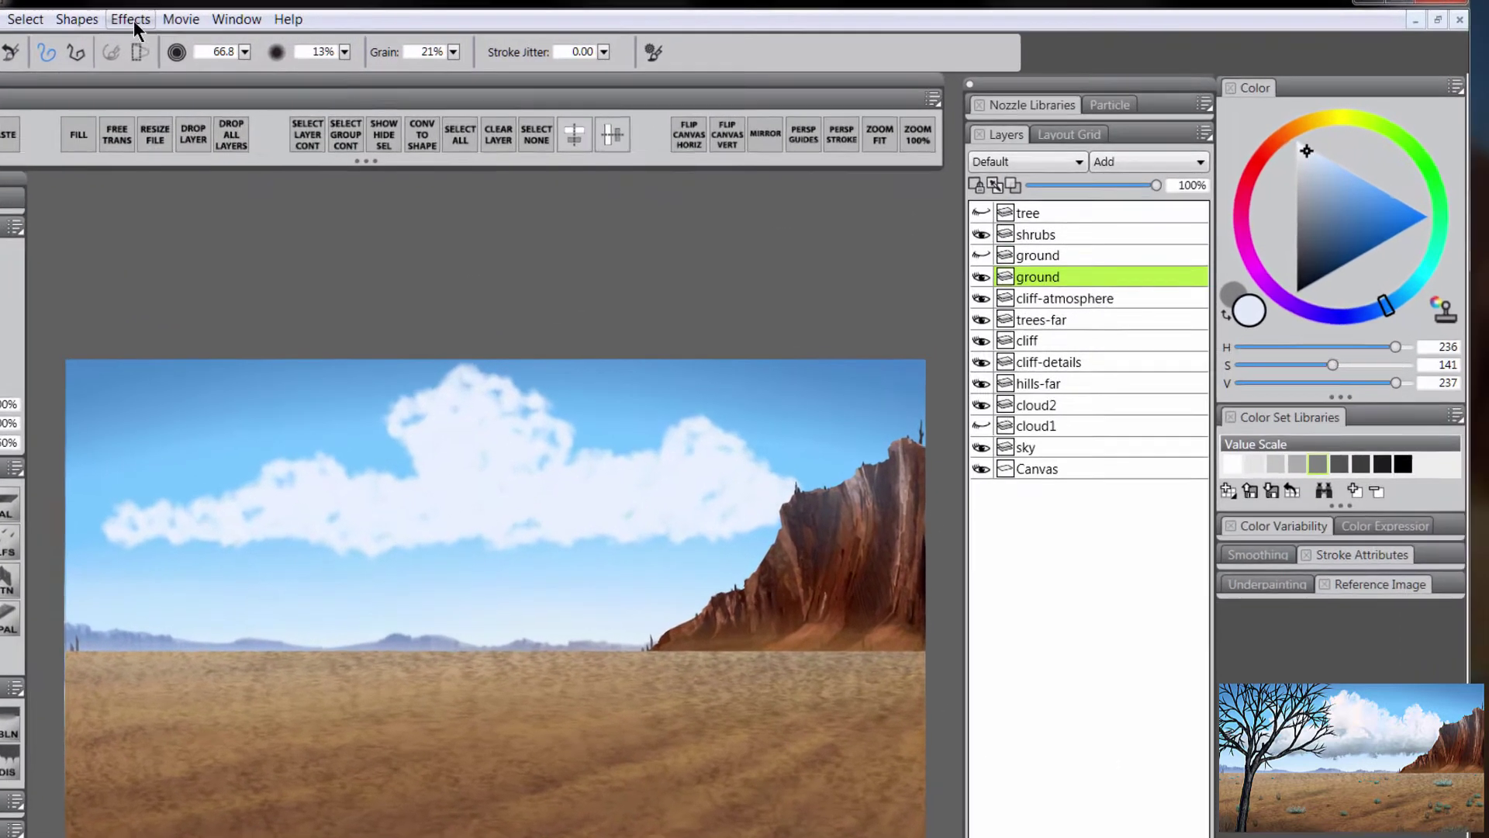
pyautogui.click(359, 28)
pyautogui.moveTo(418, 113)
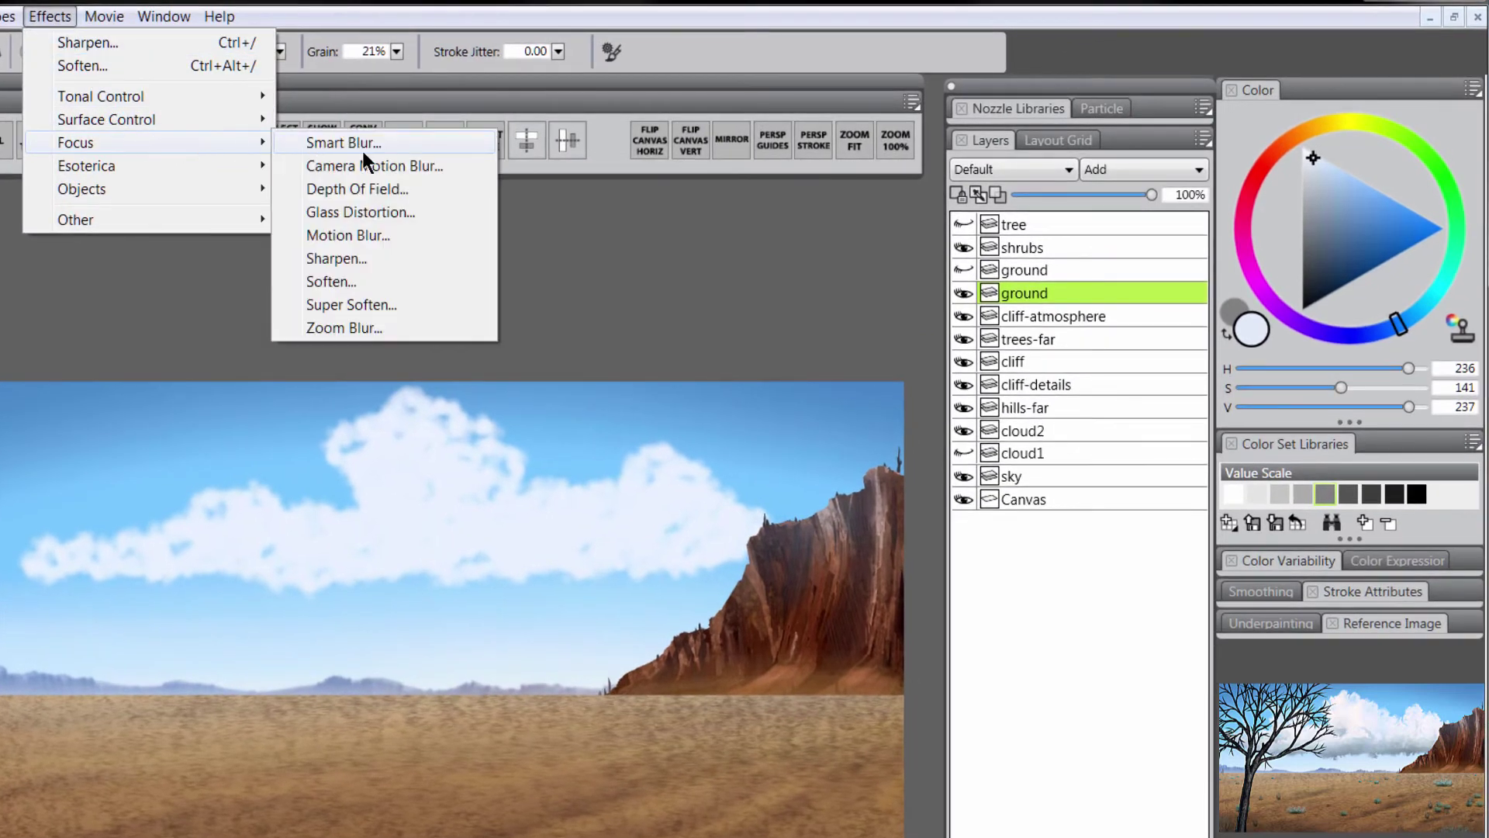
pyautogui.click(334, 281)
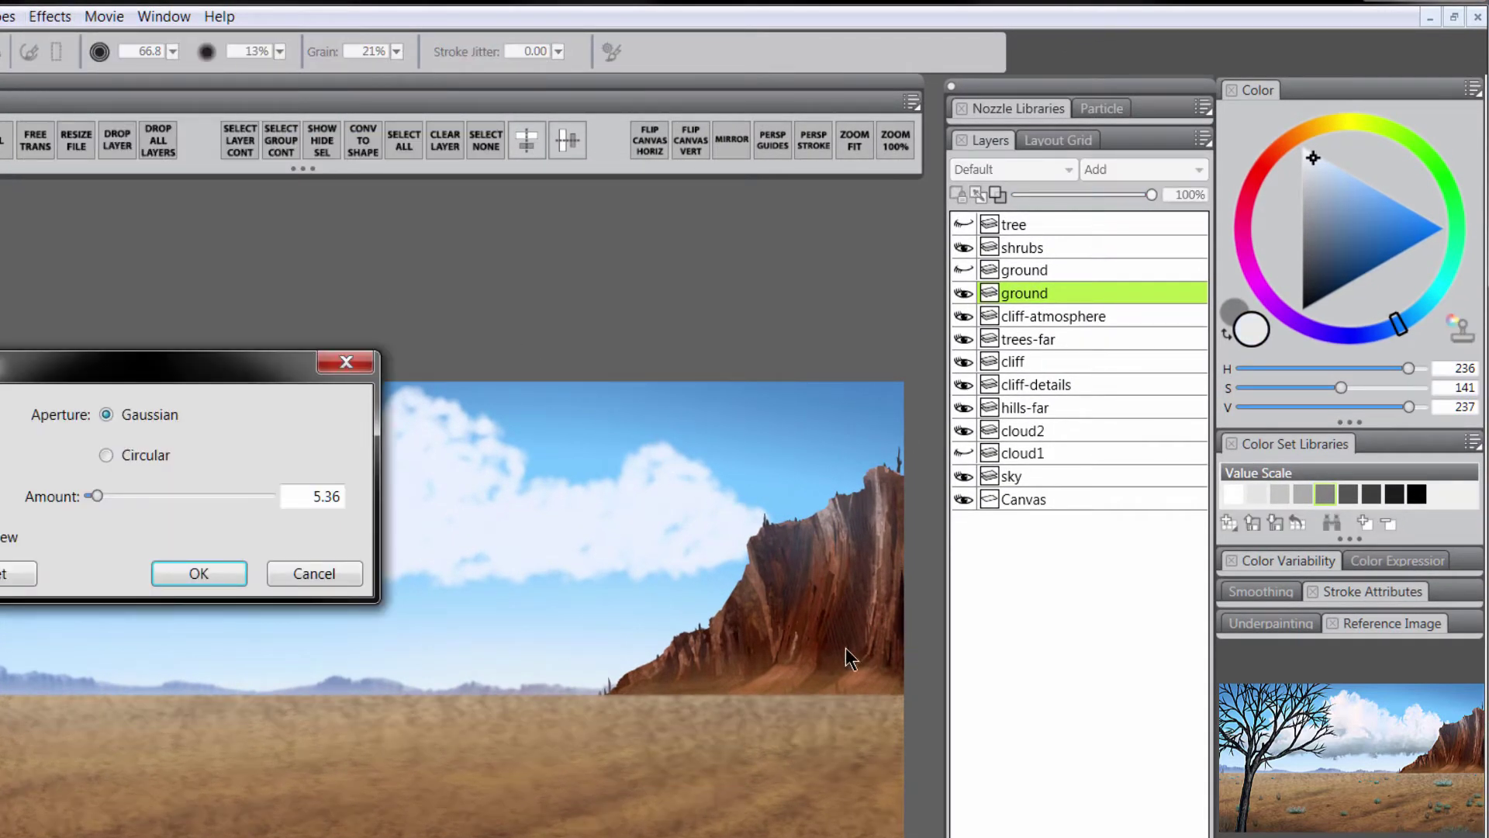
pyautogui.click(211, 578)
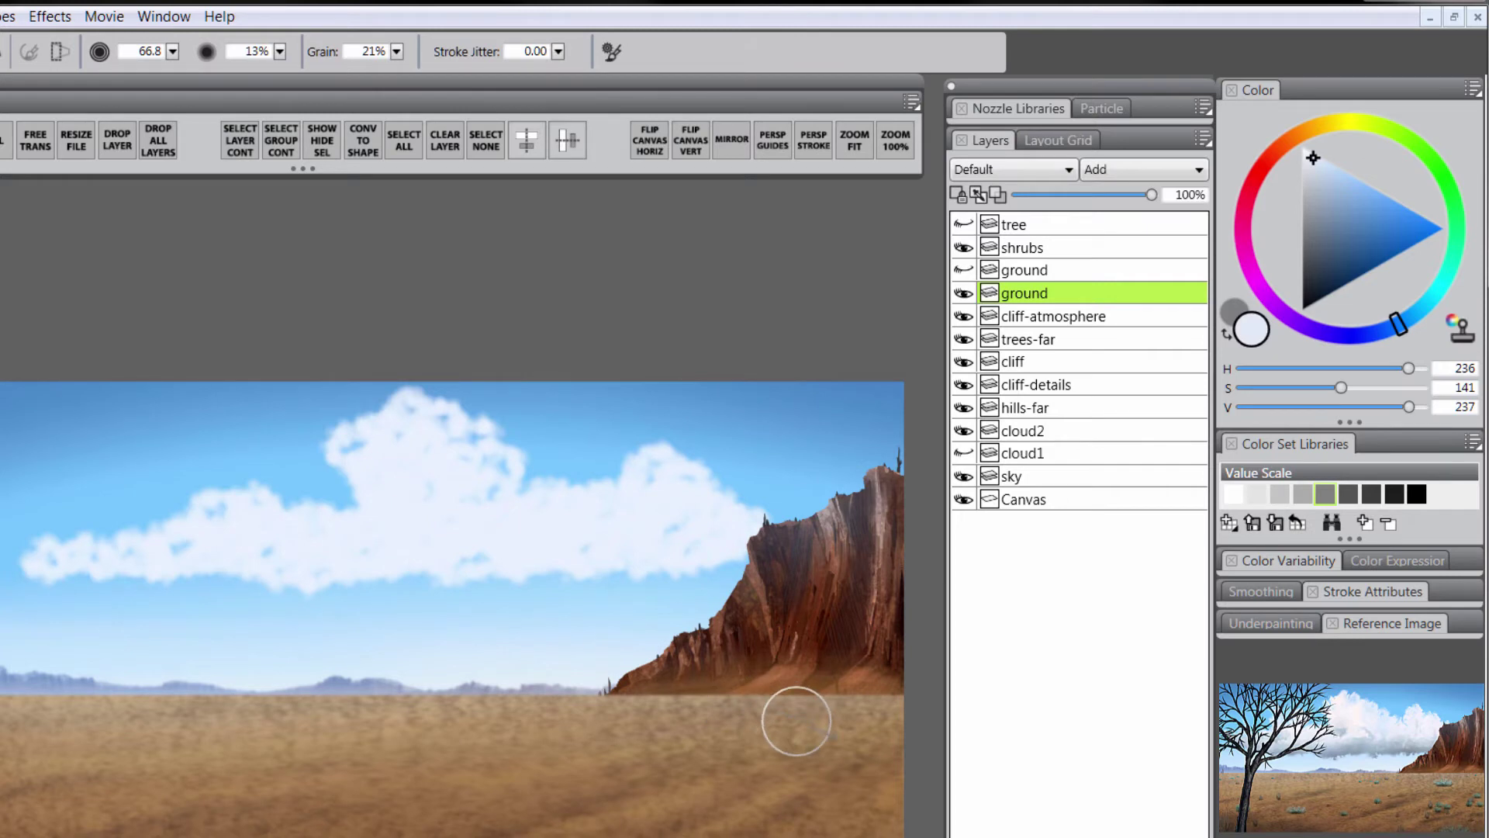
# Step: Show the upper ground layer, add a layer mask, and airbrush black on the mask along the horizon to reveal the blurred copy
pyautogui.click(1036, 271)
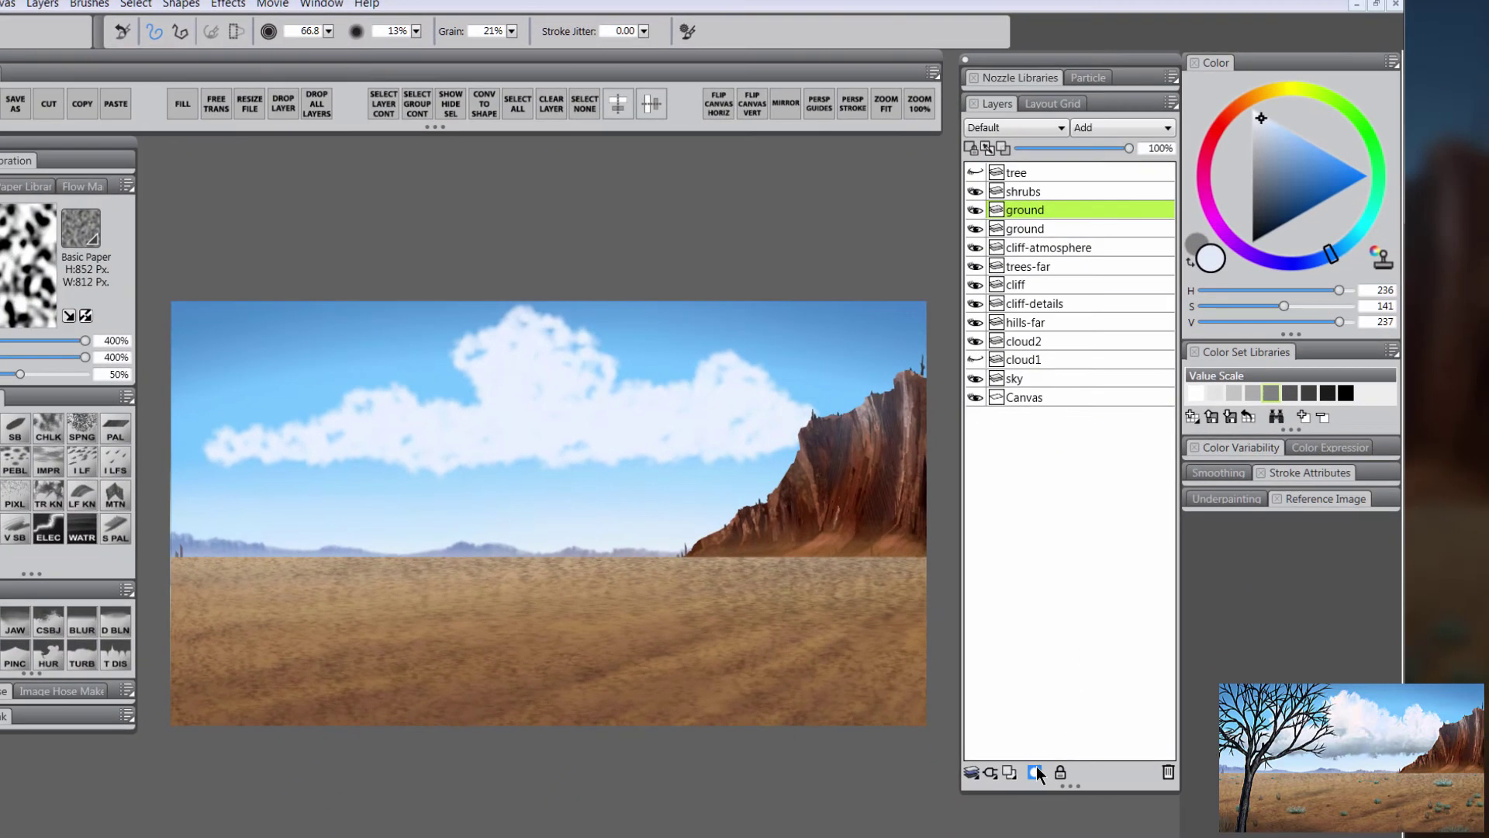
pyautogui.click(1036, 771)
pyautogui.moveTo(1262, 207); pyautogui.dragTo(1244, 241)
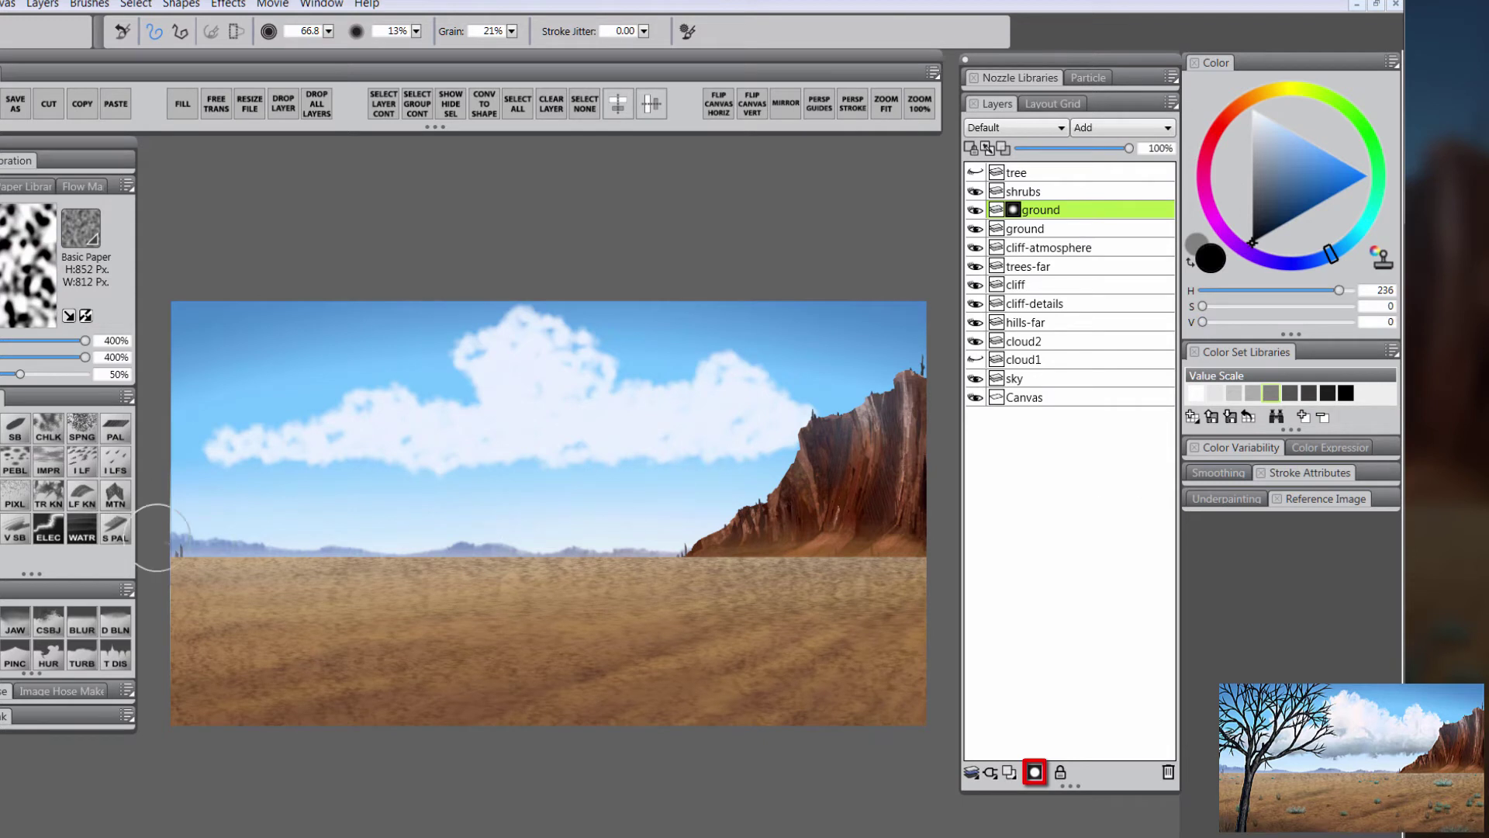
pyautogui.press('Tab')
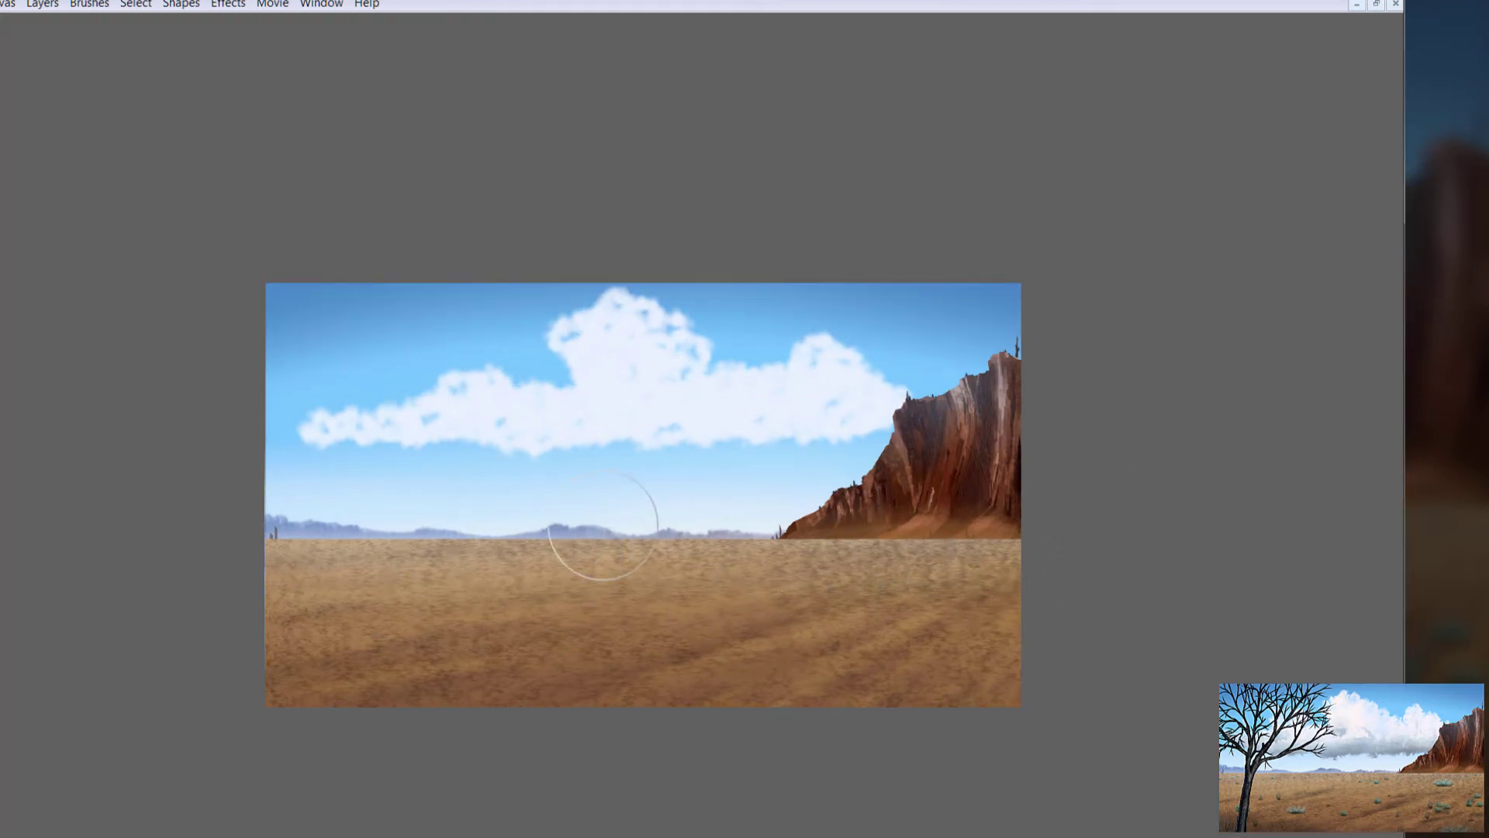
pyautogui.press('Tab')
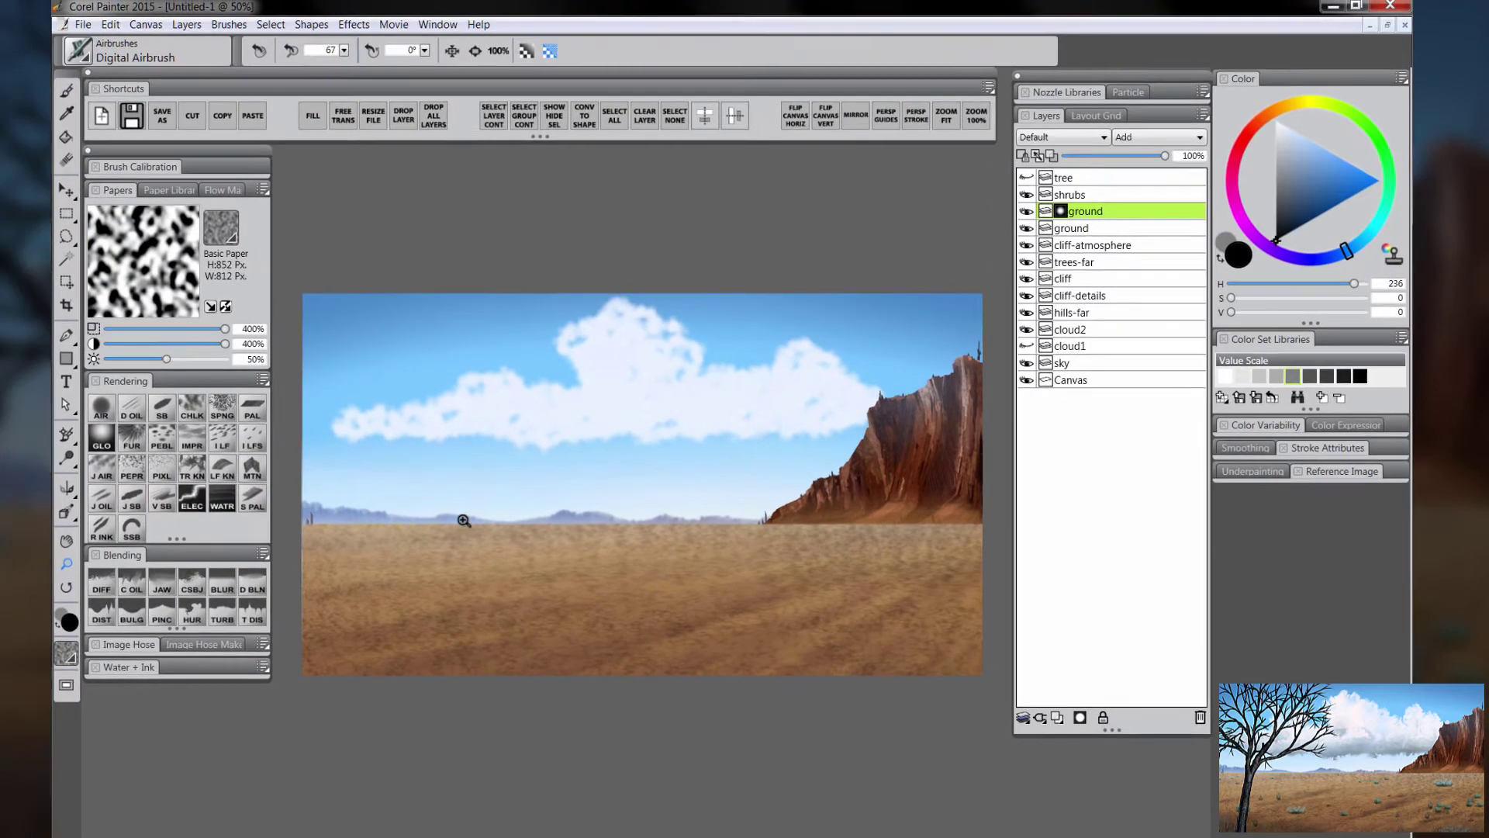
# Step: Merge the two ground layers into one layer named ground and select the cliff-atmosphere layer
pyautogui.click(532, 539)
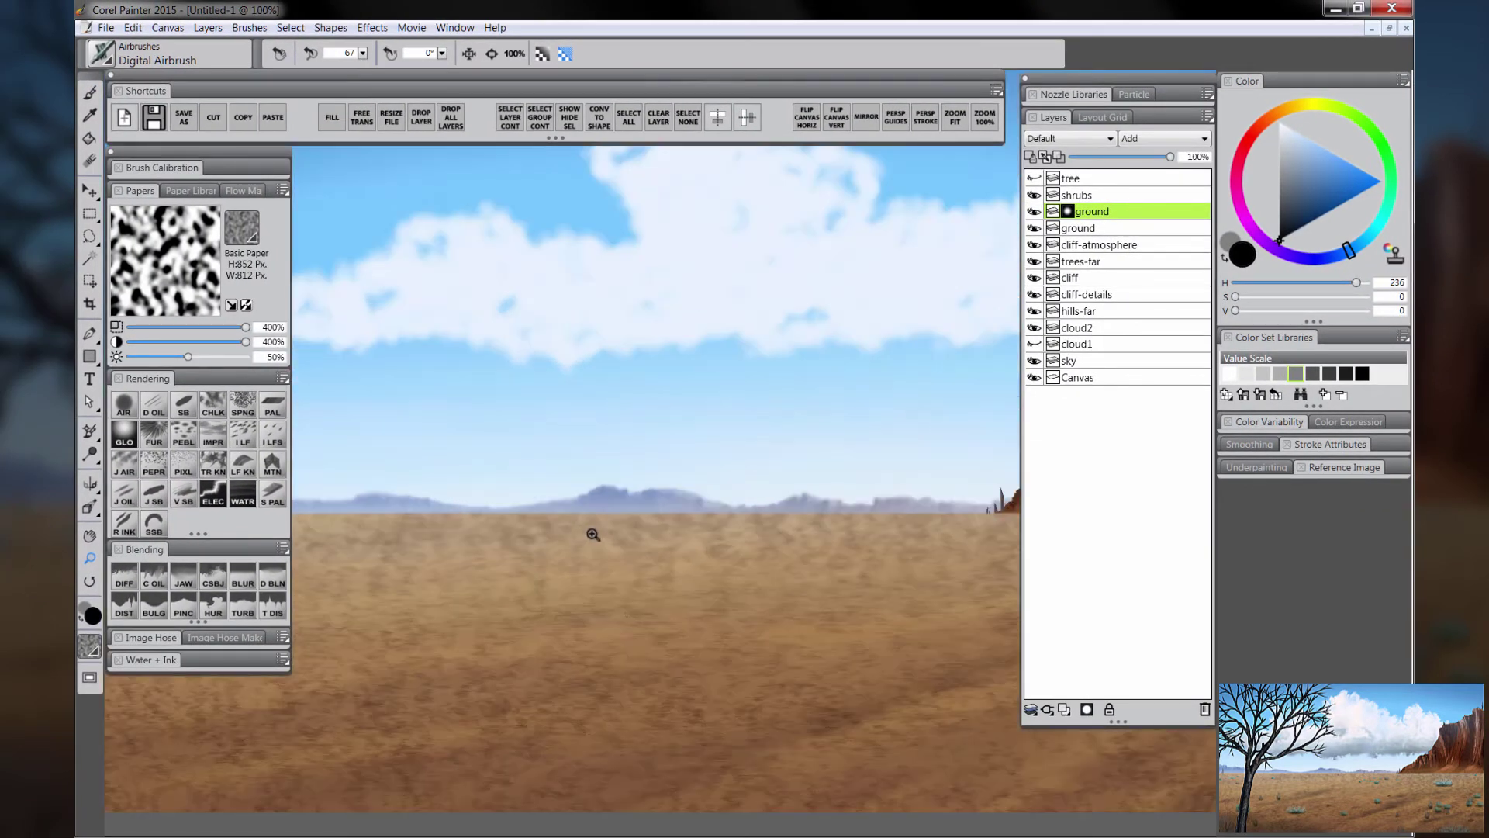
pyautogui.keyDown('alt'); pyautogui.click(600, 533); pyautogui.keyUp('alt')
pyautogui.keyDown('shift'); pyautogui.click(1098, 227); pyautogui.keyUp('shift')
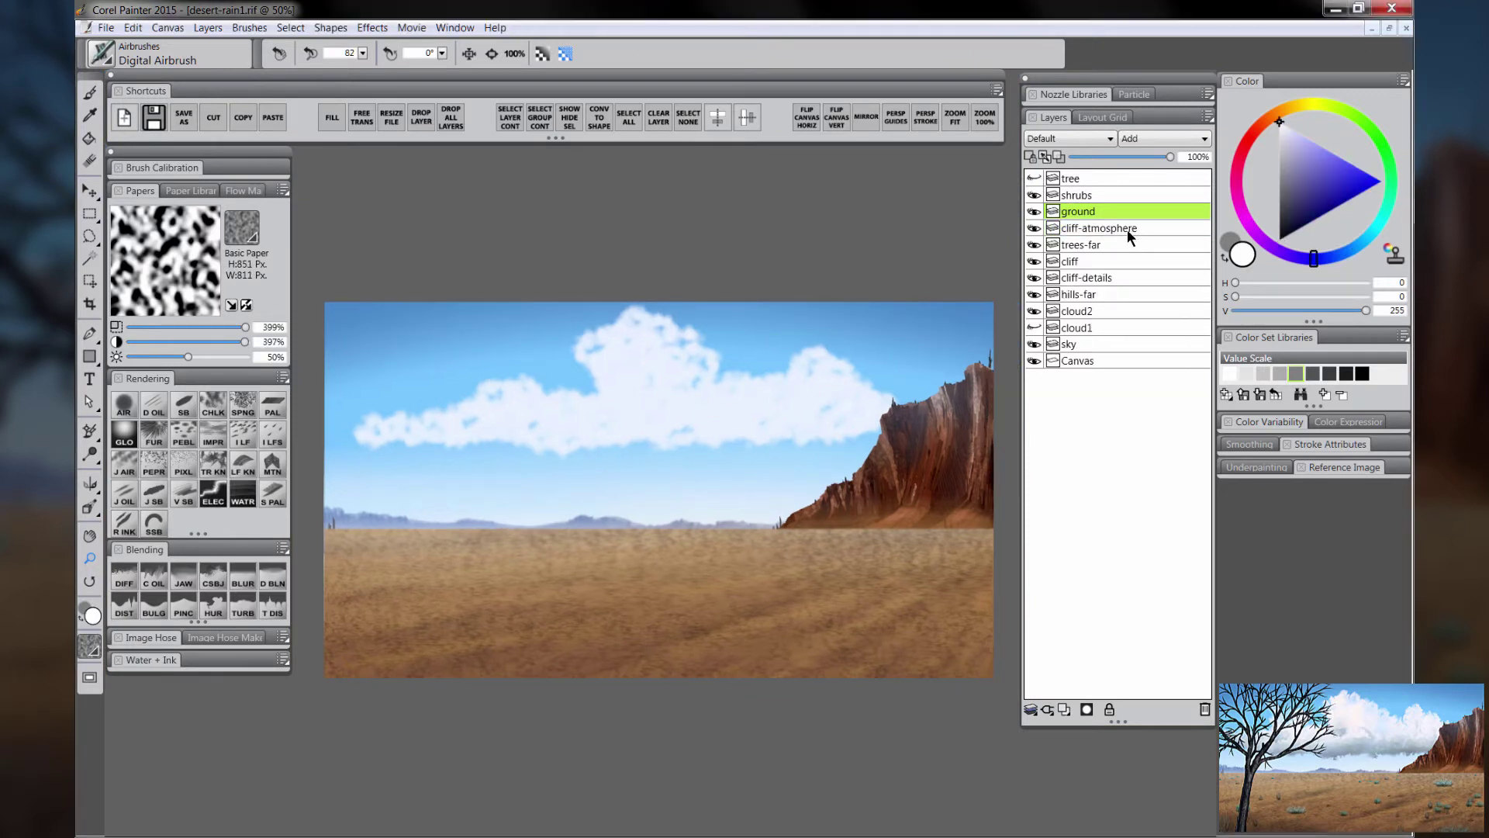
pyautogui.click(1128, 229)
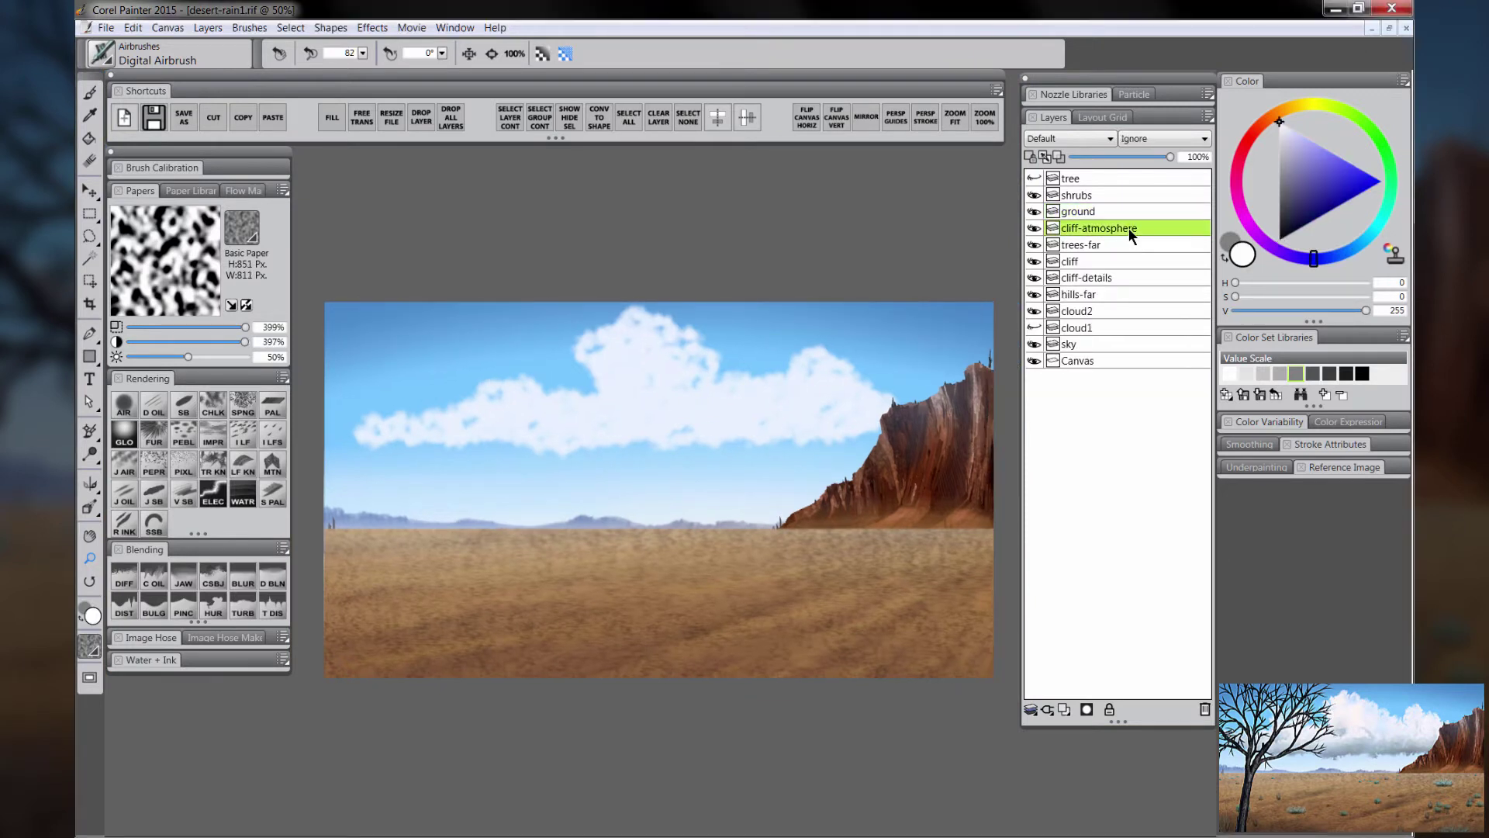
# Step: Merge the cliff-atmosphere, trees-far, cliff and cliff-details layers into one layer named cliff+trees-far
pyautogui.keyDown('shift'); pyautogui.click(1107, 277); pyautogui.keyUp('shift')
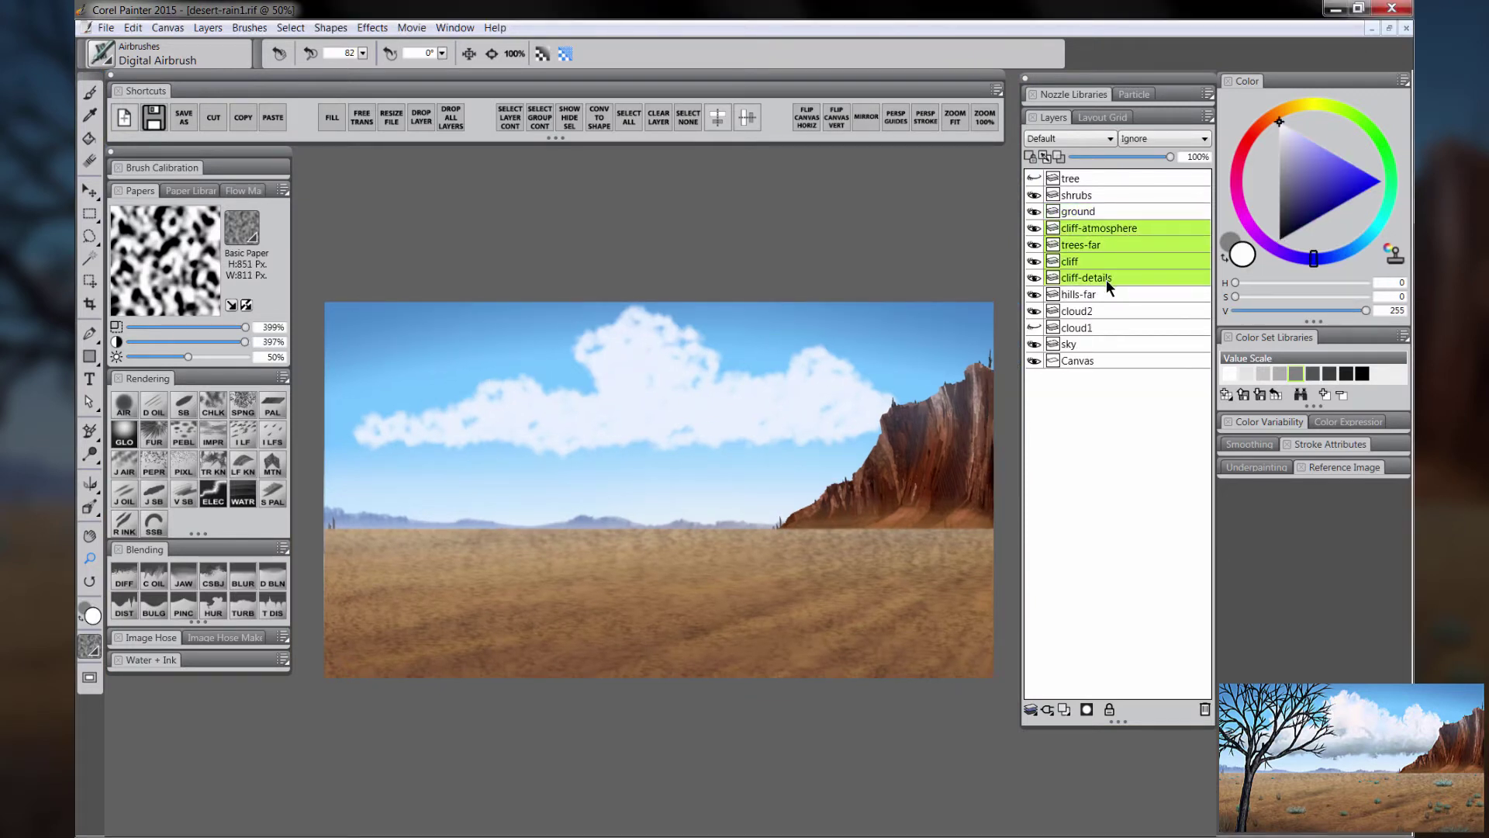
pyautogui.hotkey('ctrl', 'e')
pyautogui.click(1104, 229)
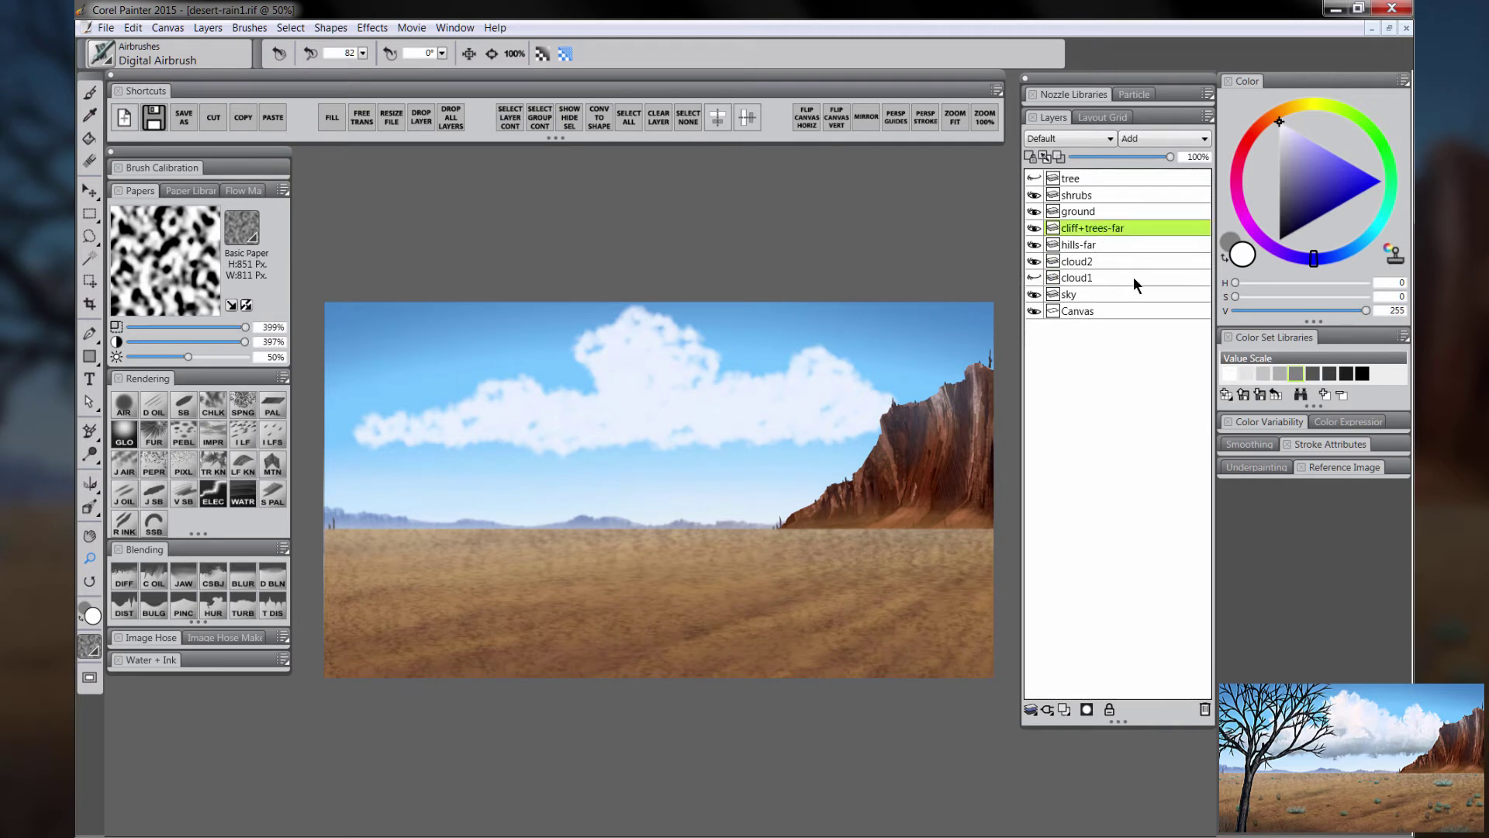
# Step: Apply a Gaussian Soften of 3.24 to the cliff+trees-far layer
pyautogui.click(375, 29)
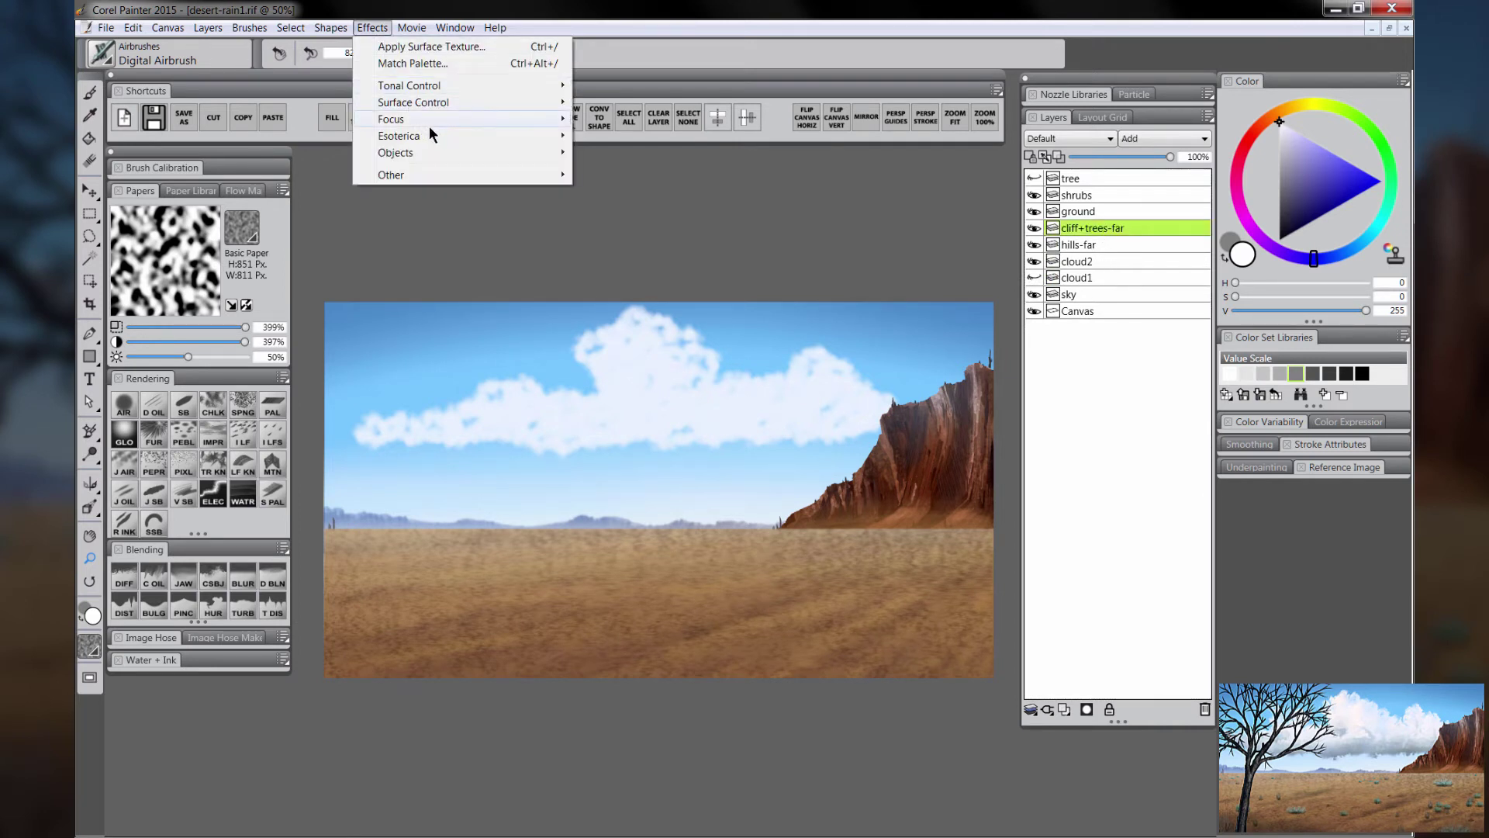
pyautogui.moveTo(430, 122)
pyautogui.click(647, 224)
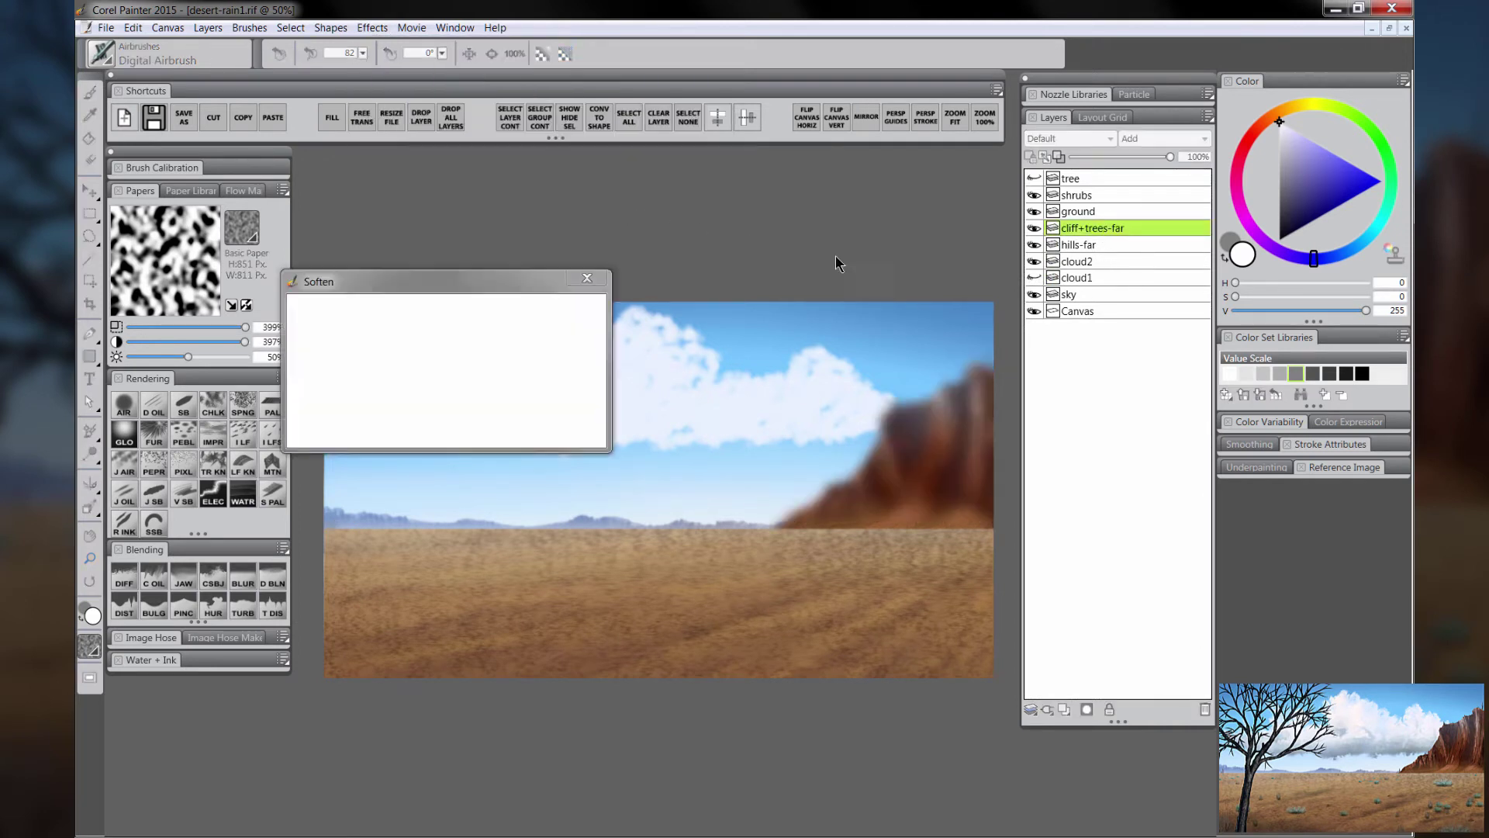
pyautogui.click(404, 376)
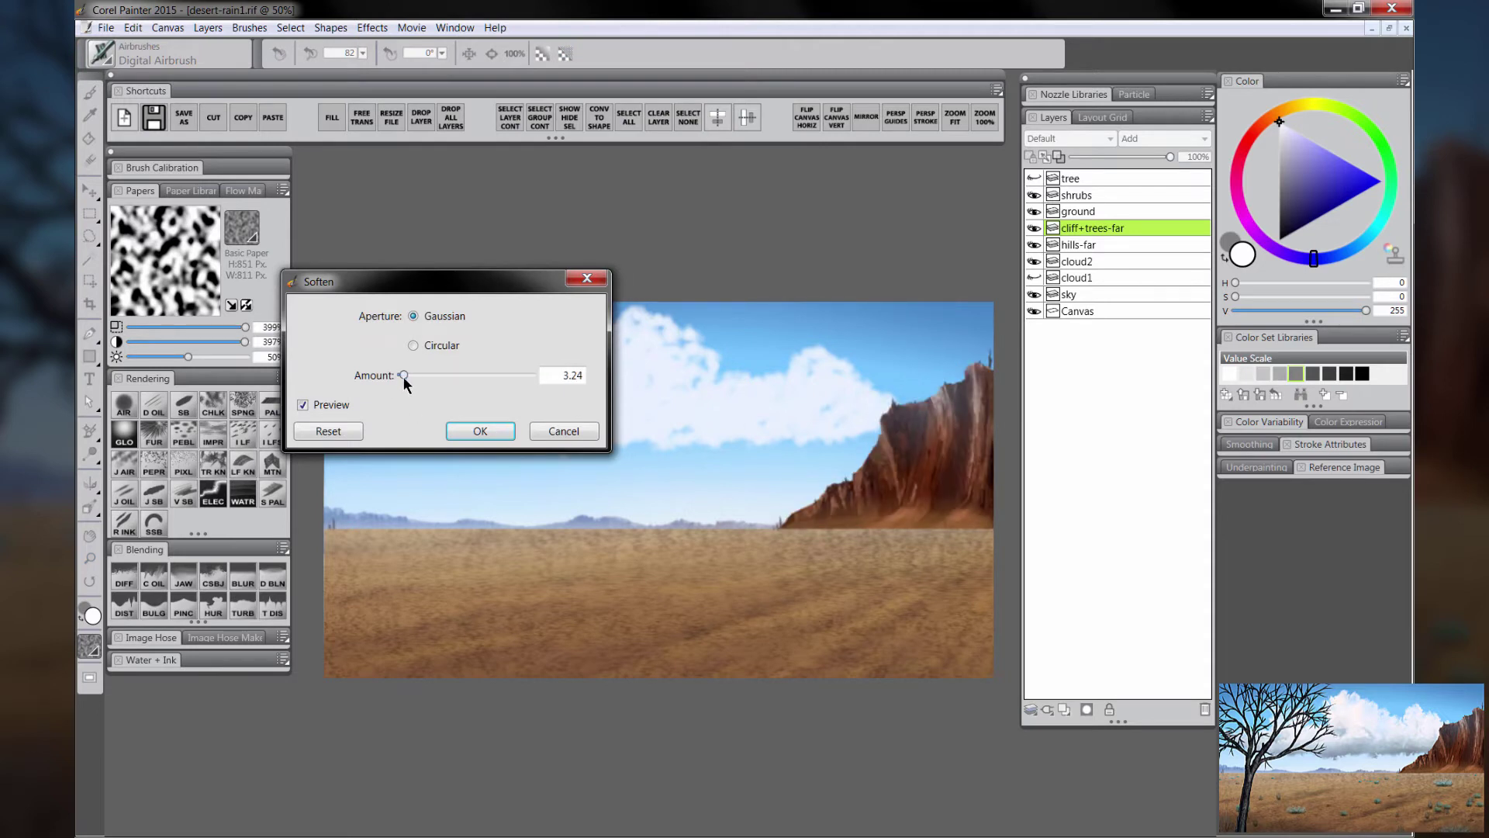
pyautogui.click(508, 426)
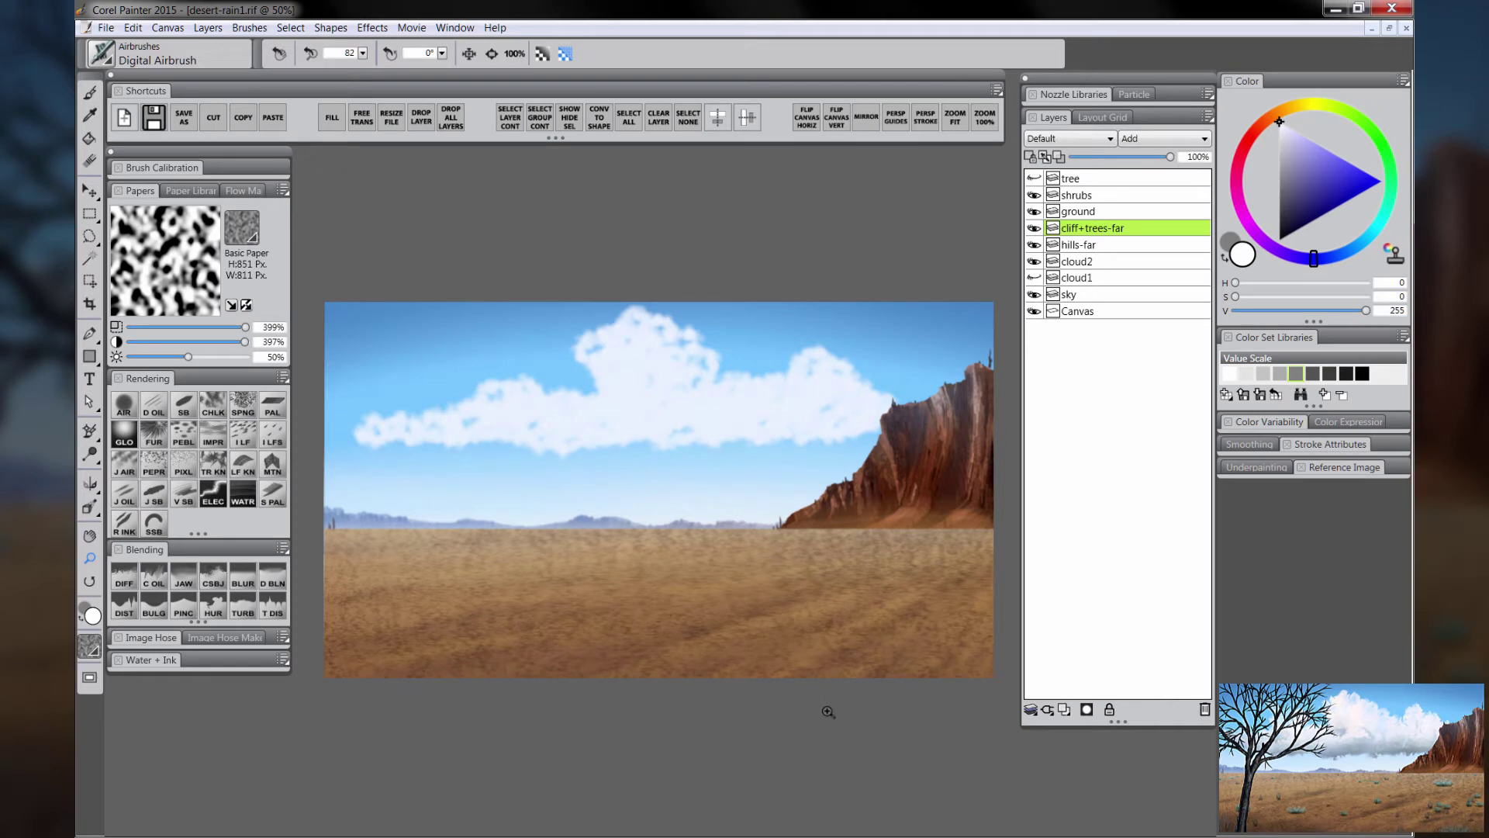
# Step: Add a new layer above cloud2 and name it cloud2-shadow
pyautogui.click(1091, 264)
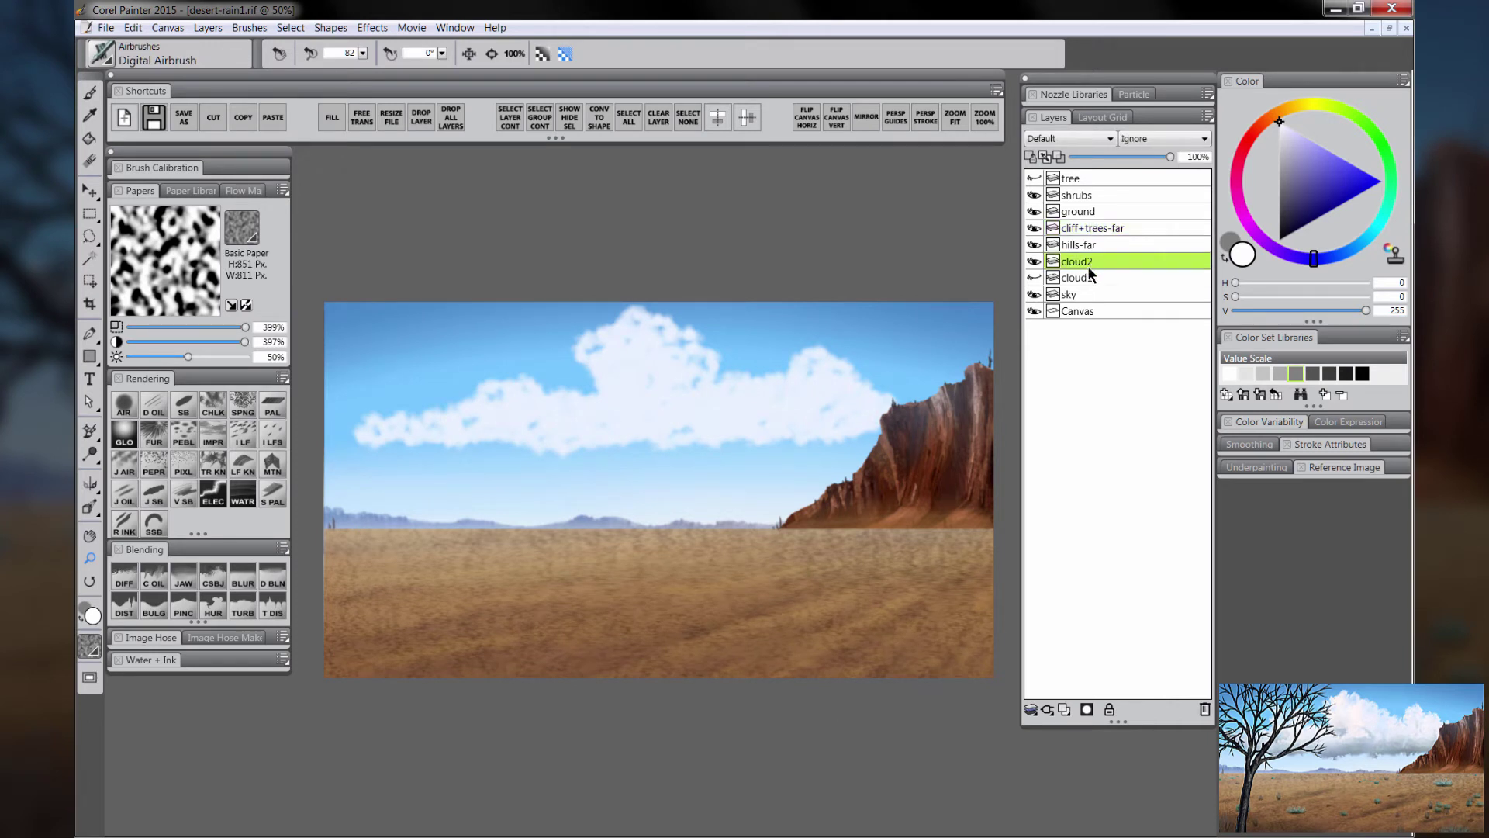
pyautogui.click(504, 119)
pyautogui.click(688, 118)
pyautogui.click(1064, 709)
pyautogui.doubleClick(1088, 261)
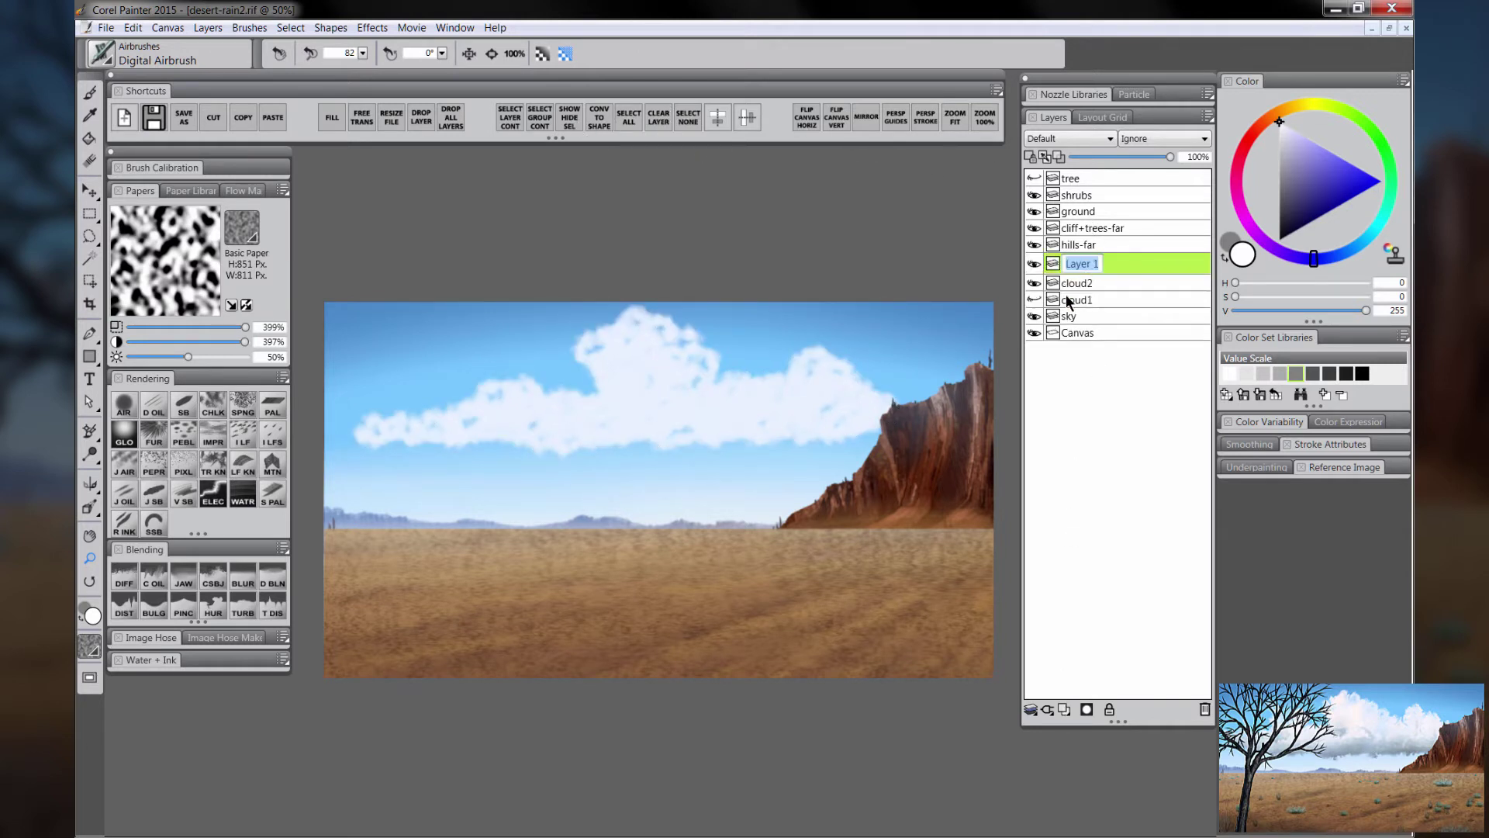
pyautogui.write('cloud2-shadow')
pyautogui.press('Return')
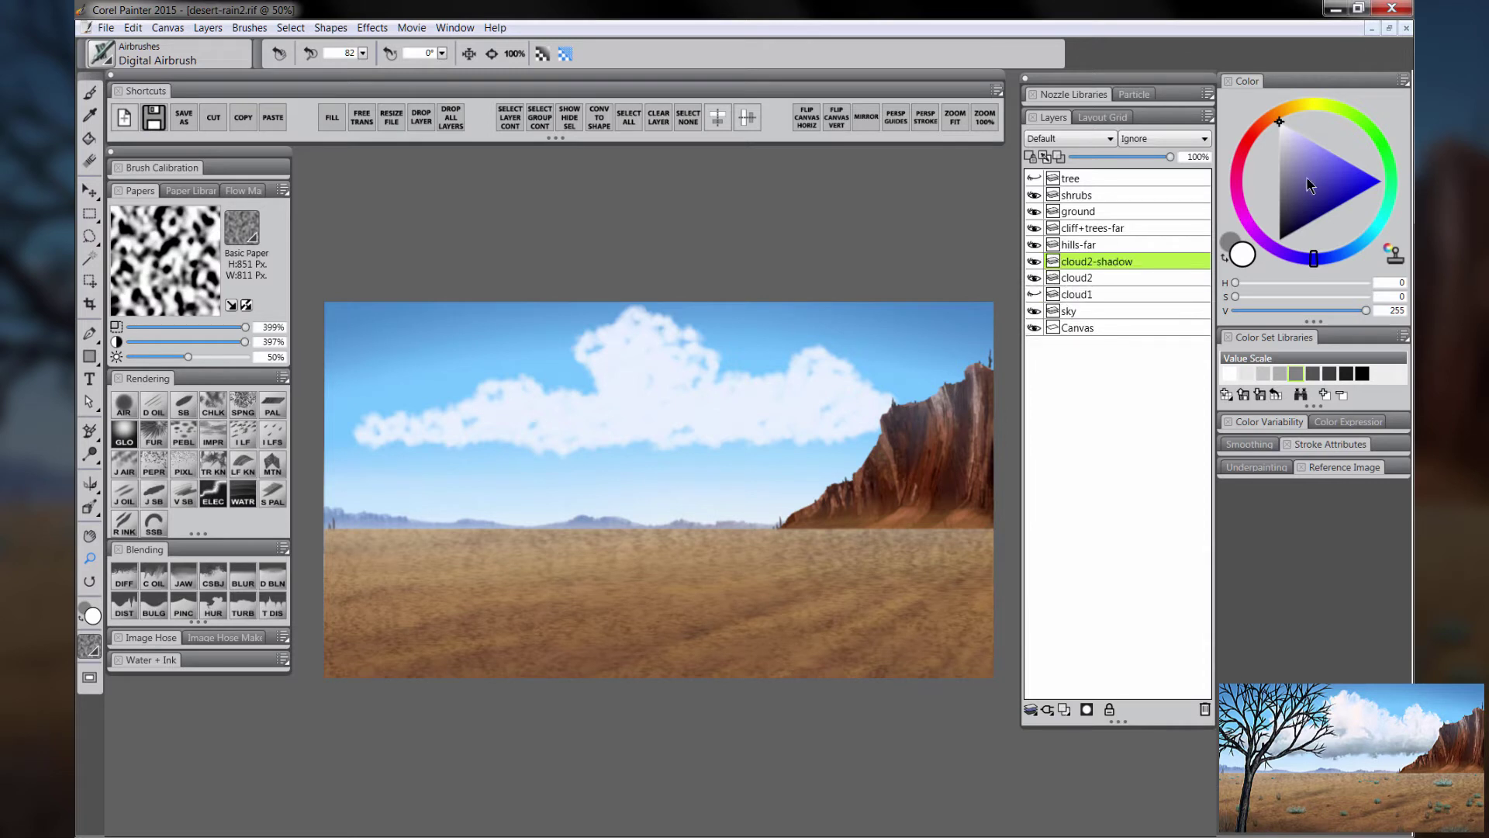
# Step: Paint greyish-green and sampled blue shadows along the underside of the white cloud with the Jitter Airbrush
pyautogui.click(1297, 176)
pyautogui.click(1288, 165)
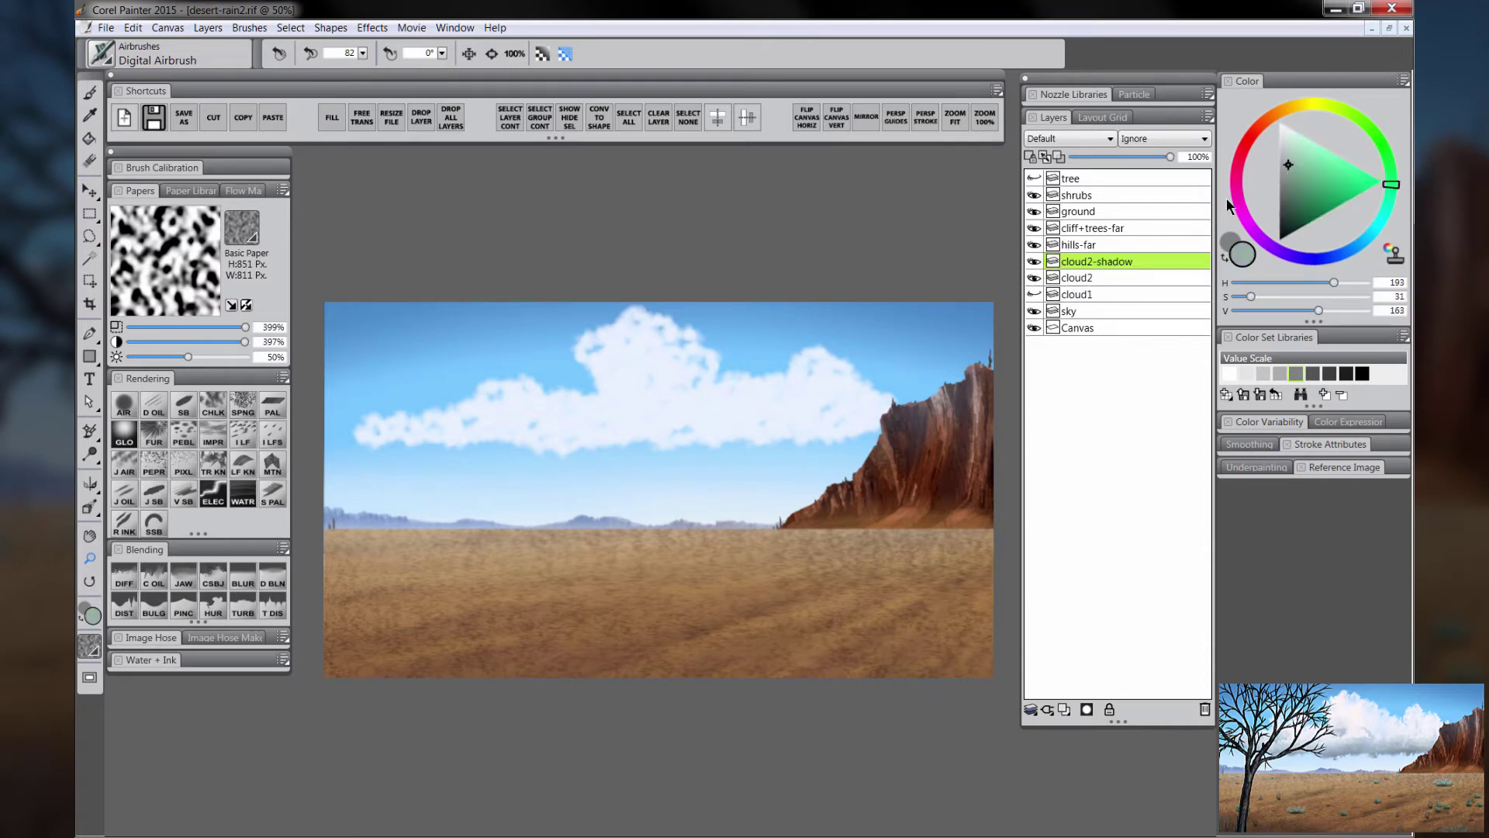
pyautogui.click(128, 407)
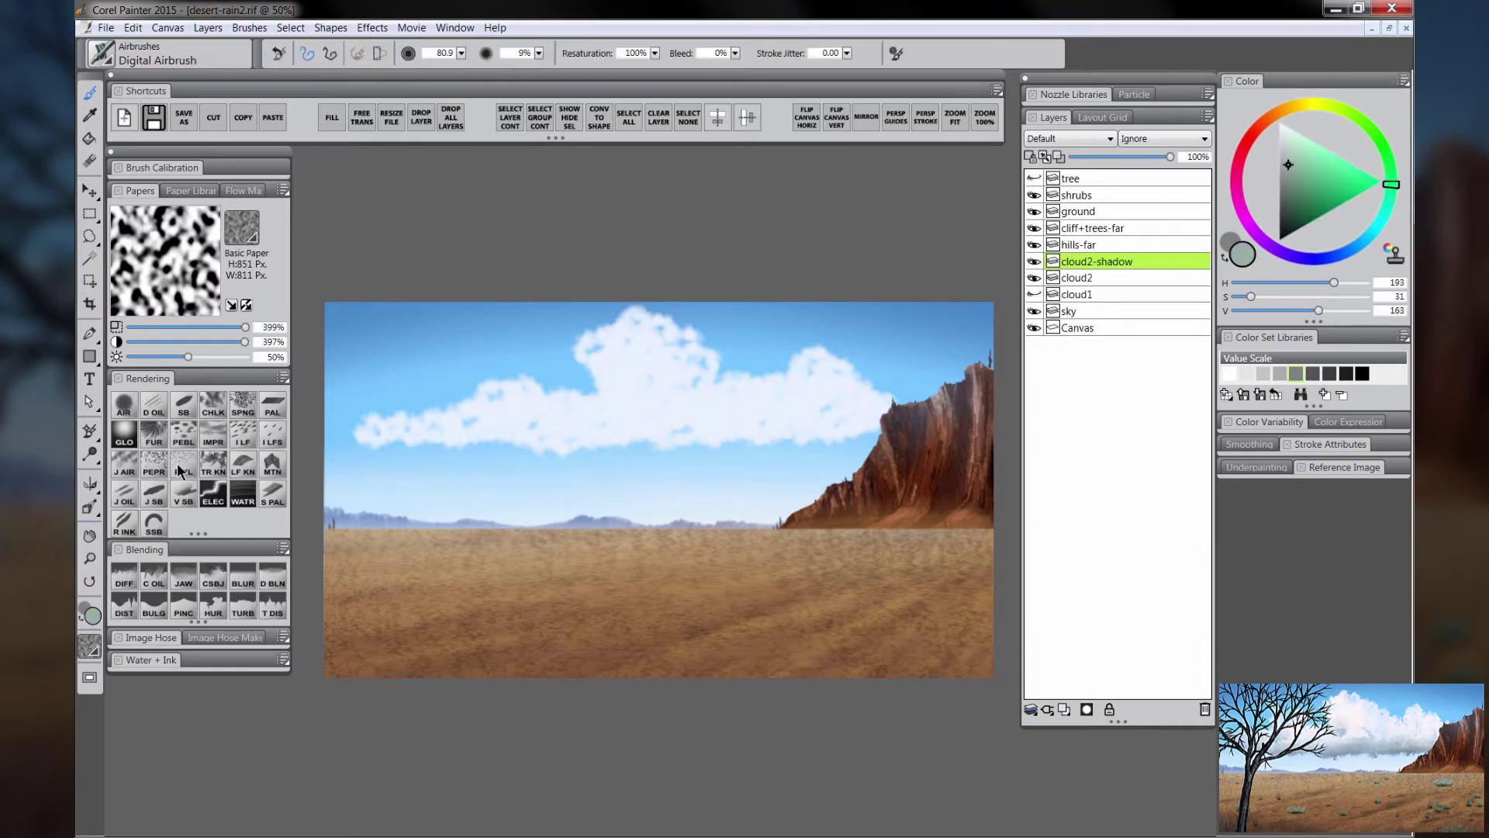
pyautogui.click(154, 468)
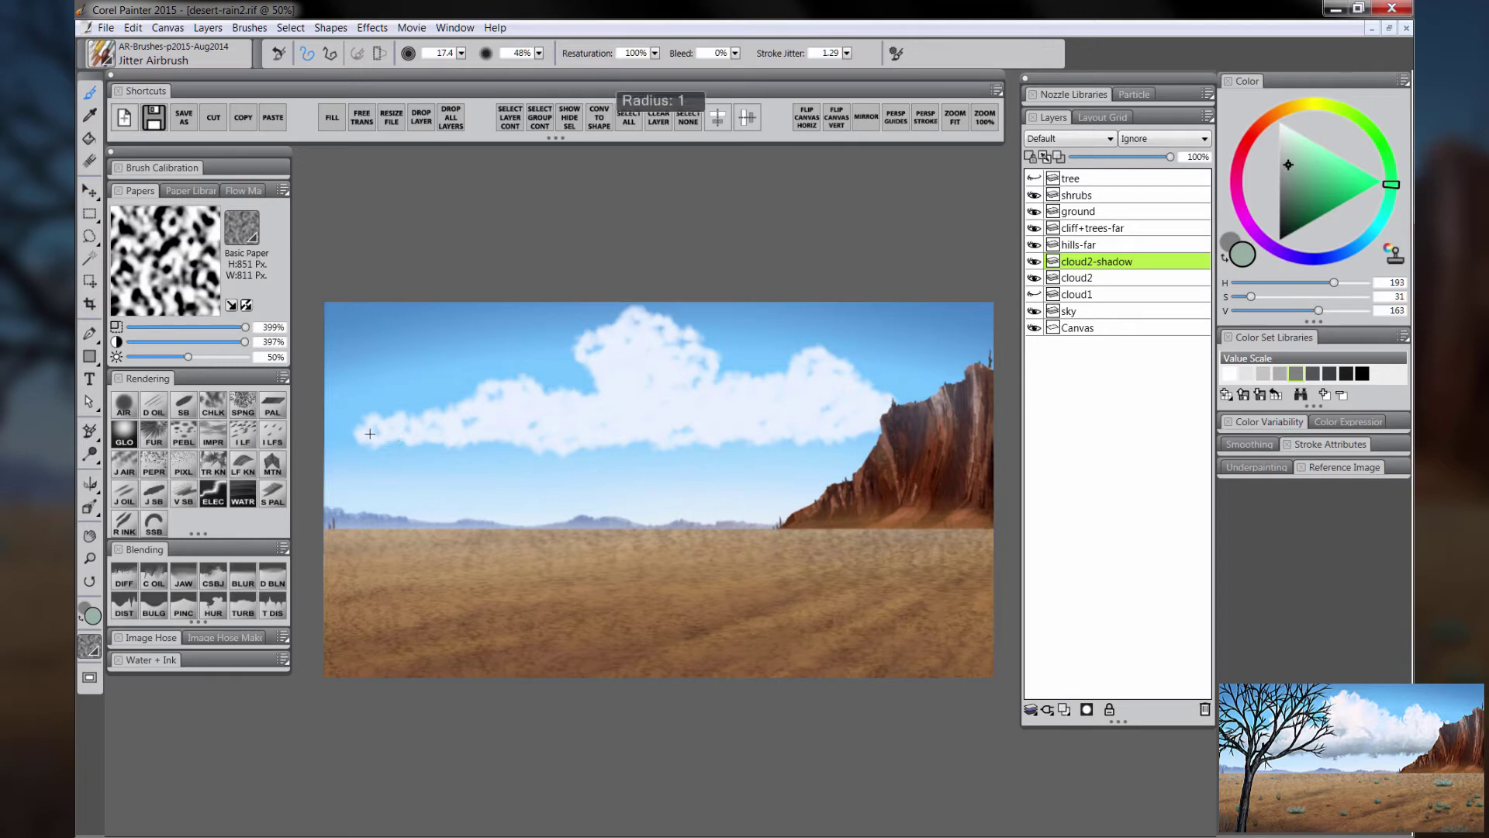
pyautogui.moveTo(381, 450)
pyautogui.mouseDown()
pyautogui.moveTo(510, 438)
pyautogui.moveTo(567, 466)
pyautogui.moveTo(593, 440)
pyautogui.moveTo(584, 454)
pyautogui.moveTo(632, 440)
pyautogui.moveTo(712, 462)
pyautogui.moveTo(743, 431)
pyautogui.moveTo(676, 444)
pyautogui.moveTo(779, 447)
pyautogui.mouseUp()
pyautogui.keyDown('alt'); pyautogui.click(612, 514); pyautogui.keyUp('alt')
pyautogui.moveTo(577, 446); pyautogui.dragTo(383, 436)
pyautogui.keyDown('alt'); pyautogui.click(899, 442); pyautogui.keyUp('alt')
pyautogui.moveTo(756, 435); pyautogui.dragTo(882, 434)
pyautogui.hotkey('ctrl', 'z')
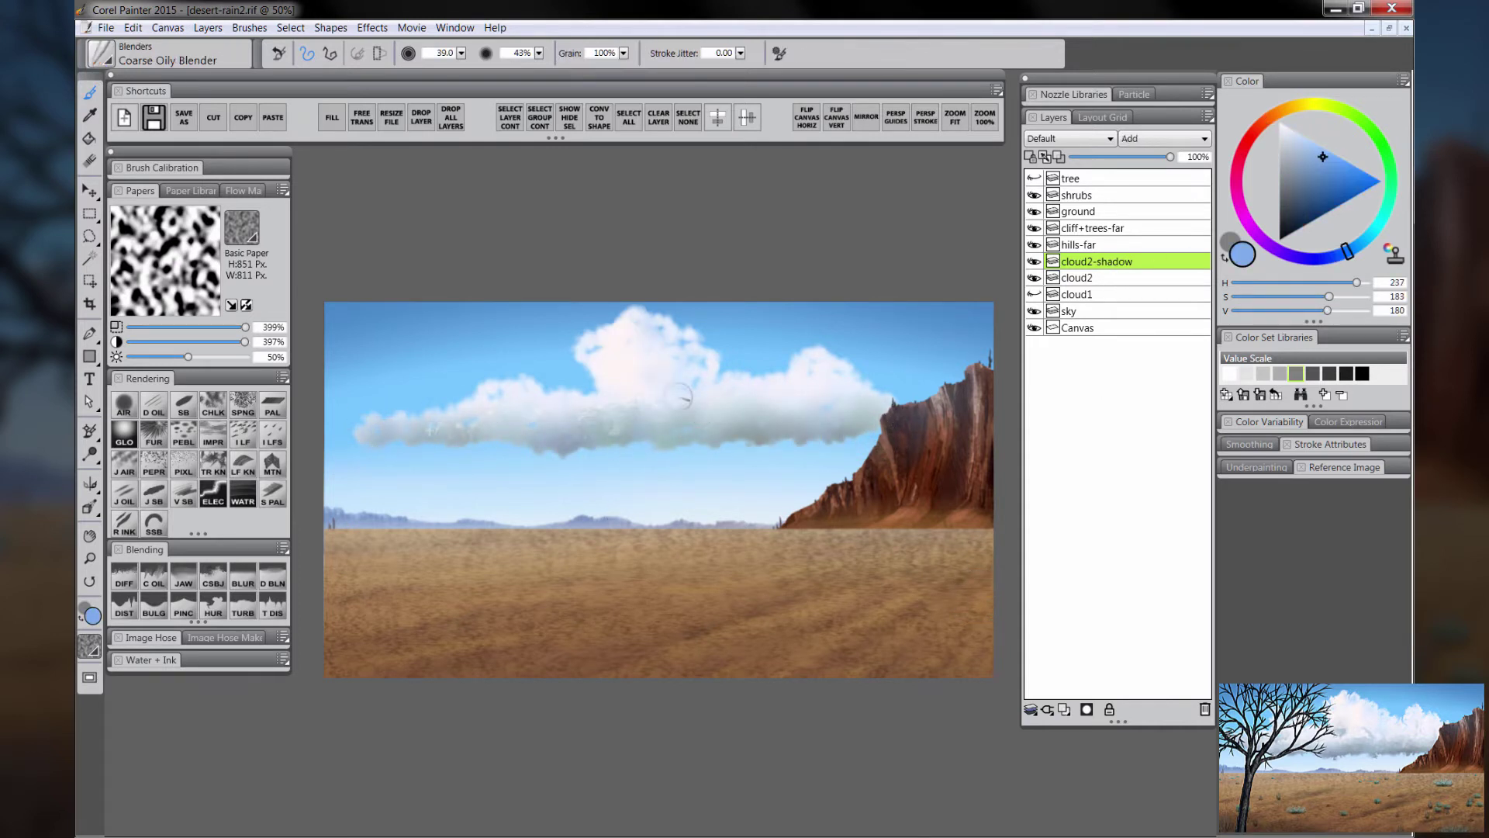
# Step: Blend the shadow into the cloud with the Coarse Oily Blender and merge the cloud2-shadow and cloud2 layers
pyautogui.moveTo(682, 402); pyautogui.dragTo(783, 416)
pyautogui.moveTo(791, 415); pyautogui.dragTo(857, 405)
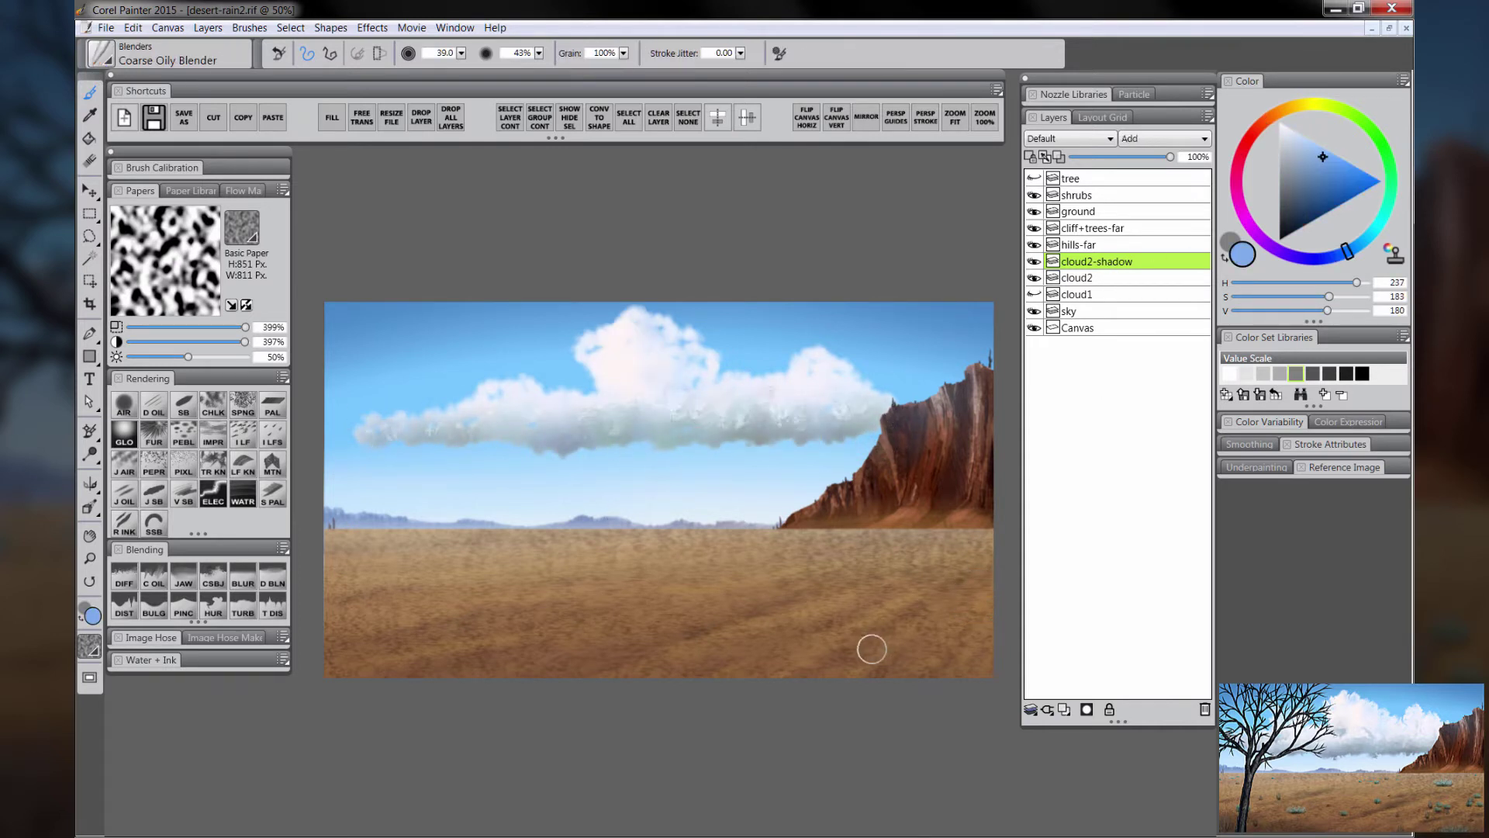
pyautogui.click(1106, 279)
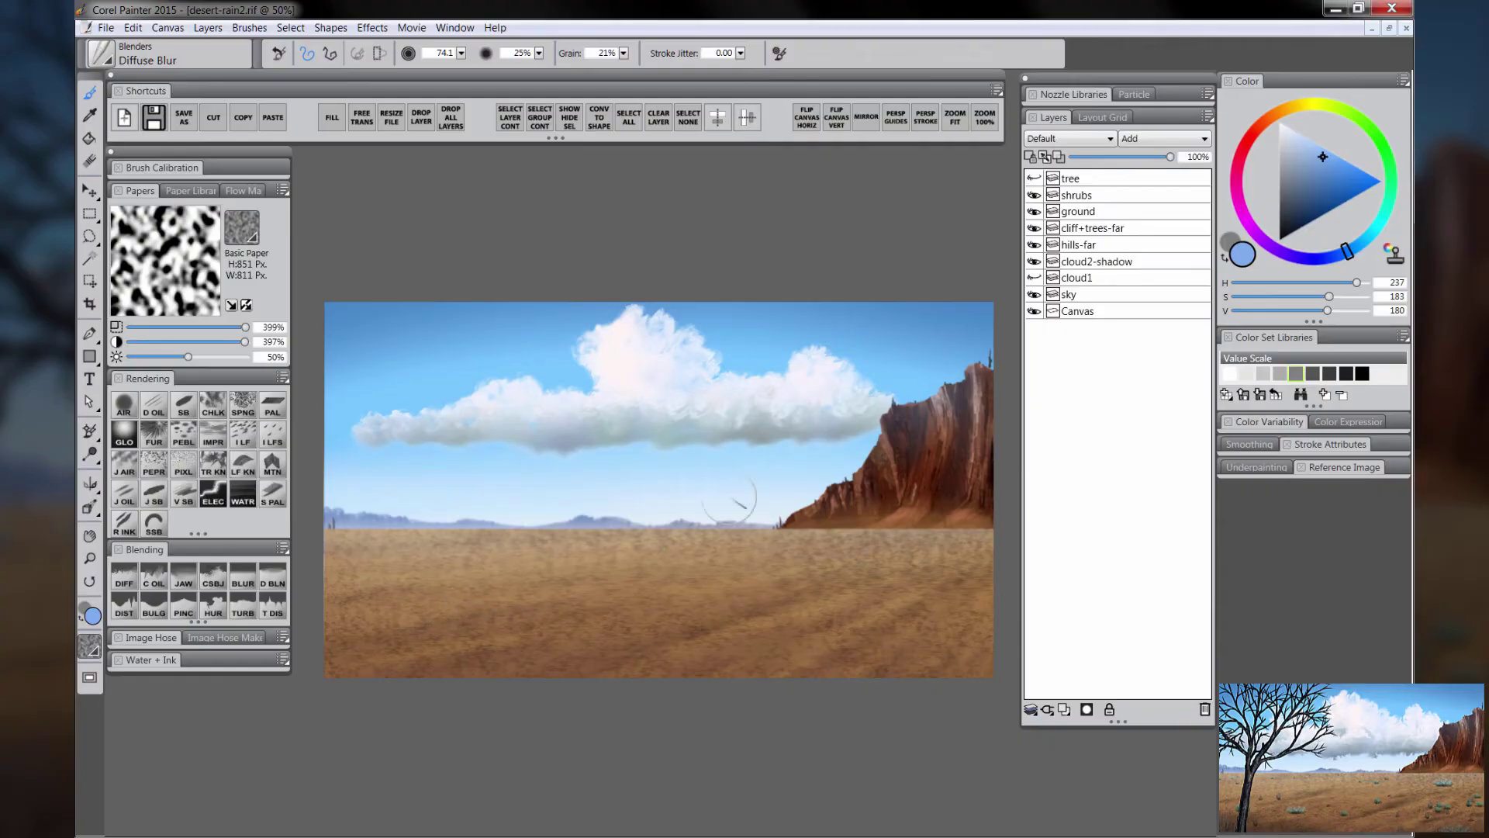
# Step: Softly shade the cloud with a large Digital Airbrush in a blue-grey sampled from the distant hills
pyautogui.click(126, 405)
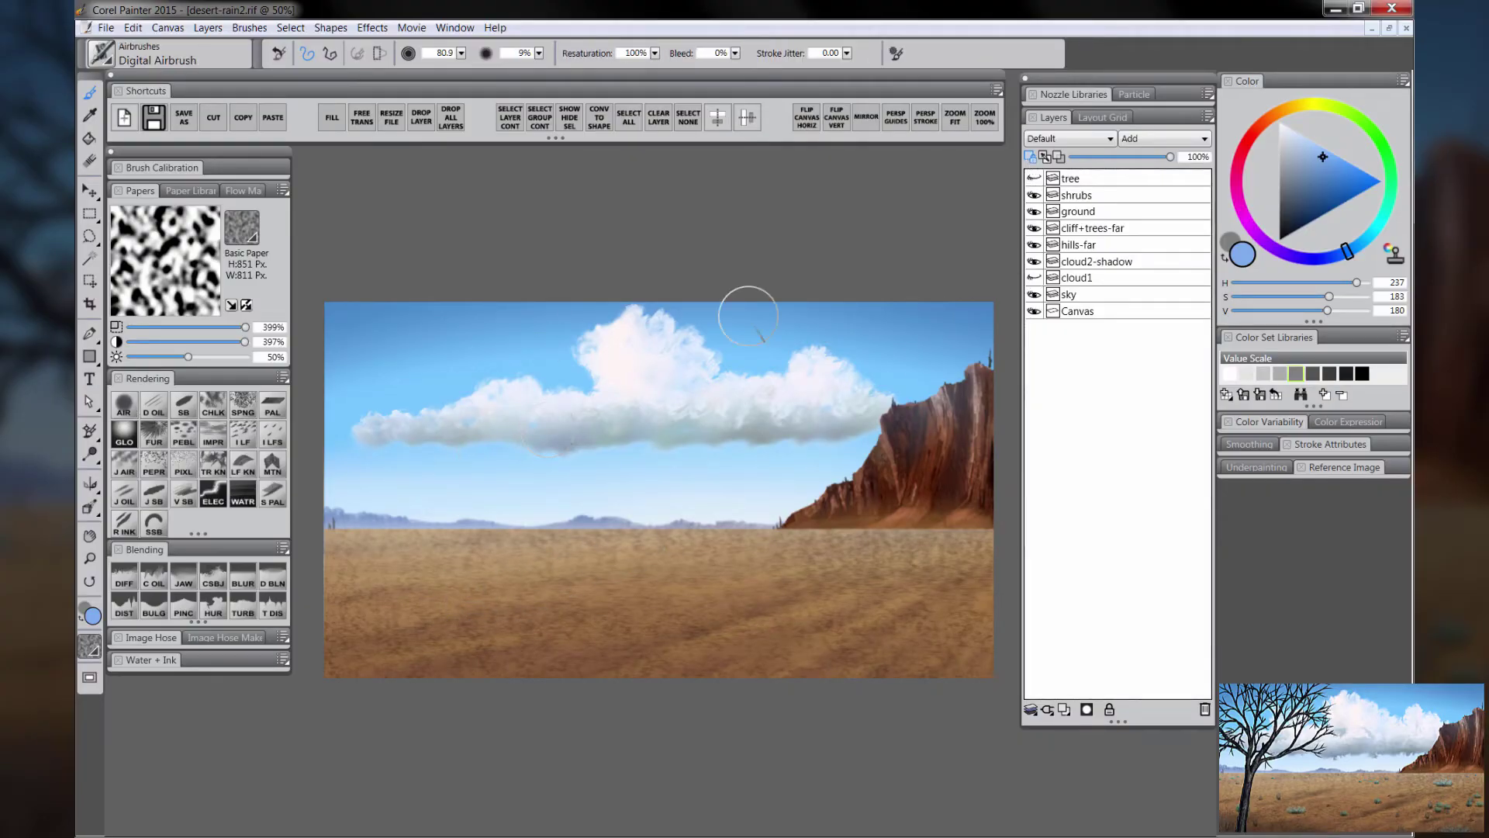
pyautogui.keyDown('alt'); pyautogui.click(583, 518); pyautogui.keyUp('alt')
pyautogui.press(']')
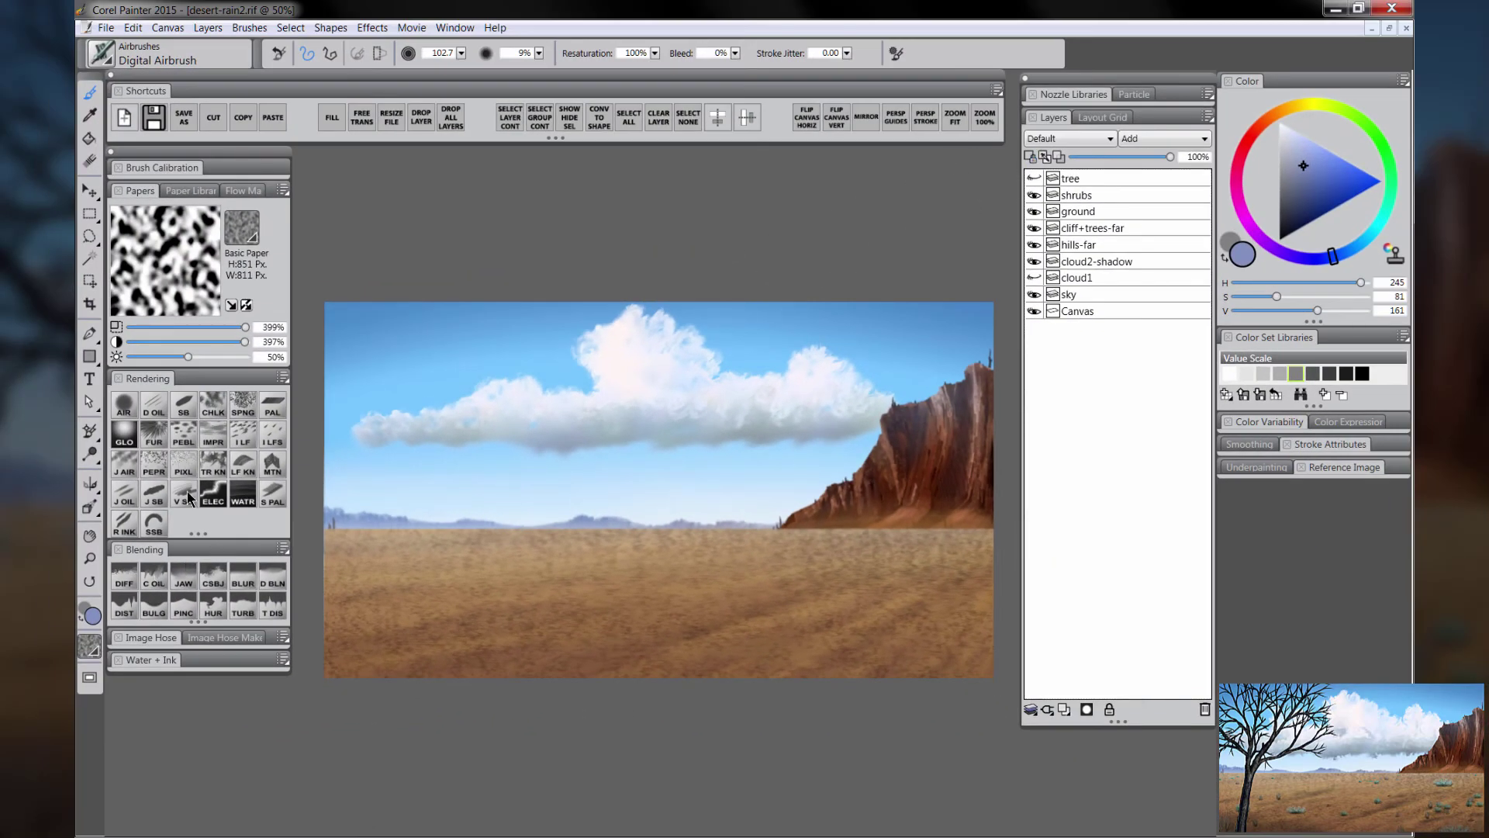
# Step: Set the paper contrast to 188% and smear the cloud's upper edges and middle into puffs with the Coarse Oily Blender
pyautogui.click(153, 576)
pyautogui.click(185, 342)
pyautogui.press('Tab')
pyautogui.keyDown('ctrl'); pyautogui.click(685, 448); pyautogui.keyUp('ctrl')
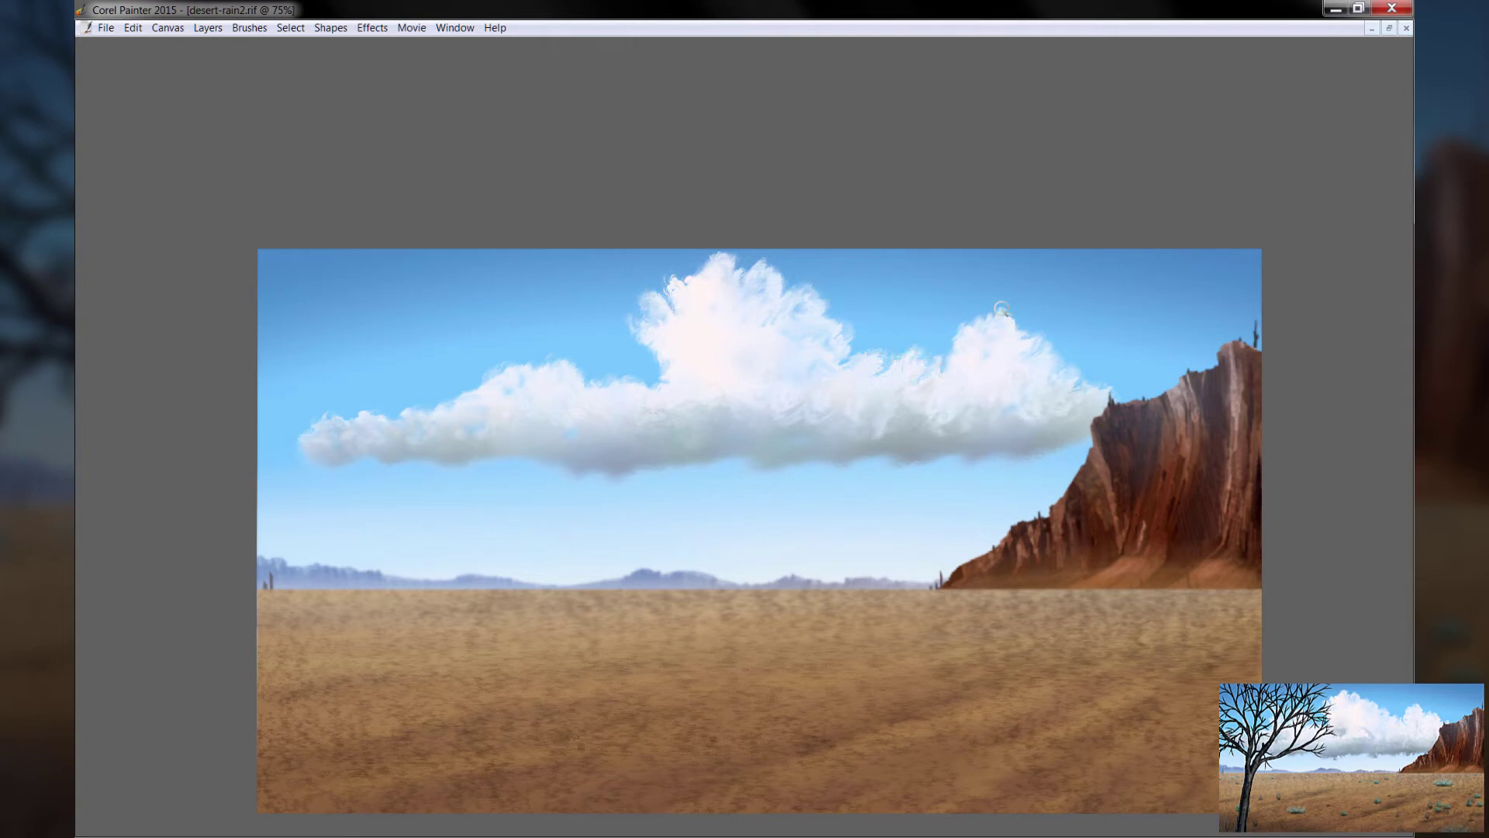
pyautogui.moveTo(534, 365); pyautogui.dragTo(598, 391)
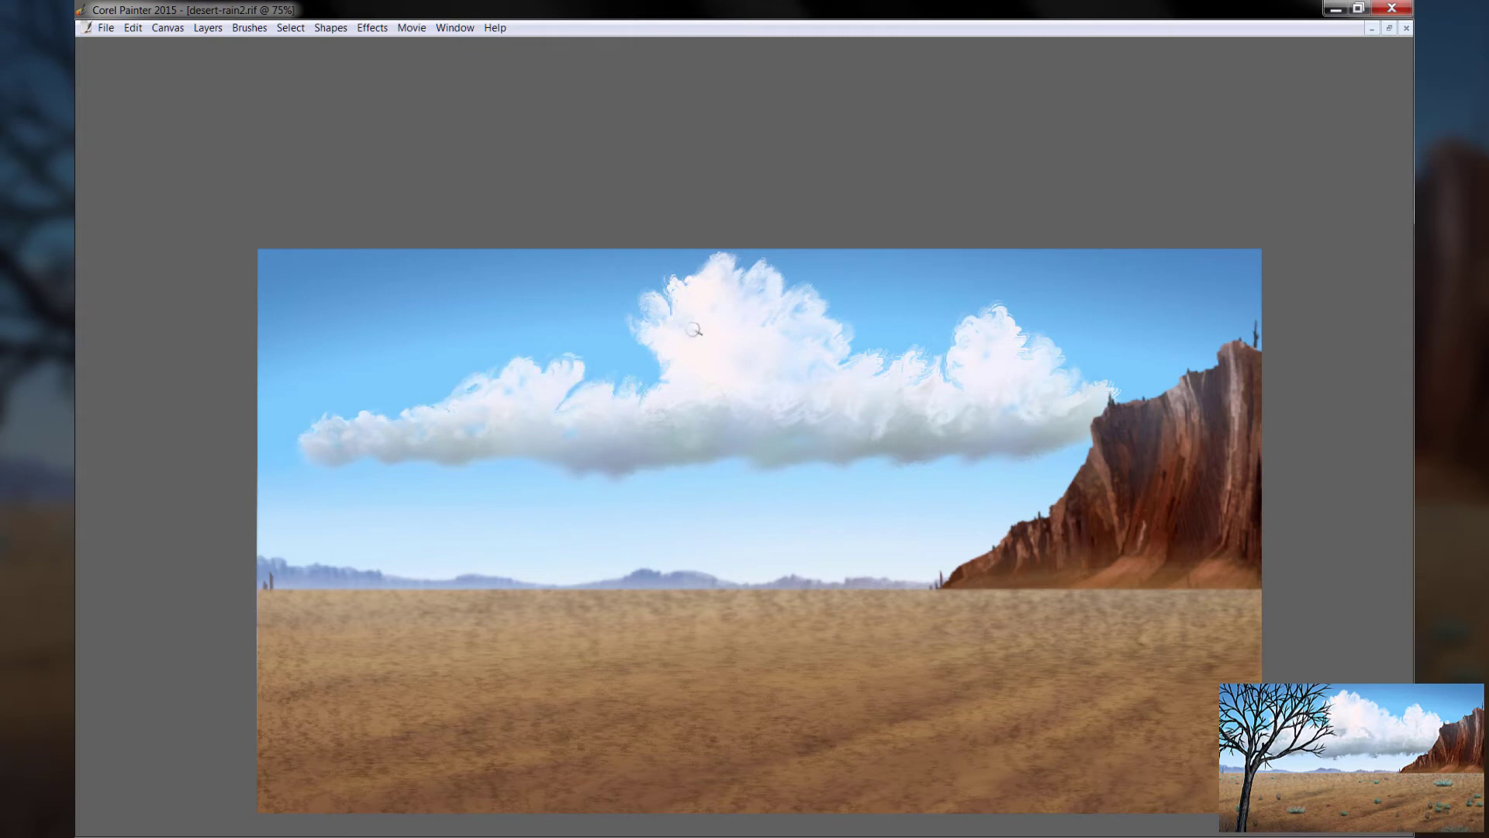
pyautogui.moveTo(758, 390); pyautogui.dragTo(716, 407)
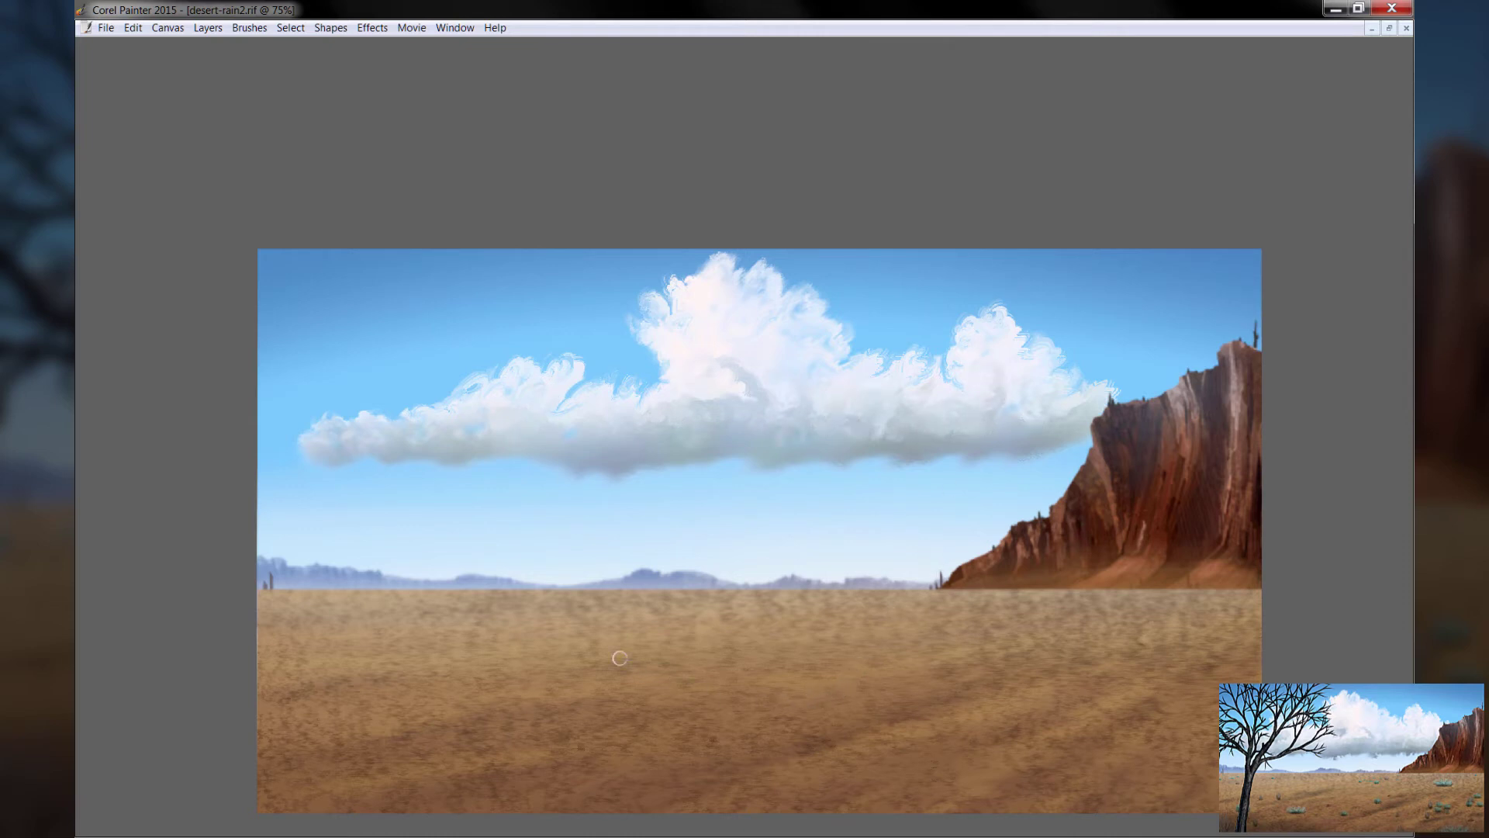
# Step: Pull small ragged wisps out along the cloud's flat underside
pyautogui.press('Tab')
pyautogui.press('Tab')
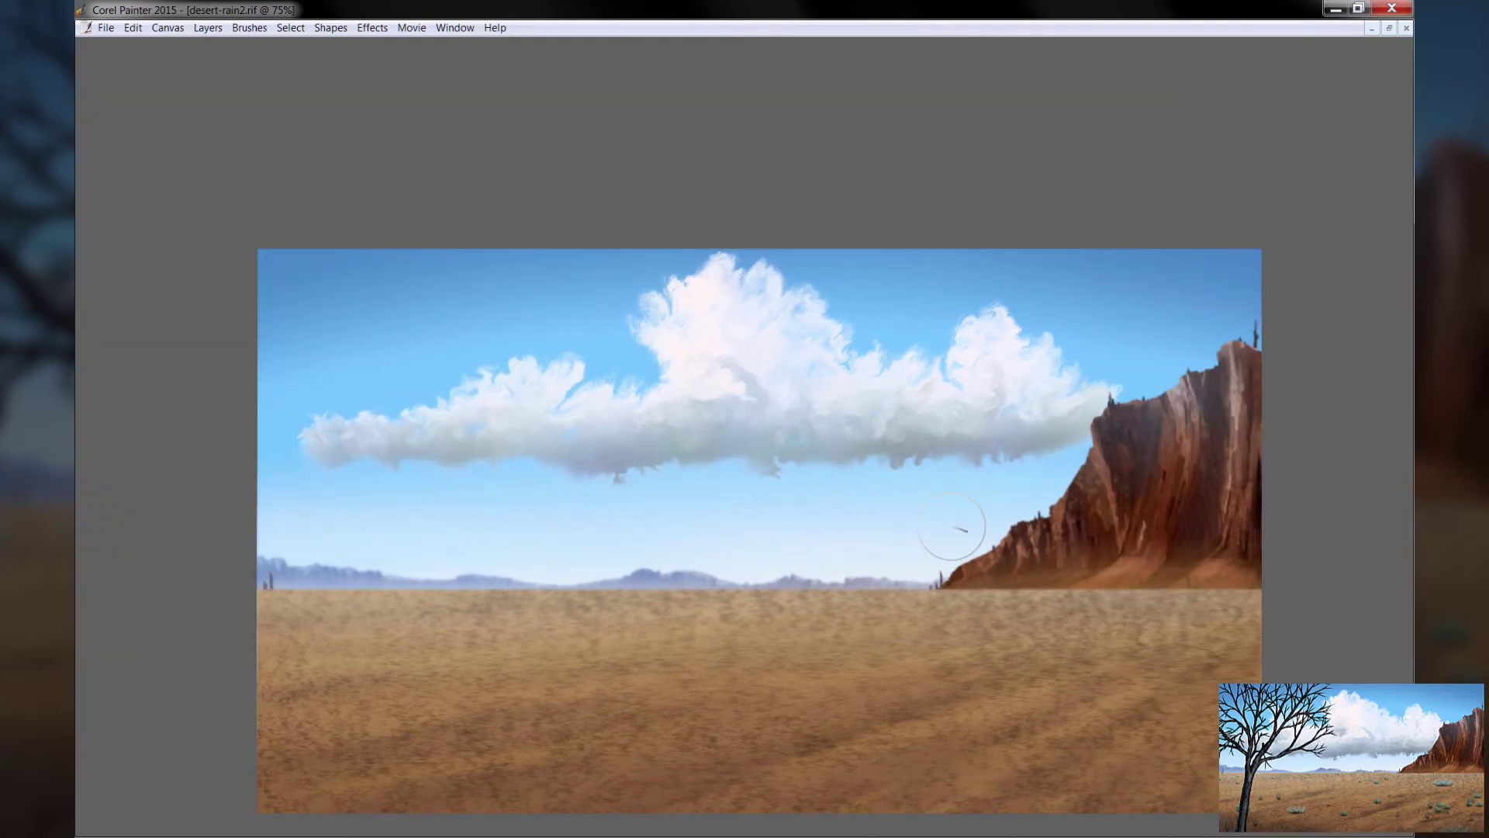
pyautogui.press('Tab')
pyautogui.press('Tab')
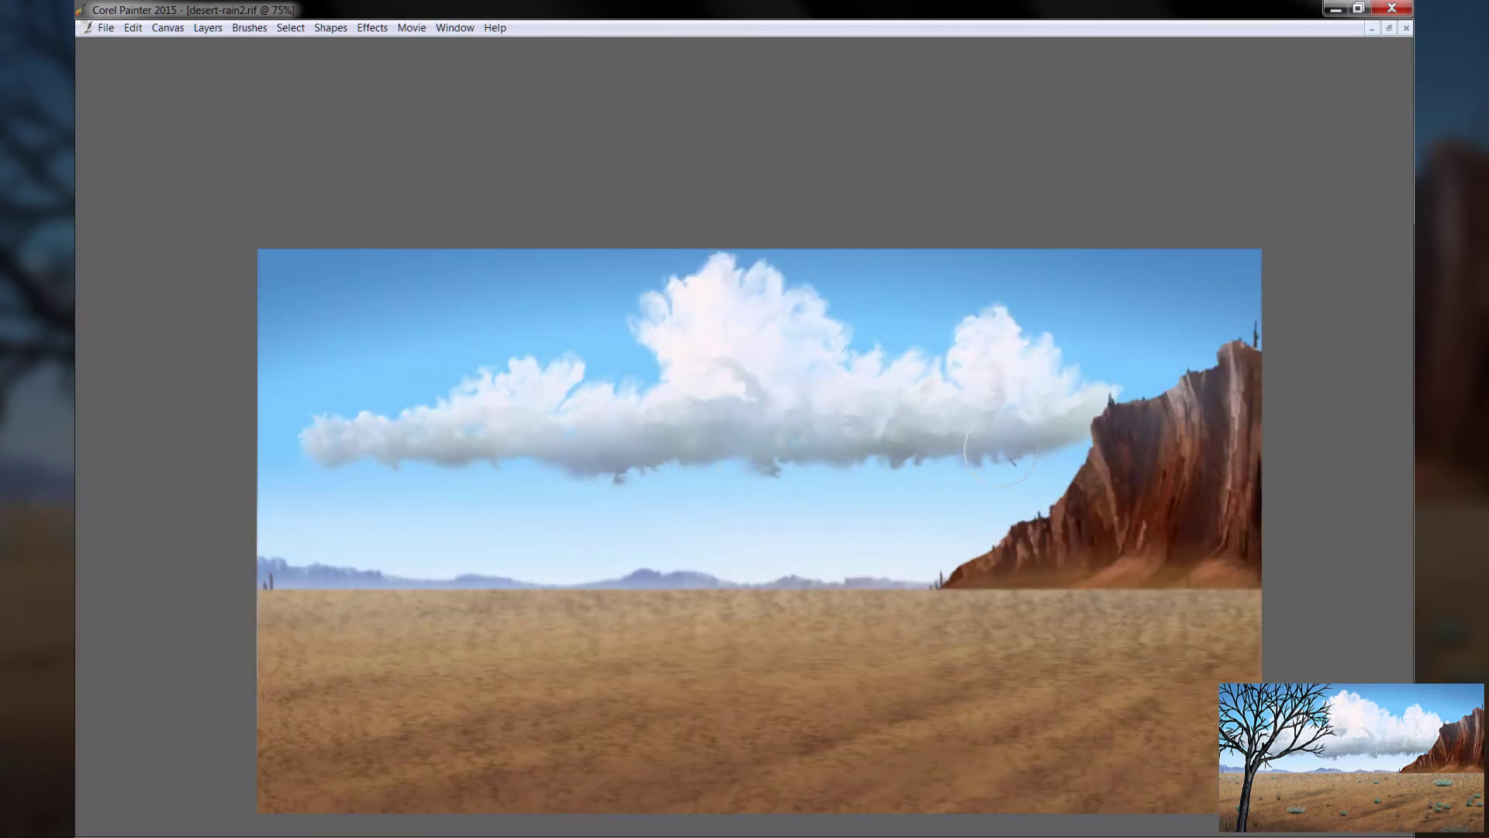
# Step: Darken the cloud's base with a dark blue-grey airbrush and move the cloud lower in the sky
pyautogui.press('Tab')
pyautogui.press('Tab')
pyautogui.press('f')
pyautogui.moveTo(491, 418); pyautogui.dragTo(447, 460)
pyautogui.press('Tab')
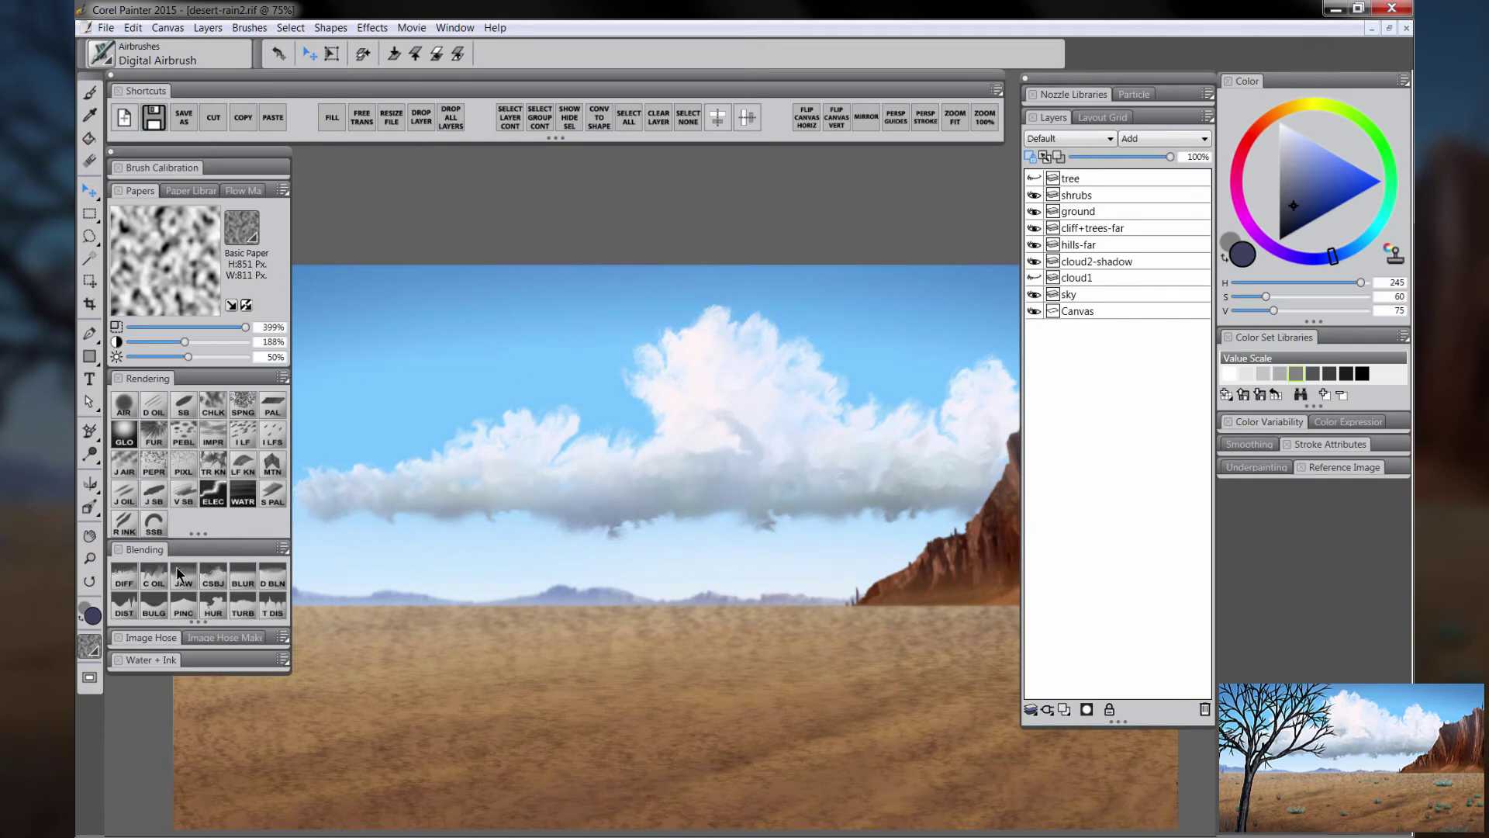
# Step: Rename the merged cloud layer cloud2 and smear tall wispy plumes upward from the cloud's left part
pyautogui.click(153, 575)
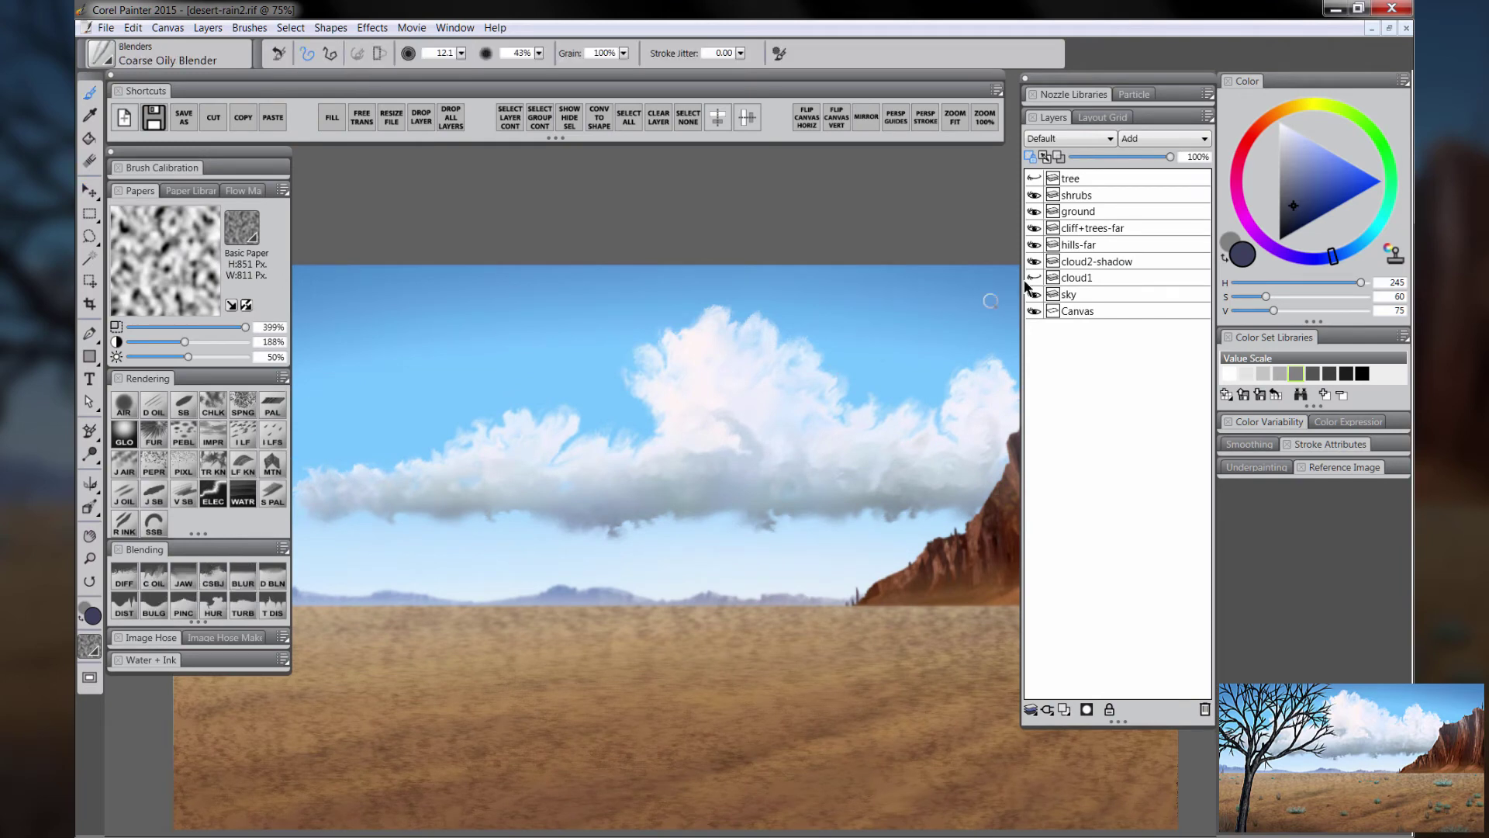
pyautogui.click(1097, 262)
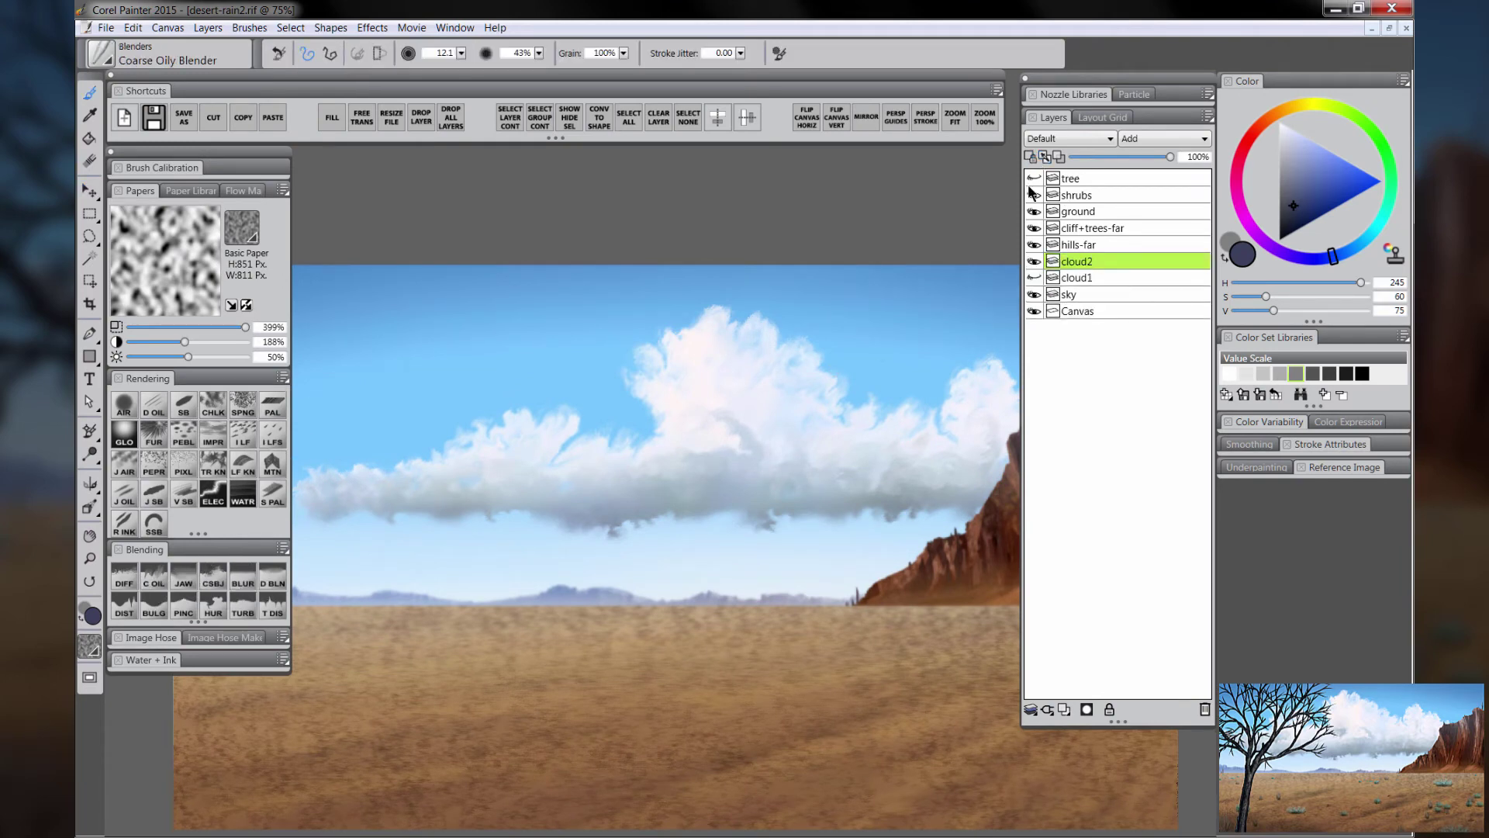
pyautogui.press('Tab')
pyautogui.moveTo(381, 473); pyautogui.dragTo(347, 442)
pyautogui.moveTo(387, 465); pyautogui.dragTo(378, 441)
pyautogui.moveTo(576, 433); pyautogui.dragTo(521, 333)
pyautogui.moveTo(442, 456); pyautogui.dragTo(419, 402)
pyautogui.press('Tab')
pyautogui.press('Tab')
pyautogui.moveTo(552, 405); pyautogui.dragTo(524, 369)
pyautogui.press('Tab')
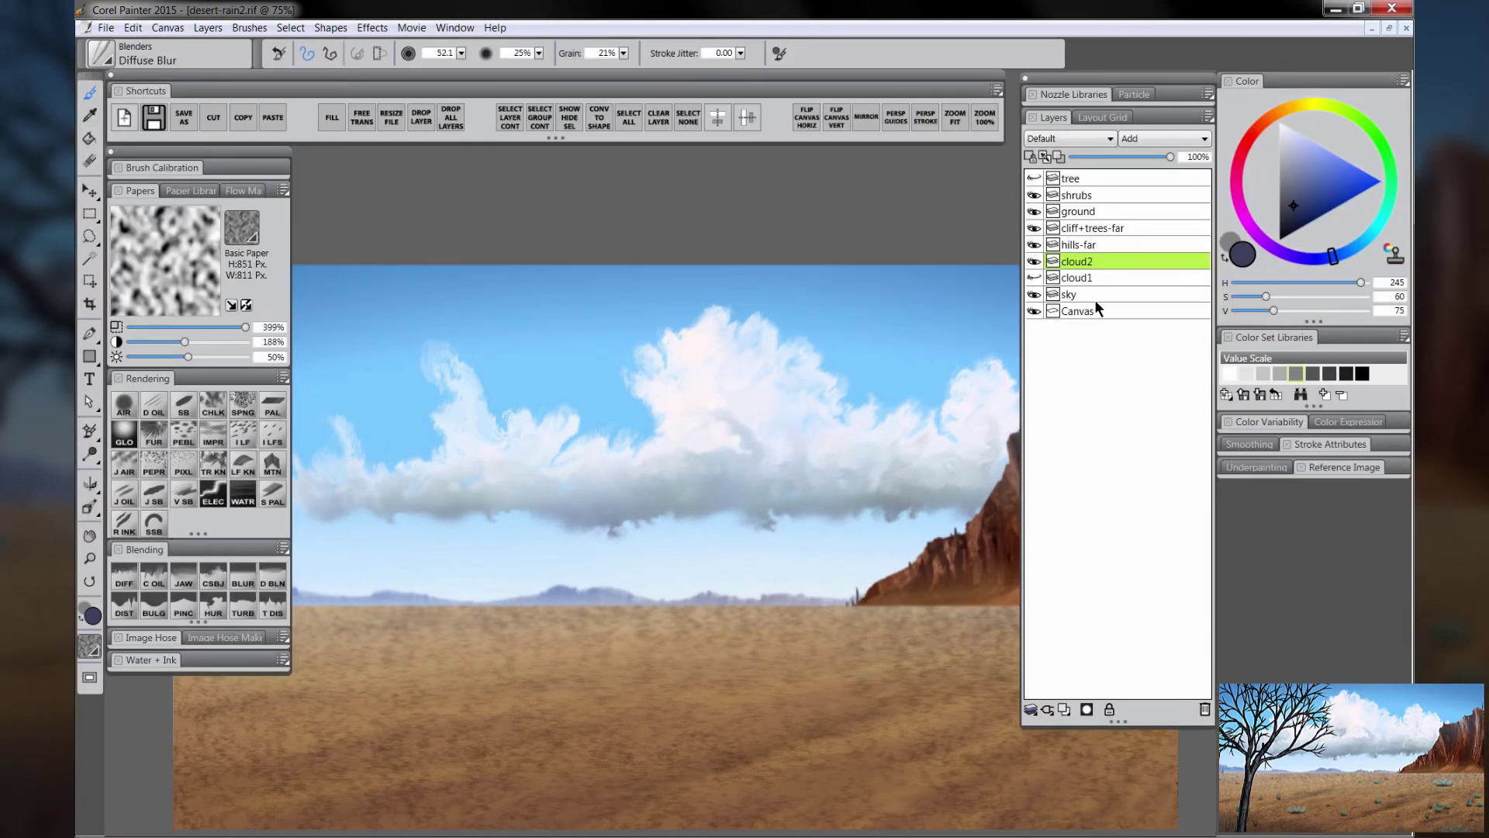
# Step: Duplicate the cloud2 layer and move the copy slightly right and down from the original
pyautogui.rightClick(1077, 269)
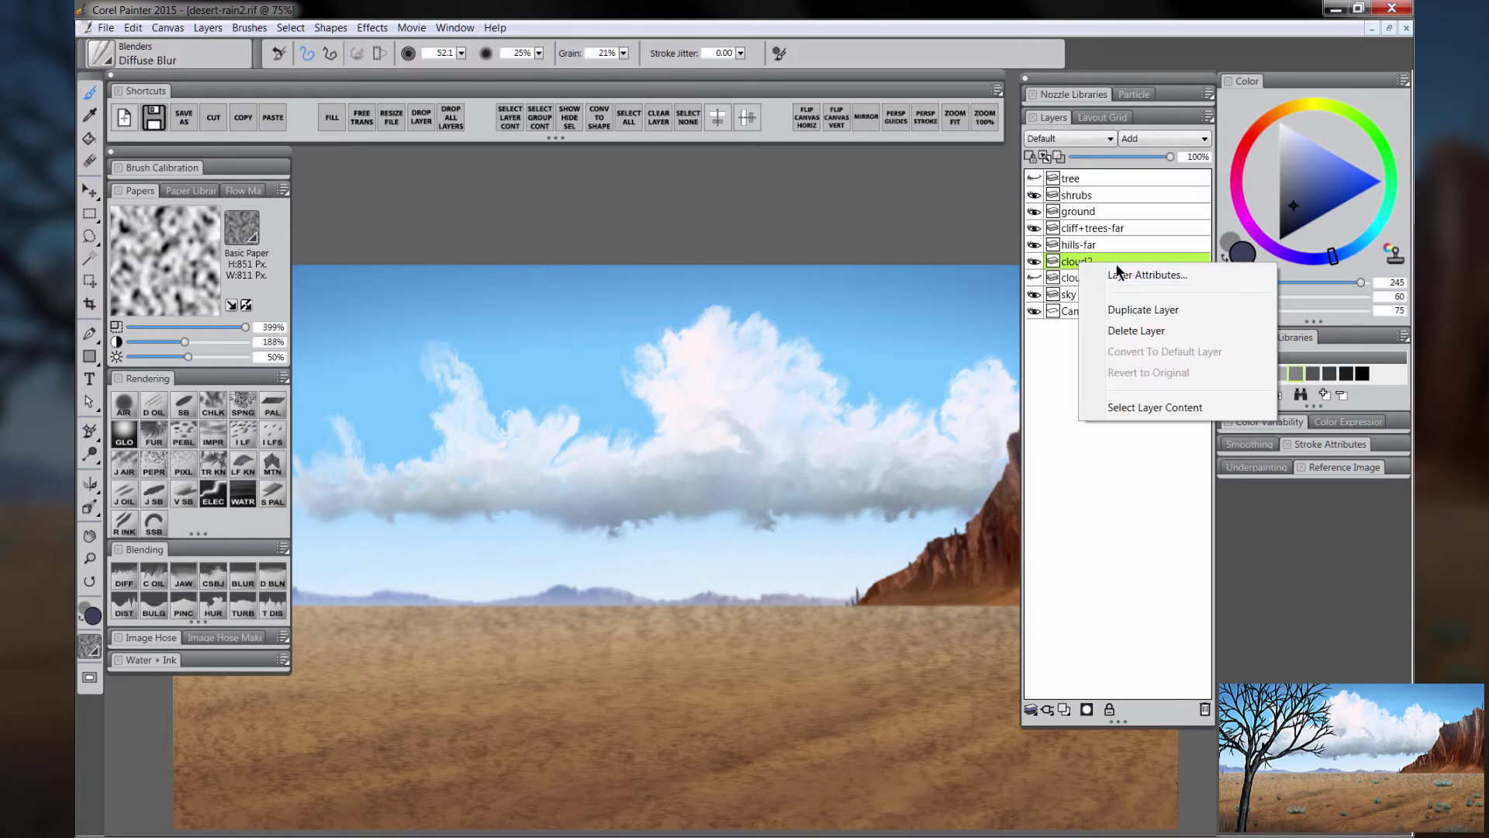
pyautogui.click(1144, 309)
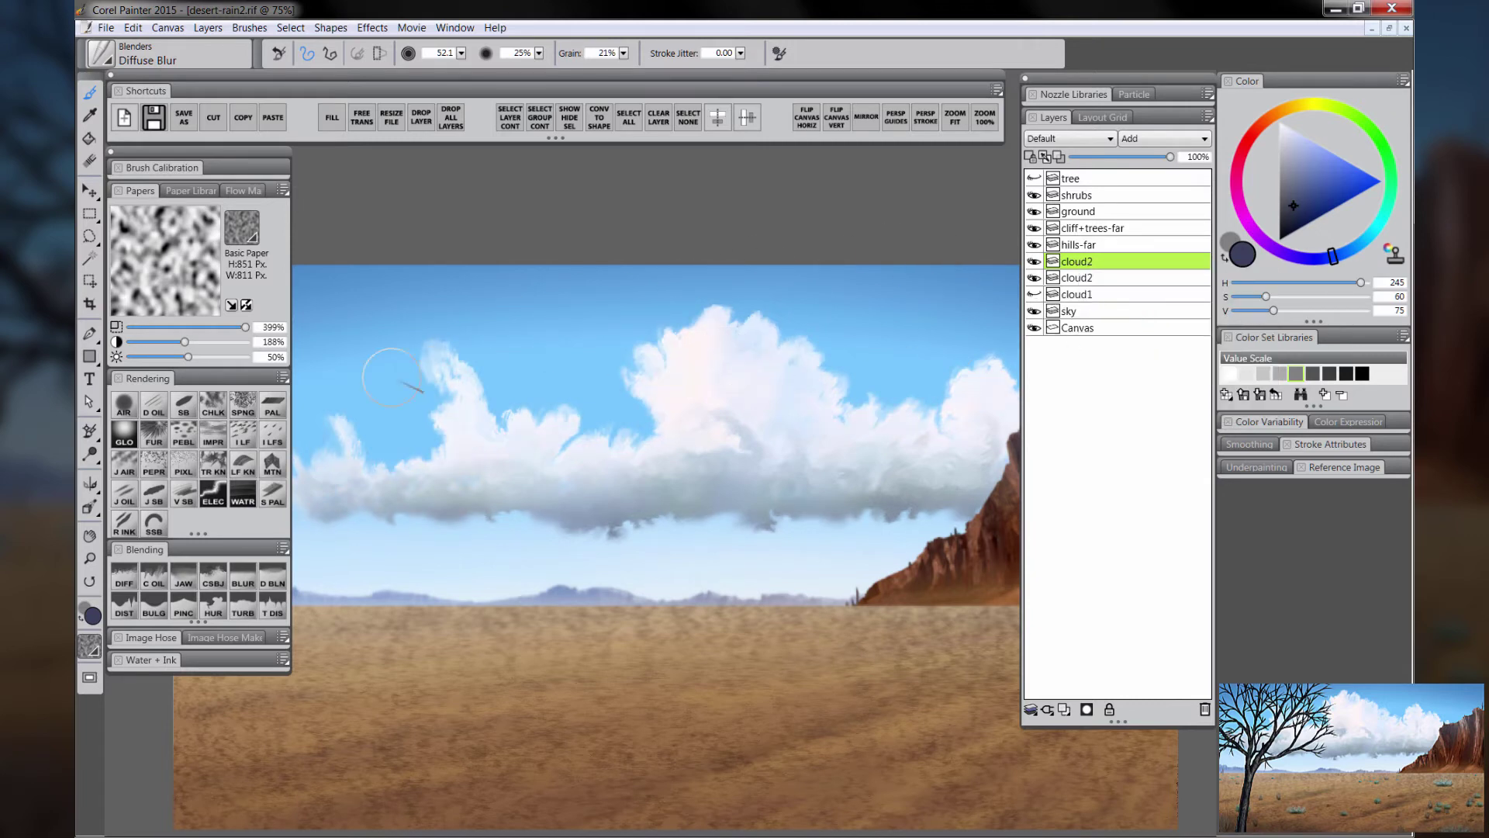
pyautogui.press('f')
pyautogui.press('Tab')
pyautogui.moveTo(774, 462); pyautogui.dragTo(841, 493)
pyautogui.press('Tab')
# Step: Select both cloud2 layers, shift them slightly left together, and merge them into one cloud2 layer
pyautogui.keyDown('shift'); pyautogui.click(1086, 277); pyautogui.keyUp('shift')
pyautogui.press('Tab')
pyautogui.moveTo(942, 465)
pyautogui.mouseDown()
pyautogui.moveTo(834, 442)
pyautogui.moveTo(922, 458)
pyautogui.mouseUp()
pyautogui.press('Tab')
pyautogui.hotkey('ctrl', 'e')
# Step: Retouch the merged cloud with grey shadow patches inside its body and blended wisps at its left end
pyautogui.press('b')
pyautogui.press('Tab')
pyautogui.press('Tab')
pyautogui.press('Tab')
pyautogui.press('Tab')
pyautogui.press('Tab')
pyautogui.press('Tab')
pyautogui.press('Tab')
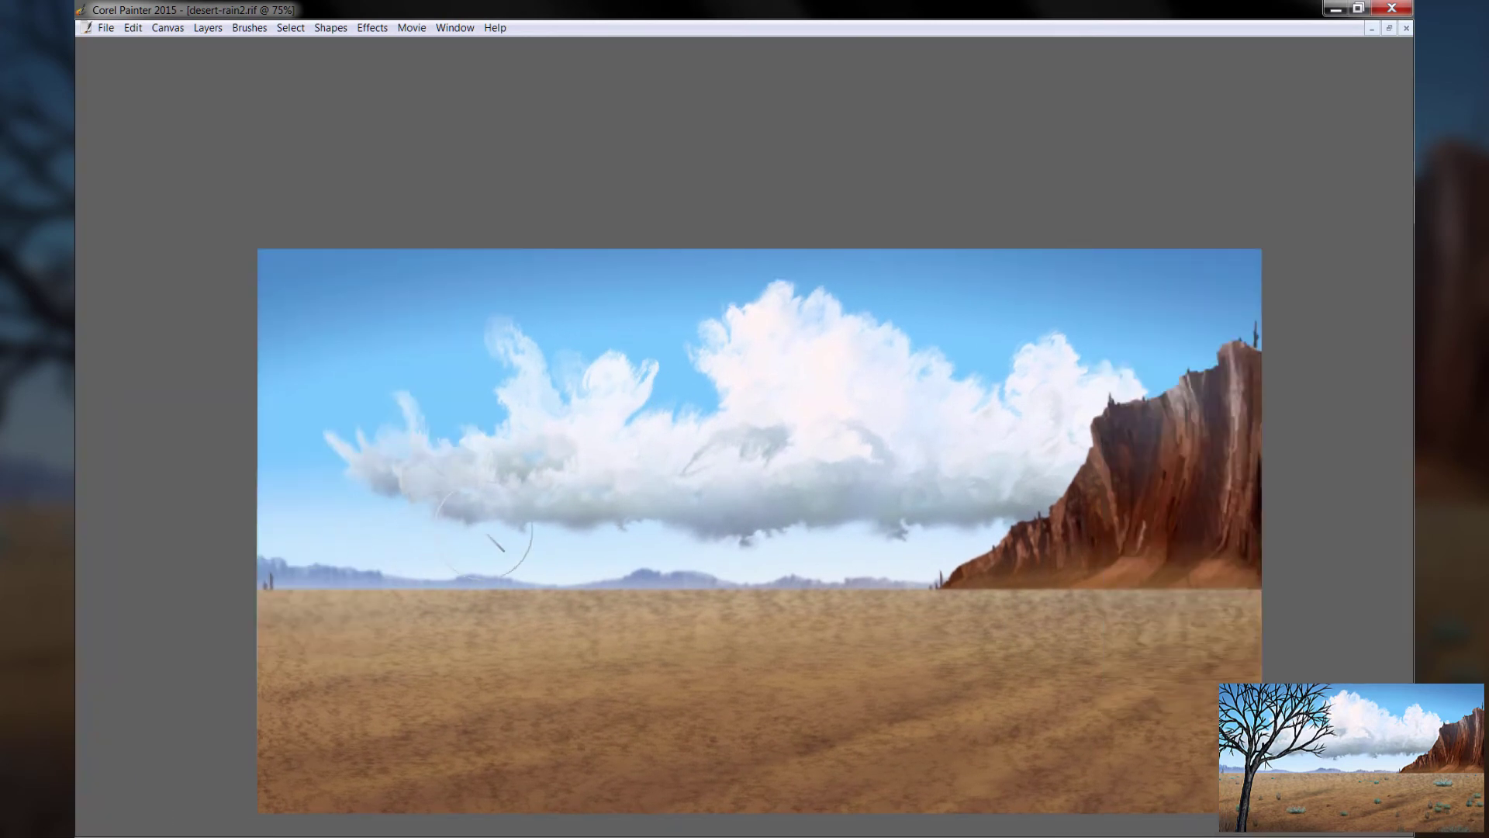
# Step: Move the cloud2 cloud left across the sky so it sits clear of the cliff
pyautogui.press('Tab')
pyautogui.press('f')
pyautogui.press('Tab')
pyautogui.moveTo(830, 487)
pyautogui.mouseDown()
pyautogui.moveTo(774, 478)
pyautogui.moveTo(615, 502)
pyautogui.moveTo(664, 495)
pyautogui.moveTo(643, 492)
pyautogui.mouseUp()
pyautogui.press('b')
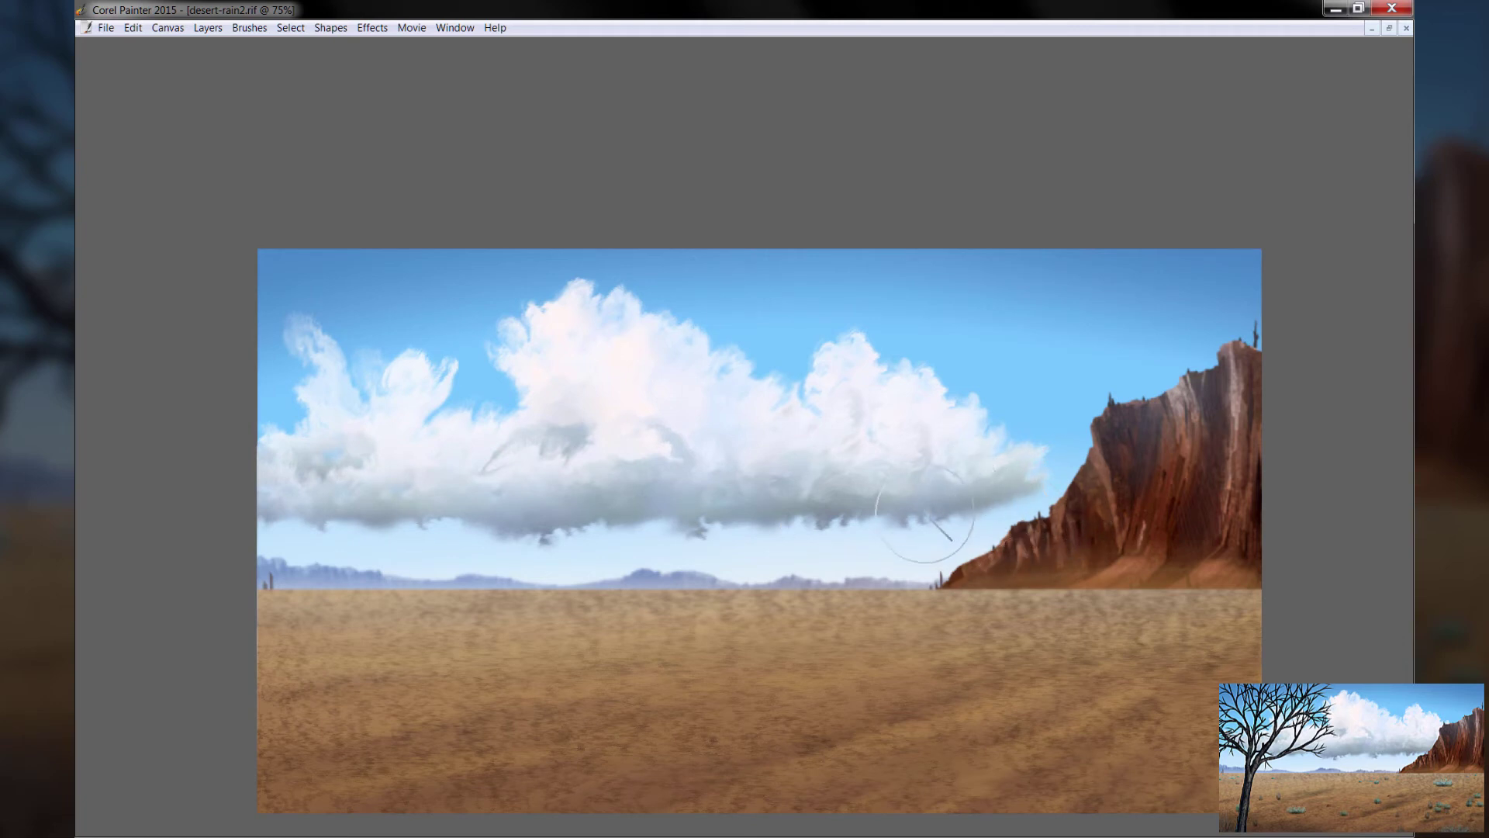
# Step: Hide the cloud2 layer, then show and select the cloud1 layer
pyautogui.press('Tab')
pyautogui.click(1034, 261)
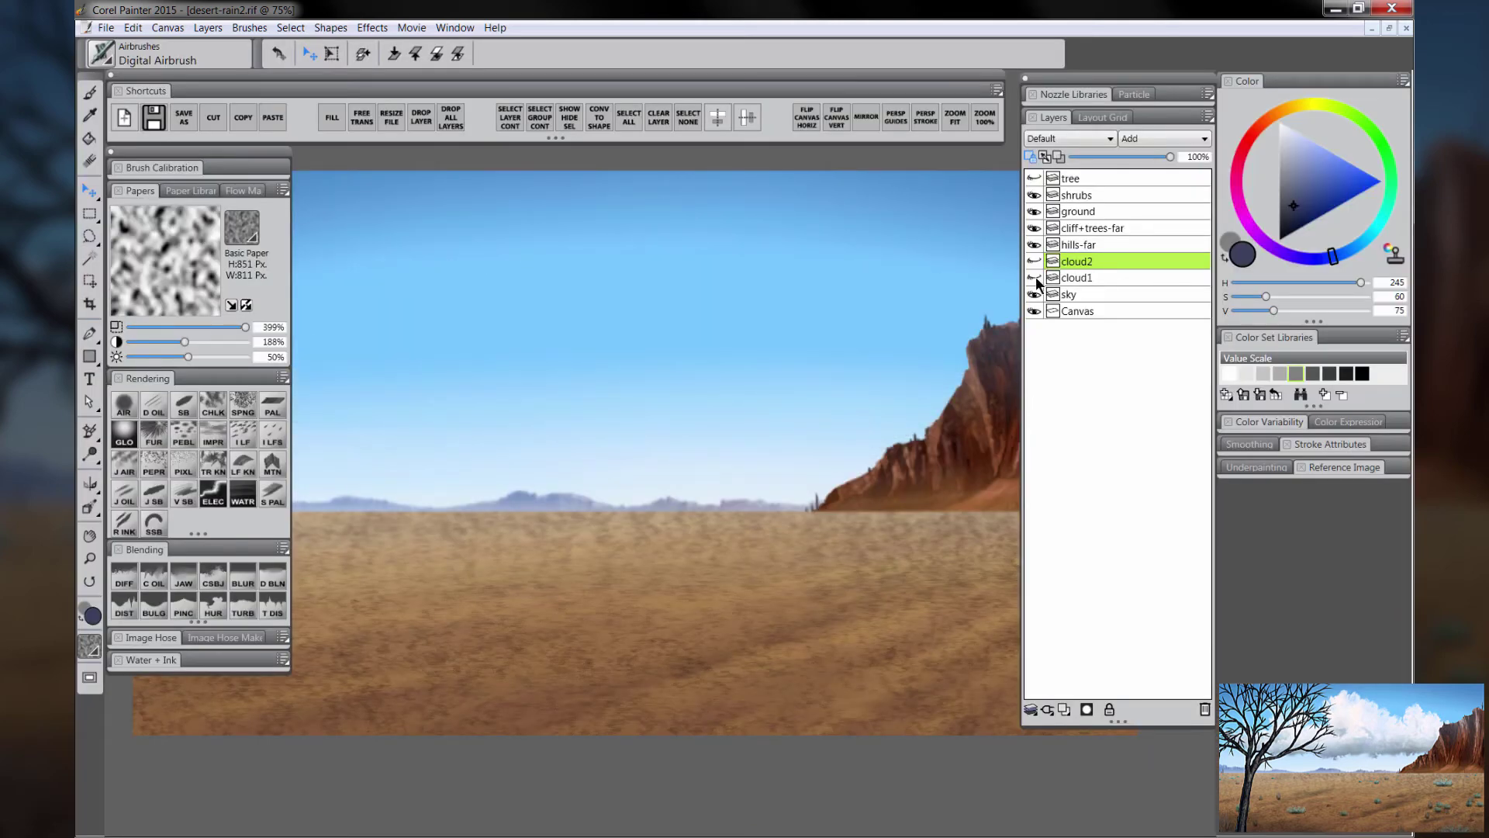
pyautogui.click(1034, 278)
pyautogui.click(1086, 279)
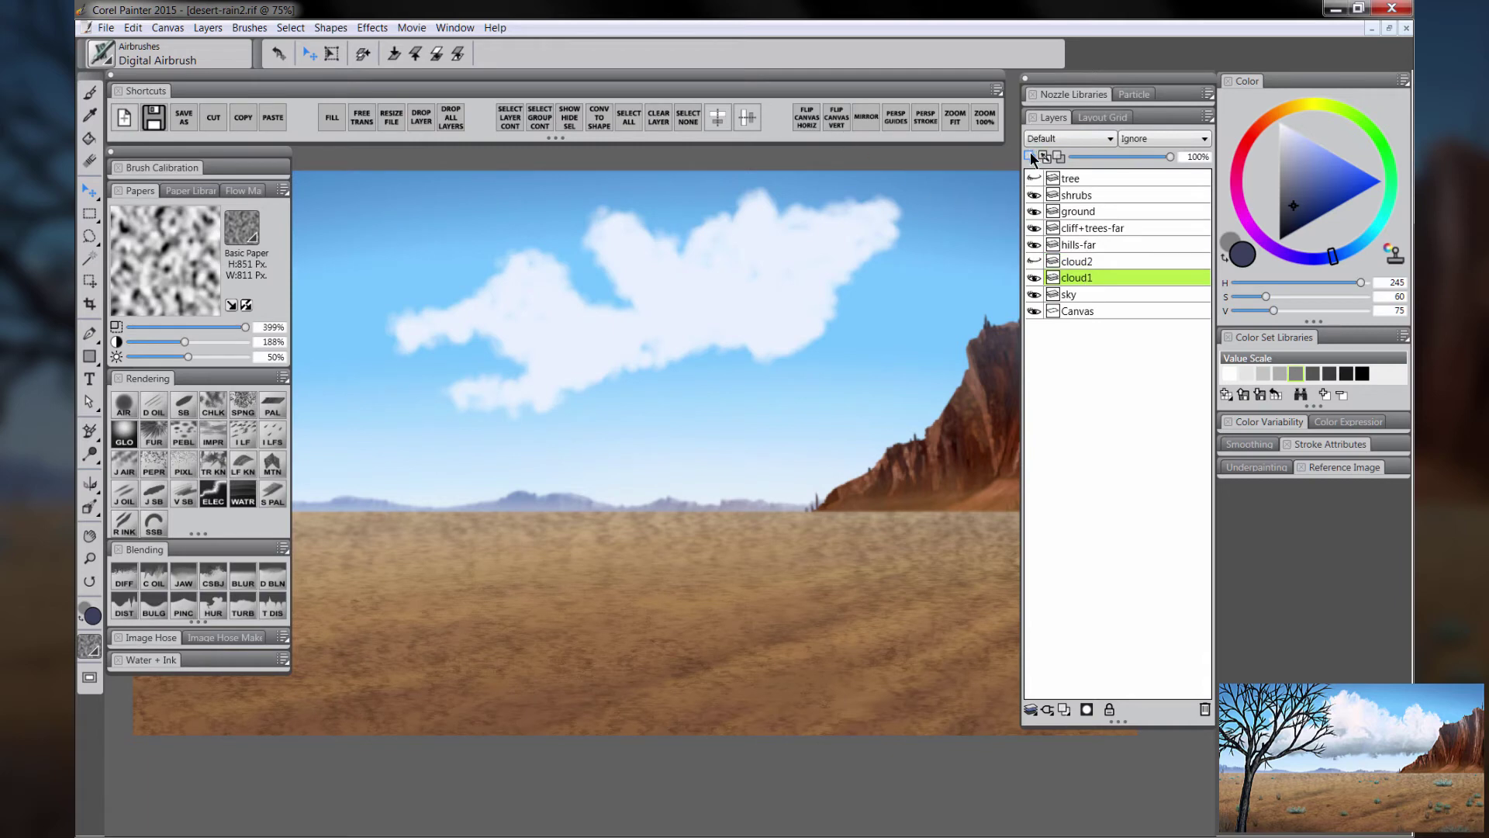
# Step: Shade the underside of cloud1 and build feathery plumes on top, merging its duplicated layers into one cloud1 layer
pyautogui.click(514, 118)
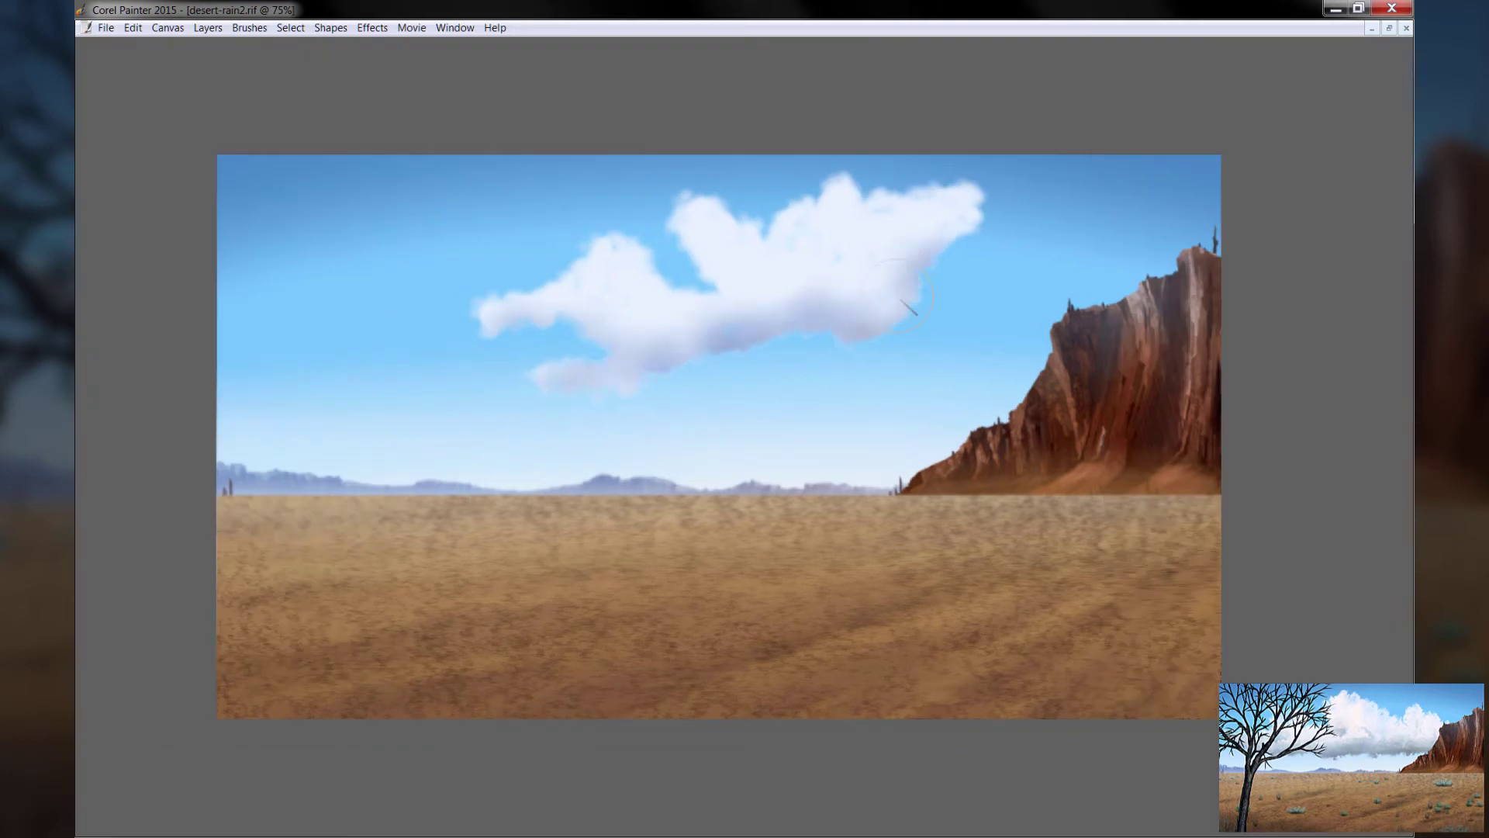
pyautogui.press('Tab')
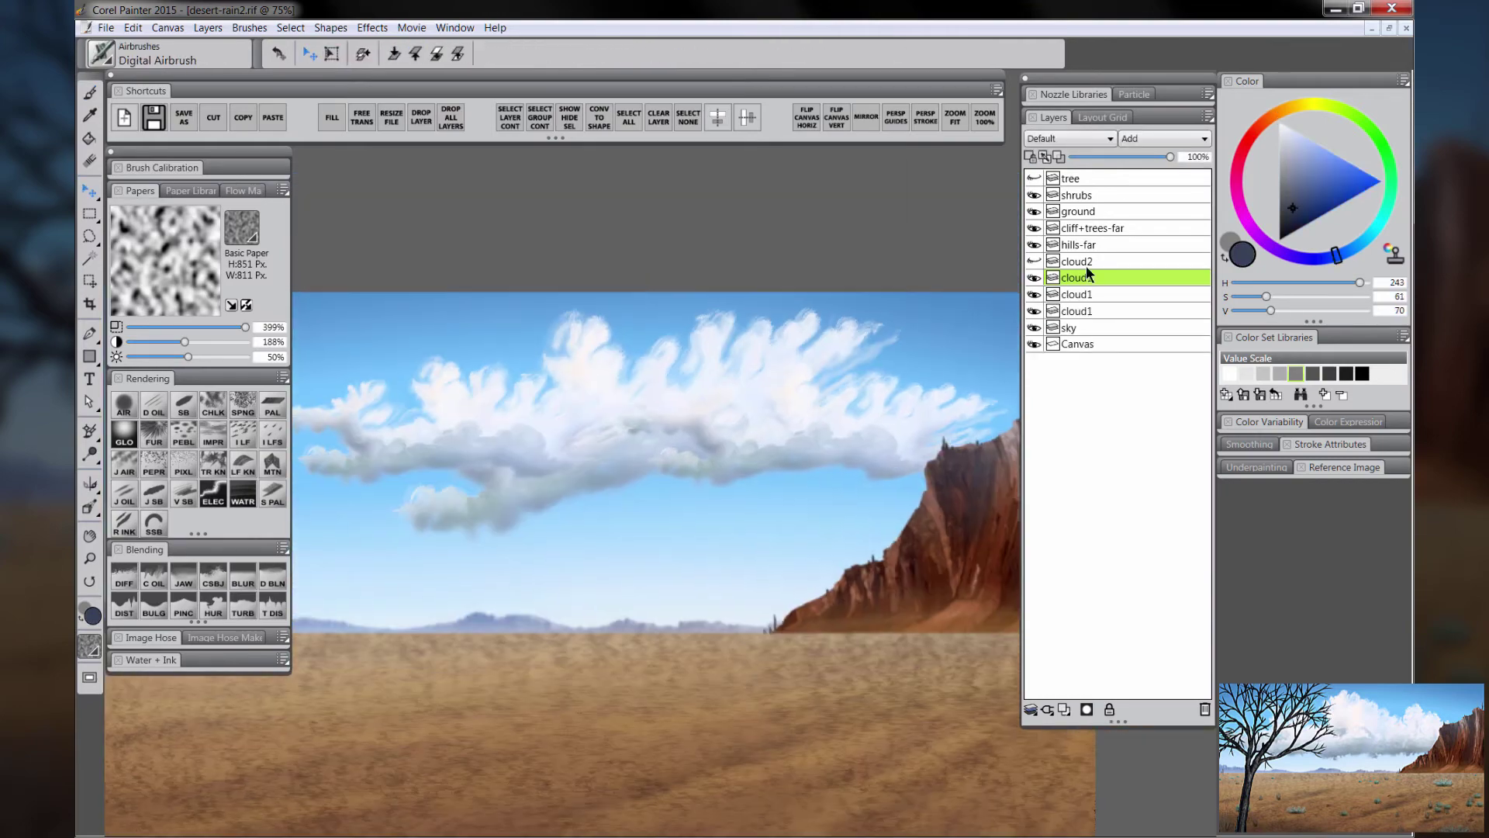
pyautogui.press('Tab')
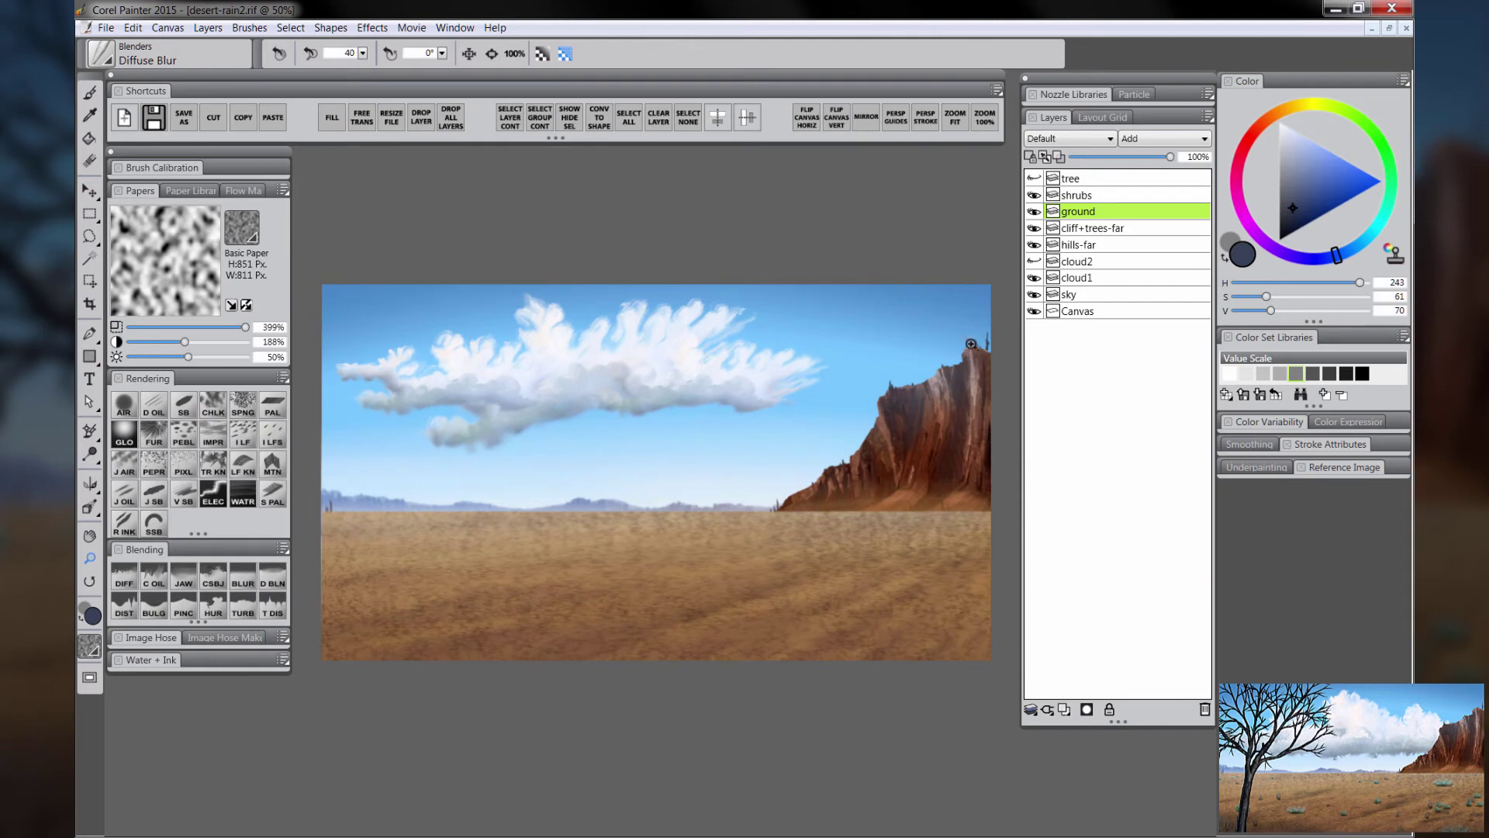
# Step: Apply the Soften focus effect to the cloud1 layer
pyautogui.click(1087, 278)
pyautogui.click(372, 27)
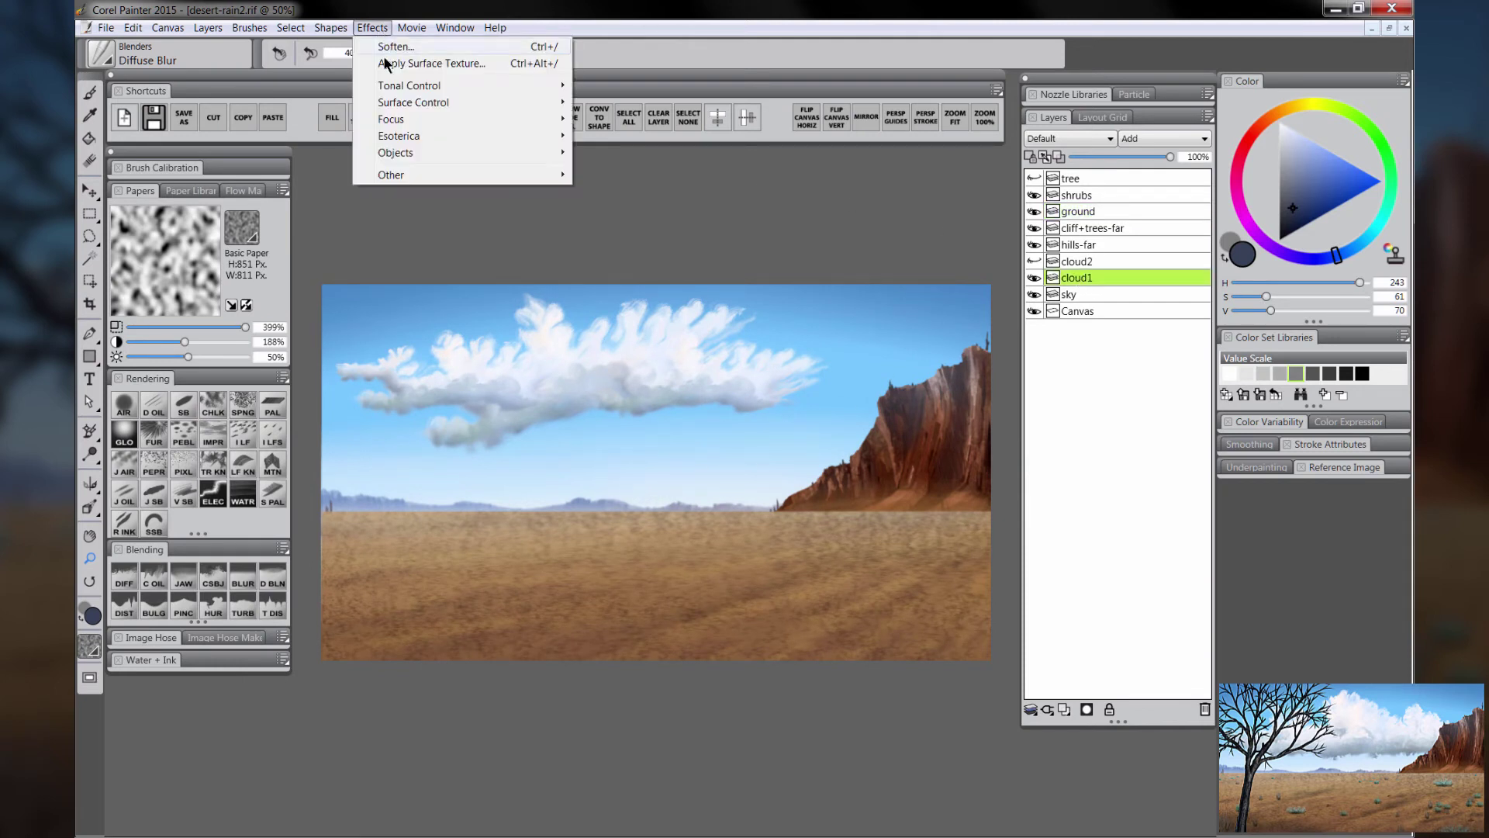
pyautogui.moveTo(492, 118)
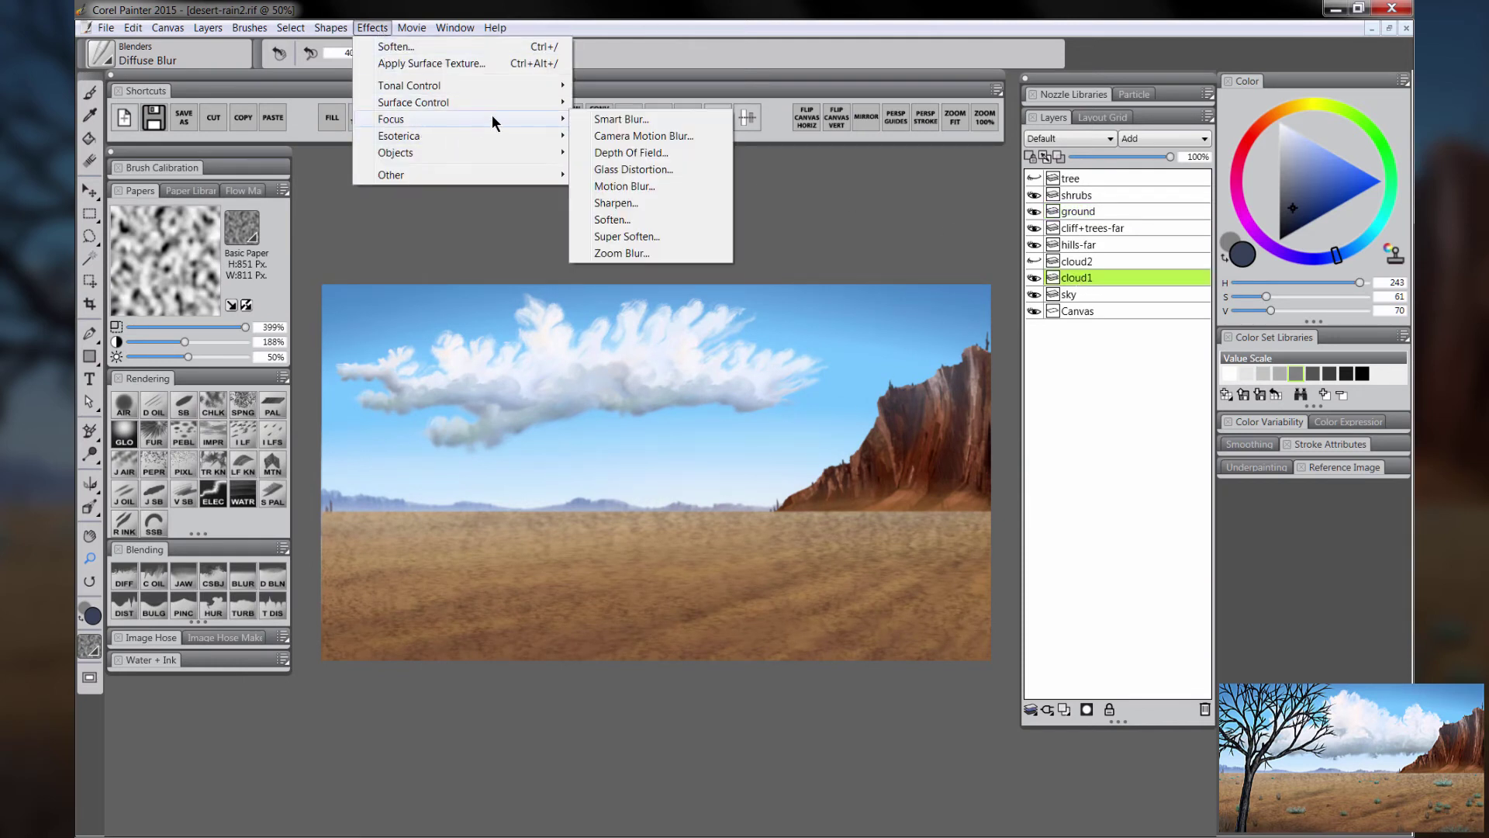
pyautogui.click(621, 215)
pyautogui.moveTo(435, 281); pyautogui.dragTo(718, 490)
pyautogui.moveTo(688, 583); pyautogui.dragTo(686, 584)
pyautogui.click(765, 640)
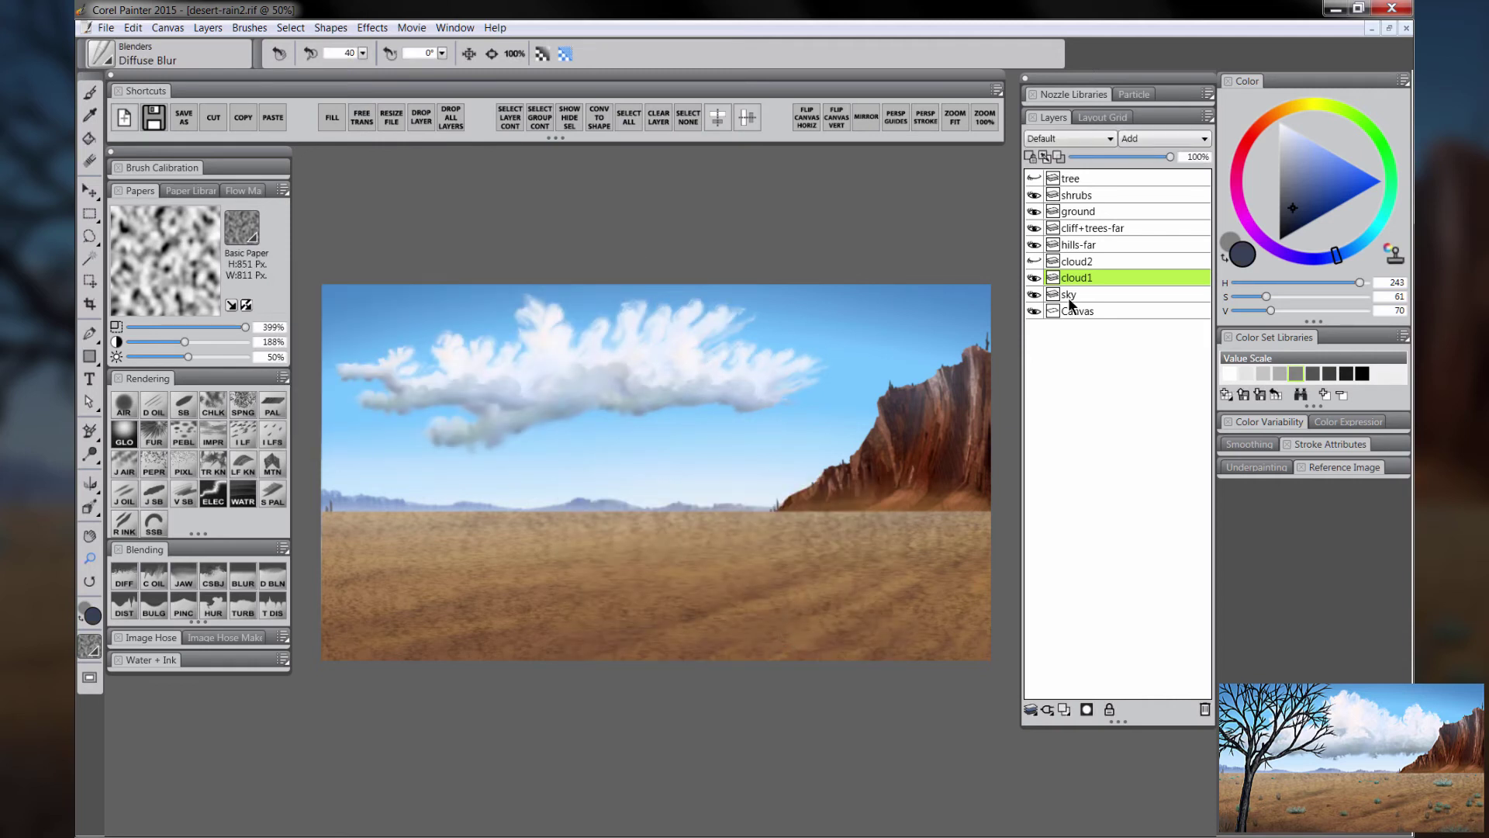
# Step: Show the cloud2 layer in place of cloud1 and apply the Soften focus effect to cloud2
pyautogui.click(1036, 261)
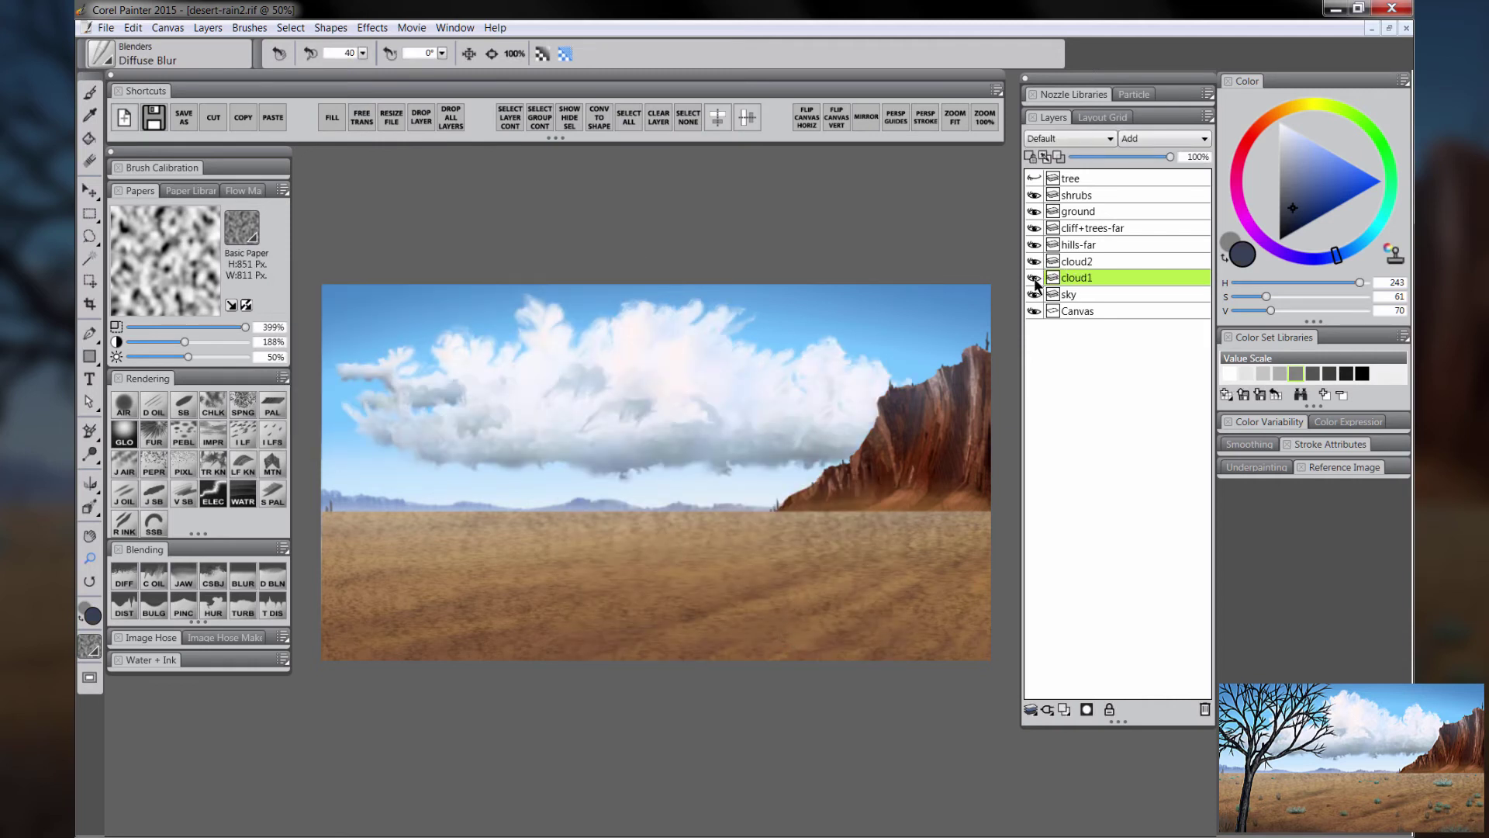
pyautogui.click(1034, 278)
pyautogui.click(1052, 265)
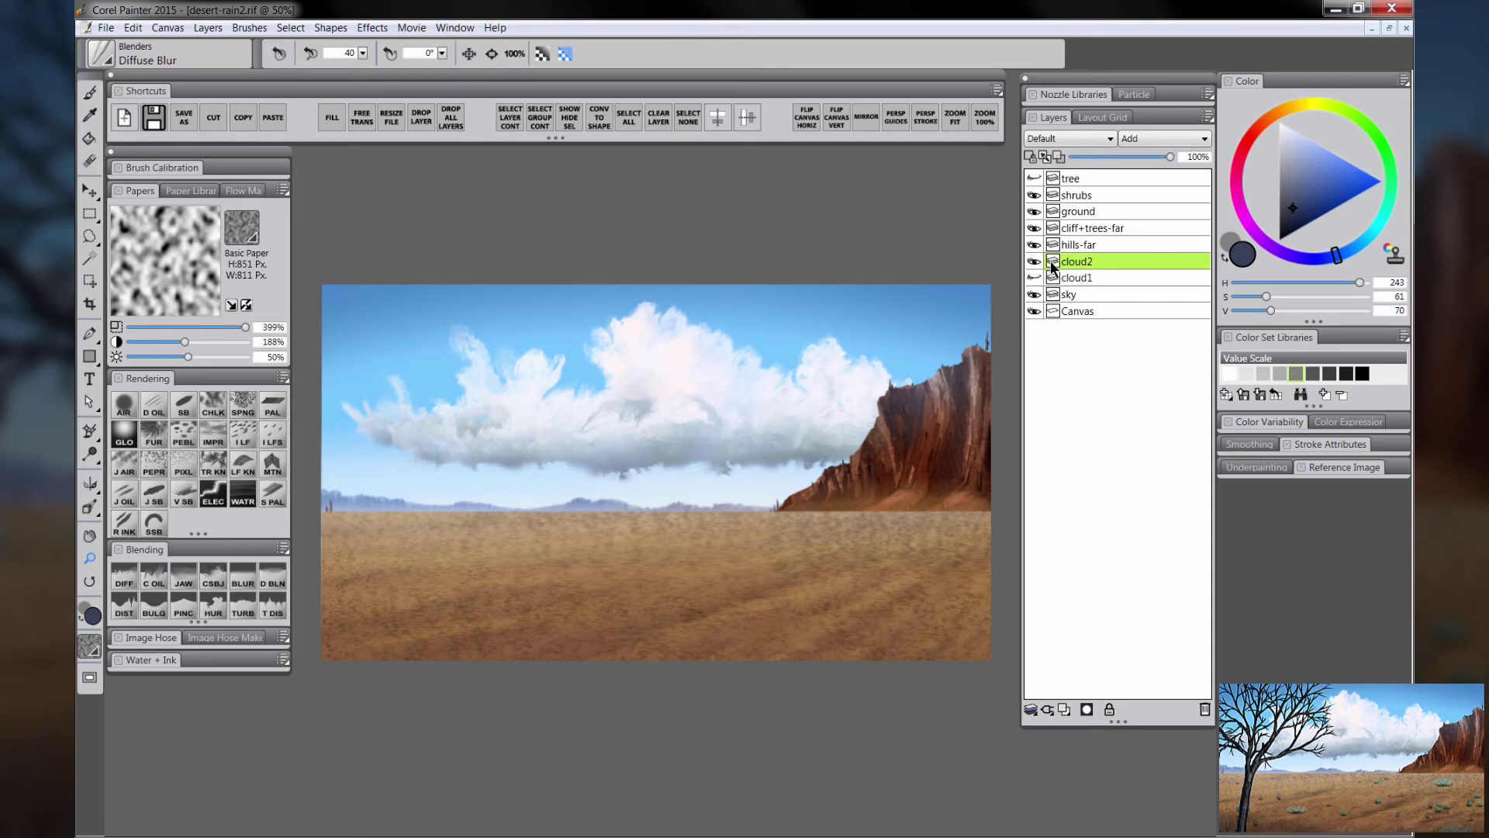
pyautogui.click(371, 27)
pyautogui.moveTo(412, 116)
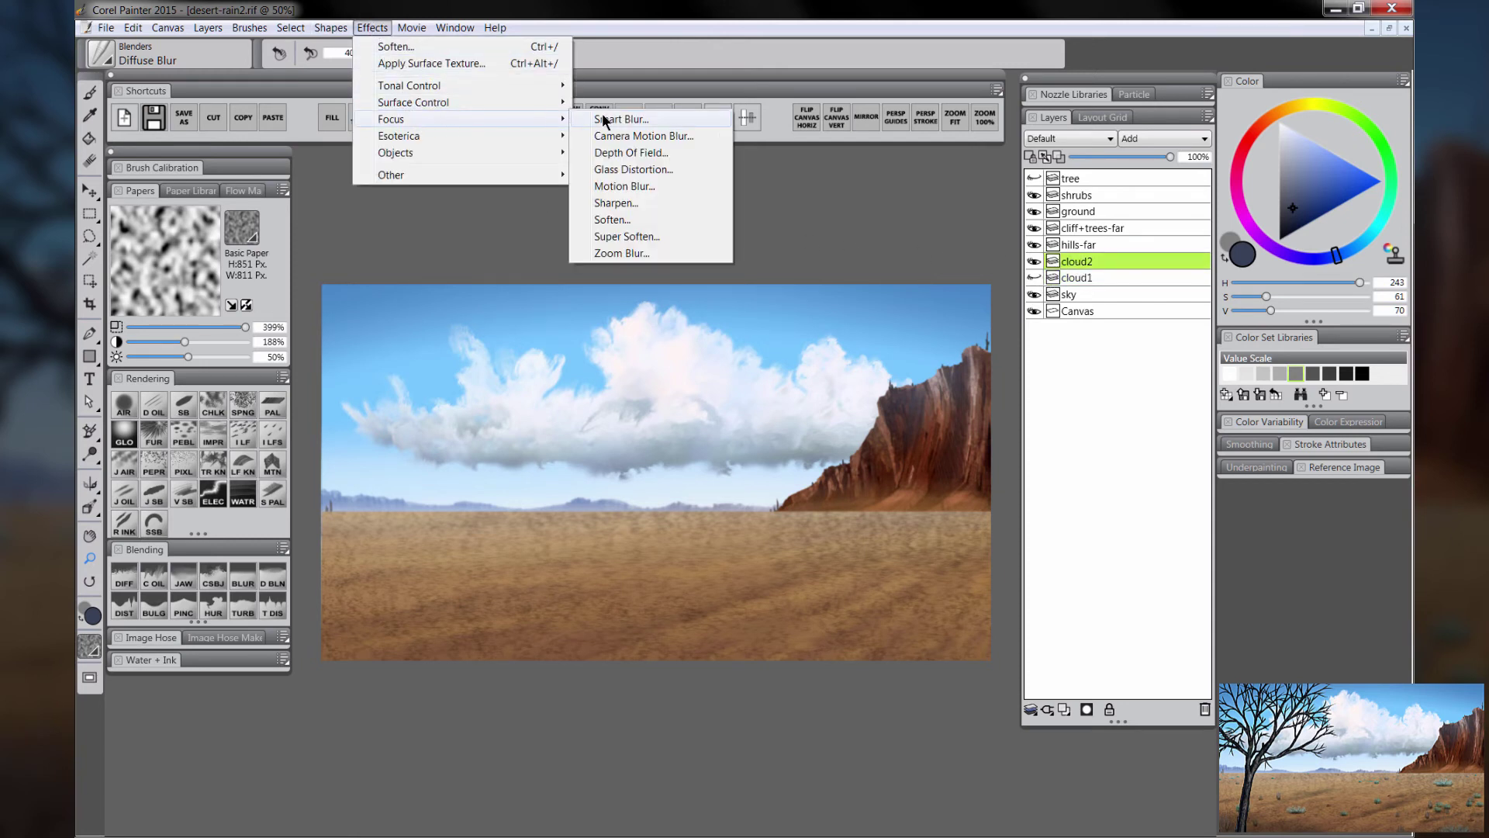
pyautogui.click(617, 219)
pyautogui.click(479, 435)
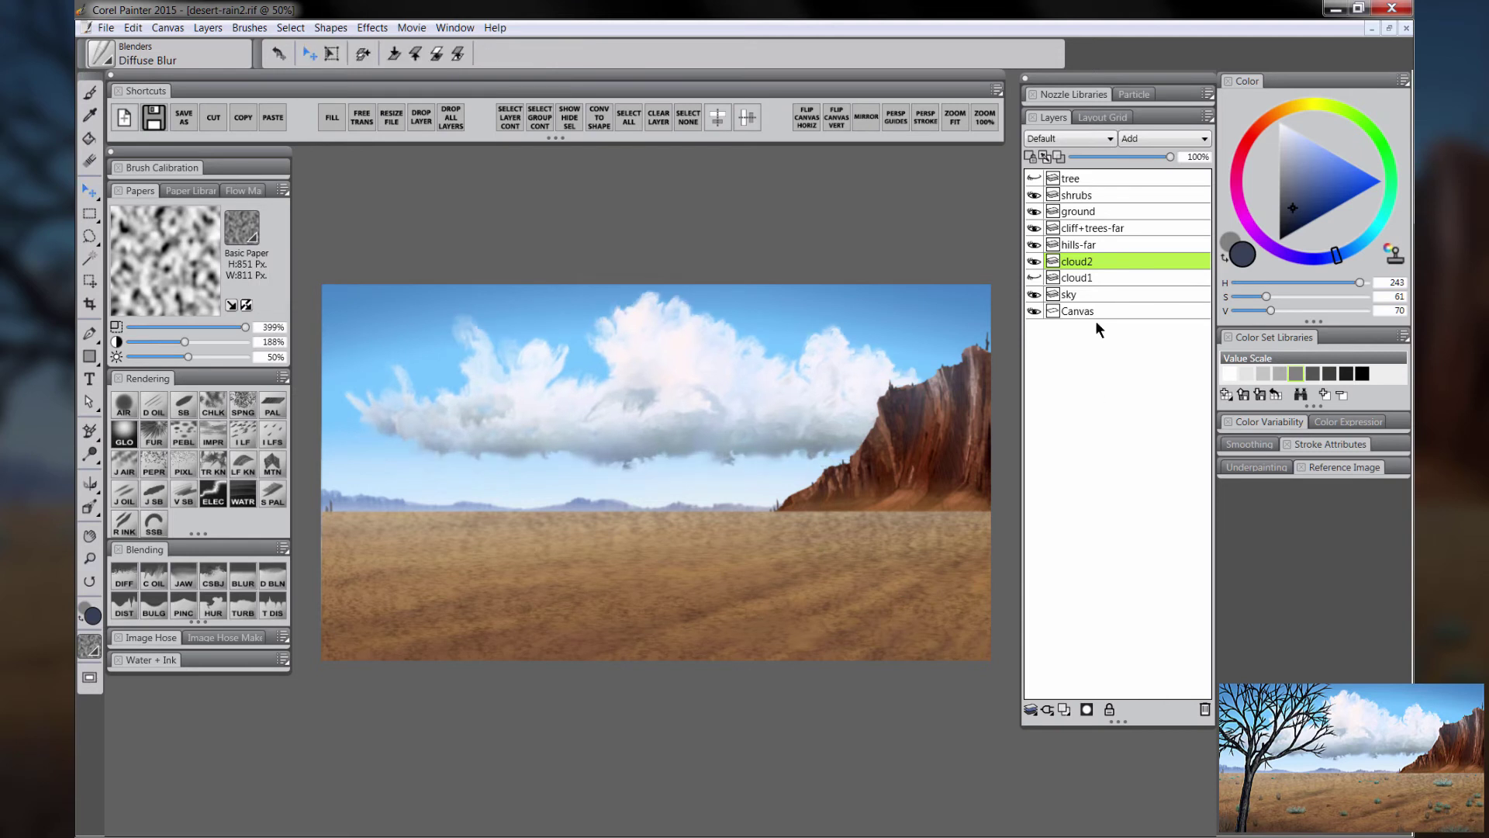
# Step: Select the shrubs layer, load the shrubs.RIF nozzle and choose the Linear-Size-P Image Hose brush
pyautogui.click(1089, 200)
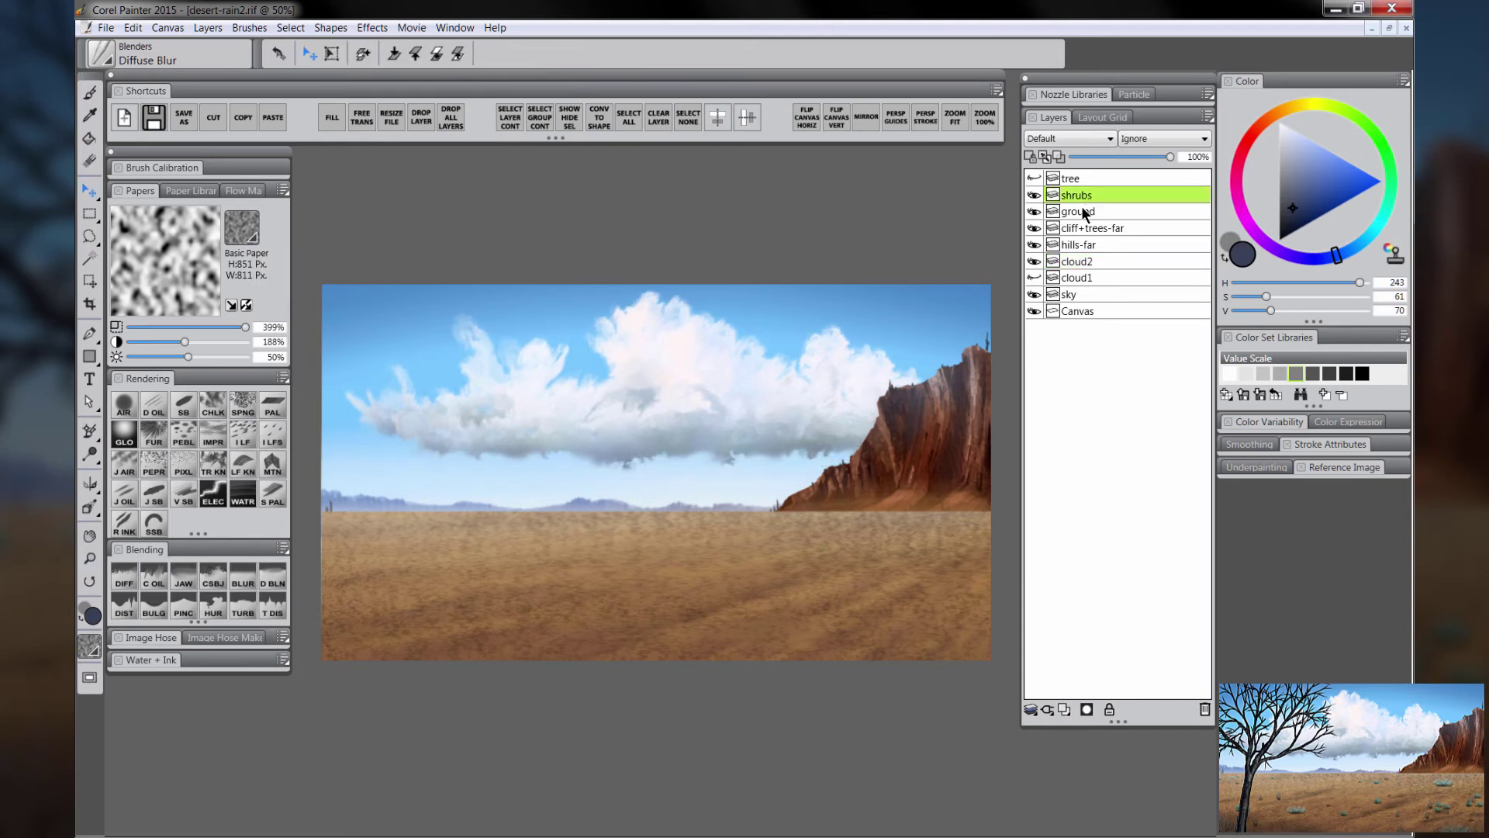
pyautogui.click(1075, 94)
pyautogui.moveTo(1117, 264); pyautogui.dragTo(1110, 517)
pyautogui.moveTo(1204, 266); pyautogui.dragTo(1186, 347)
pyautogui.click(1080, 355)
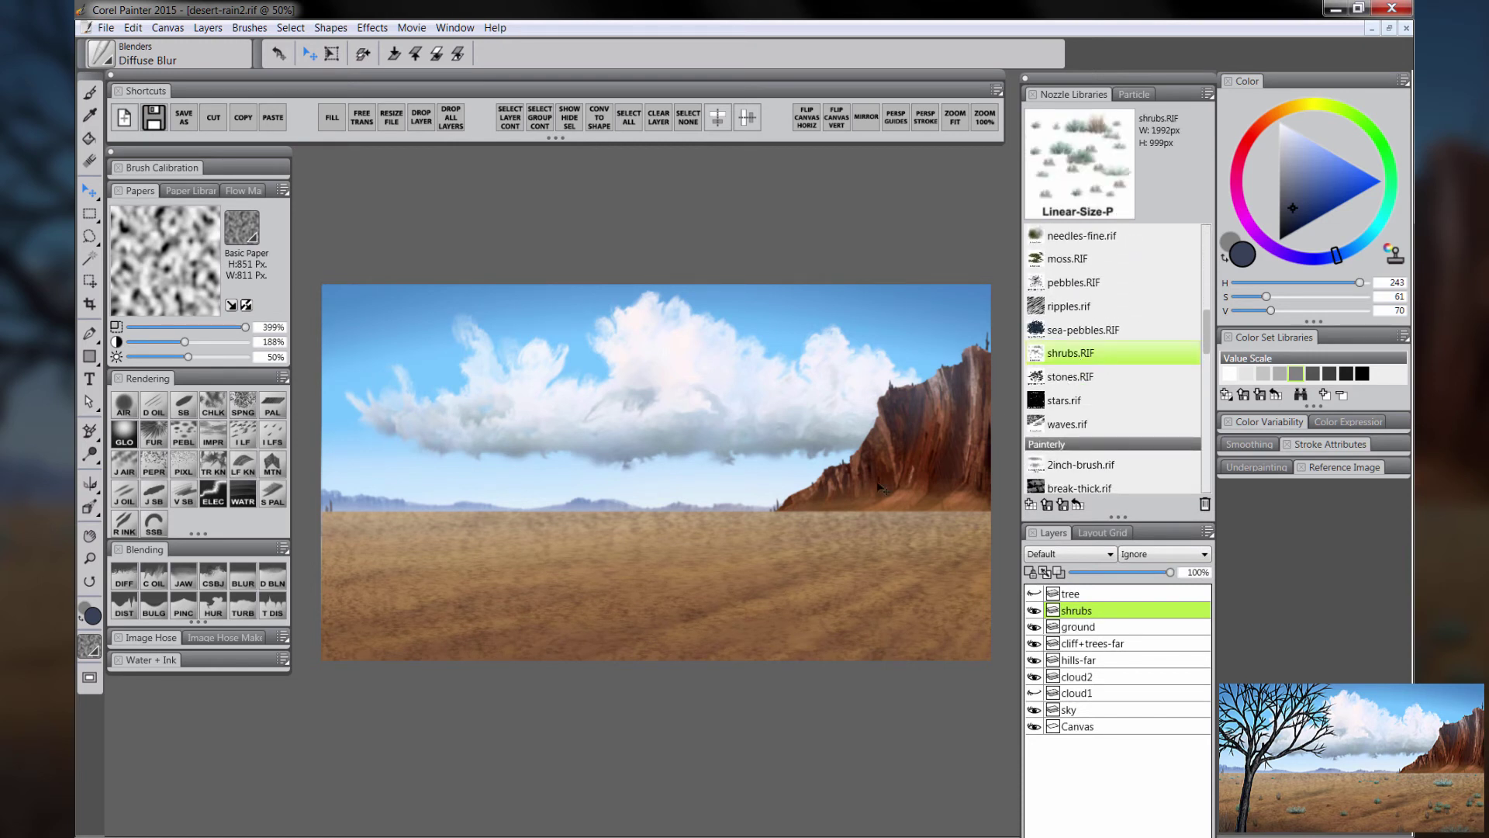
pyautogui.click(154, 640)
pyautogui.click(134, 666)
# Step: Scatter small and medium shrubs across the middle of the desert ground, clustering several below the cliff
pyautogui.click(381, 597)
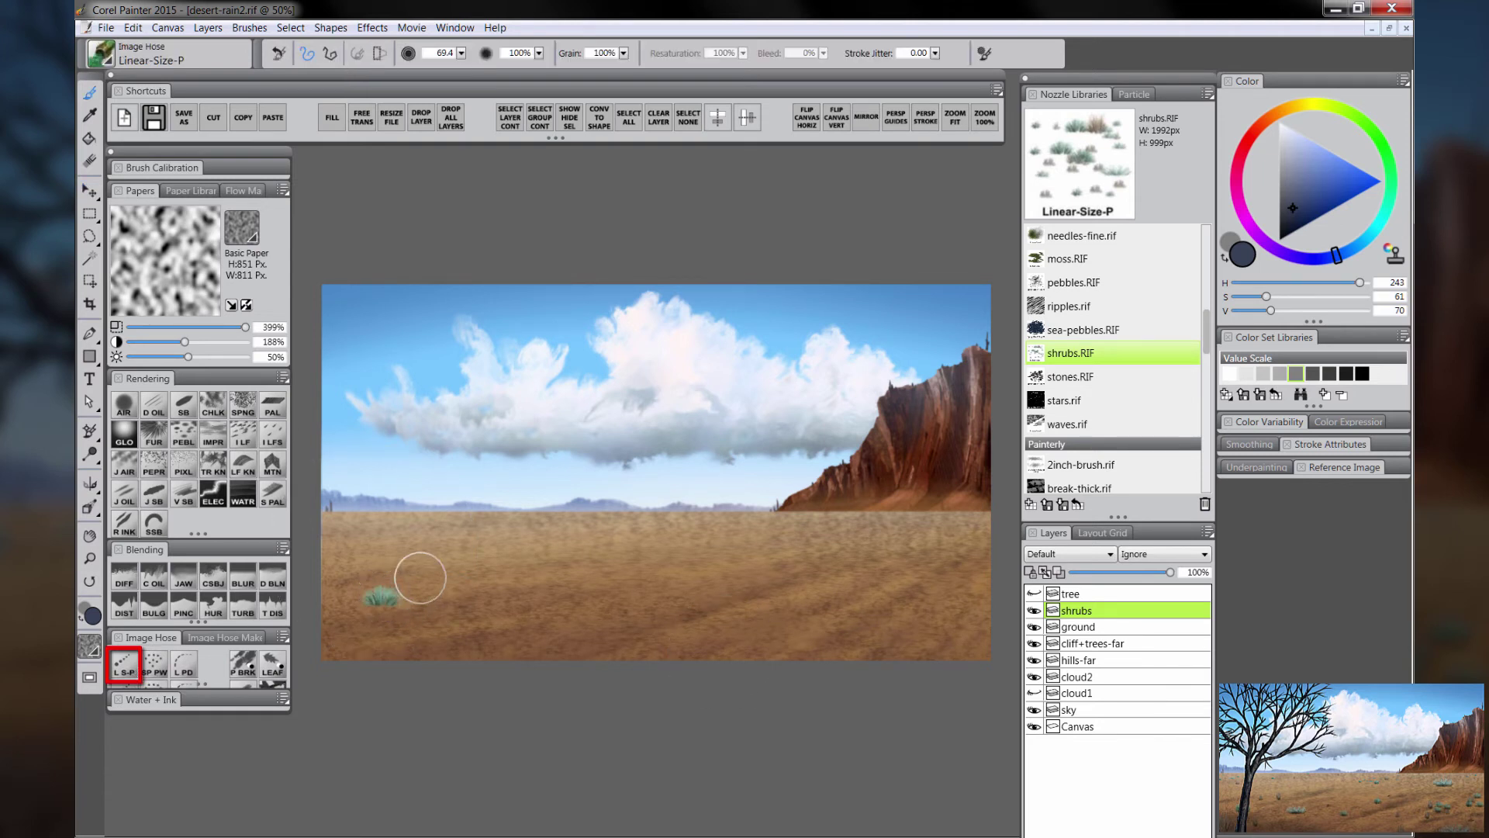
pyautogui.click(515, 598)
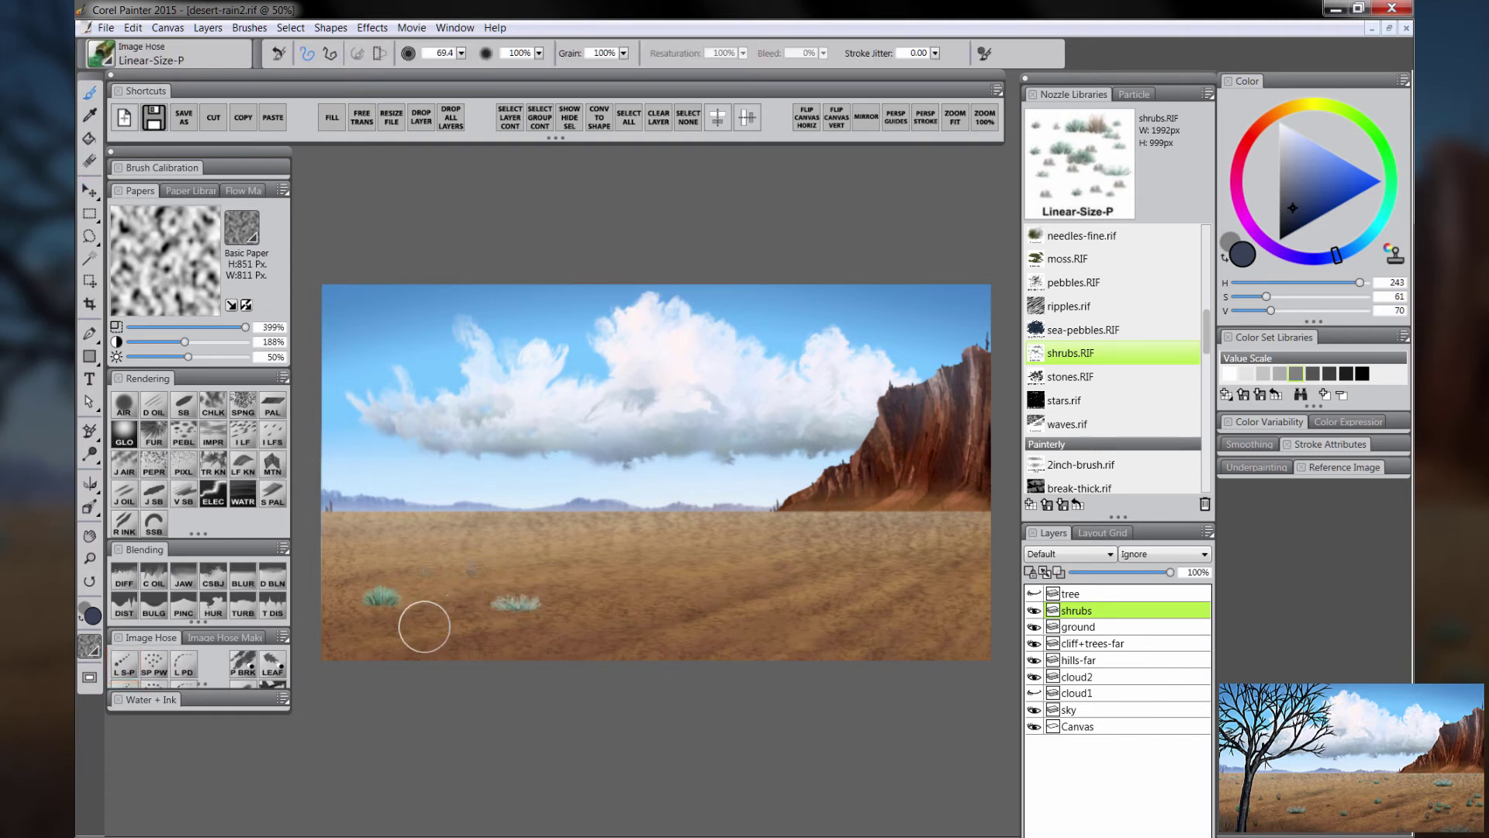
pyautogui.click(636, 610)
pyautogui.click(721, 579)
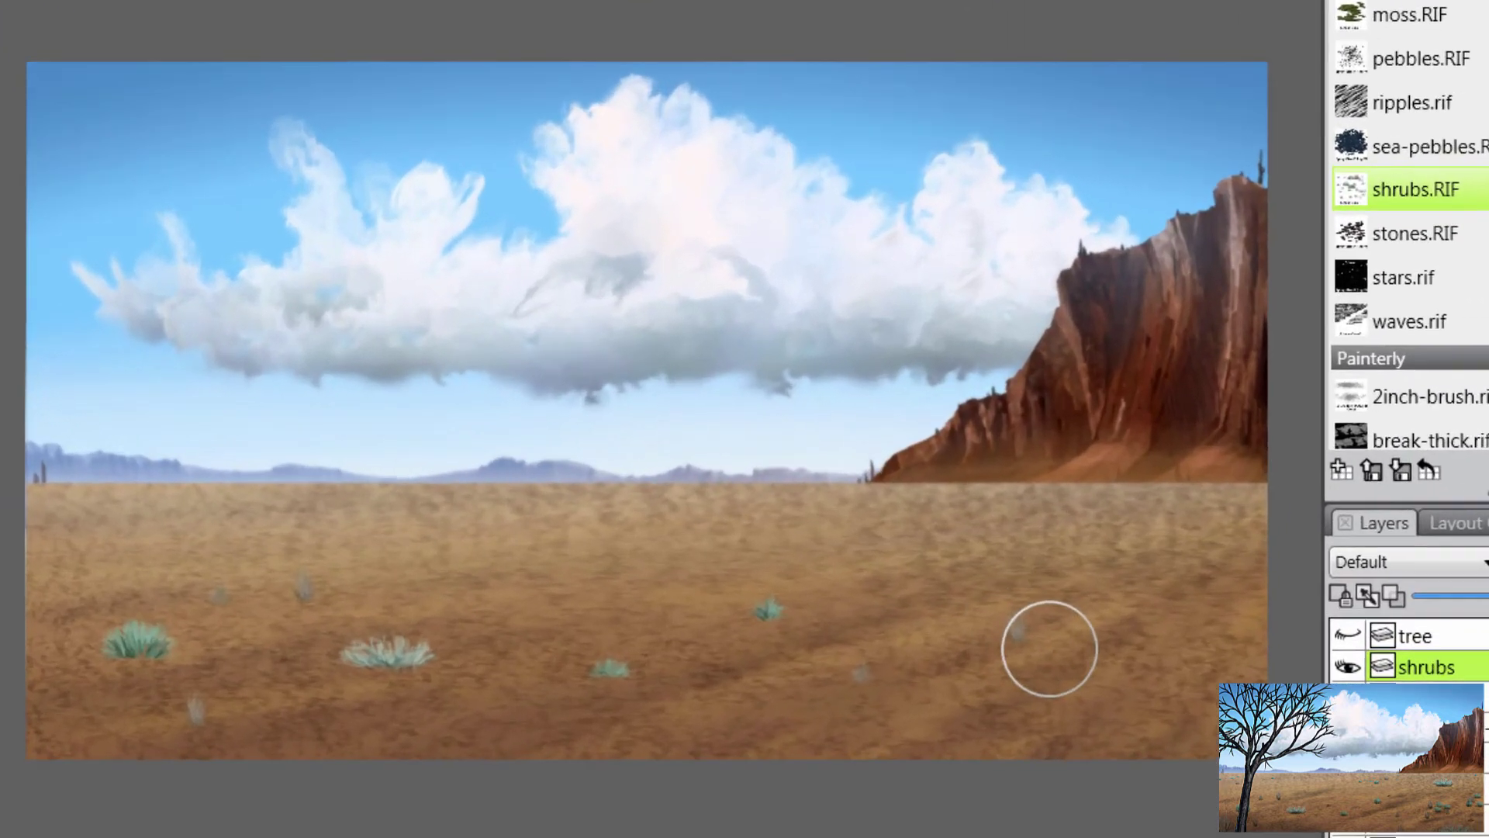
pyautogui.click(932, 599)
pyautogui.click(960, 607)
pyautogui.click(931, 618)
pyautogui.click(1105, 663)
pyautogui.click(1010, 676)
pyautogui.click(1218, 608)
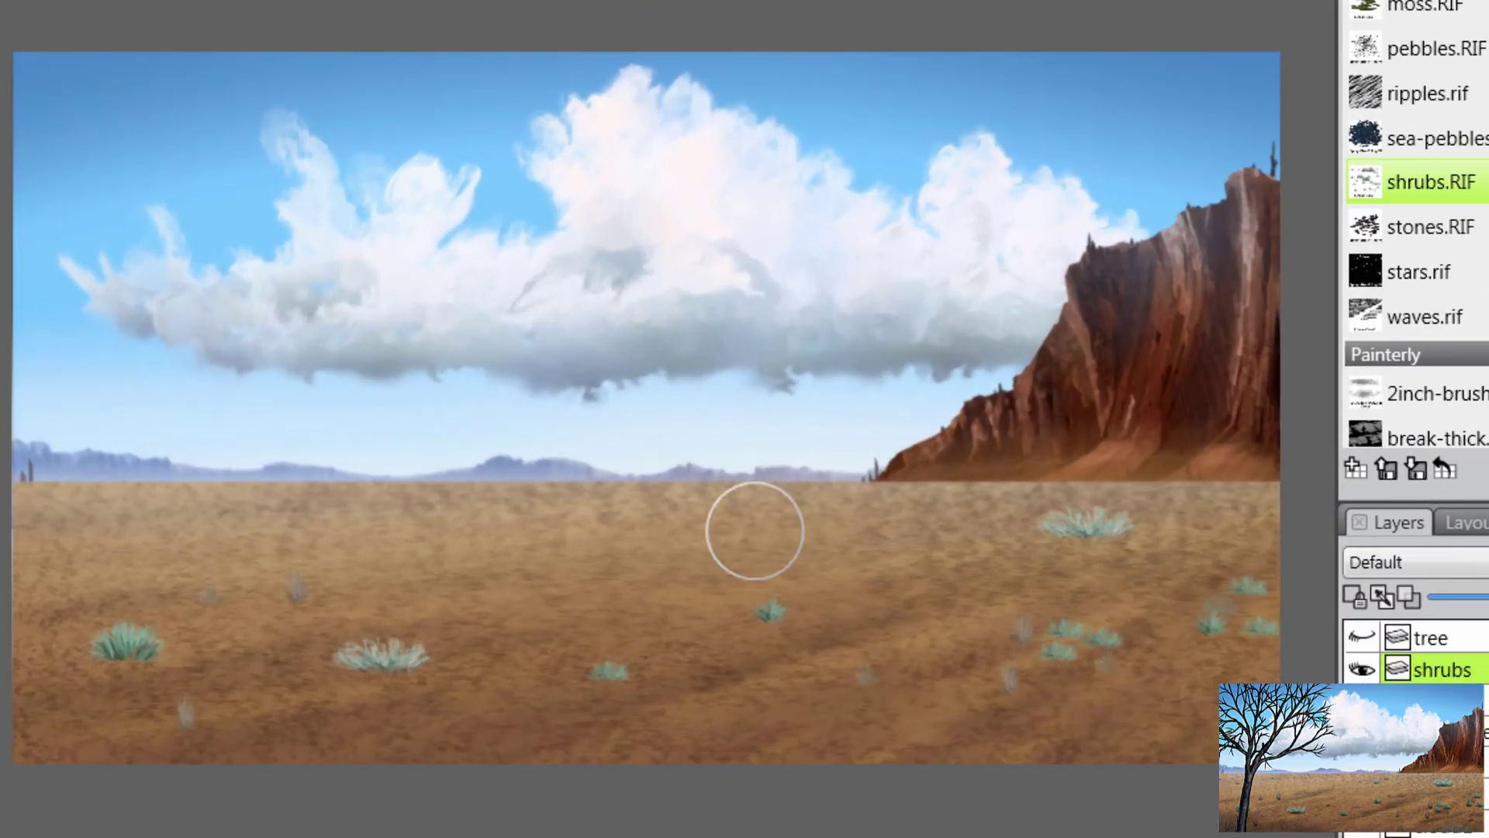
# Step: Add tiny shrubs along the horizon and larger ones at the near edge and lower-left corner of the ground
pyautogui.click(151, 500)
pyautogui.click(100, 529)
pyautogui.click(75, 504)
pyautogui.click(269, 505)
pyautogui.click(882, 749)
pyautogui.click(1141, 750)
pyautogui.click(686, 522)
pyautogui.click(721, 517)
pyautogui.moveTo(757, 521); pyautogui.dragTo(944, 497)
pyautogui.click(42, 715)
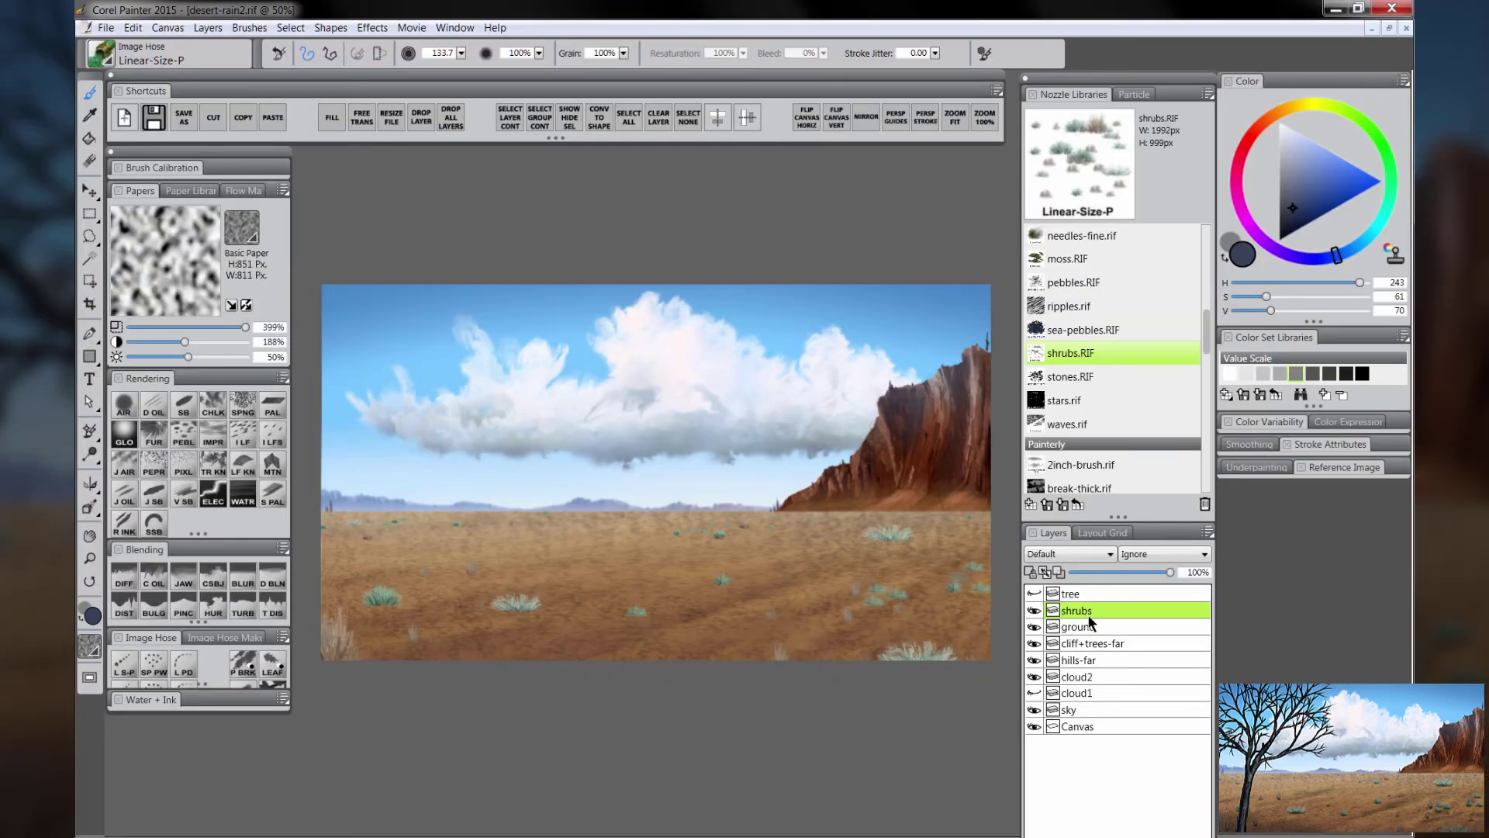
# Step: Select the content of the shrubs layer and add a shrubs-tint layer above it in Multiply mode
pyautogui.rightClick(1087, 610)
pyautogui.click(1135, 756)
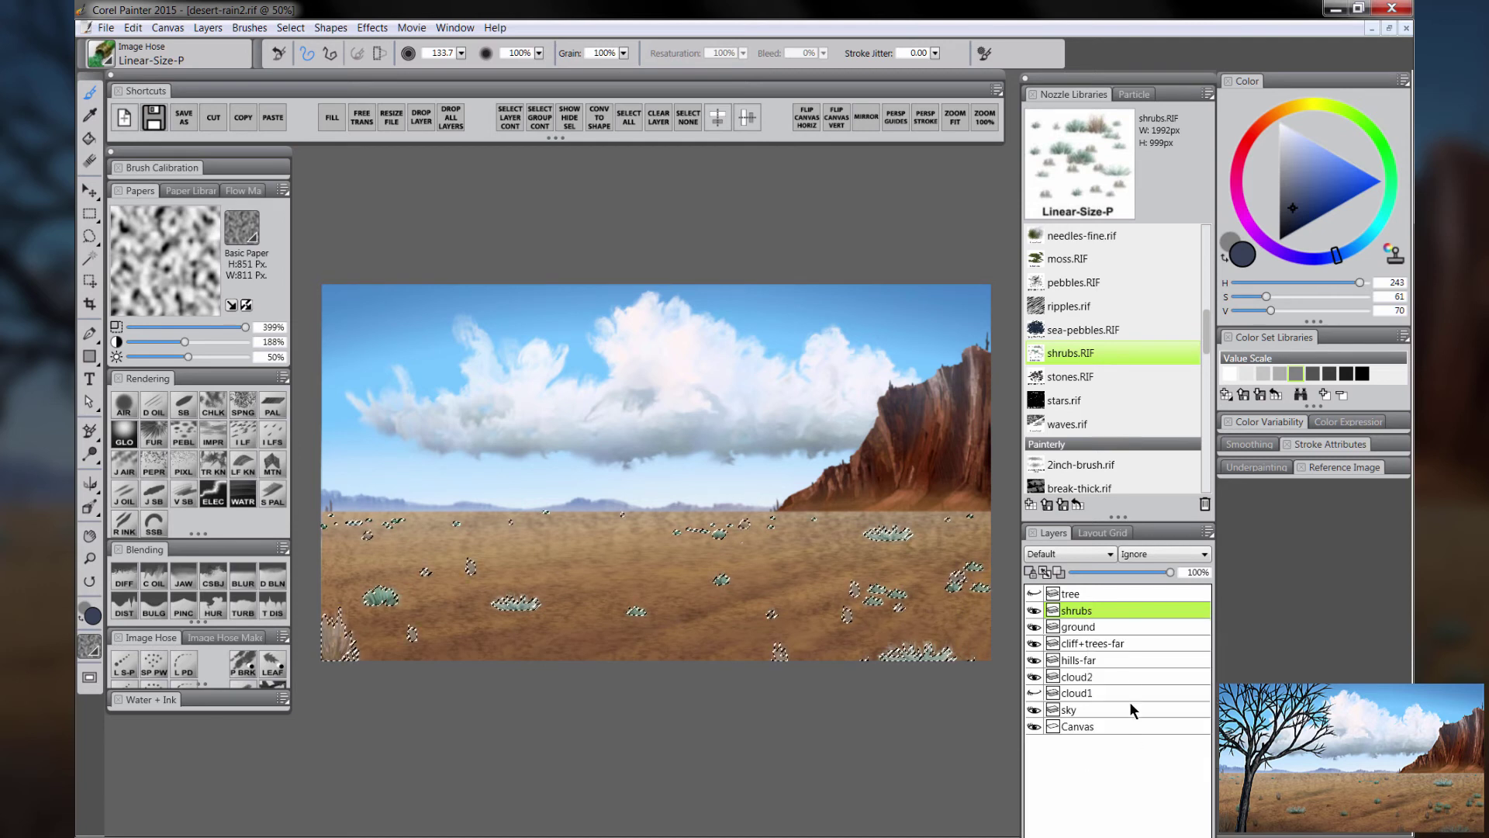
pyautogui.click(1076, 97)
pyautogui.click(1063, 709)
pyautogui.hotkey('ctrl', 'd')
pyautogui.click(1071, 138)
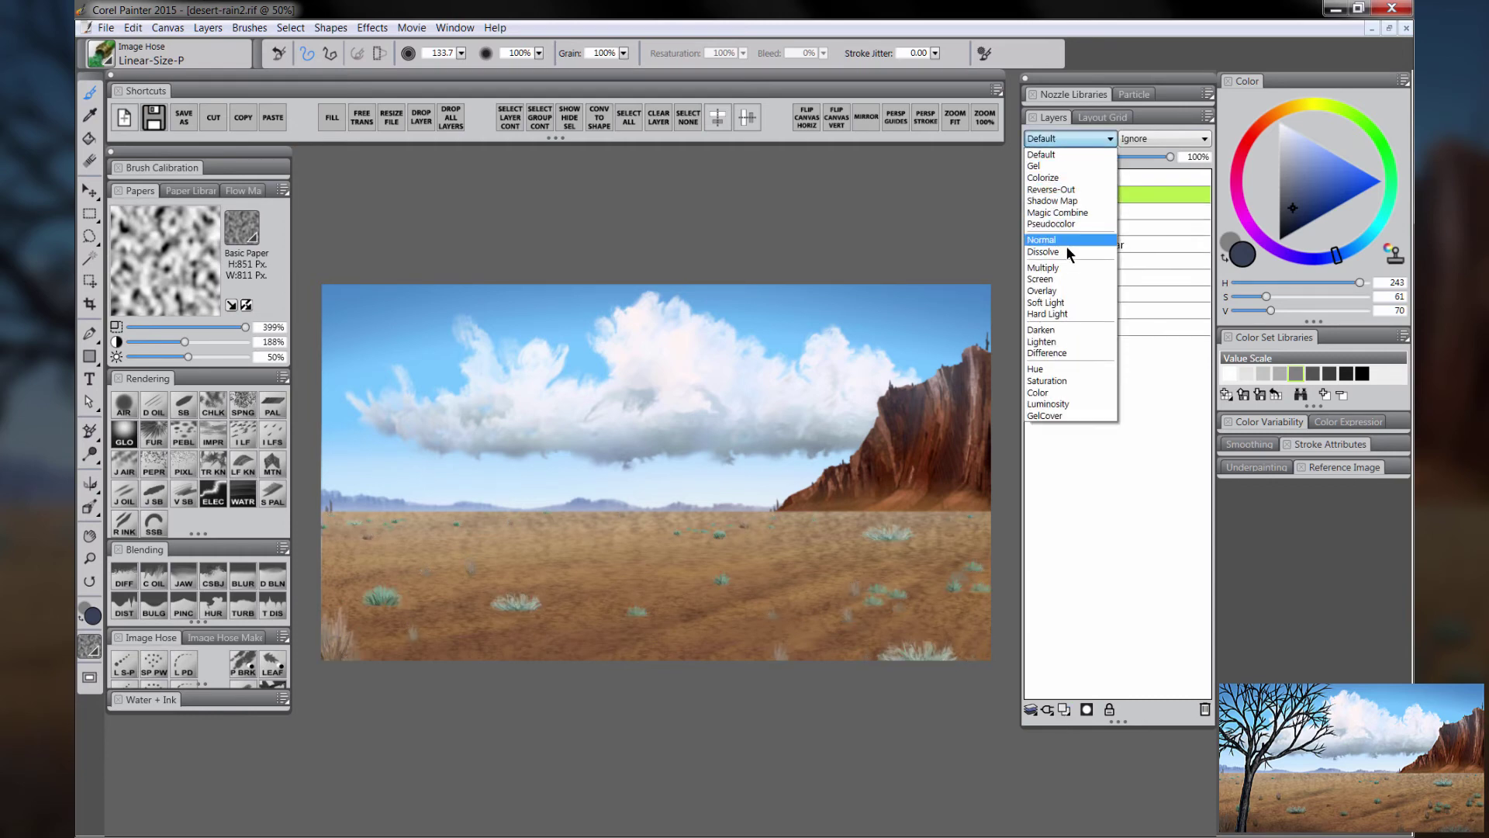
pyautogui.click(1045, 268)
# Step: Tint the shrubs with a brown Digital Airbrush and lower the shrubs-tint layer's opacity to 49%
pyautogui.click(124, 405)
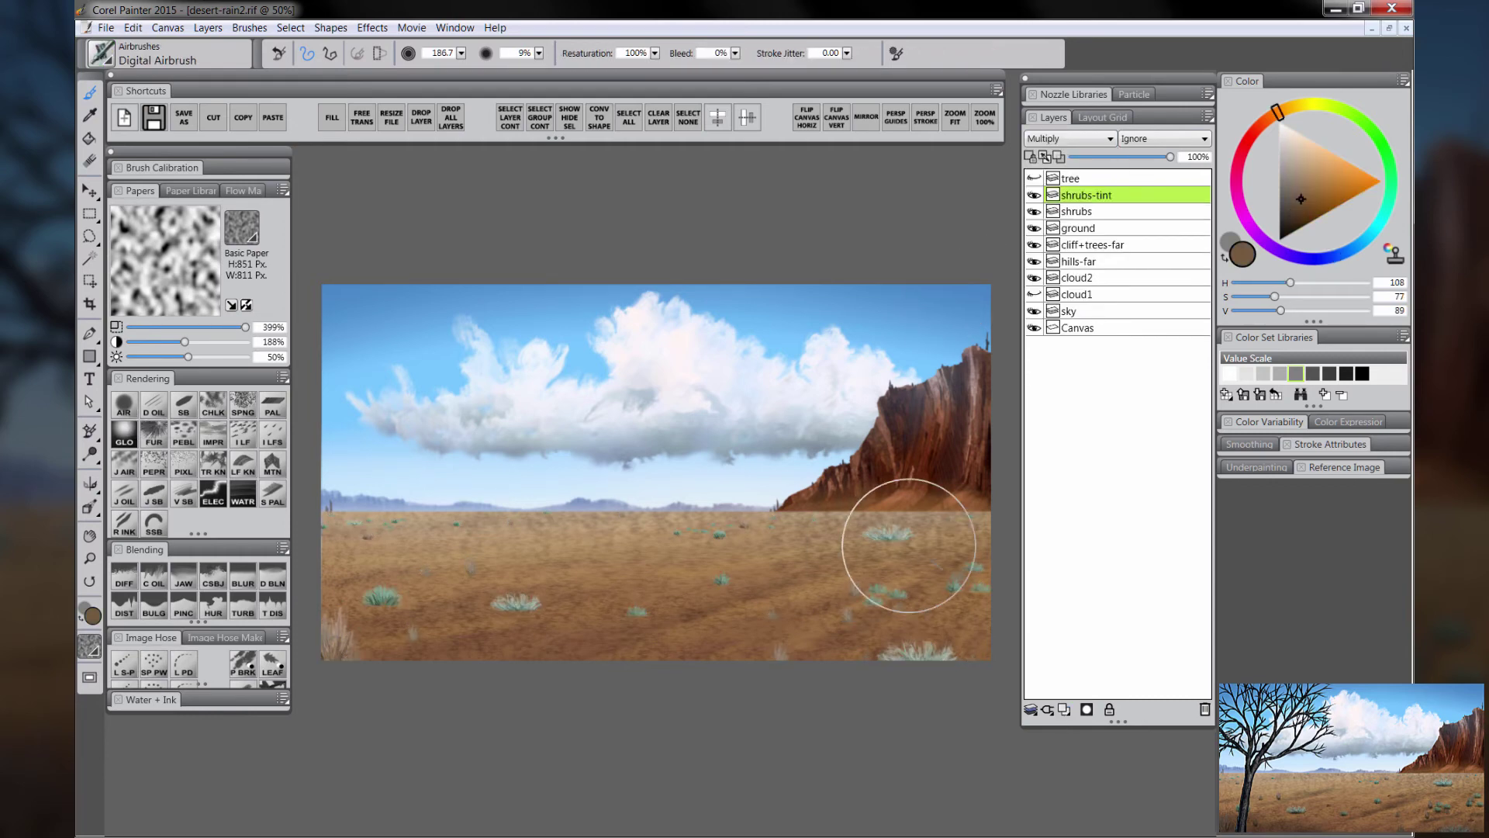
pyautogui.press('Tab')
pyautogui.moveTo(520, 608)
pyautogui.mouseDown()
pyautogui.moveTo(987, 645)
pyautogui.moveTo(558, 596)
pyautogui.moveTo(1065, 664)
pyautogui.moveTo(1087, 621)
pyautogui.moveTo(605, 642)
pyautogui.moveTo(944, 642)
pyautogui.moveTo(615, 515)
pyautogui.moveTo(1046, 510)
pyautogui.mouseUp()
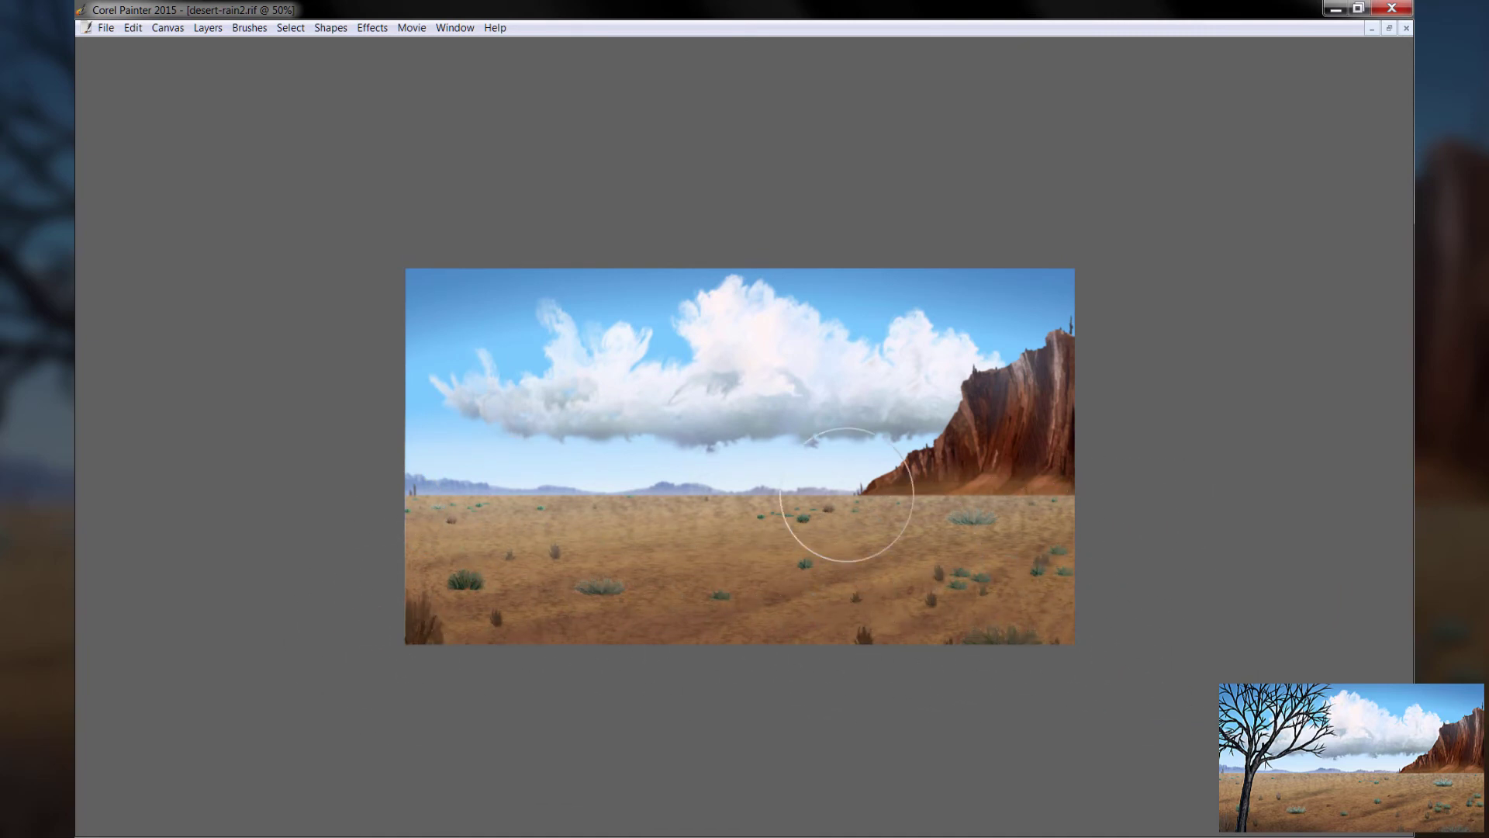
pyautogui.press('Tab')
pyautogui.moveTo(1131, 157); pyautogui.dragTo(1131, 162)
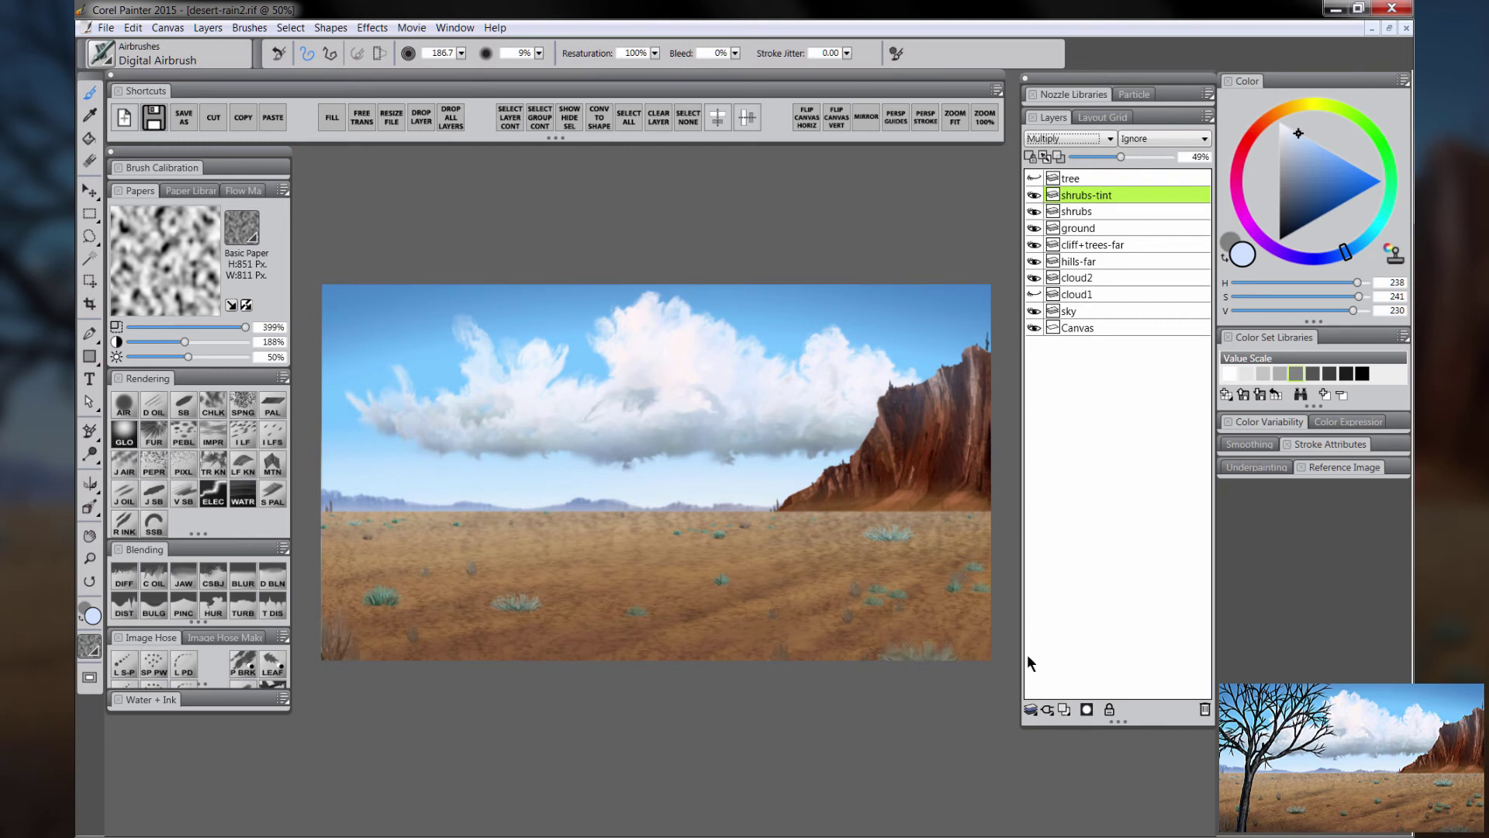
# Step: Duplicate the shrubs layer, rename the lower copy shrubs-sh and set it to Multiply for the shadows
pyautogui.rightClick(1100, 212)
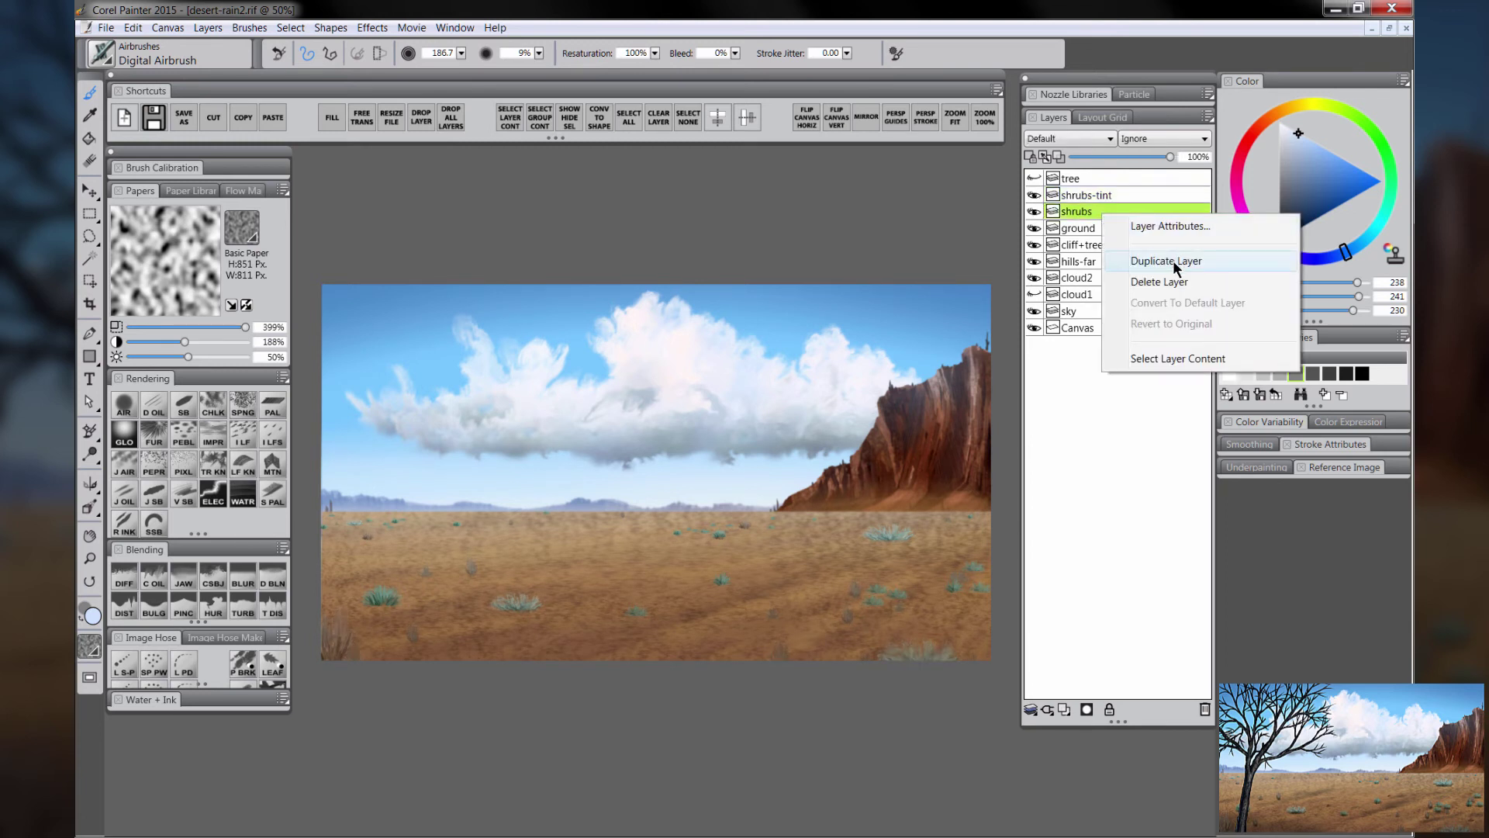
pyautogui.click(1173, 257)
pyautogui.doubleClick(1086, 227)
pyautogui.write('shrubs-sh')
pyautogui.press('Return')
pyautogui.click(1060, 138)
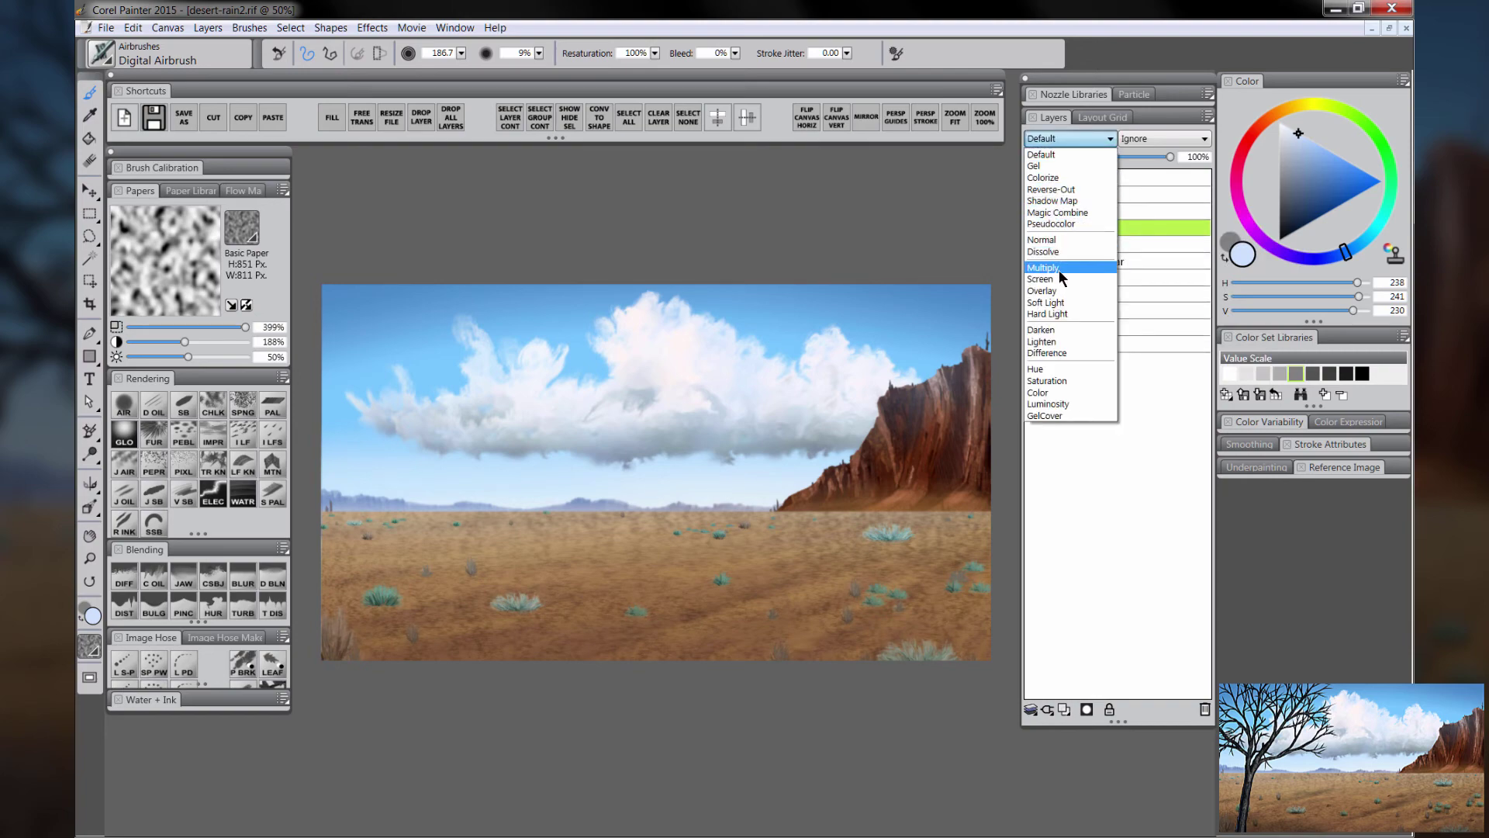
pyautogui.click(1058, 268)
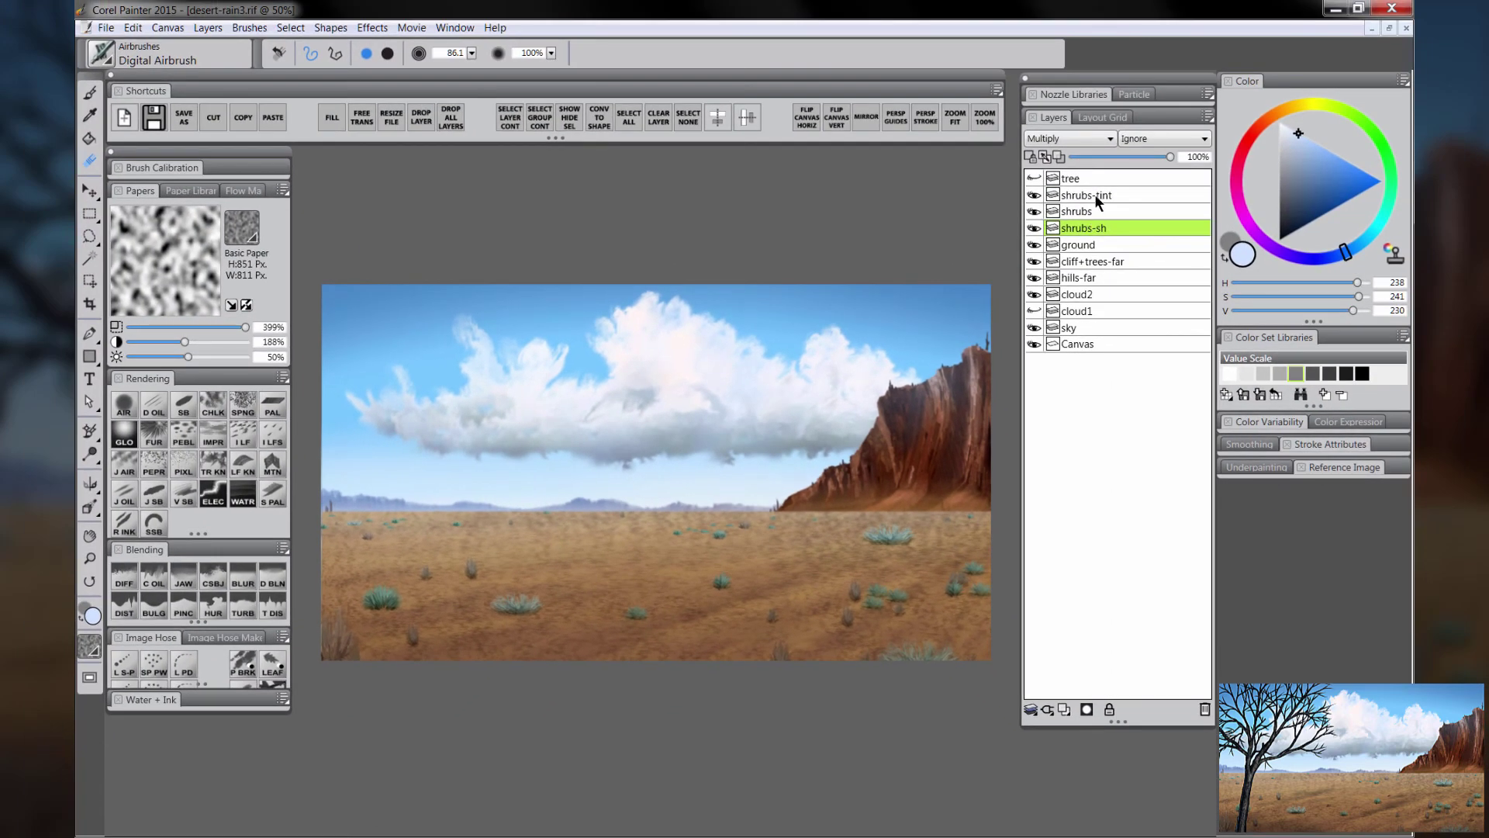
# Step: Merge the layers from shrubs-tint down to ground into one layer, rename it ground and check it by toggling its visibility
pyautogui.click(1095, 199)
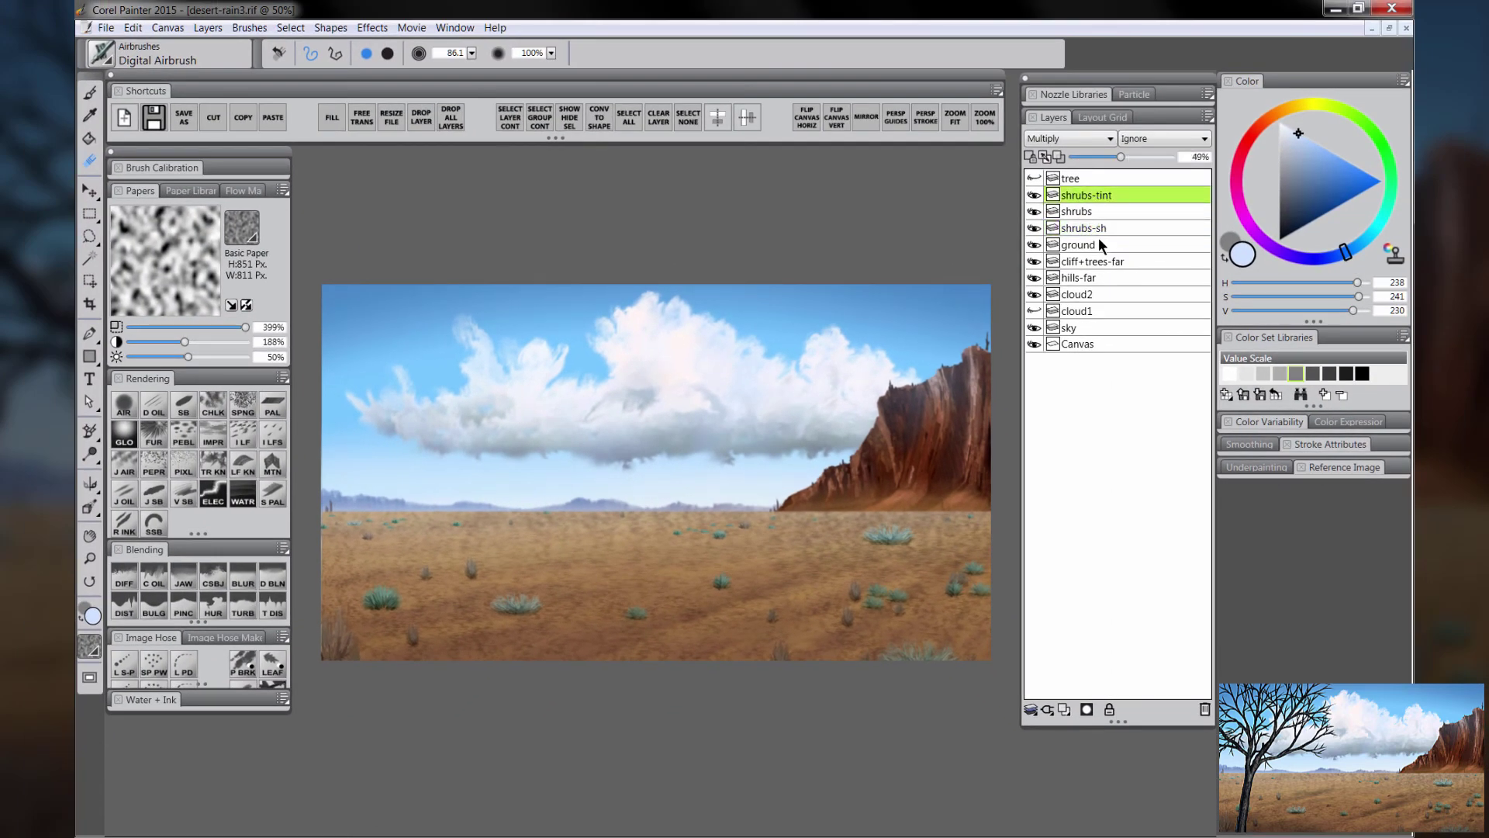
pyautogui.keyDown('shift'); pyautogui.click(1097, 242); pyautogui.keyUp('shift')
pyautogui.hotkey('ctrl', 'e')
pyautogui.doubleClick(1087, 195)
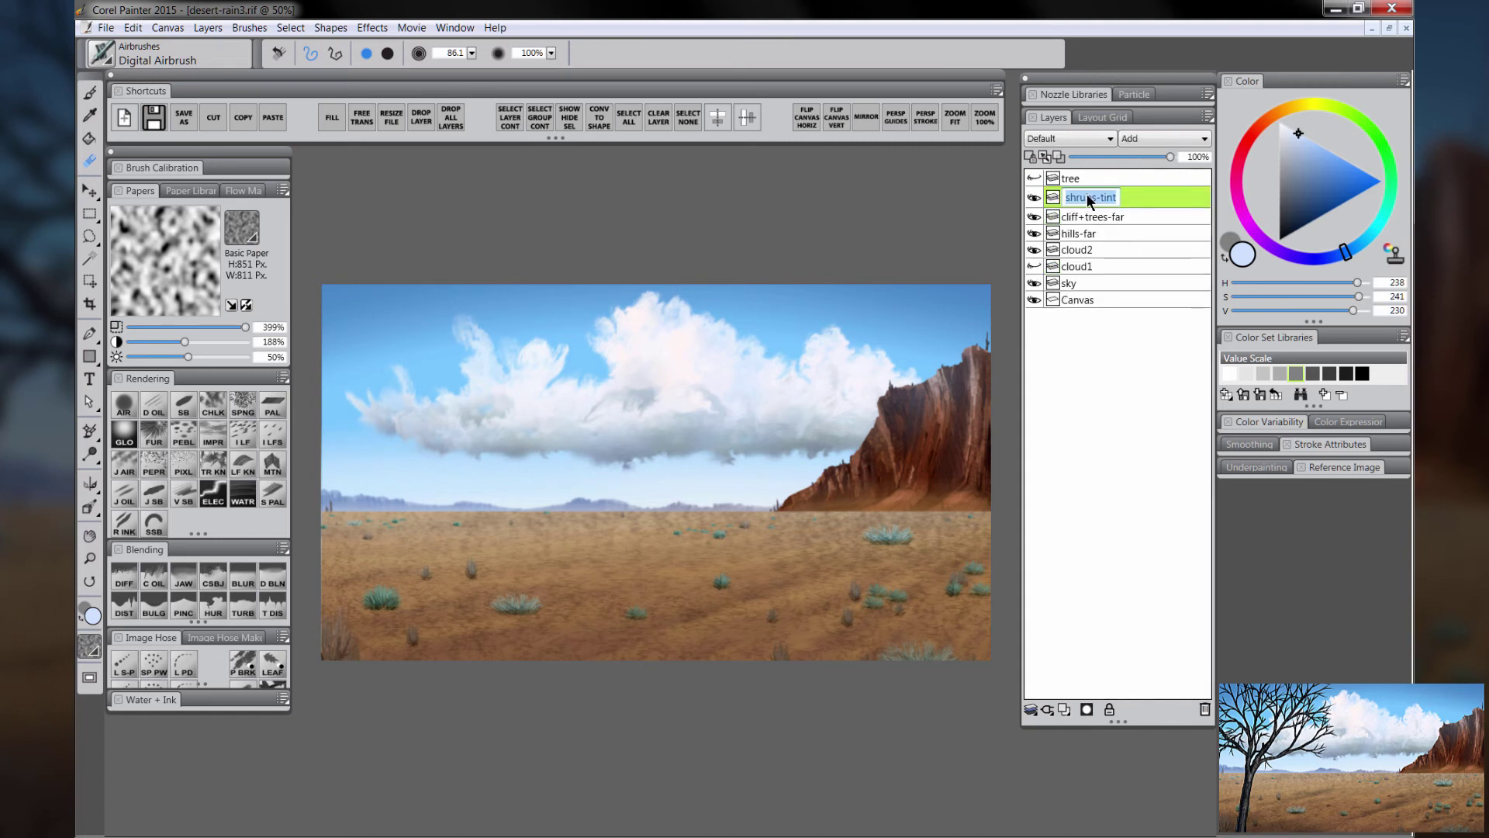
pyautogui.write('ground')
pyautogui.press('Return')
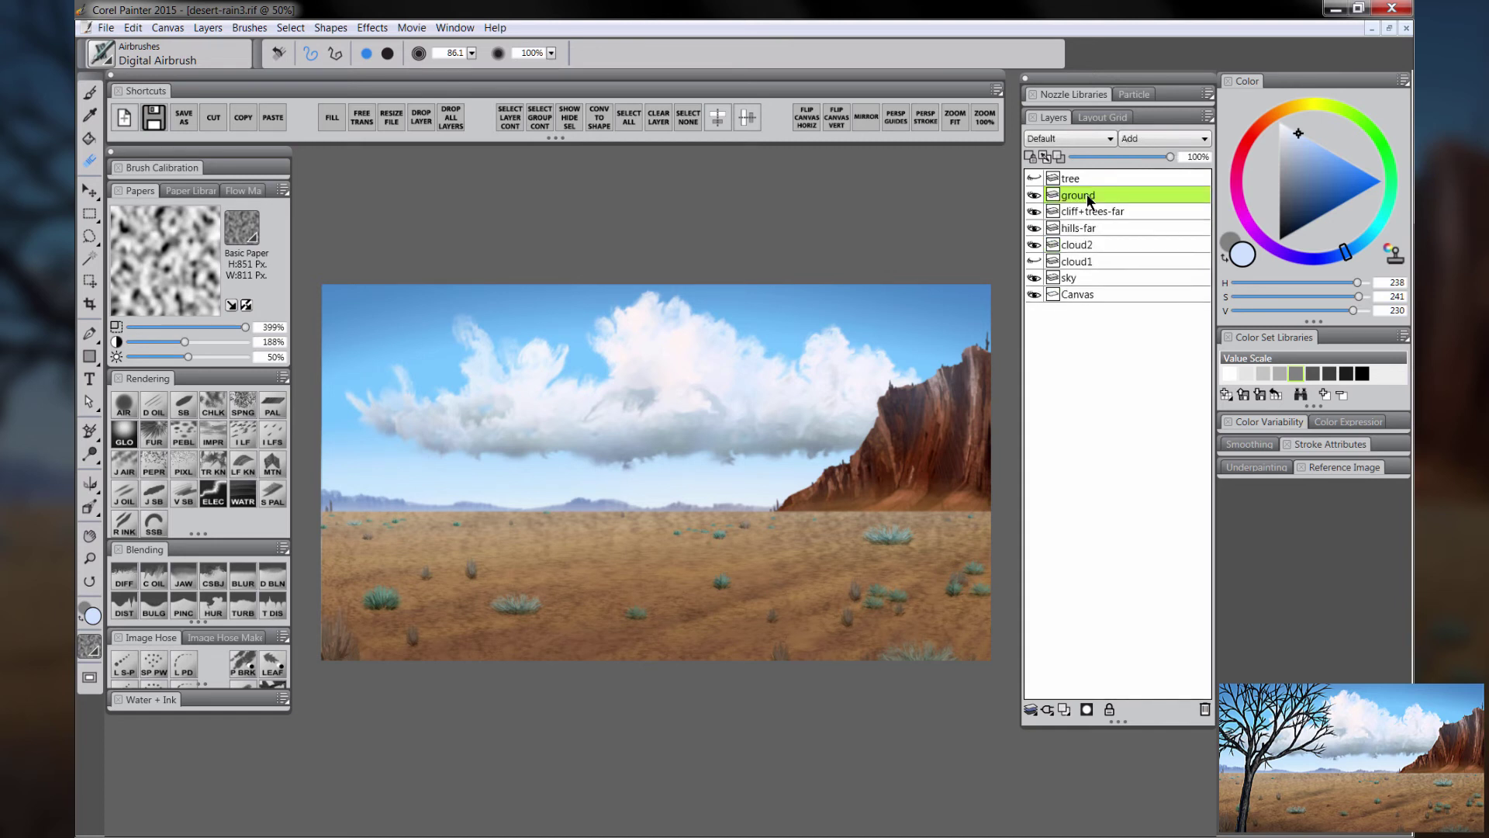
pyautogui.click(1035, 194)
pyautogui.click(1036, 195)
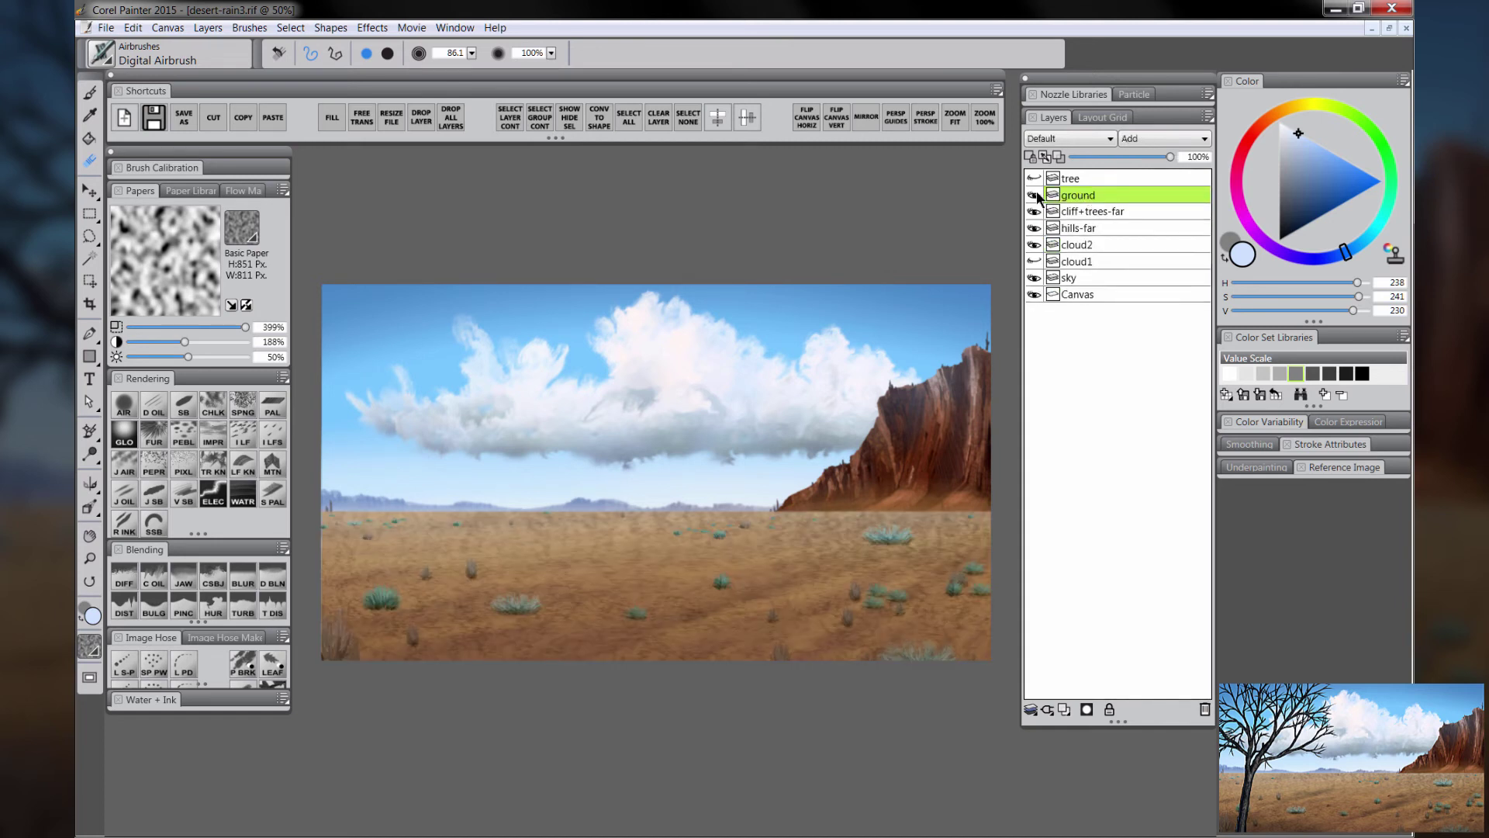